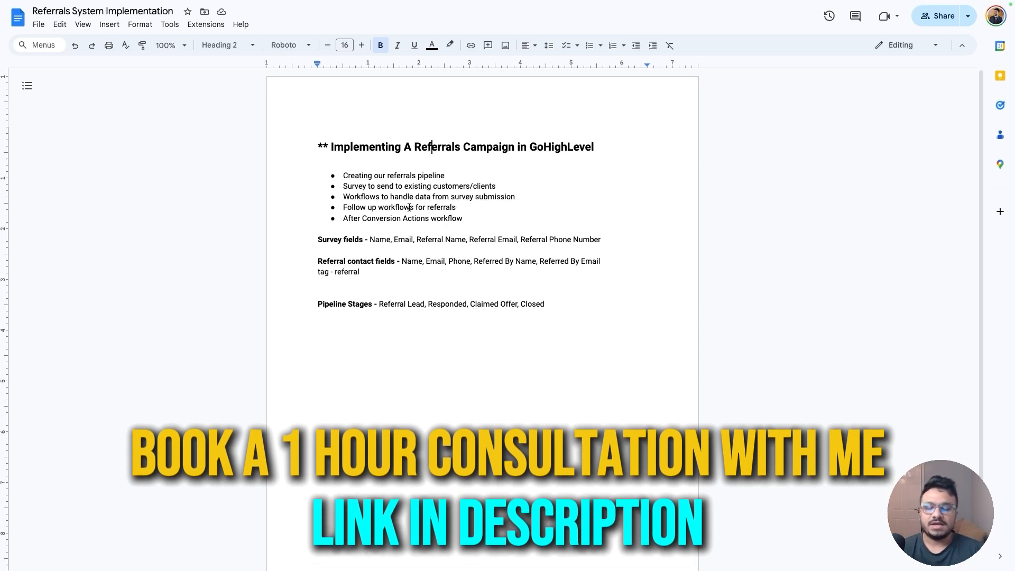
Review the task list in the referrals implementation plan document
{"action": "left_click", "coordinate": [384, 180]}
{"action": "left_click_drag", "start_coordinate": [447, 176], "coordinate": [342, 177]}
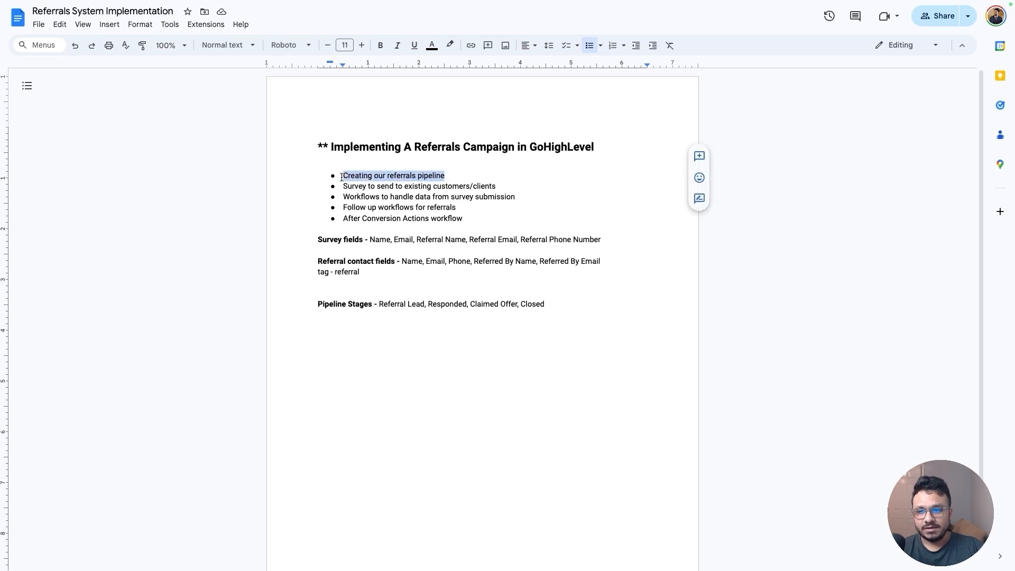
{"action": "left_click", "coordinate": [342, 177]}
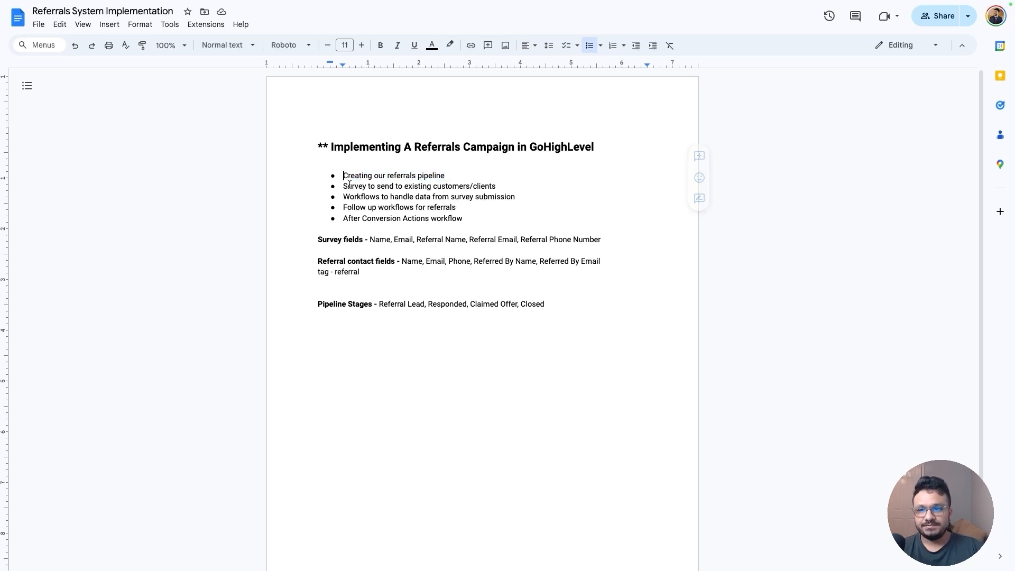
{"action": "left_click_drag", "start_coordinate": [344, 186], "coordinate": [496, 187]}
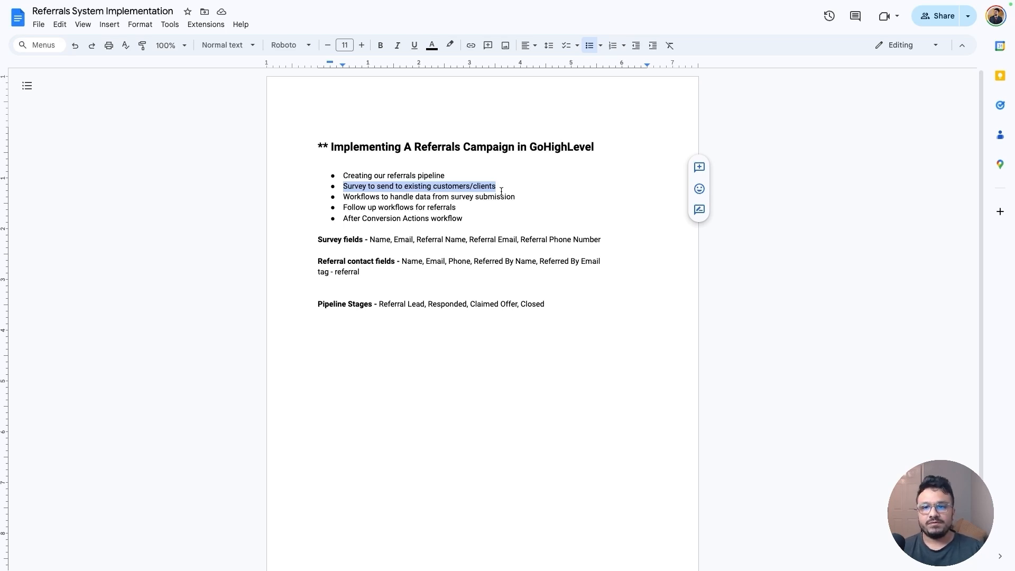
{"action": "left_click", "coordinate": [344, 198]}
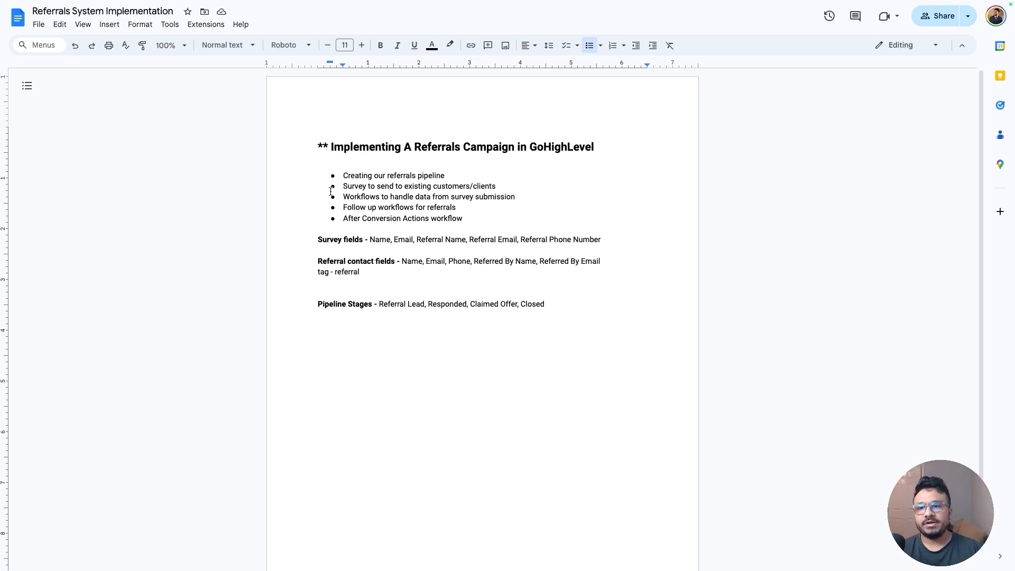
{"action": "left_click_drag", "start_coordinate": [318, 240], "coordinate": [607, 239]}
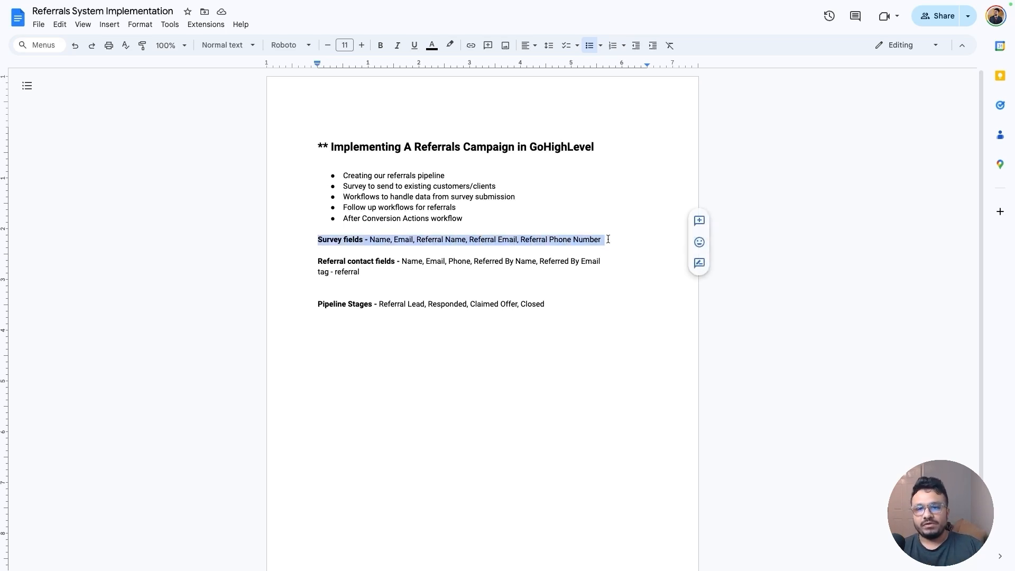
{"action": "double_click", "coordinate": [351, 185]}
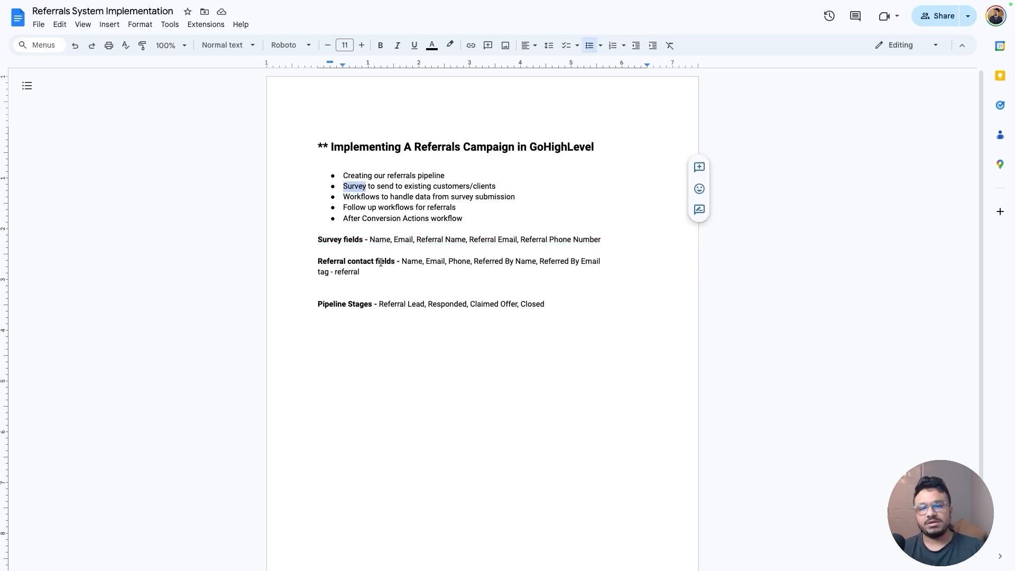
{"action": "left_click", "coordinate": [347, 239]}
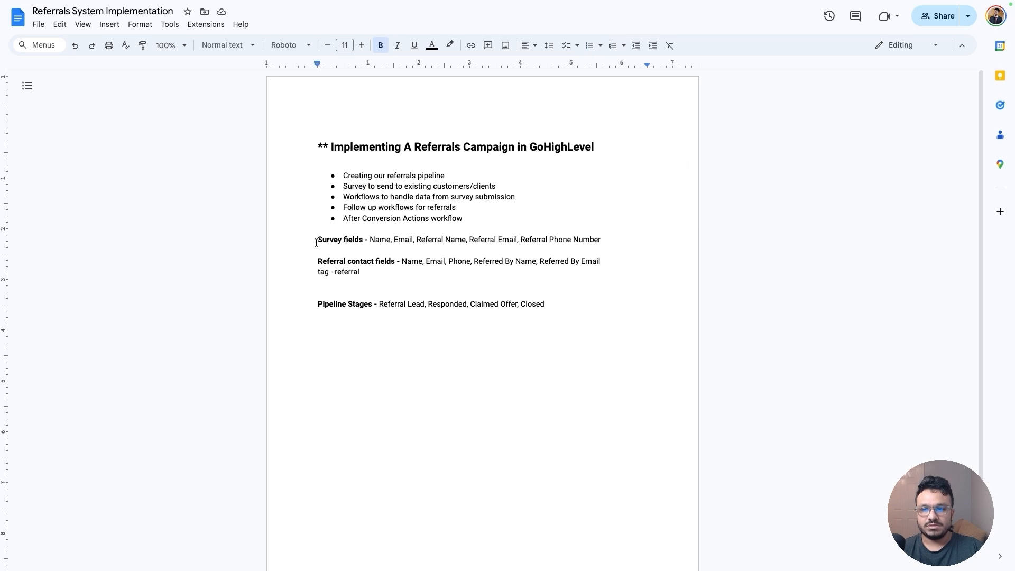
Review the survey fields listed in the plan
{"action": "left_click_drag", "start_coordinate": [371, 239], "coordinate": [391, 241]}
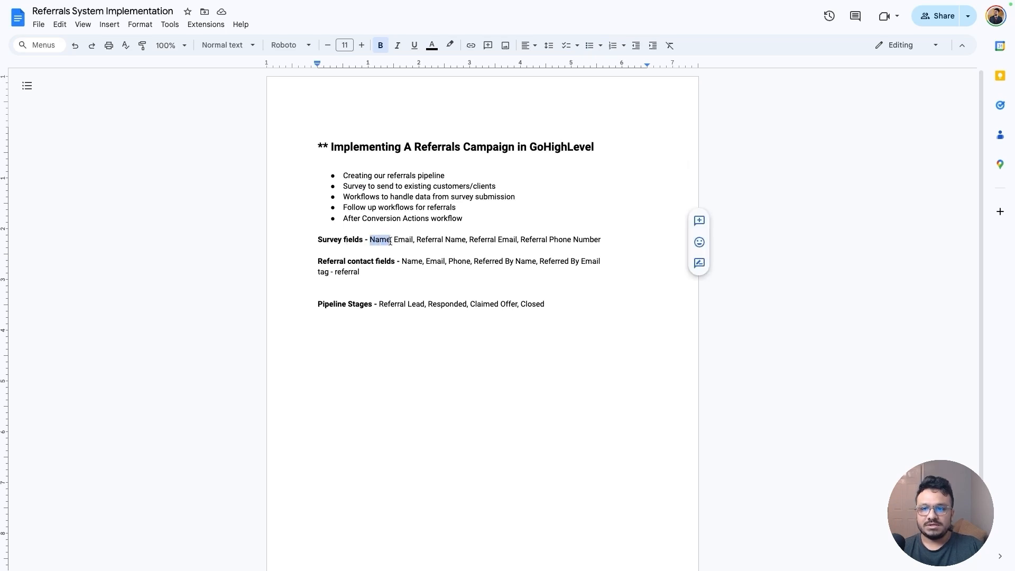
{"action": "left_click", "coordinate": [369, 241]}
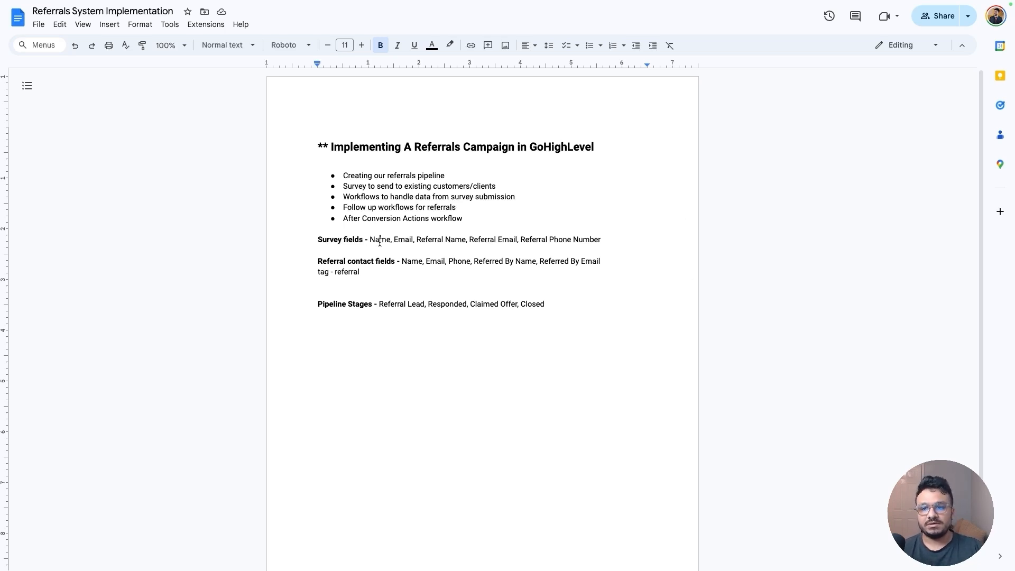
{"action": "double_click", "coordinate": [380, 240]}
{"action": "double_click", "coordinate": [406, 240]}
{"action": "mouse_move", "coordinate": [416, 239]}
{"action": "left_mouse_down"}
{"action": "mouse_move", "coordinate": [603, 241]}
{"action": "mouse_move", "coordinate": [433, 247]}
{"action": "left_mouse_up"}
{"action": "left_click", "coordinate": [442, 240]}
{"action": "left_click", "coordinate": [522, 241]}
{"action": "left_click", "coordinate": [606, 241]}
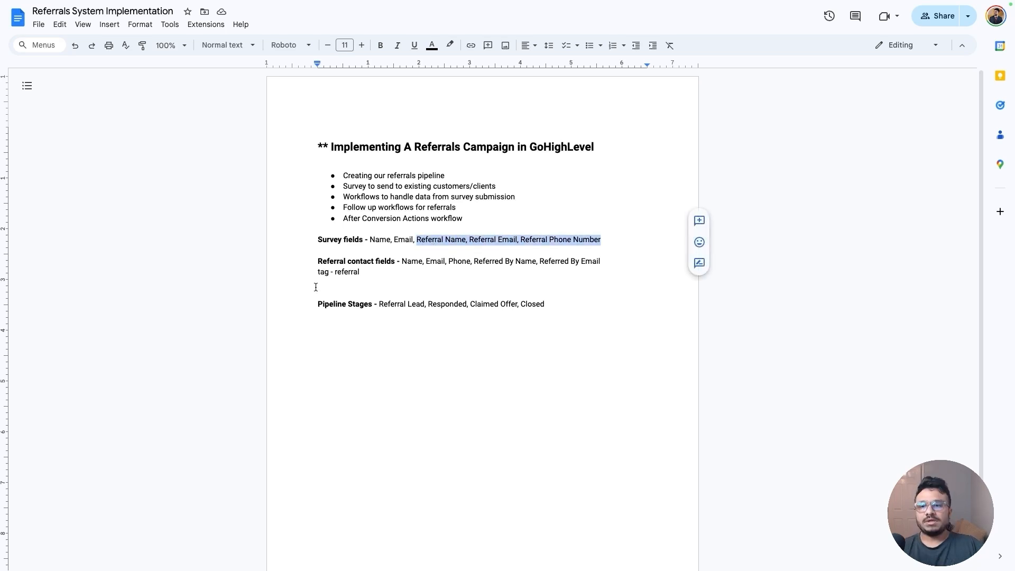
{"action": "left_click_drag", "start_coordinate": [317, 262], "coordinate": [601, 241]}
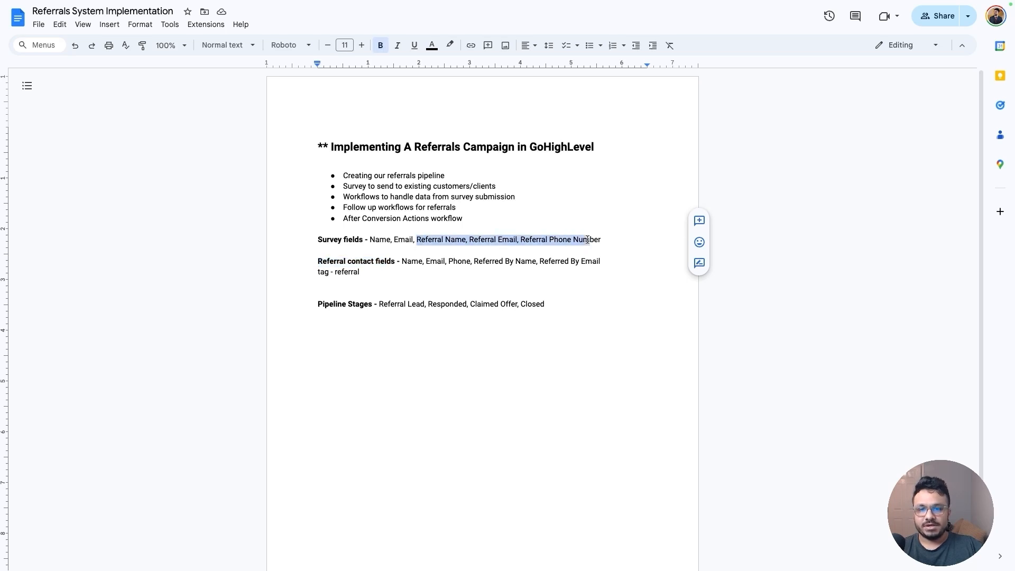
Review the referral contact fields and pipeline stages listed in the plan
{"action": "left_click", "coordinate": [430, 252]}
{"action": "left_click_drag", "start_coordinate": [402, 262], "coordinate": [449, 262]}
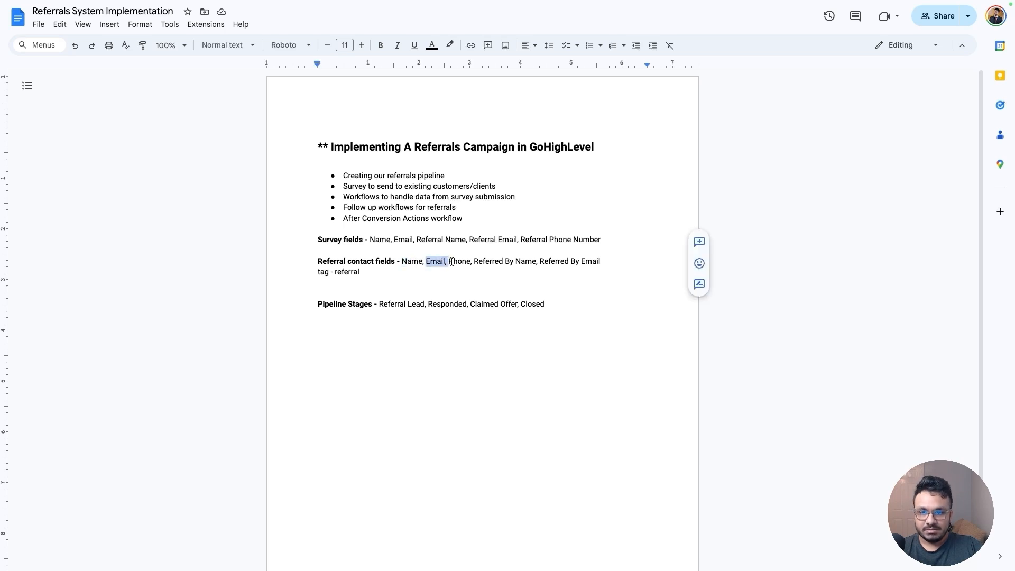
{"action": "left_click", "coordinate": [454, 262]}
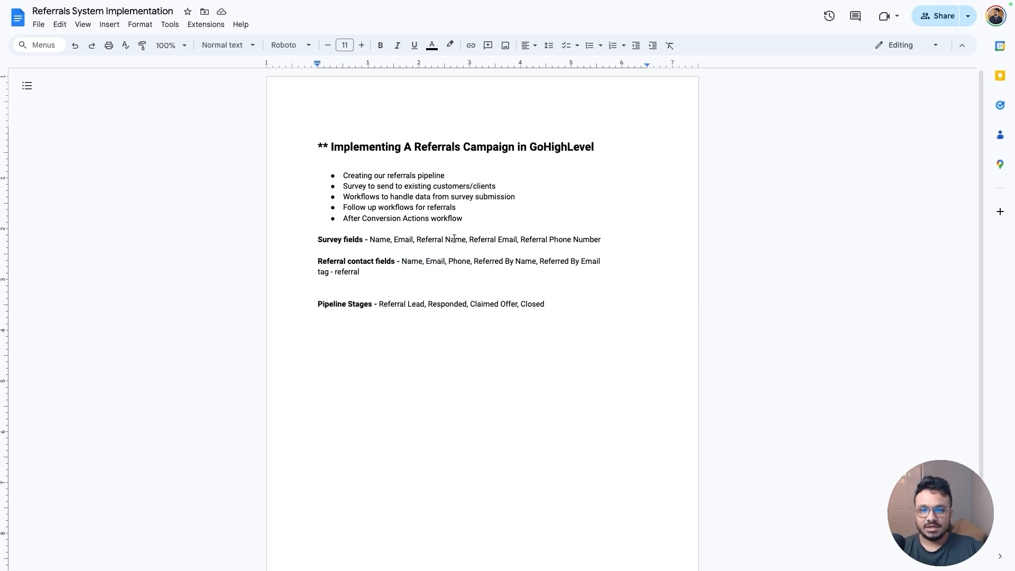
{"action": "left_click", "coordinate": [477, 262]}
{"action": "left_click_drag", "start_coordinate": [478, 261], "coordinate": [538, 262]}
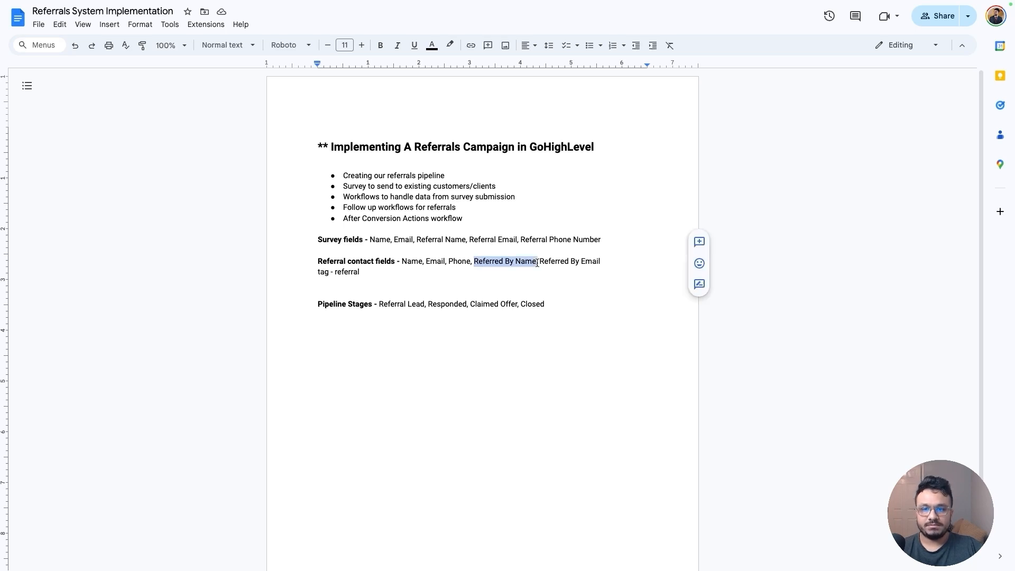
{"action": "double_click", "coordinate": [377, 240]}
{"action": "double_click", "coordinate": [401, 240]}
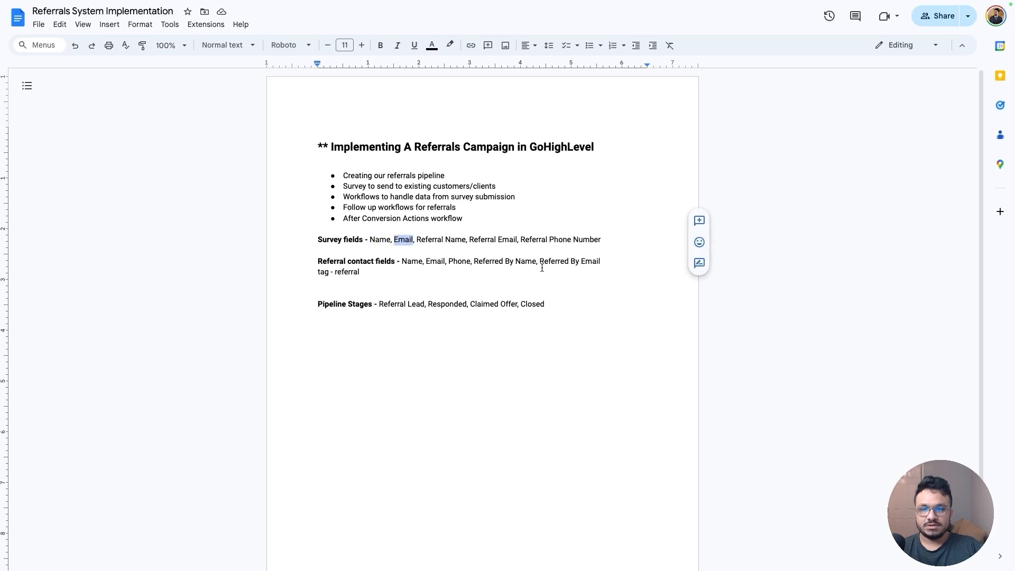
{"action": "left_click_drag", "start_coordinate": [318, 240], "coordinate": [603, 239]}
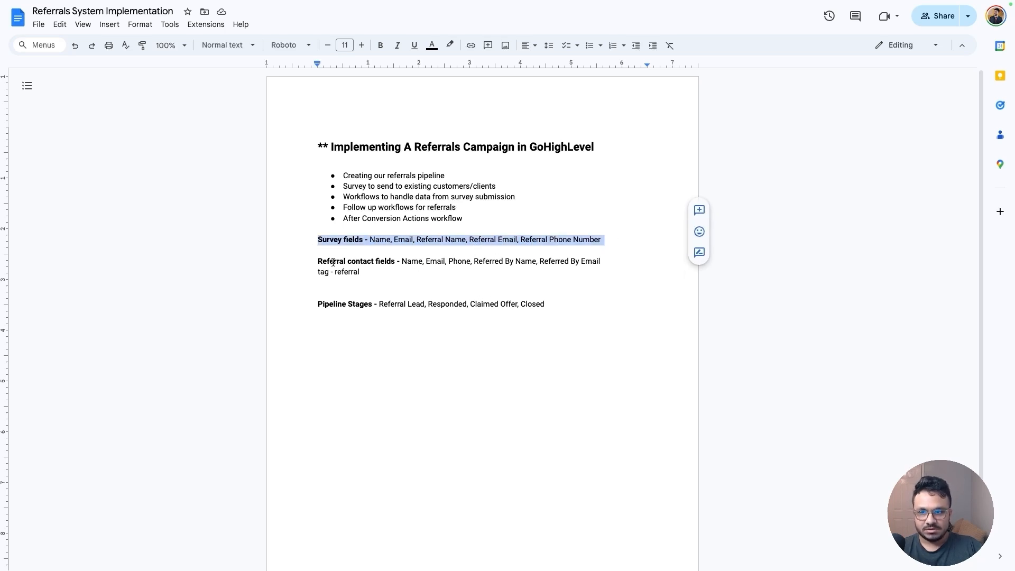
{"action": "left_click_drag", "start_coordinate": [319, 262], "coordinate": [384, 273]}
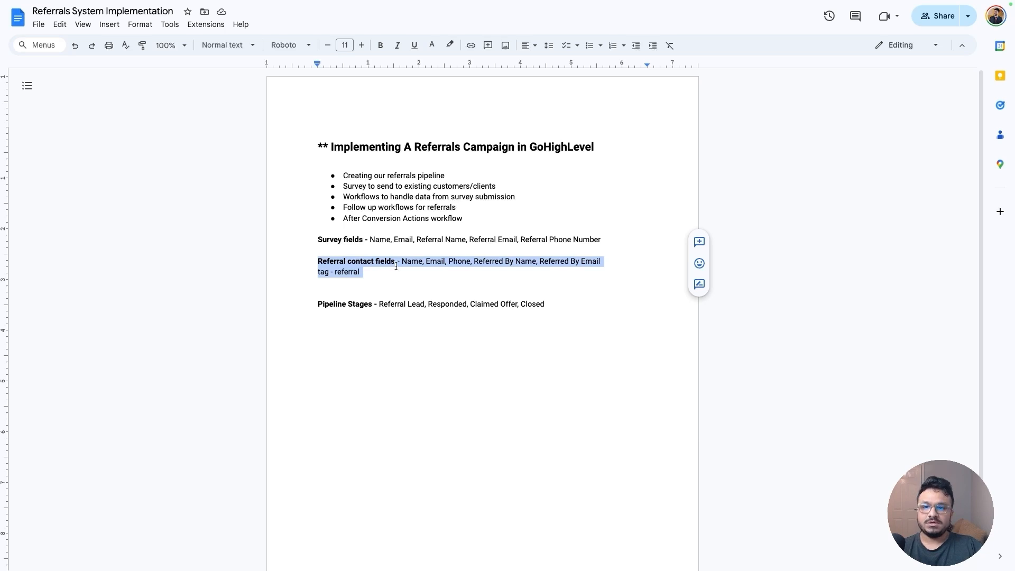
{"action": "left_click", "coordinate": [397, 262]}
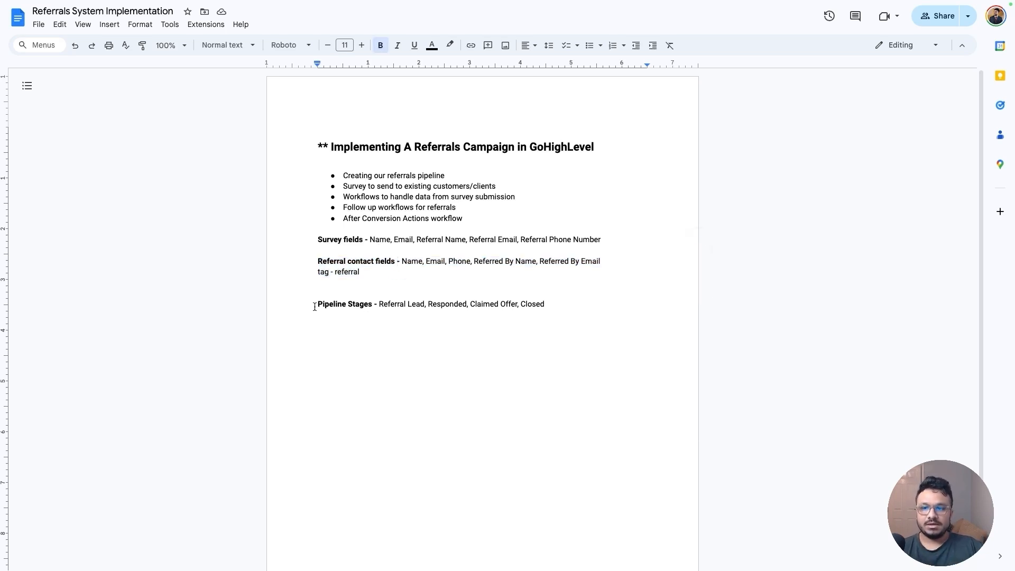
{"action": "left_click_drag", "start_coordinate": [315, 307], "coordinate": [379, 305]}
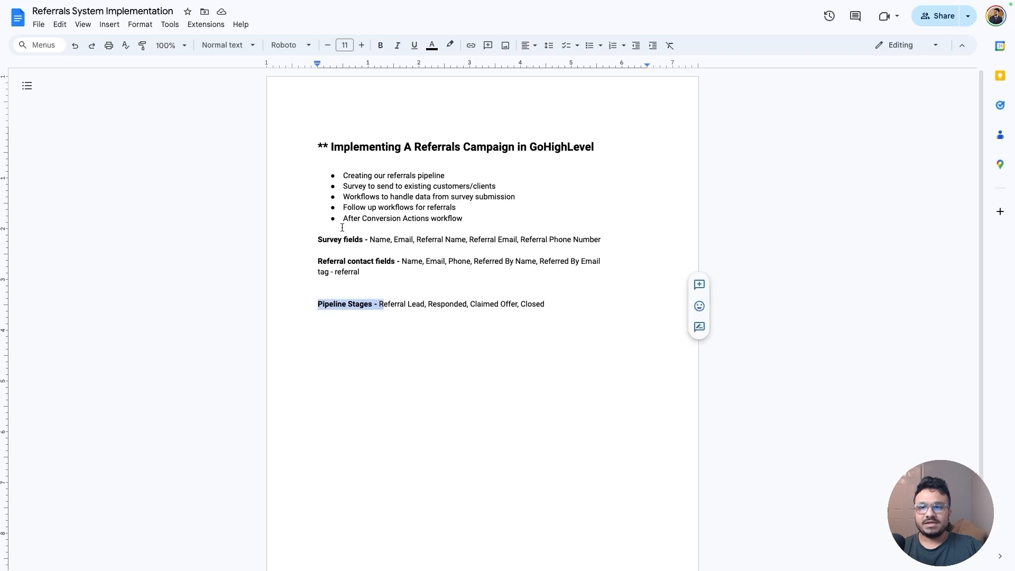
{"action": "double_click", "coordinate": [358, 180]}
{"action": "triple_click", "coordinate": [358, 181]}
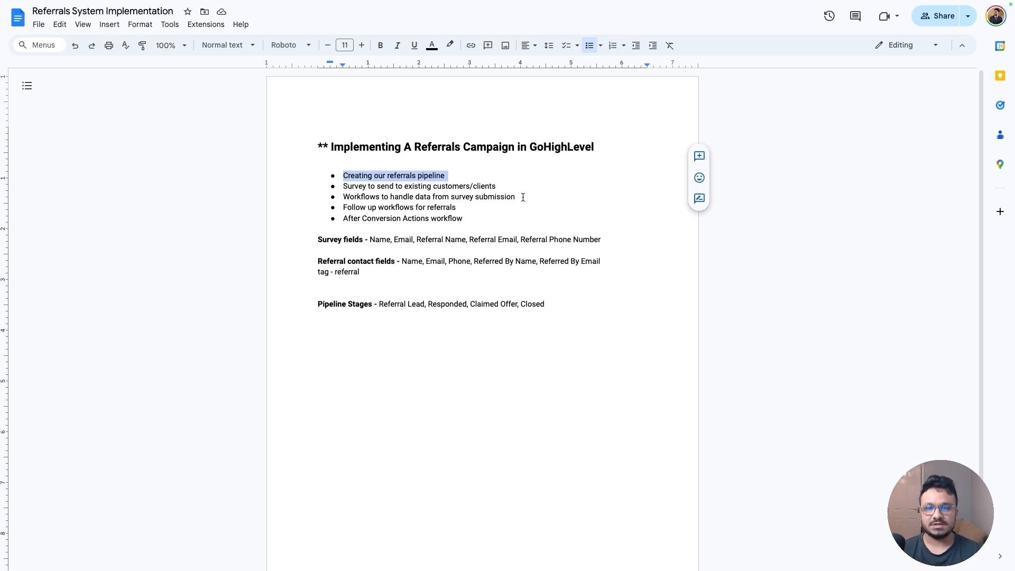
{"action": "left_click", "coordinate": [429, 172]}
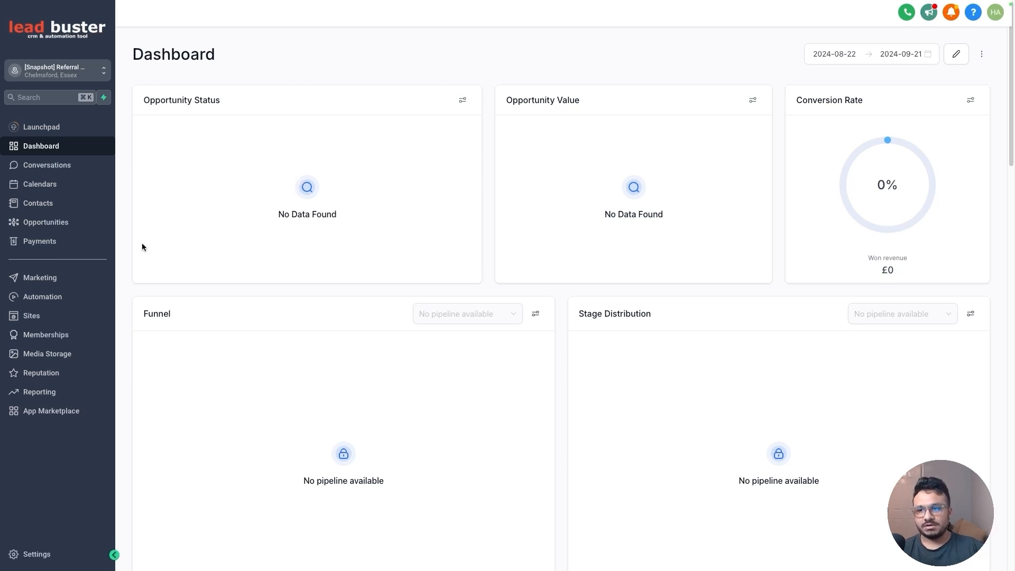
Start a new opportunities pipeline named Referrals
{"action": "left_click", "coordinate": [46, 222]}
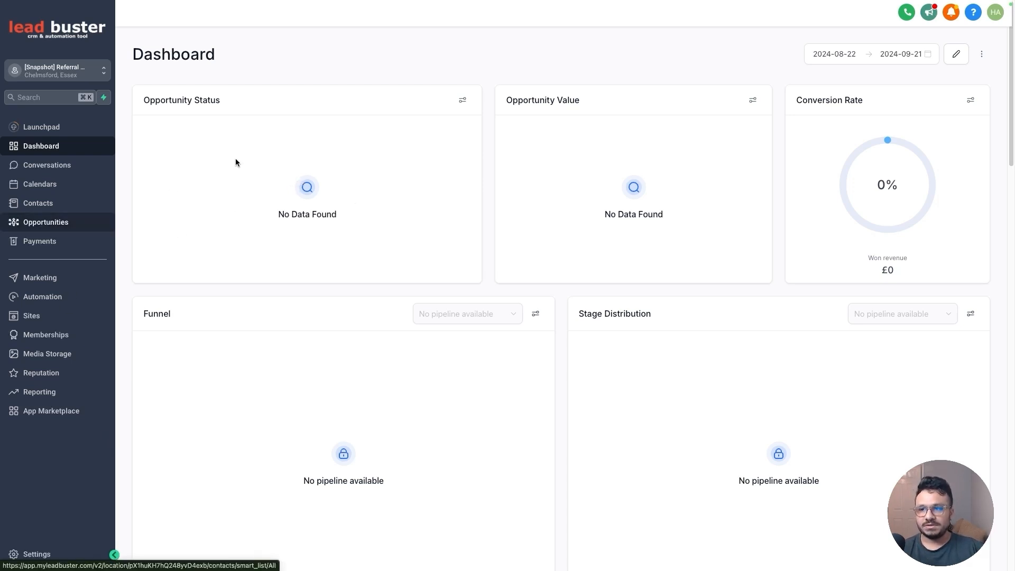
{"action": "left_click", "coordinate": [272, 40]}
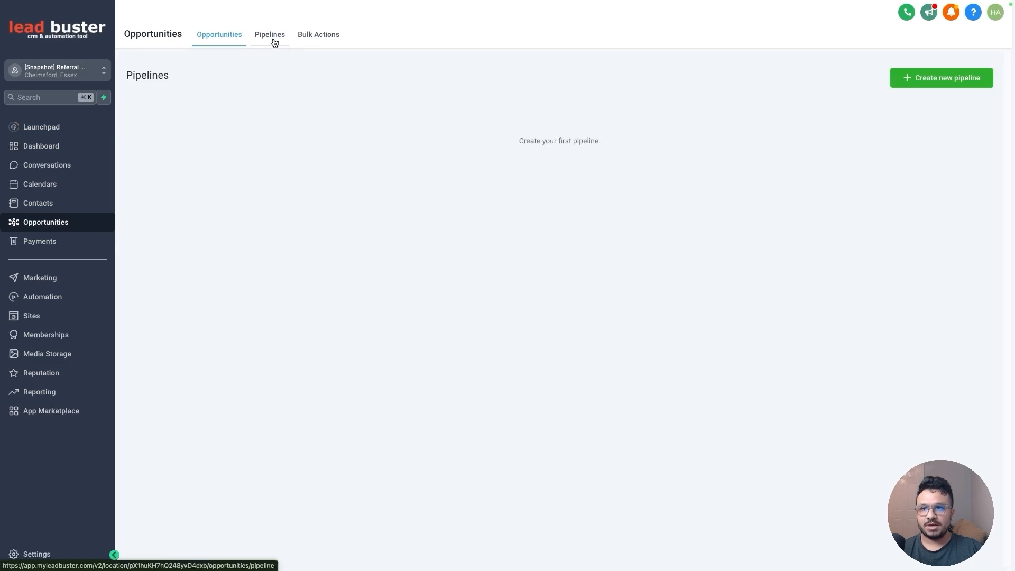
{"action": "left_click", "coordinate": [899, 80]}
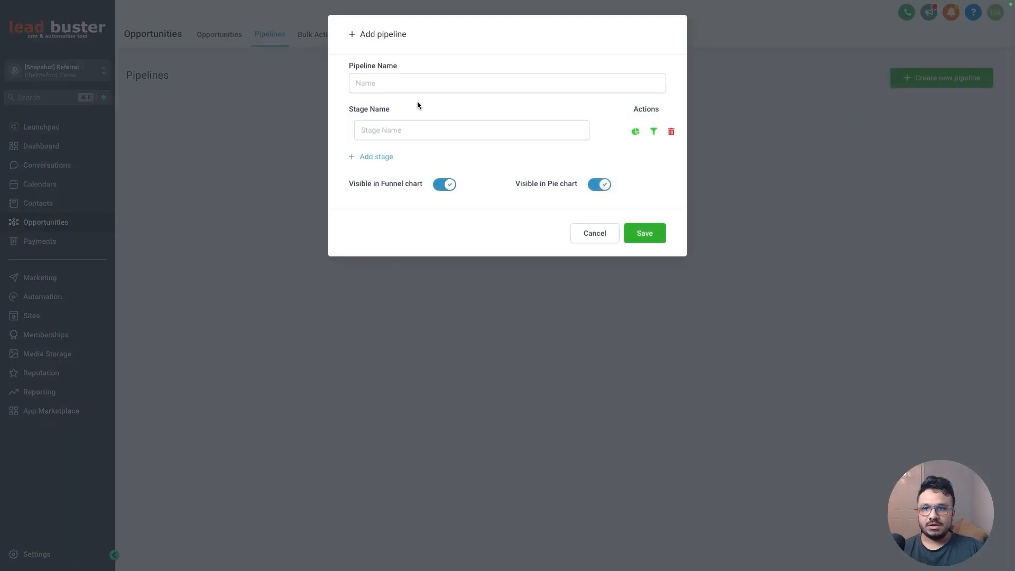
{"action": "left_click", "coordinate": [416, 89]}
{"action": "type", "text": "Referrals"}
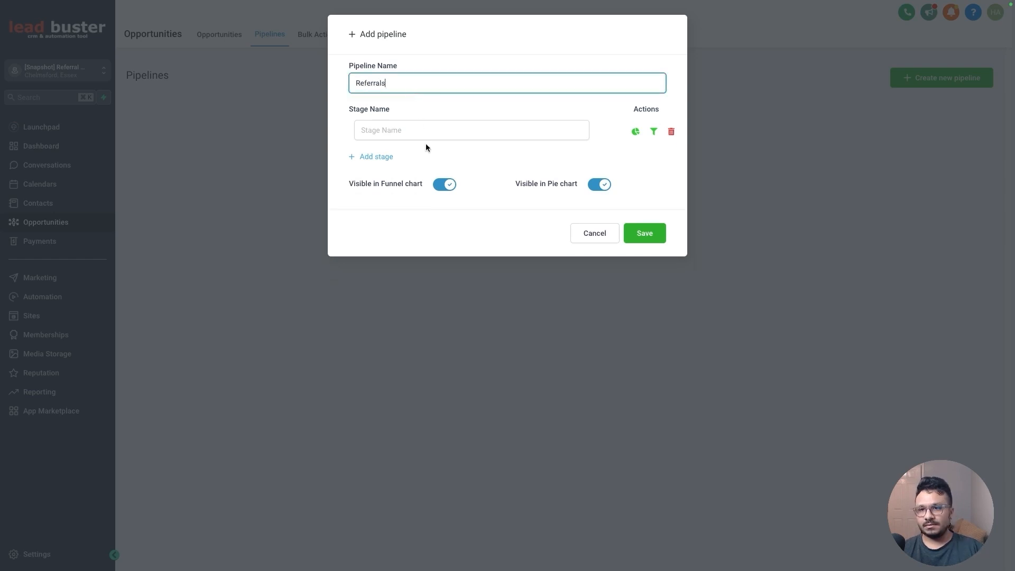
Add the stages New Referral, Responded/Contacted, Claimed Offer and Closed, then save the pipeline
{"action": "left_click", "coordinate": [421, 135]}
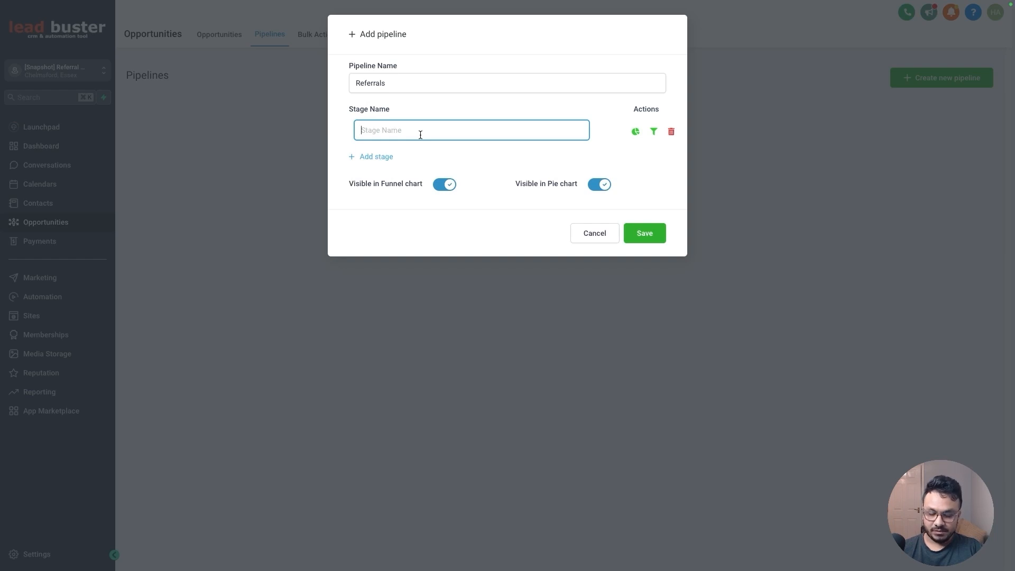
{"action": "type", "text": "New Referral"}
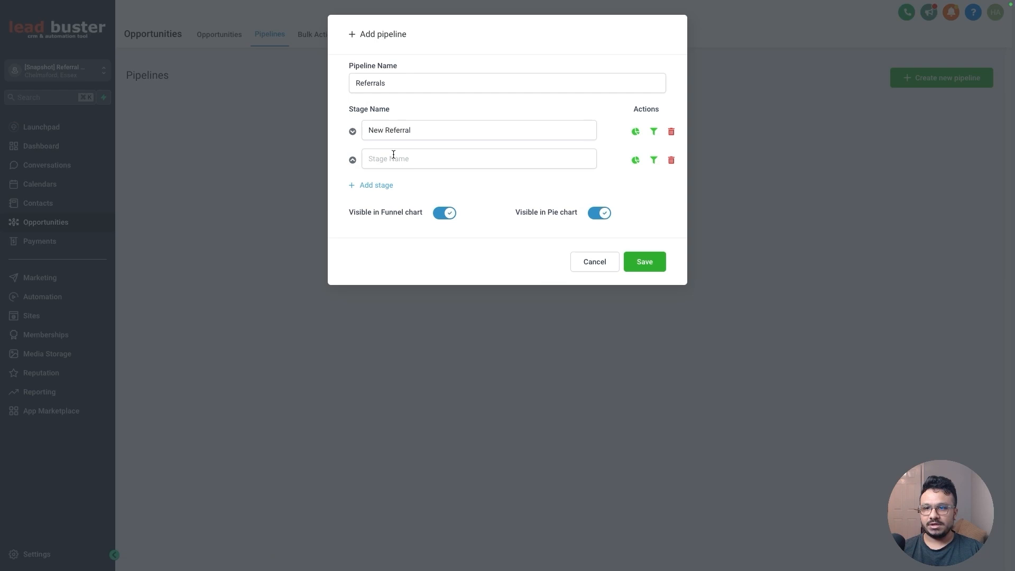
{"action": "left_click", "coordinate": [393, 154]}
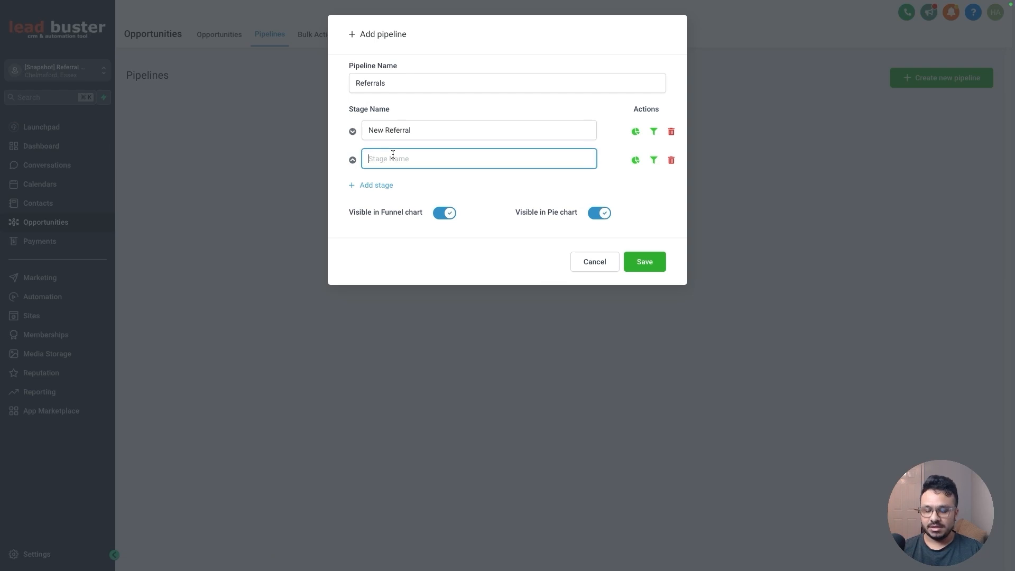
{"action": "type", "text": "Responded/Co"}
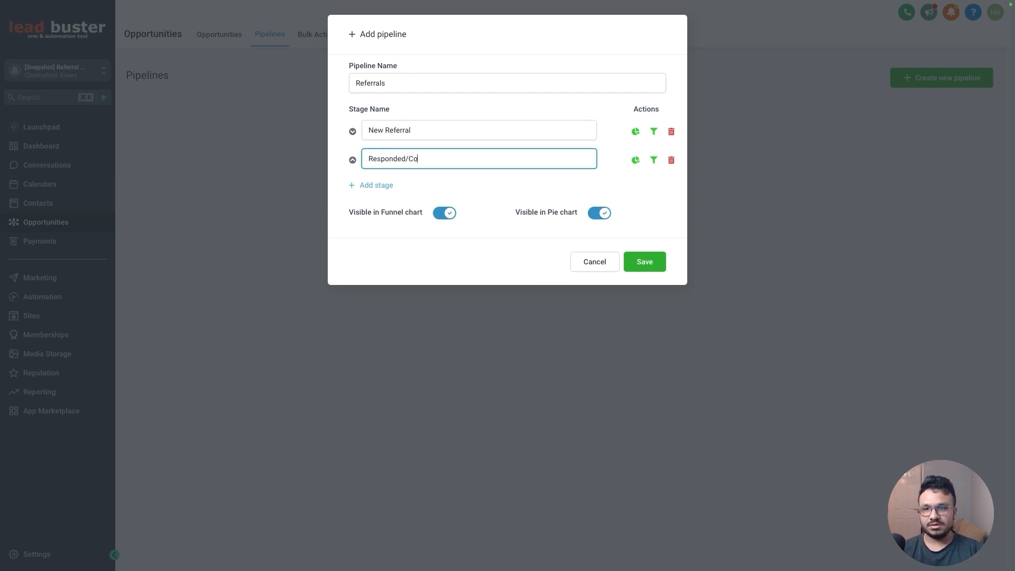
{"action": "type", "text": "ntacted"}
{"action": "left_click", "coordinate": [384, 185]}
{"action": "left_click", "coordinate": [385, 186]}
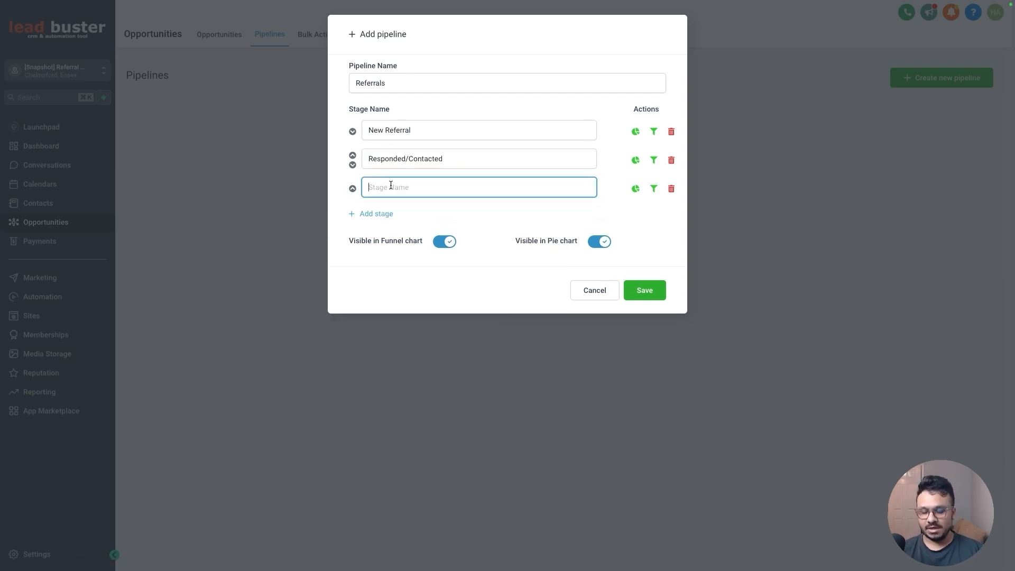
{"action": "type", "text": "Claimed Offer"}
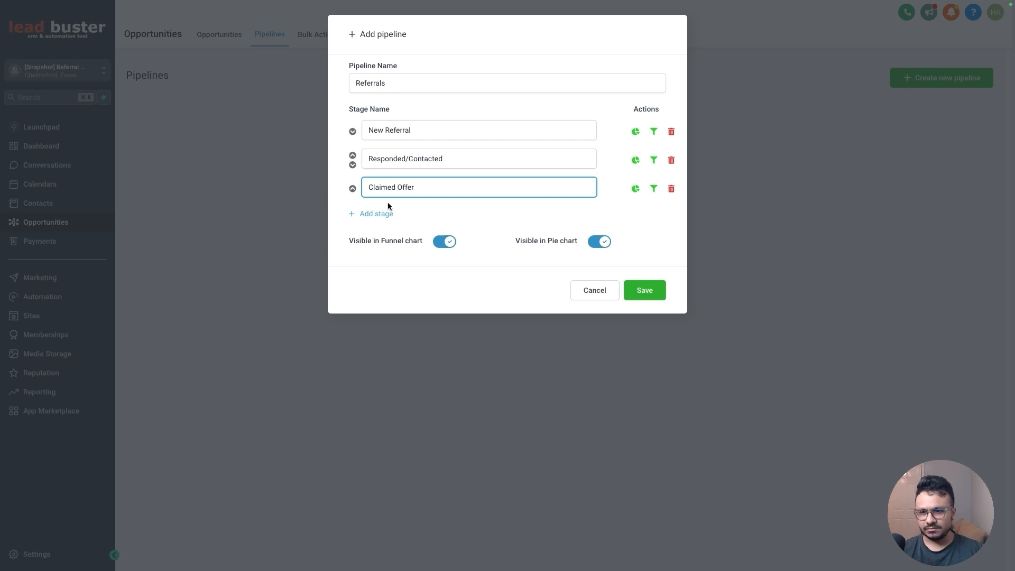
{"action": "left_click", "coordinate": [389, 213]}
{"action": "left_click", "coordinate": [389, 213]}
{"action": "type", "text": "Clo"}
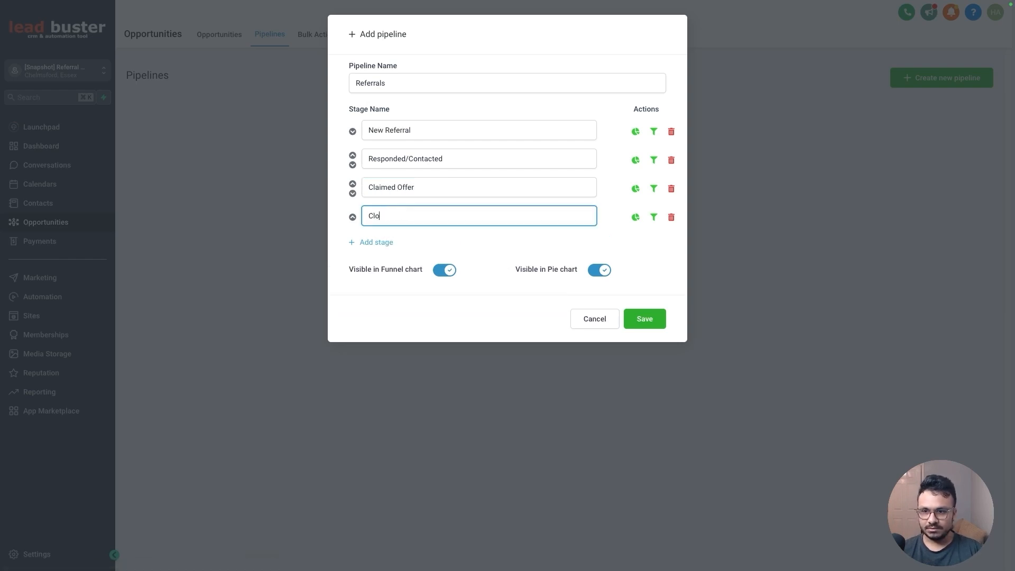
{"action": "type", "text": "sed"}
{"action": "left_click", "coordinate": [644, 319]}
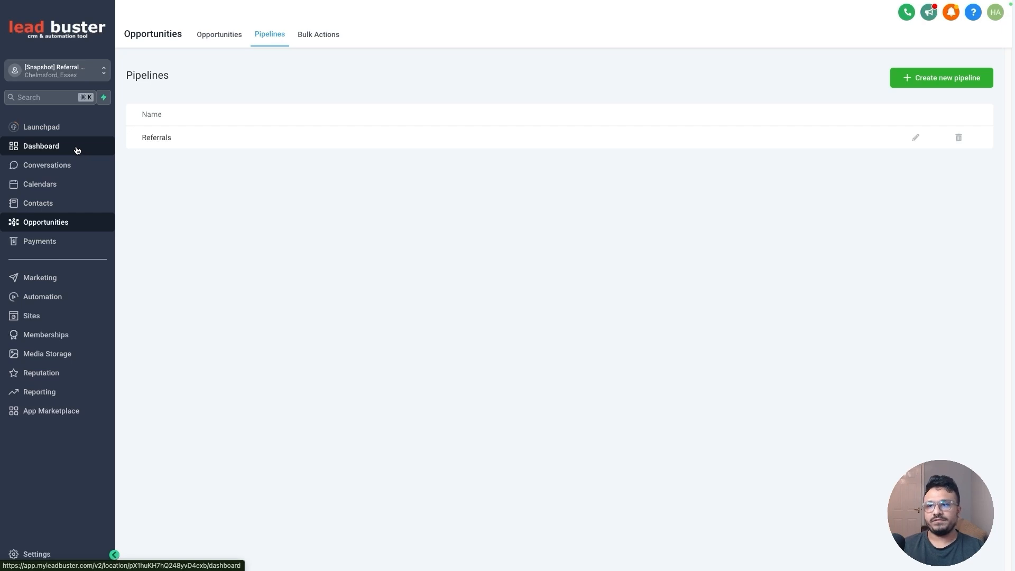
Create a new survey in the Sites survey builder
{"action": "left_click", "coordinate": [47, 316]}
{"action": "mouse_move", "coordinate": [521, 37]}
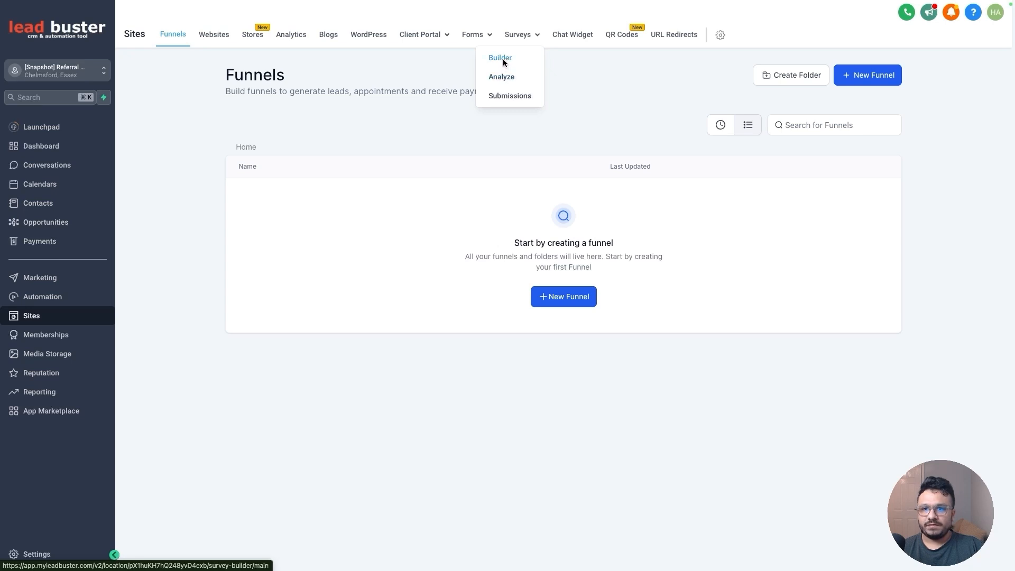
{"action": "left_click", "coordinate": [502, 59]}
{"action": "left_click", "coordinate": [569, 272]}
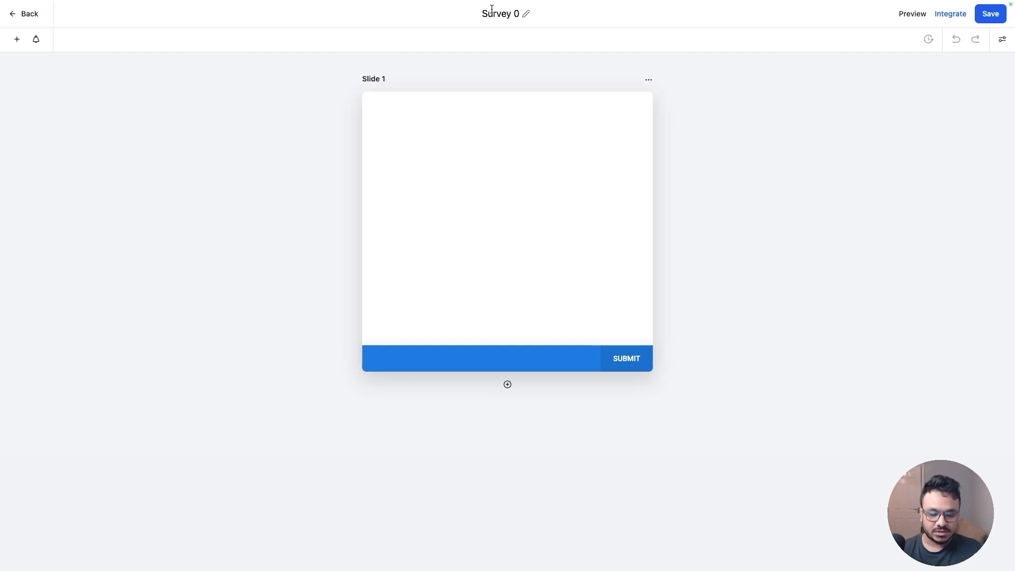
Check the survey fields listed in the referrals plan document
{"action": "mouse_move", "coordinate": [220, 2]}
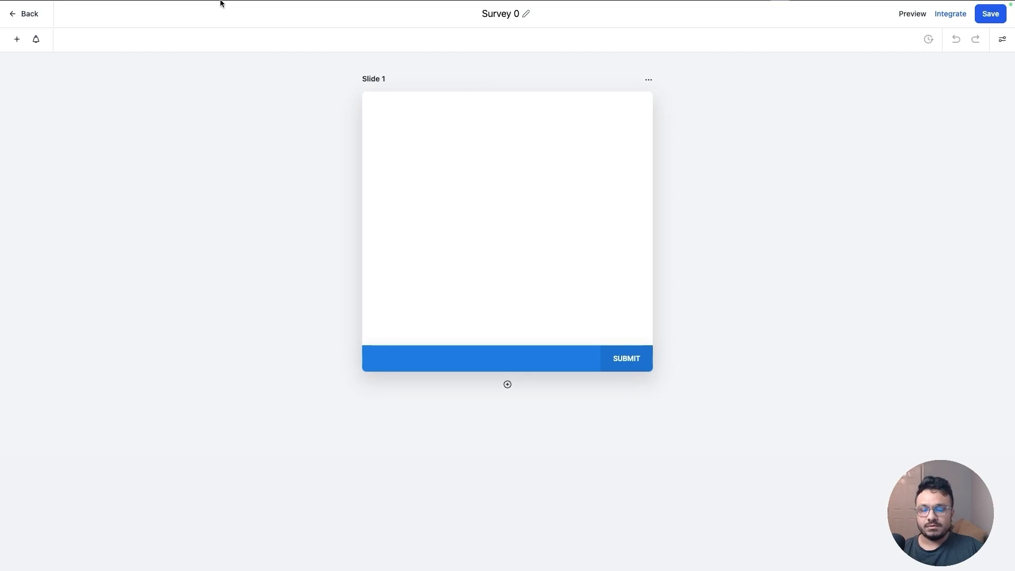
{"action": "left_click", "coordinate": [219, 24]}
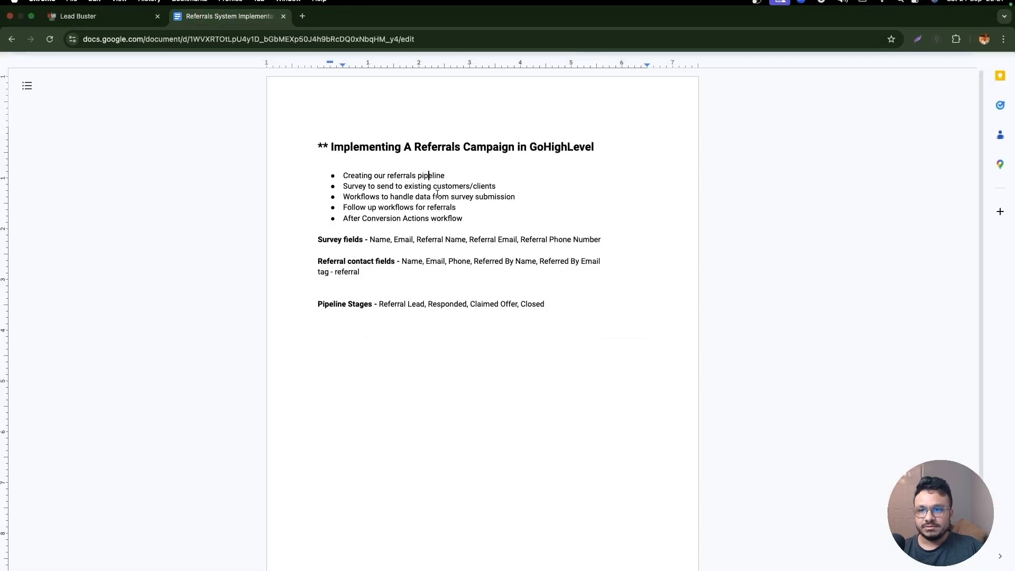
{"action": "double_click", "coordinate": [372, 239]}
{"action": "left_click", "coordinate": [400, 241]}
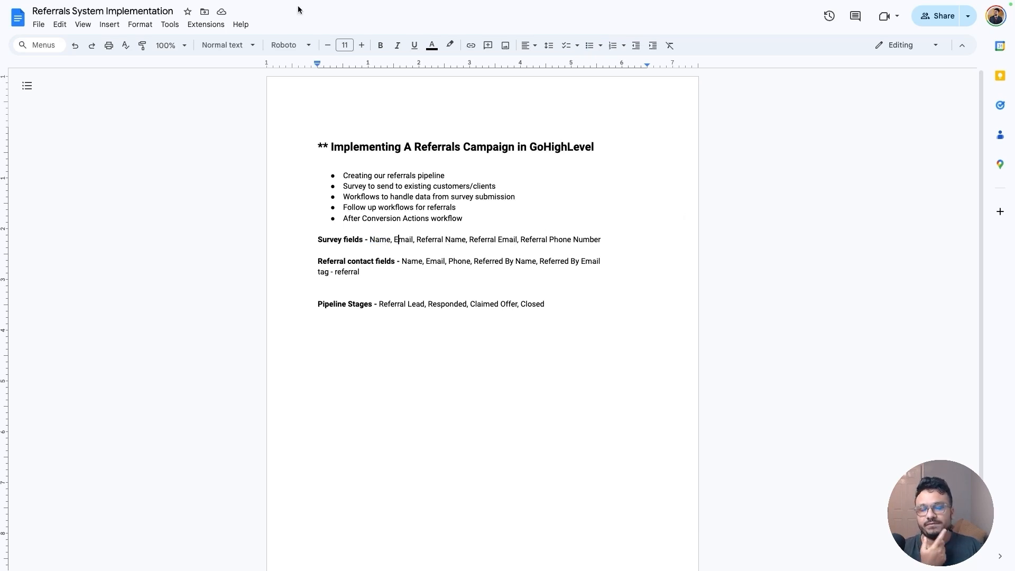
{"action": "mouse_move", "coordinate": [255, 1]}
{"action": "left_click", "coordinate": [119, 23]}
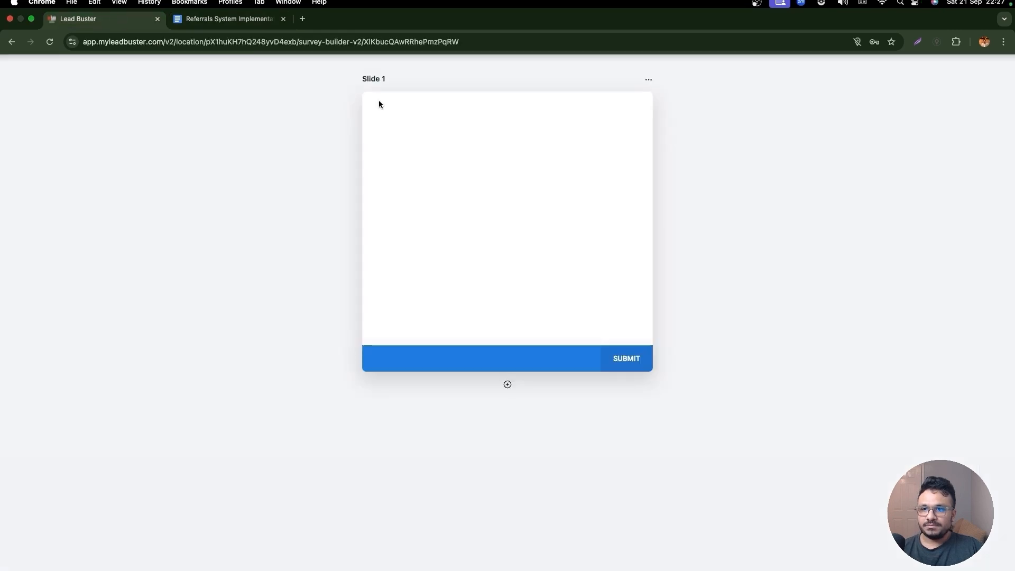
Rename the survey 1. Referral Form For Customer/Client
{"action": "left_click", "coordinate": [499, 14]}
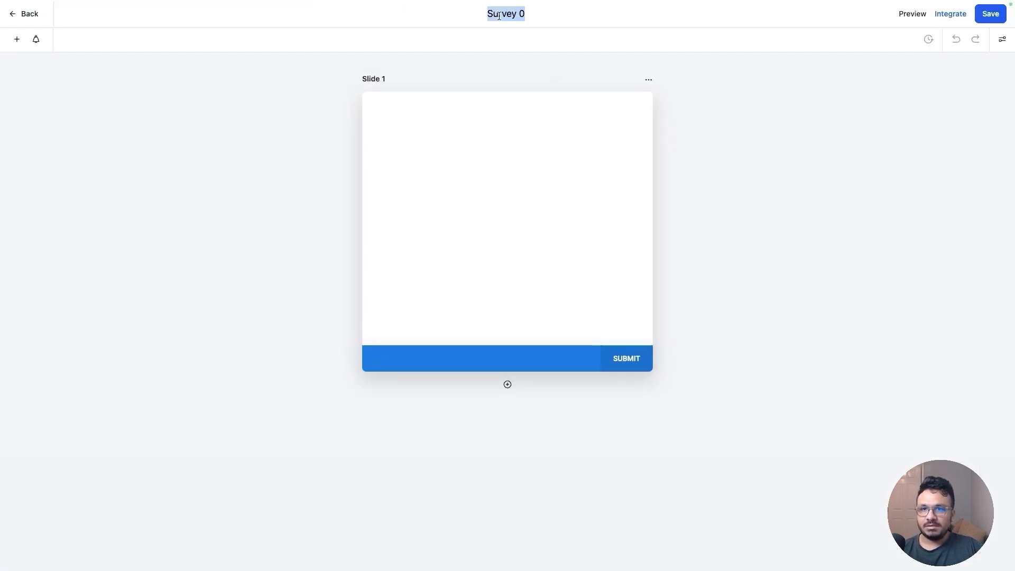
{"action": "type", "text": "Referral Form"}
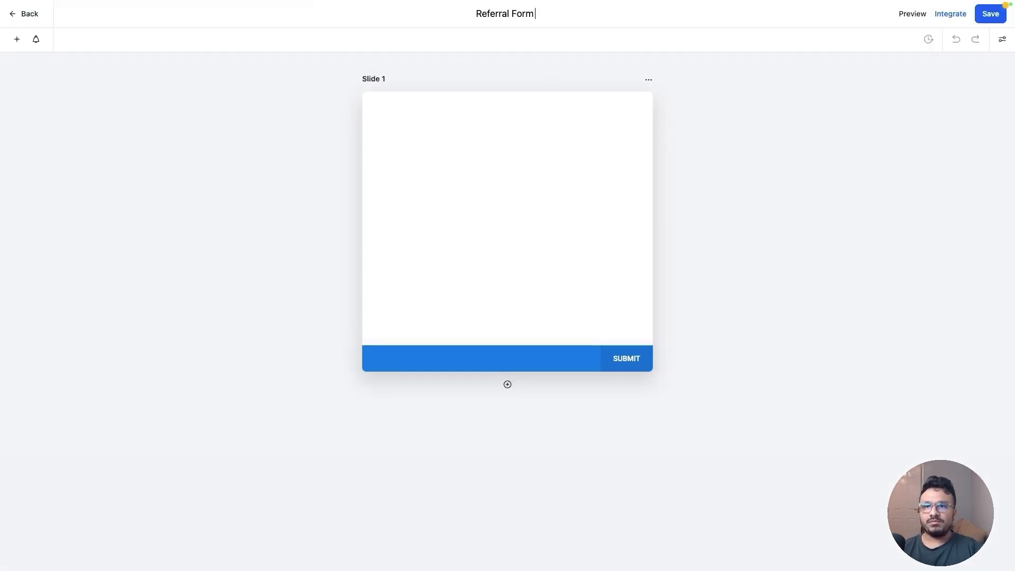
{"action": "type", "text": " For Customer"}
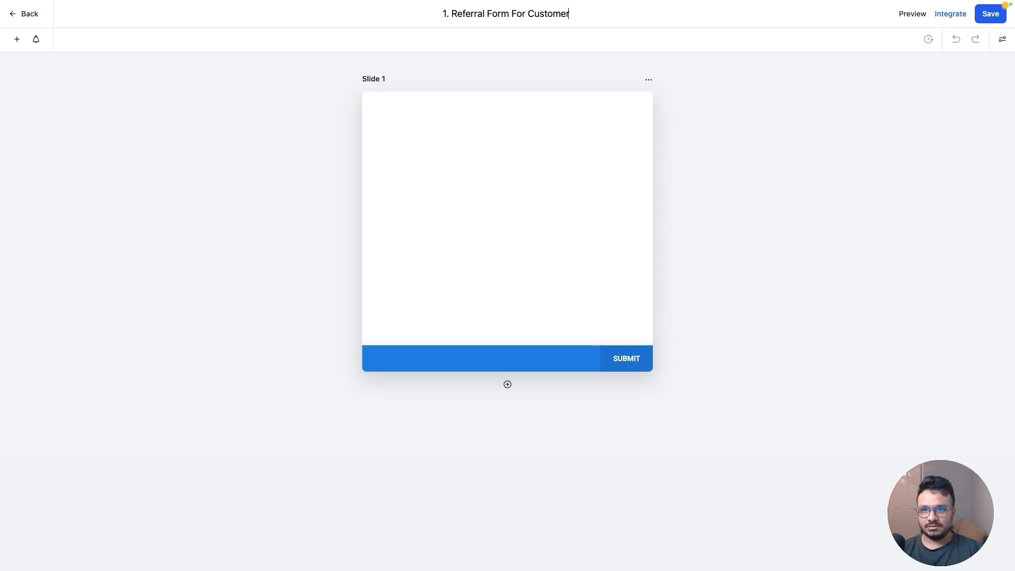
{"action": "type", "text": "/Client"}
{"action": "key", "text": "Return"}
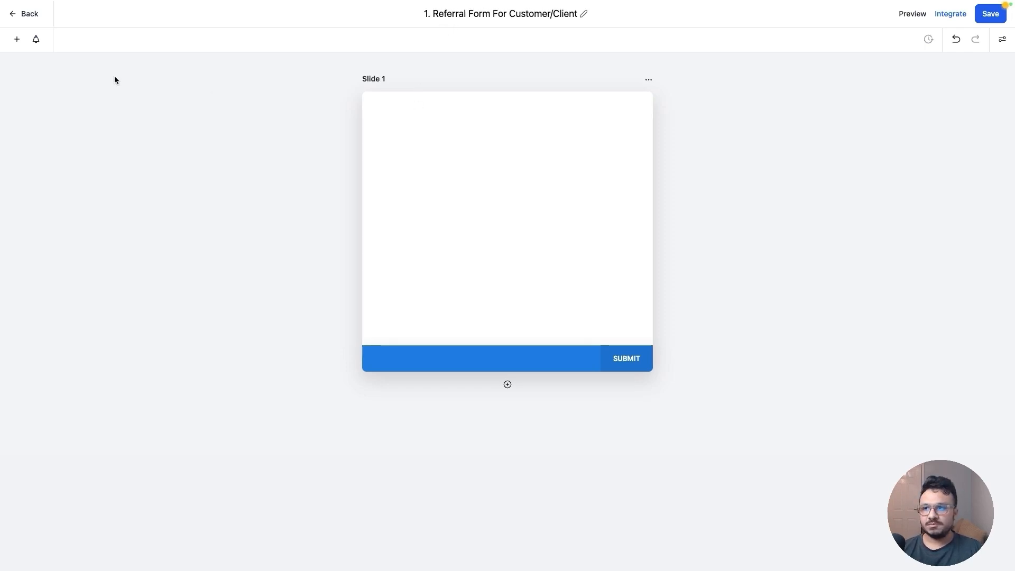
Add Full Name, Email and Phone fields to the first survey slide
{"action": "left_click", "coordinate": [17, 40]}
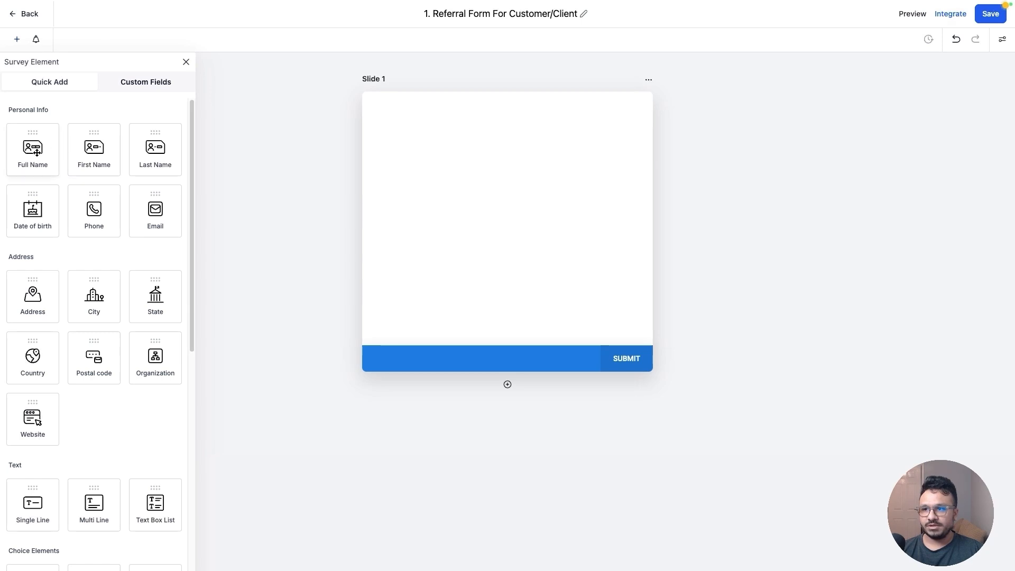
{"action": "left_click_drag", "start_coordinate": [35, 152], "coordinate": [386, 139]}
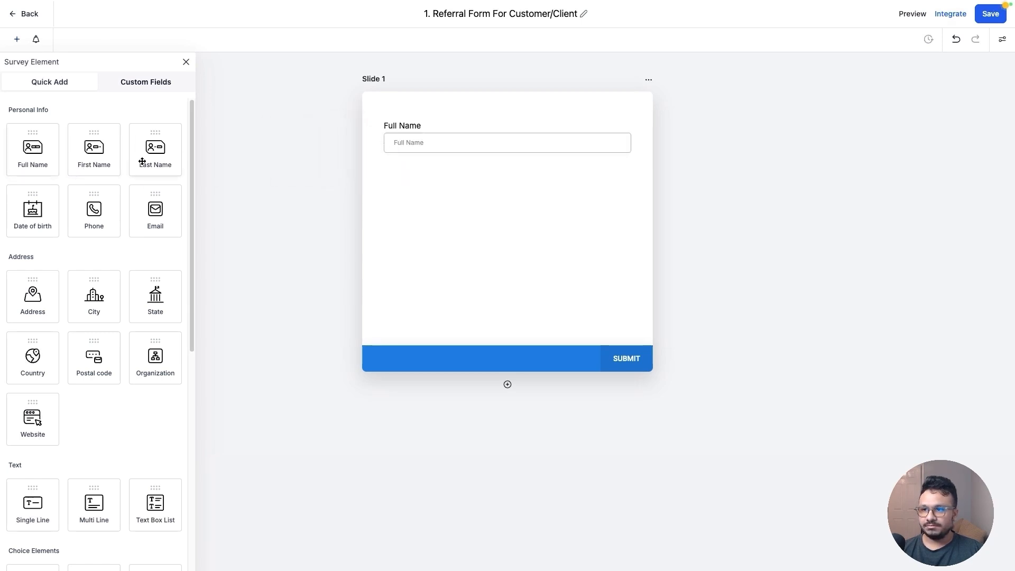
{"action": "left_click_drag", "start_coordinate": [165, 204], "coordinate": [446, 195]}
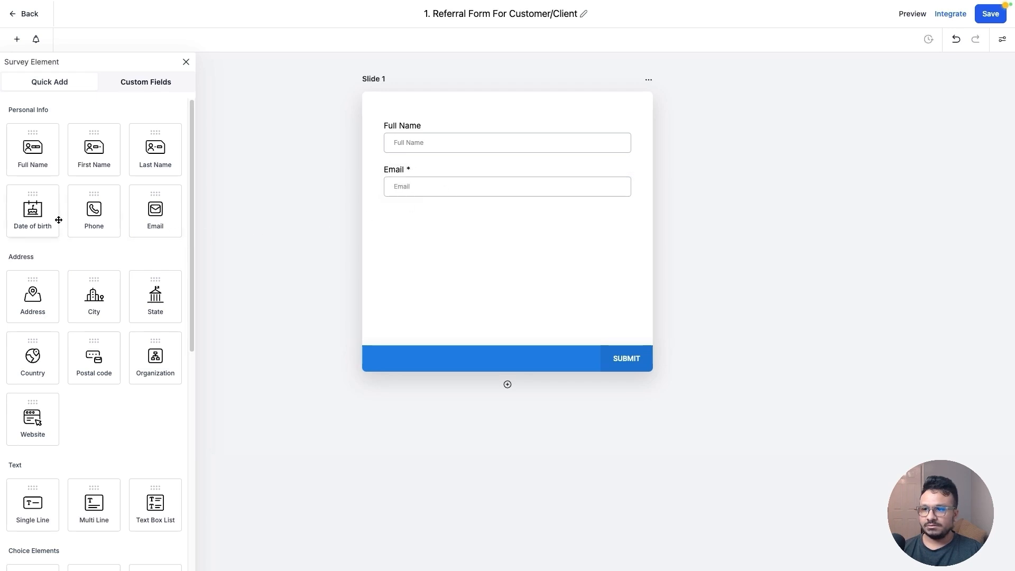
{"action": "left_click_drag", "start_coordinate": [94, 222], "coordinate": [443, 218]}
Rewrite the consent checkbox text to cover referral emails and texts and agreement to the company's terms and conditions
{"action": "left_click", "coordinate": [534, 258]}
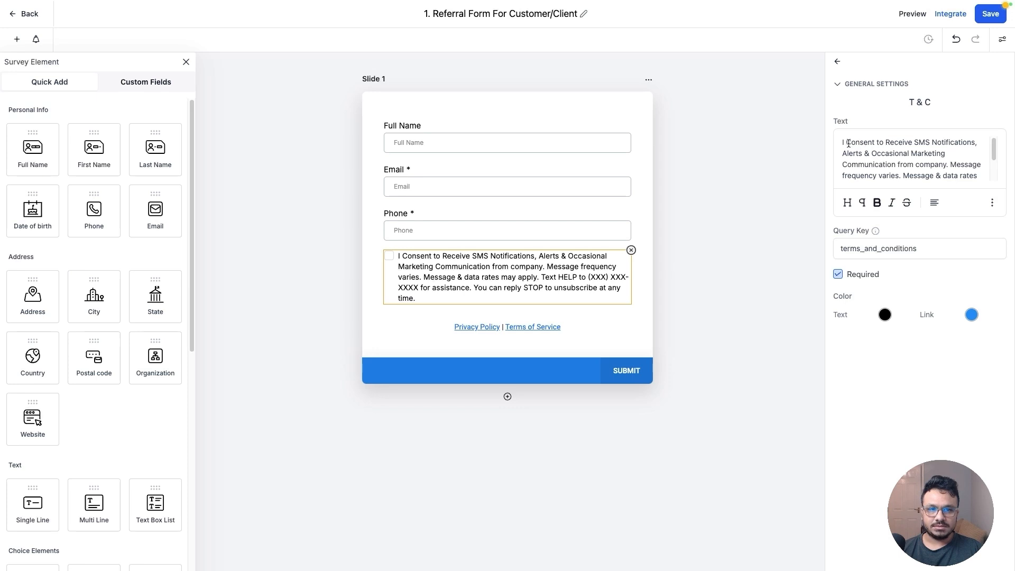
{"action": "left_click_drag", "start_coordinate": [848, 143], "coordinate": [967, 192]}
{"action": "scroll", "coordinate": [953, 159], "scroll_direction": "up", "scroll_amount": 3}
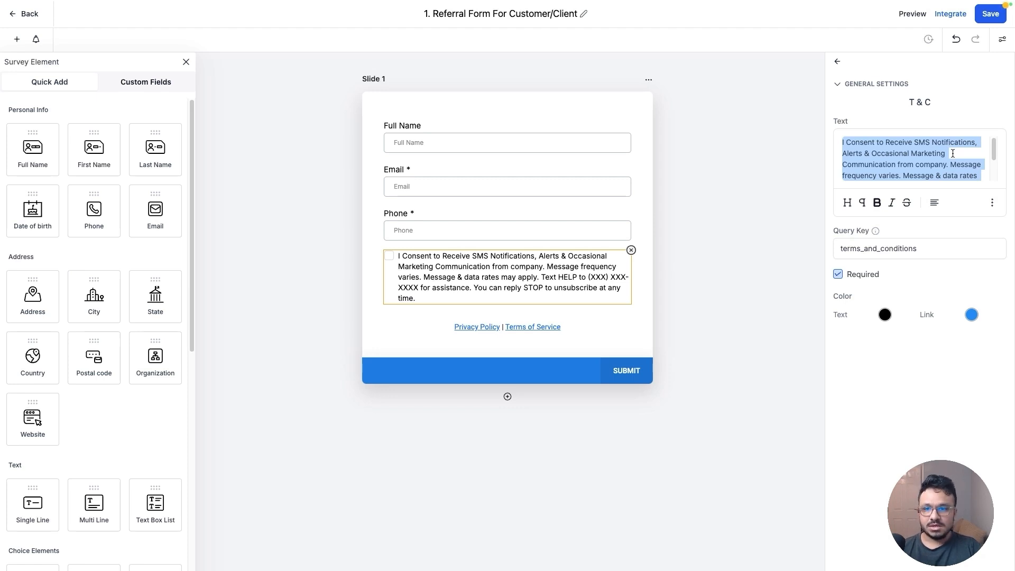
{"action": "type", "text": "I"}
{"action": "type", "text": " consent to "}
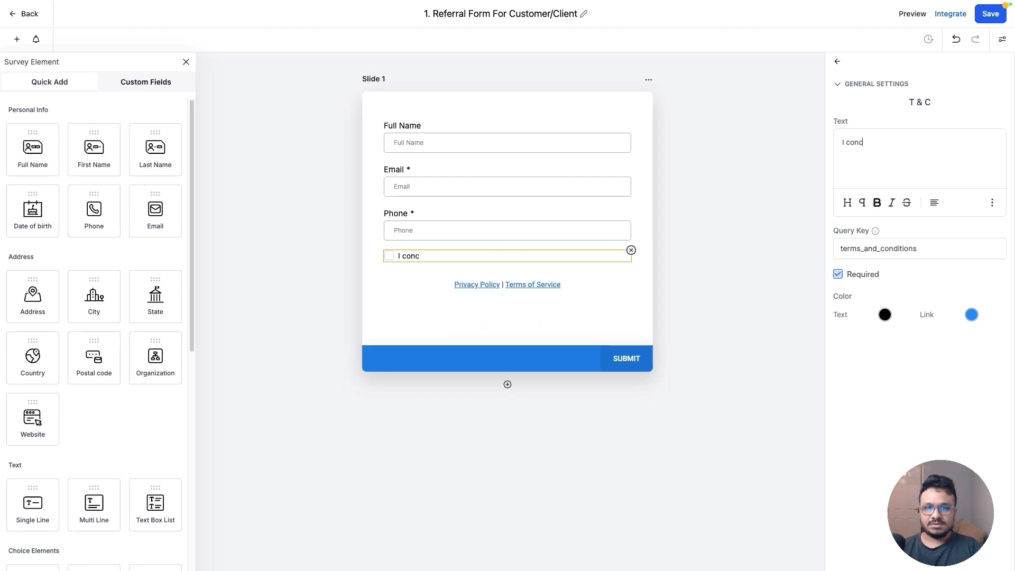
{"action": "type", "text": "r"}
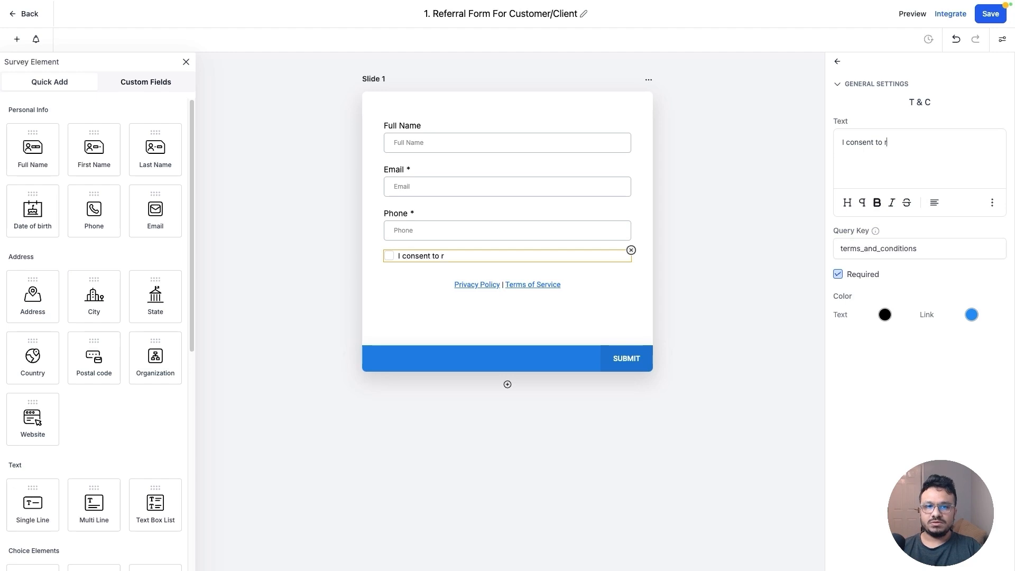
{"action": "type", "text": "eceiving emails "}
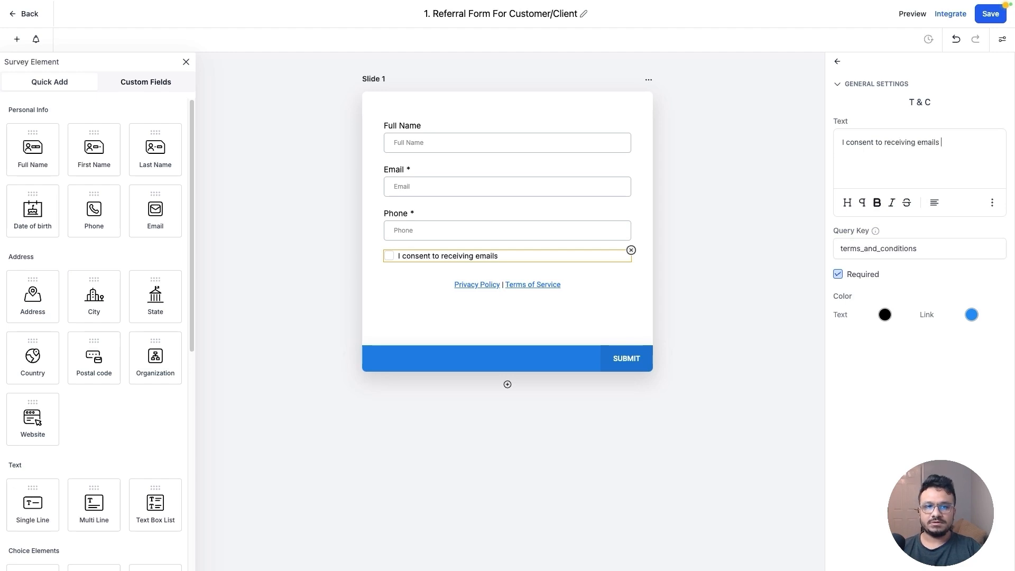
{"action": "type", "text": "and texts from thi"}
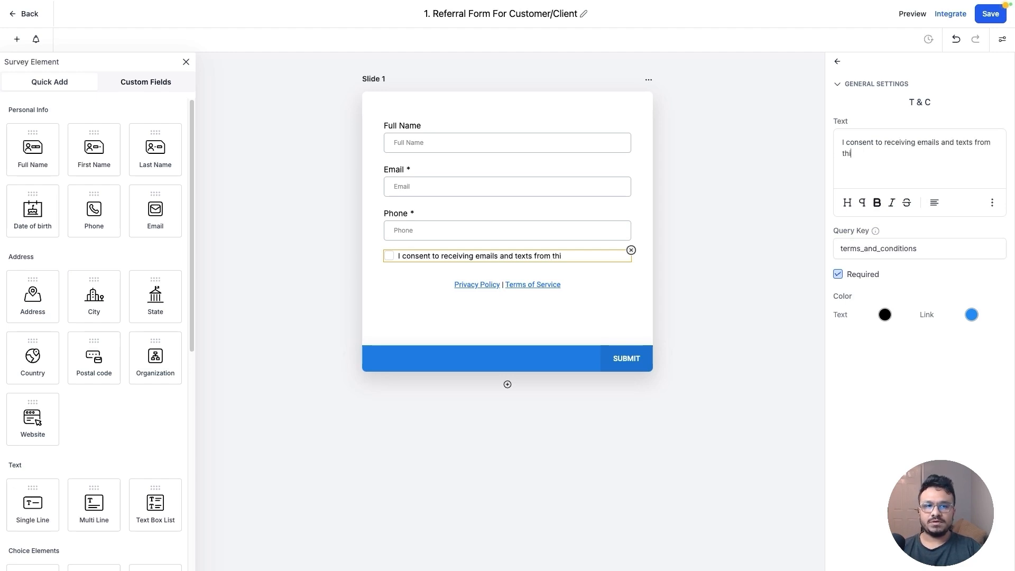
{"action": "type", "text": "s company reg"}
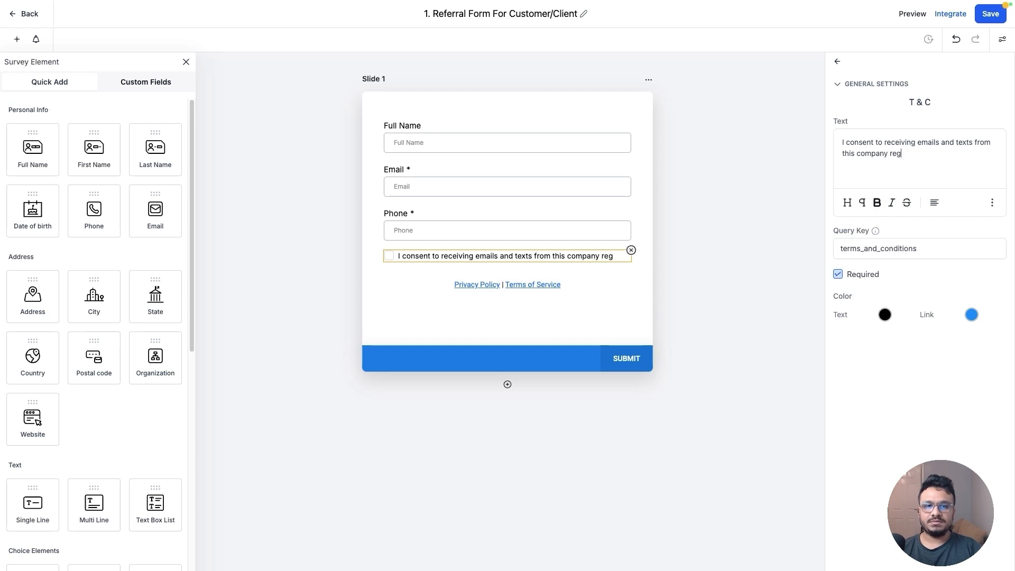
{"action": "type", "text": "arding my refe"}
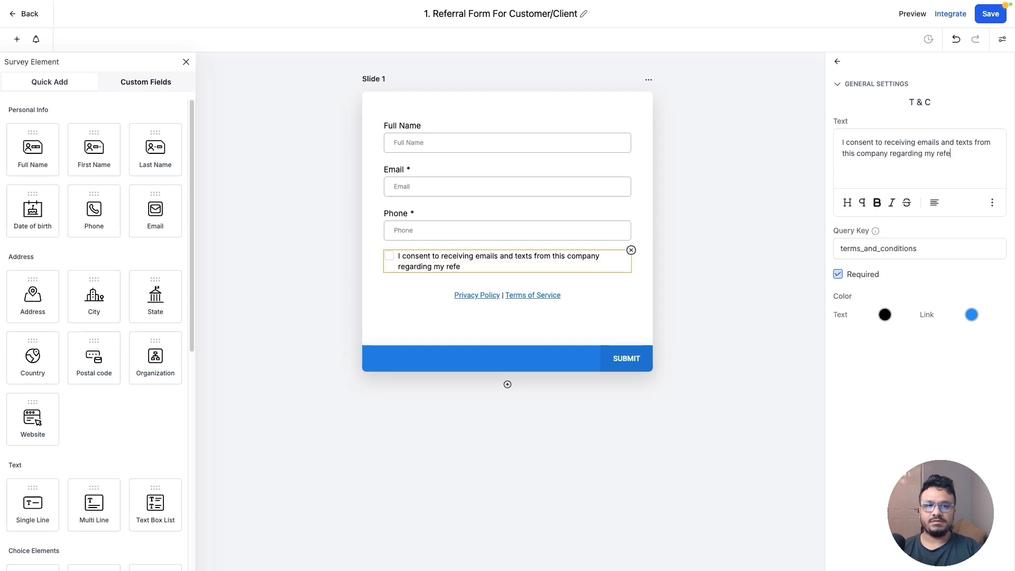
{"action": "type", "text": "rral su"}
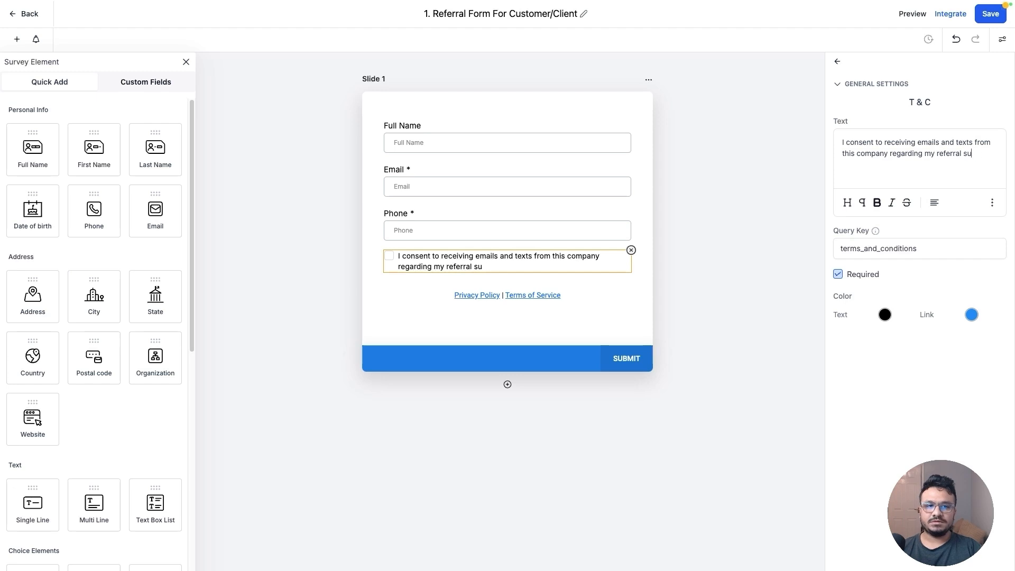
{"action": "type", "text": "bmission. I also "}
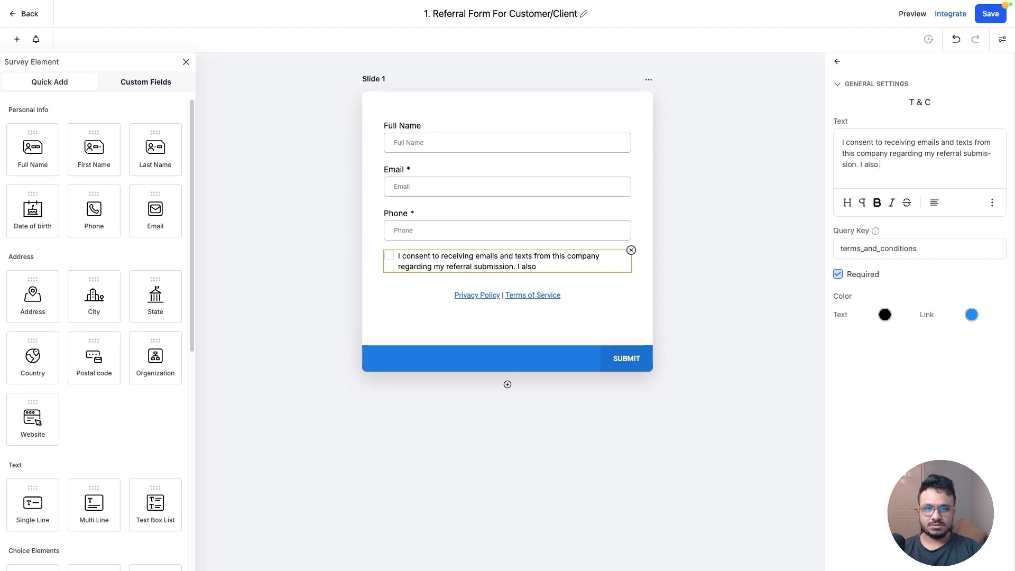
{"action": "type", "text": "agree t"}
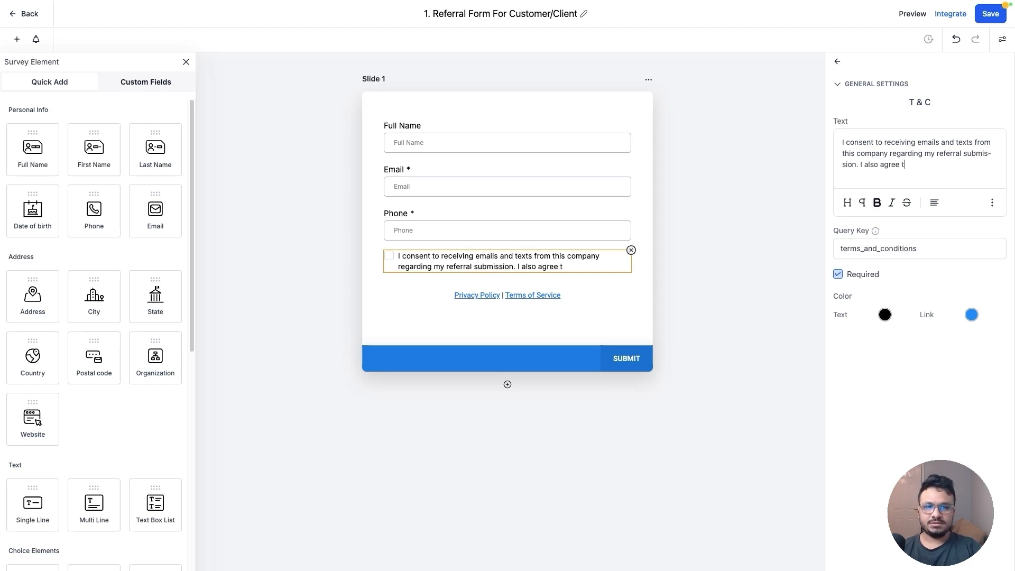
{"action": "type", "text": "o this compan"}
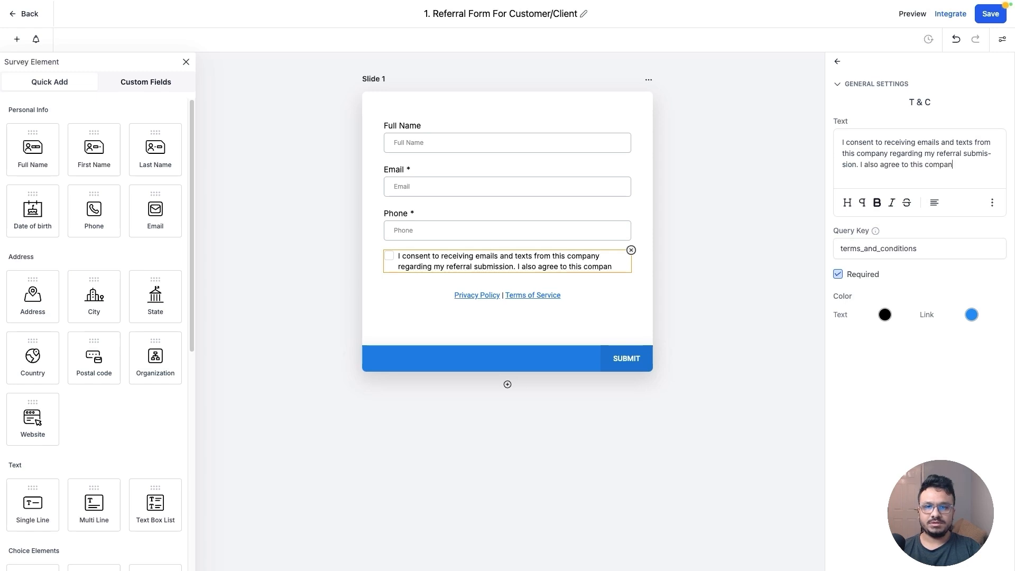
{"action": "type", "text": "y's terms and conditions."}
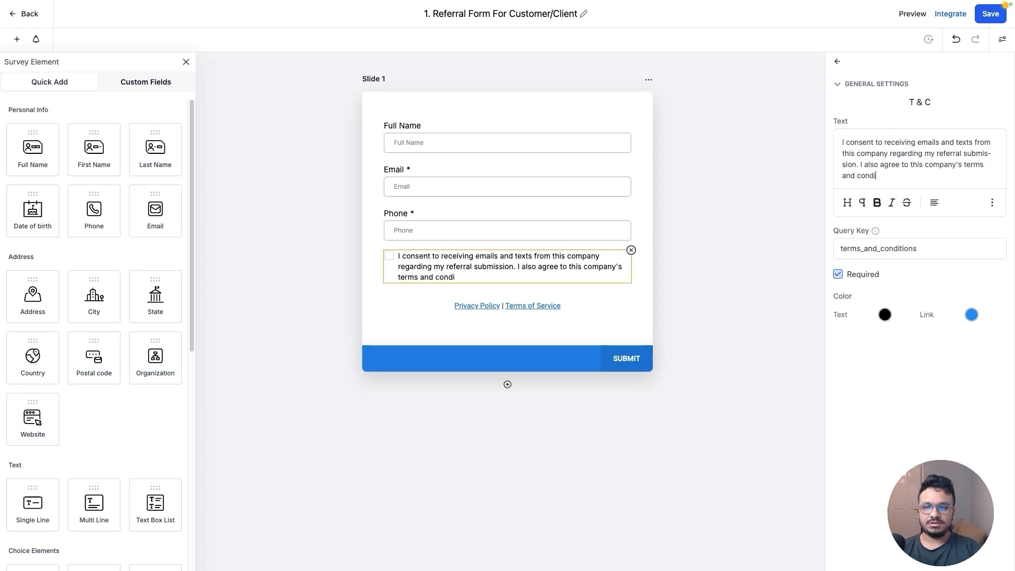
{"action": "left_click", "coordinate": [577, 296]}
{"action": "left_click", "coordinate": [631, 292]}
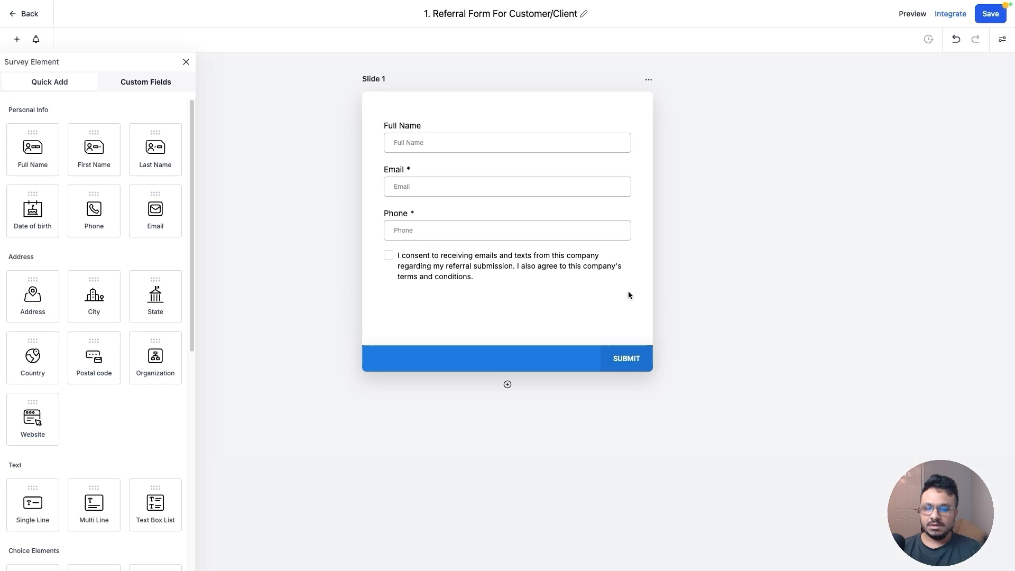
Add a second slide to the survey
{"action": "left_click", "coordinate": [507, 385]}
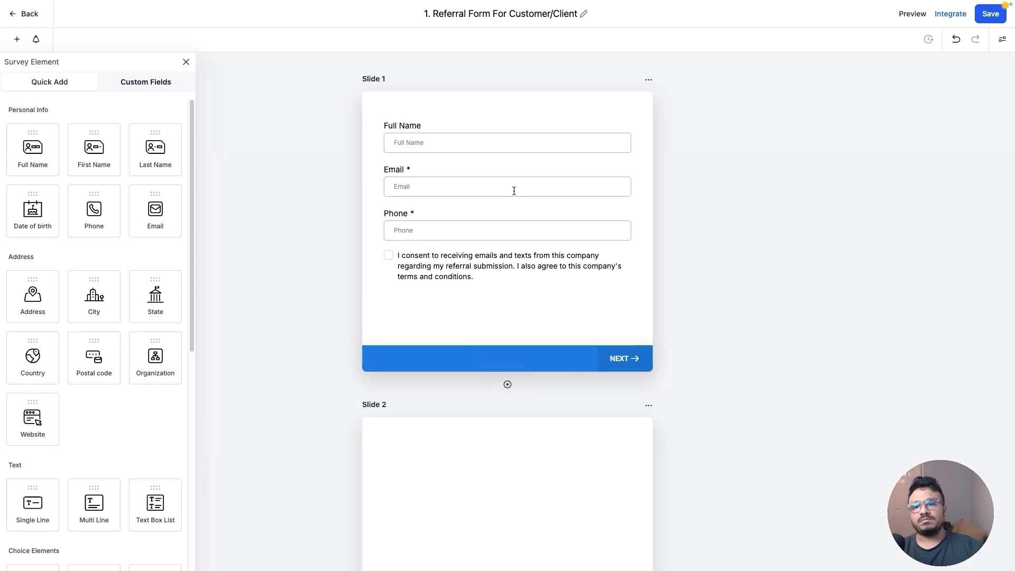
{"action": "scroll", "coordinate": [503, 182], "scroll_direction": "down", "scroll_amount": 3}
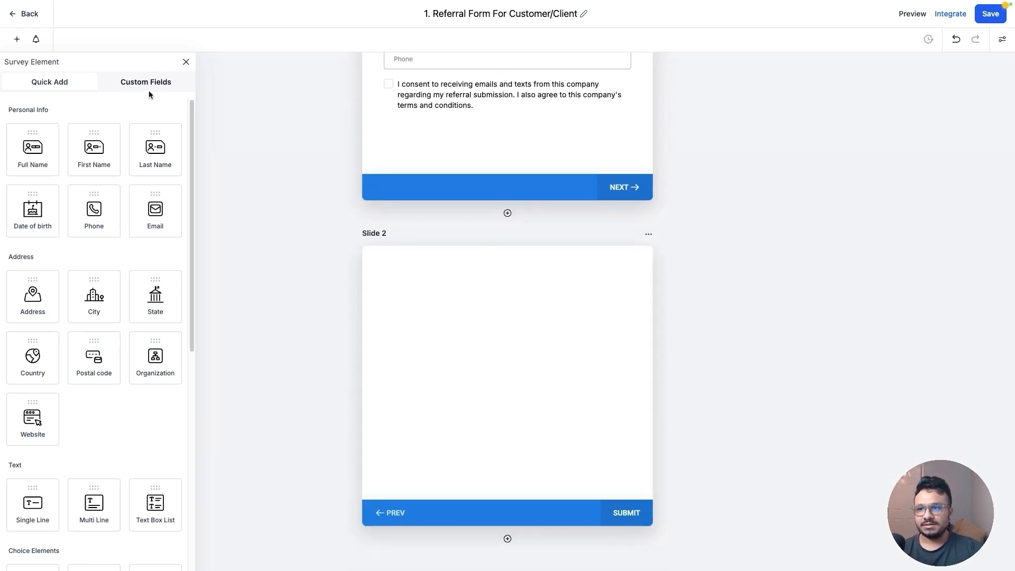
Create a single-line contact custom field named Referral Name in the General Info group
{"action": "left_click", "coordinate": [148, 89]}
{"action": "left_click", "coordinate": [161, 113]}
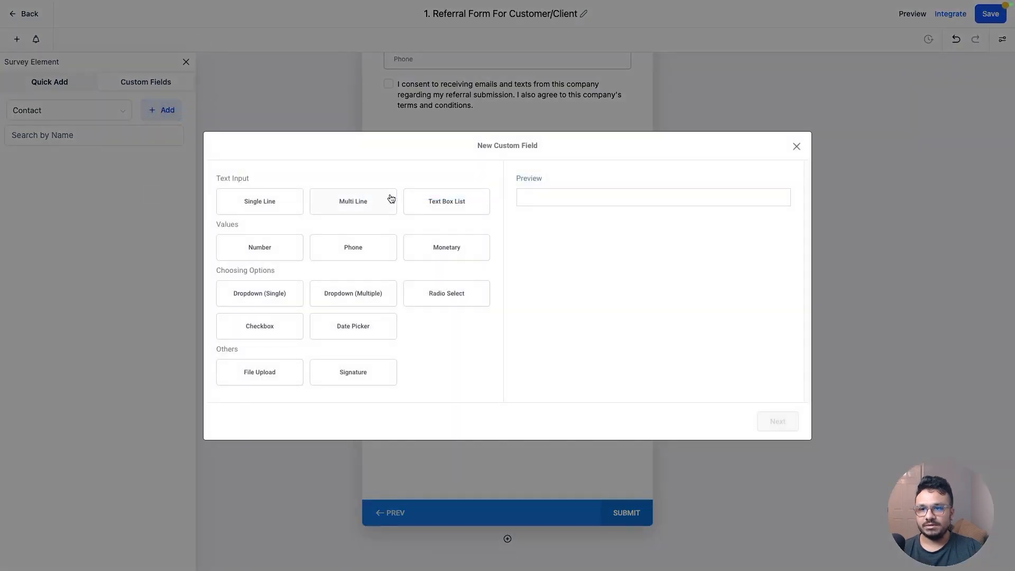
{"action": "left_click", "coordinate": [260, 203]}
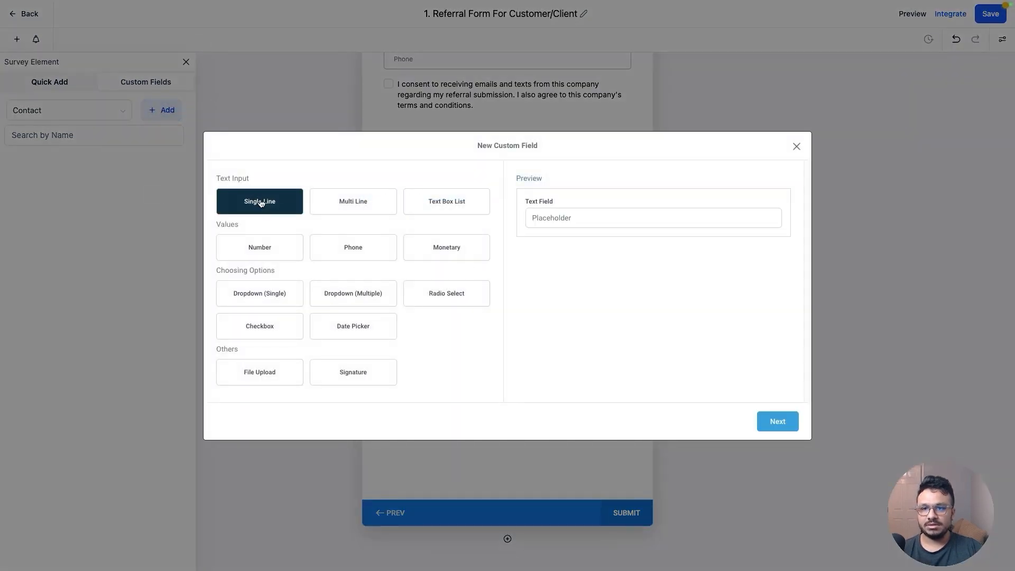
{"action": "left_click", "coordinate": [774, 422]}
{"action": "left_click", "coordinate": [311, 258]}
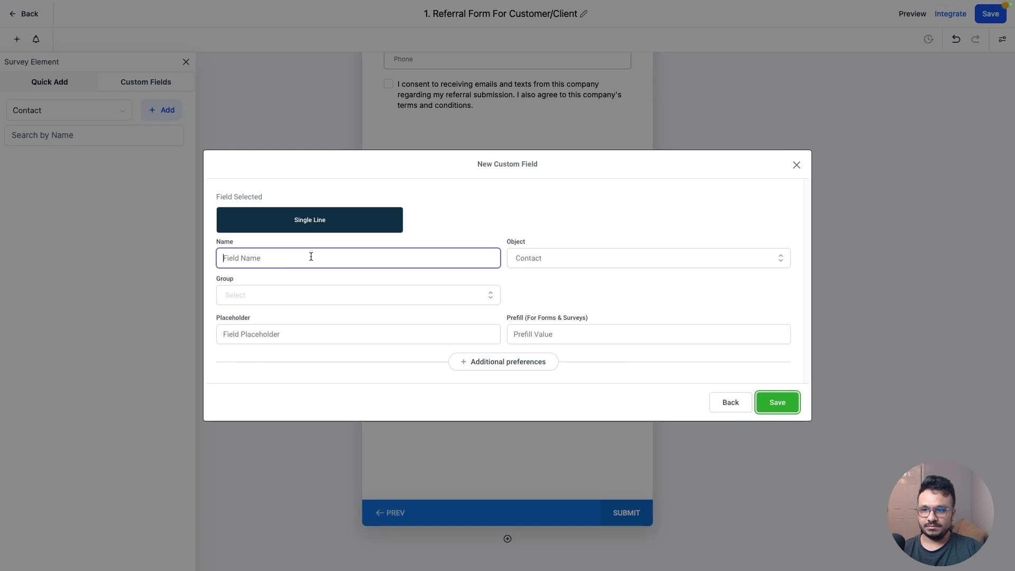
{"action": "type", "text": "Referral Email"}
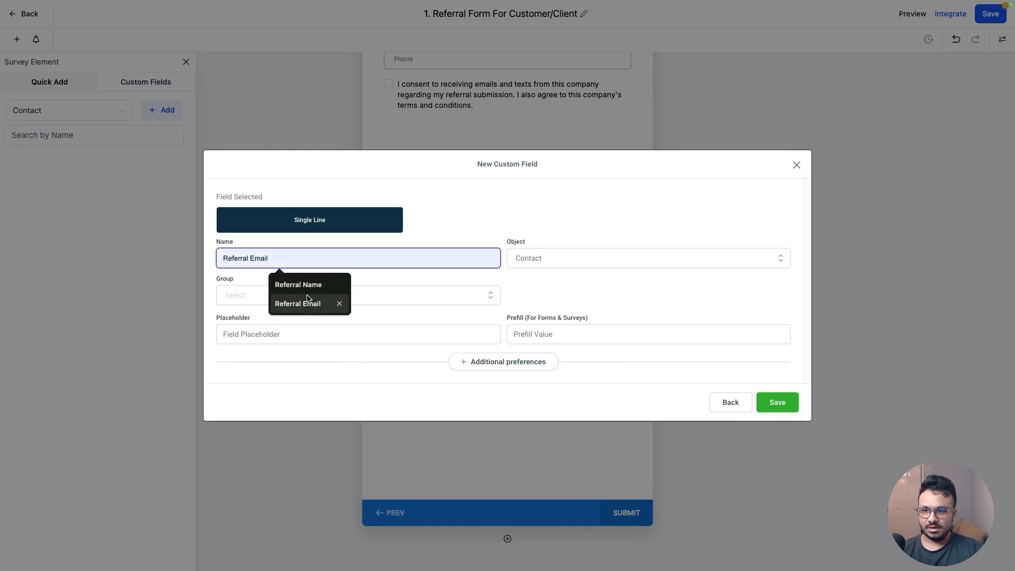
{"action": "left_click", "coordinate": [305, 285]}
{"action": "left_click", "coordinate": [306, 294]}
{"action": "left_click", "coordinate": [255, 345]}
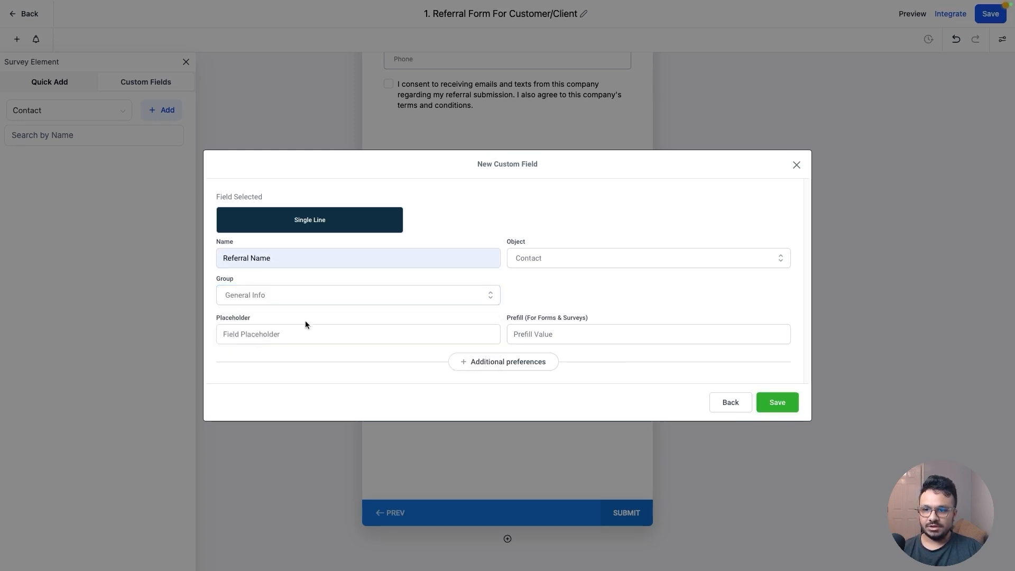
{"action": "left_click", "coordinate": [772, 406]}
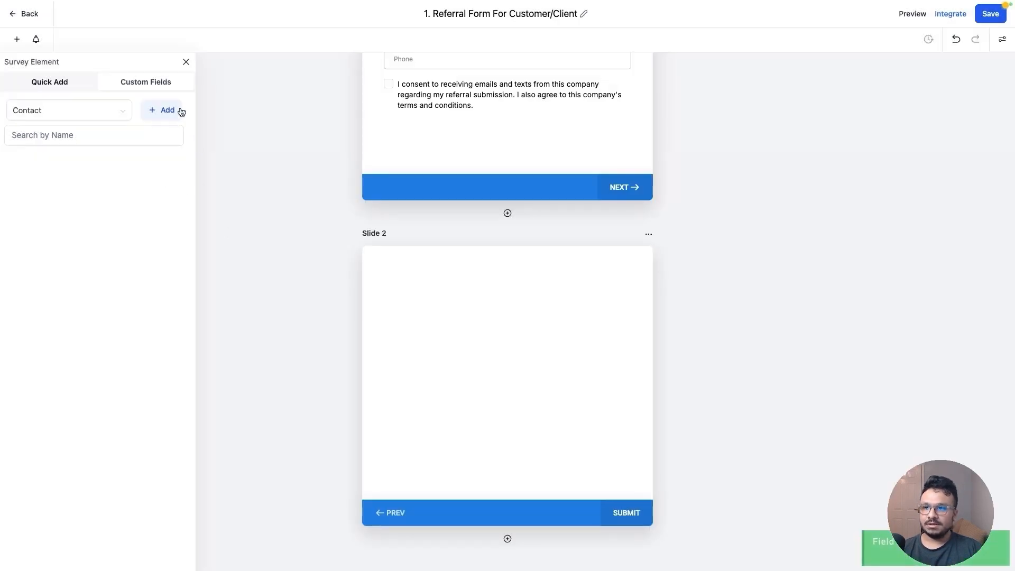
Create a single-line contact custom field named Referral Email in the General Info group
{"action": "left_click", "coordinate": [167, 110]}
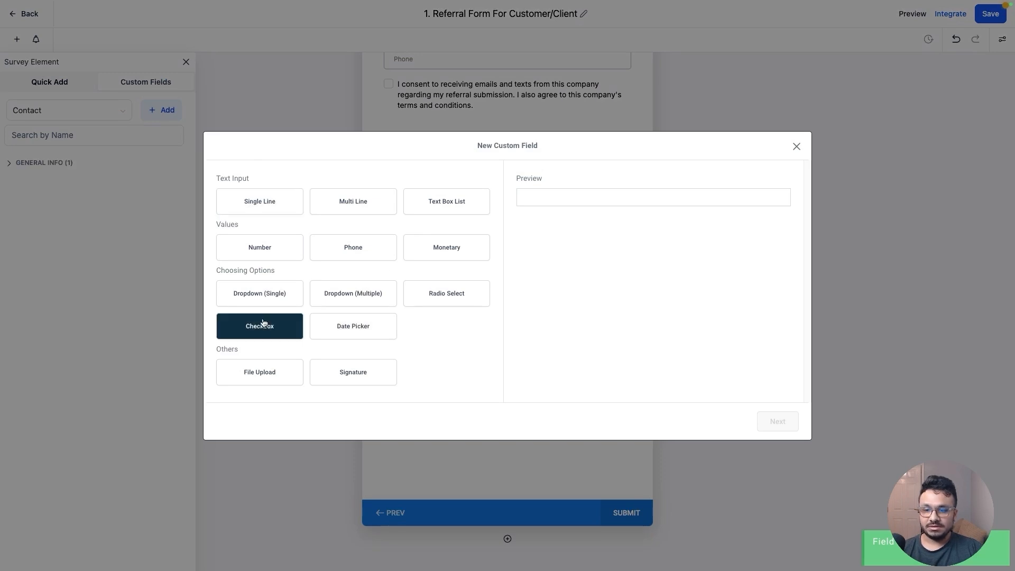
{"action": "left_click", "coordinate": [264, 210]}
{"action": "left_click", "coordinate": [778, 421]}
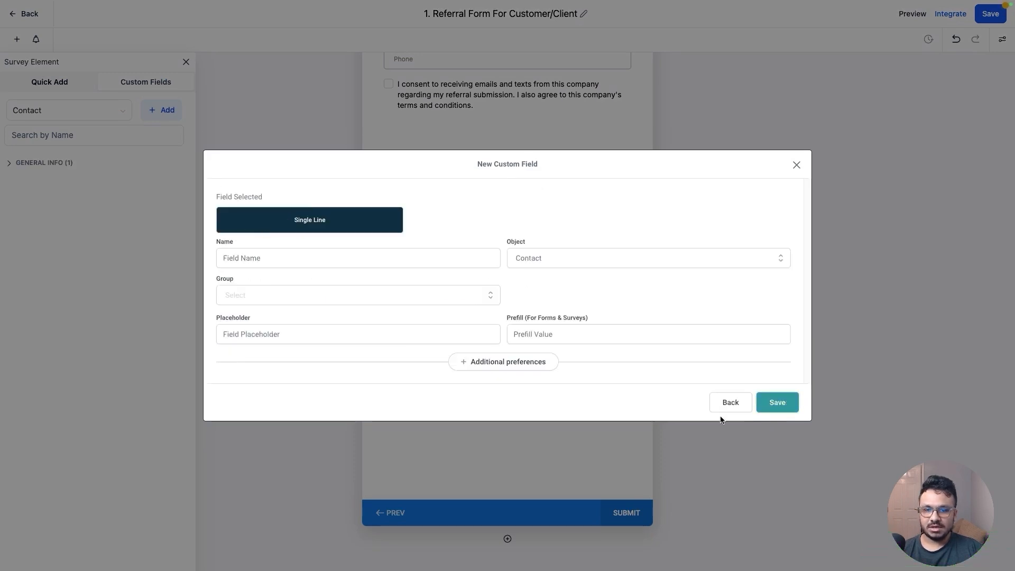
{"action": "left_click", "coordinate": [297, 258]}
{"action": "type", "text": "Referral Email"}
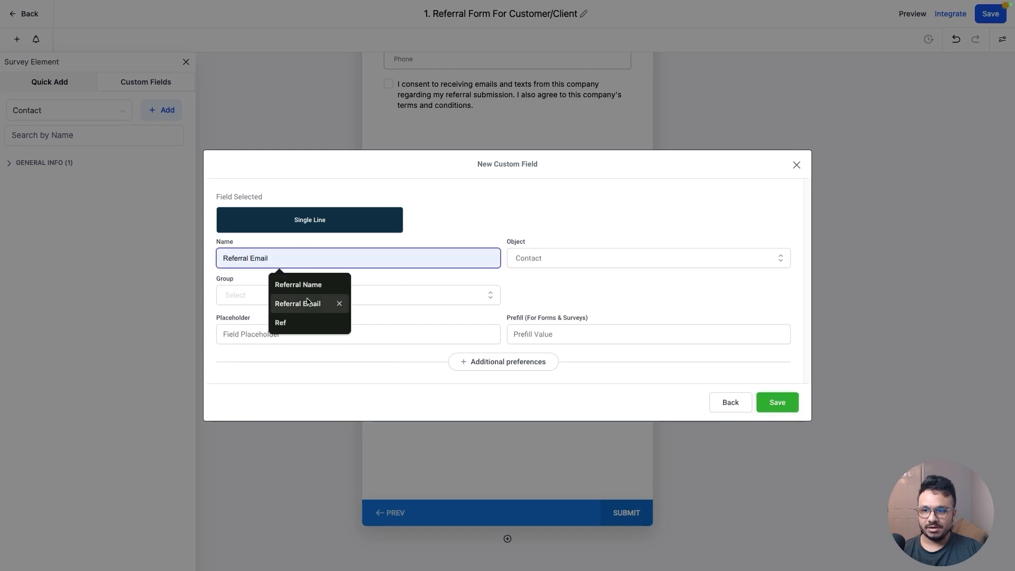
{"action": "left_click", "coordinate": [297, 302]}
{"action": "left_click", "coordinate": [279, 296]}
{"action": "left_click", "coordinate": [245, 340]}
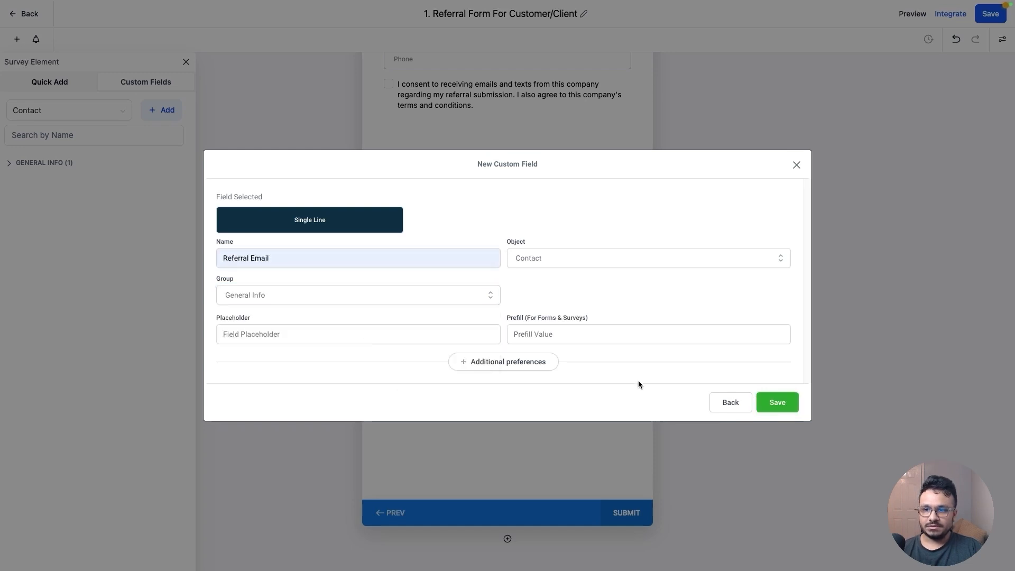
{"action": "left_click", "coordinate": [776, 403]}
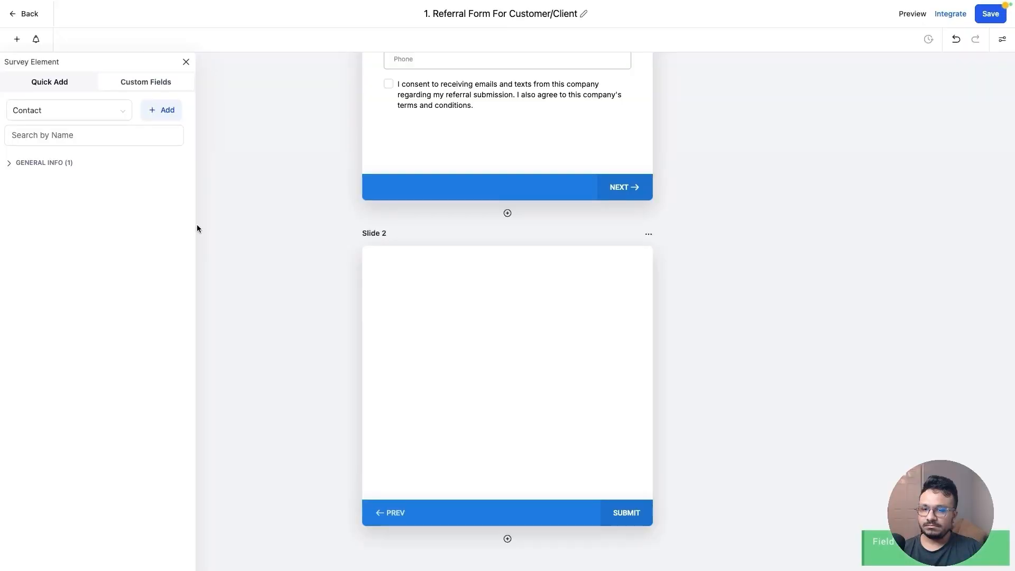
Create a phone-type contact custom field named Referral Phone Number in the General Info group
{"action": "left_click", "coordinate": [163, 112]}
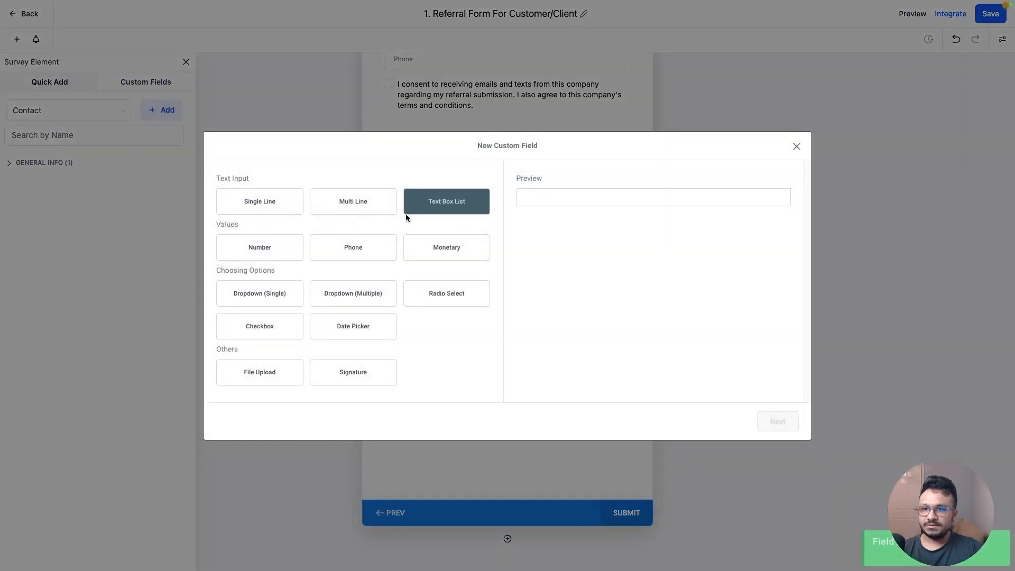
{"action": "left_click", "coordinate": [257, 203]}
{"action": "left_click", "coordinate": [353, 247]}
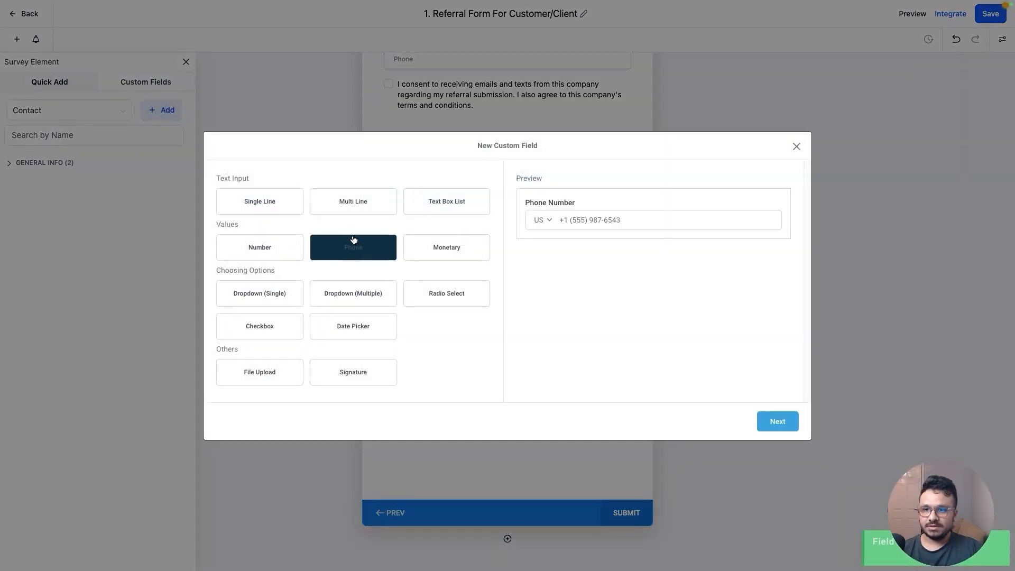
{"action": "left_click", "coordinate": [777, 420]}
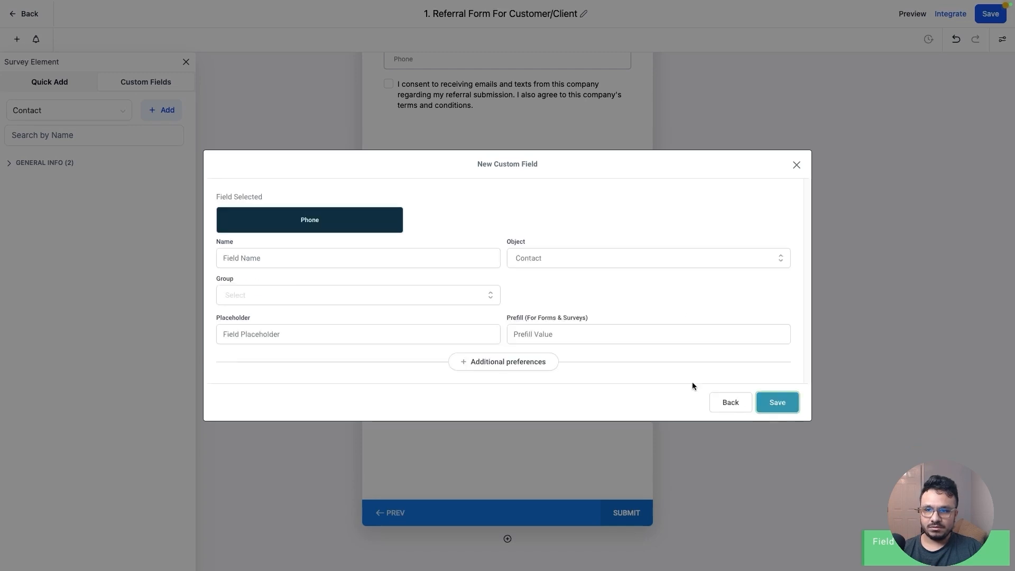
{"action": "left_click", "coordinate": [335, 263]}
{"action": "type", "text": "Referra"}
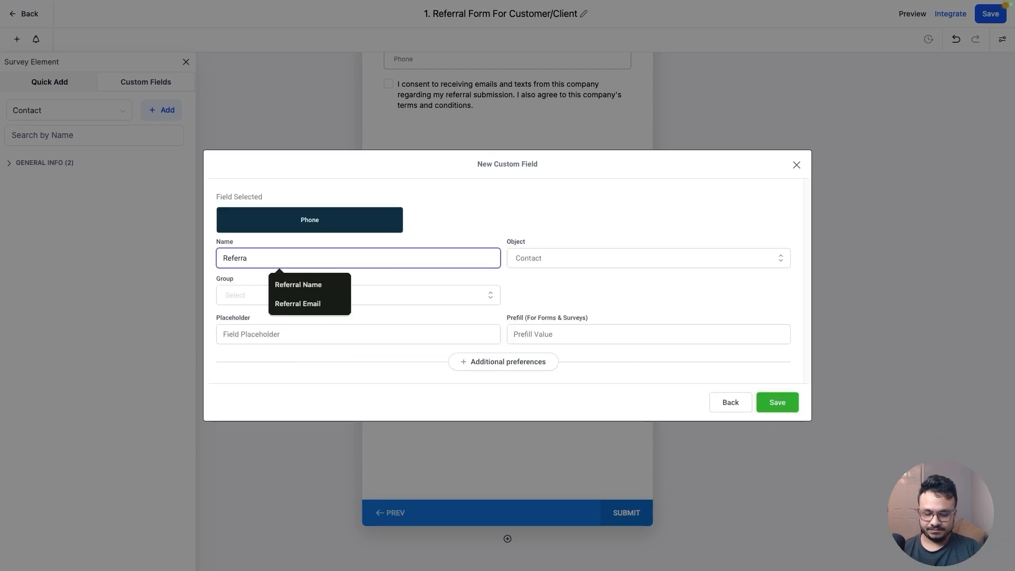
{"action": "type", "text": "l Phone NUm"}
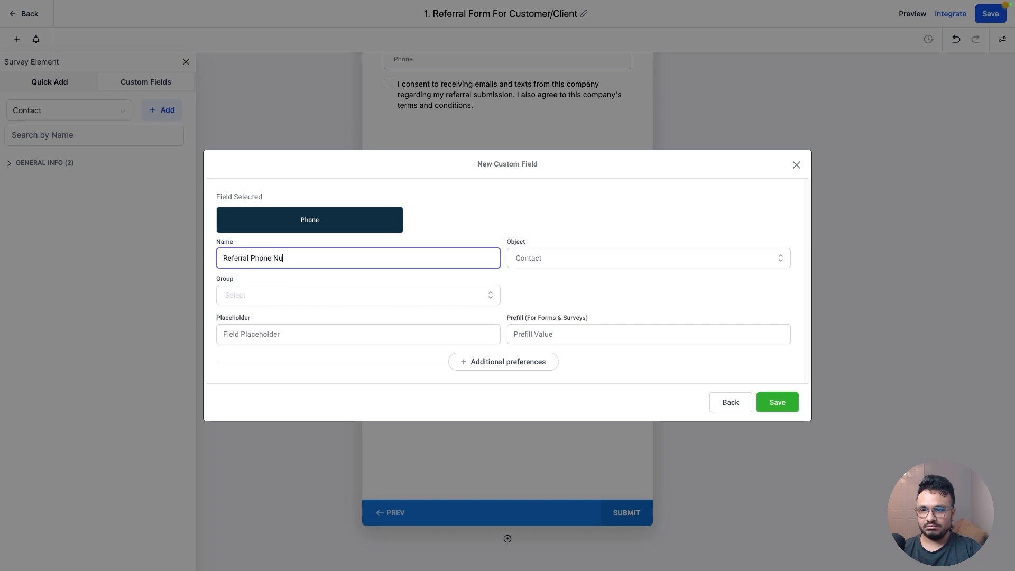
{"action": "type", "text": "mber"}
{"action": "left_click", "coordinate": [335, 295]}
{"action": "left_click", "coordinate": [272, 336]}
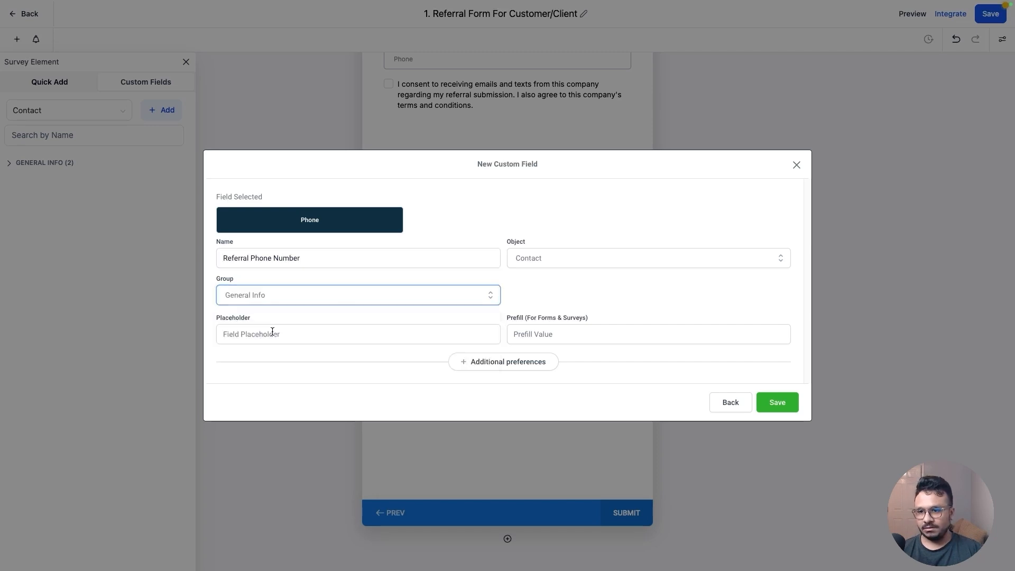
{"action": "left_click", "coordinate": [781, 407]}
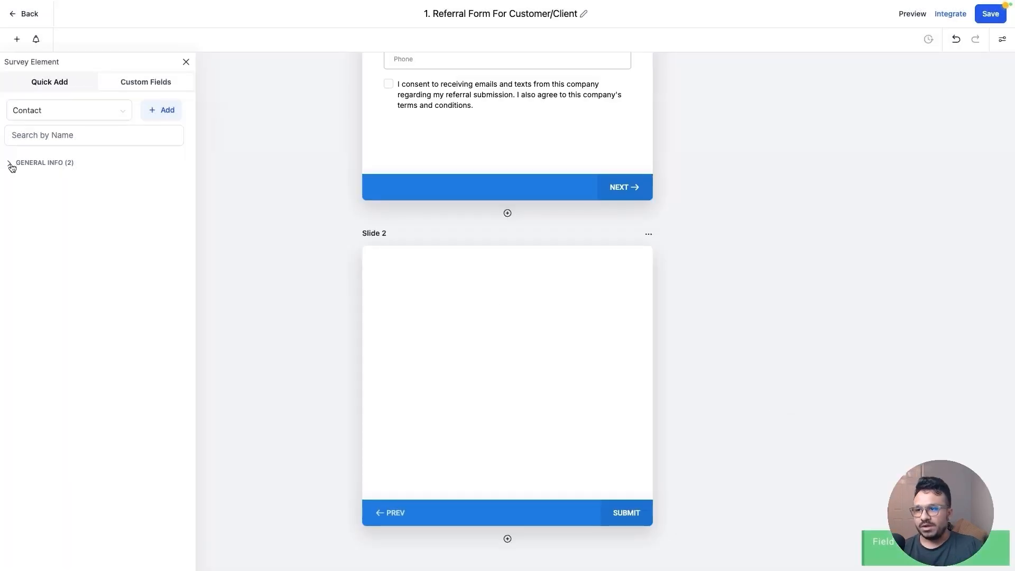
Add the Referral Name, Referral Email and Referral Phone Number fields to the second slide
{"action": "left_click", "coordinate": [10, 164]}
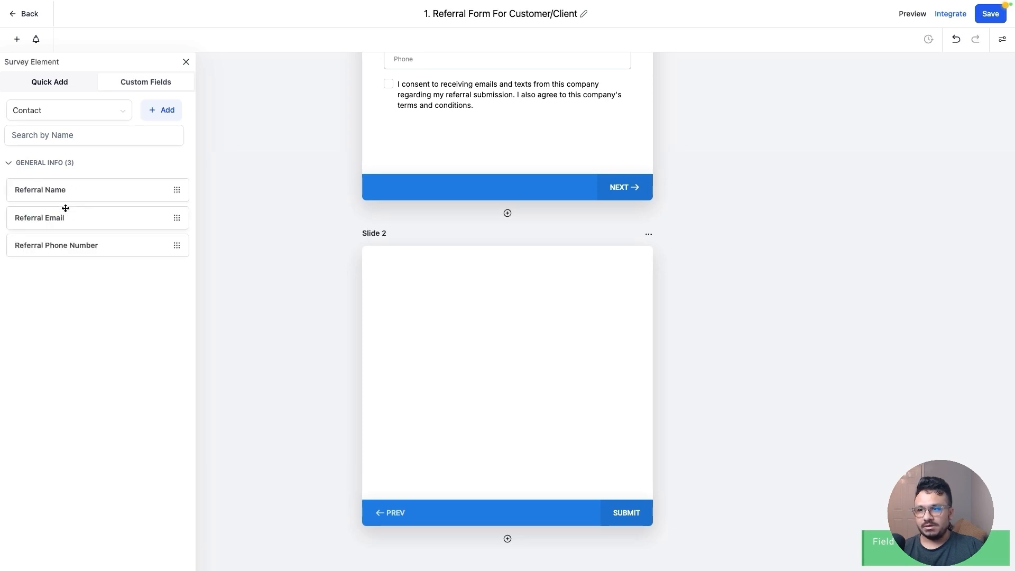
{"action": "left_click_drag", "start_coordinate": [72, 196], "coordinate": [442, 278]}
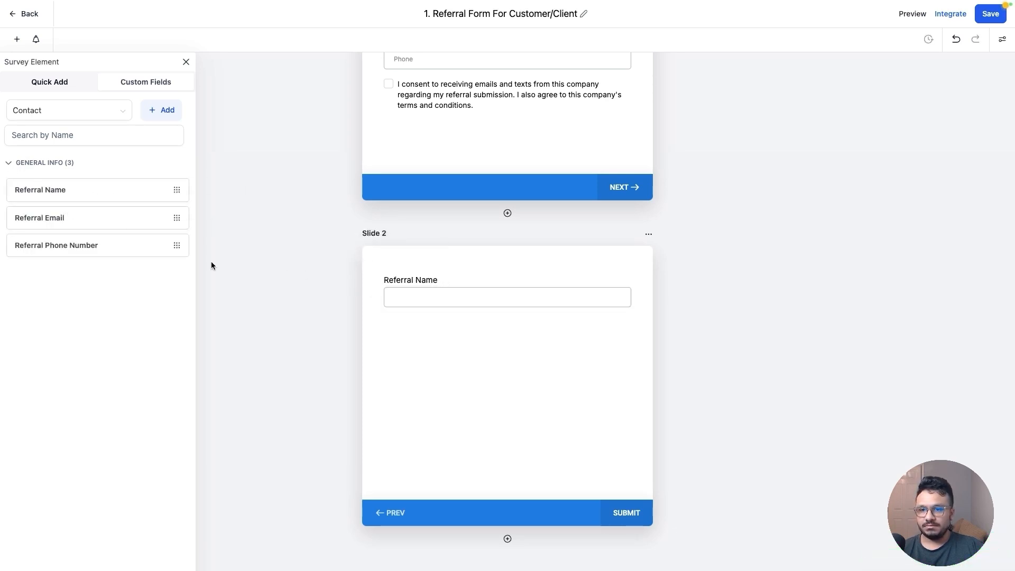
{"action": "left_click_drag", "start_coordinate": [86, 219], "coordinate": [432, 352]}
{"action": "left_click_drag", "start_coordinate": [74, 244], "coordinate": [455, 377]}
{"action": "left_click", "coordinate": [454, 374]}
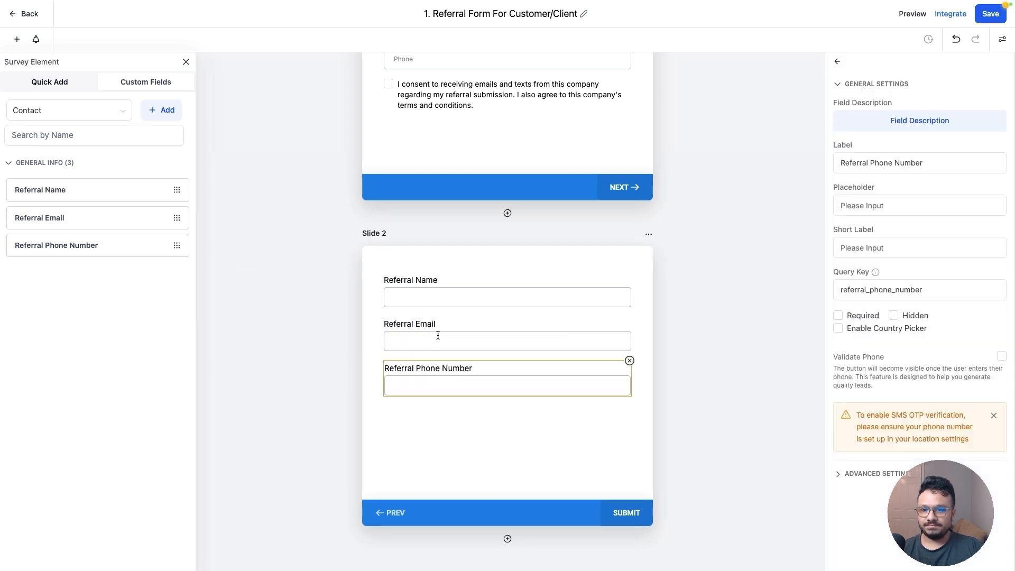
Set the Referral Name field's placeholder to "Enter your referral/friend's name"
{"action": "left_click", "coordinate": [446, 289]}
{"action": "type", "text": "E"}
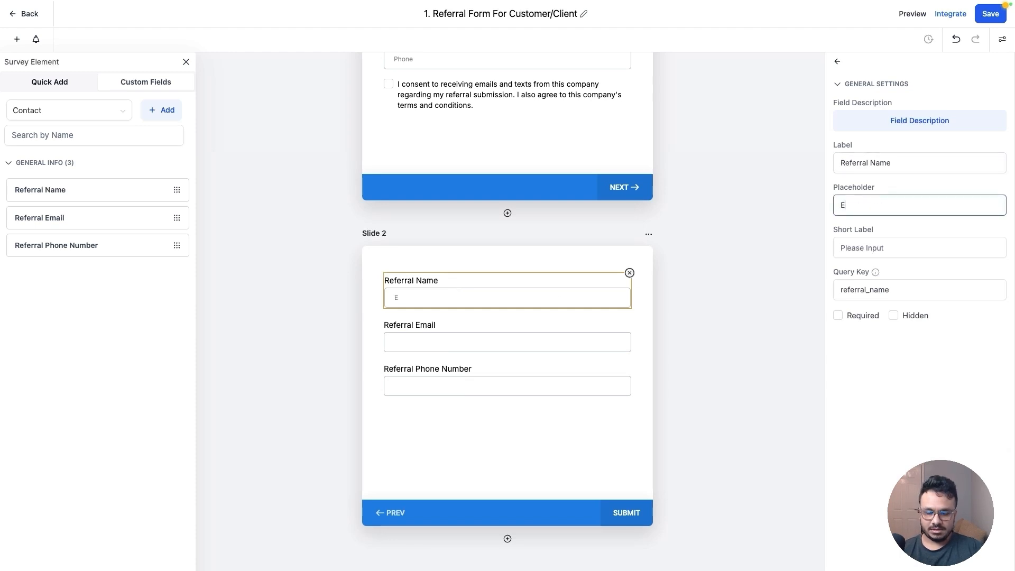
{"action": "type", "text": "nter your "}
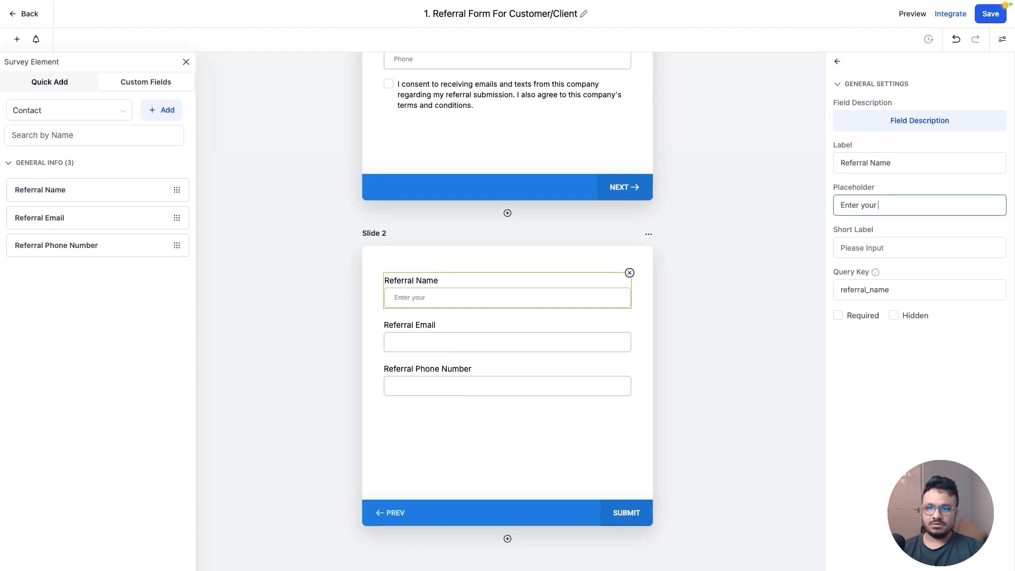
{"action": "type", "text": "referral/frien"}
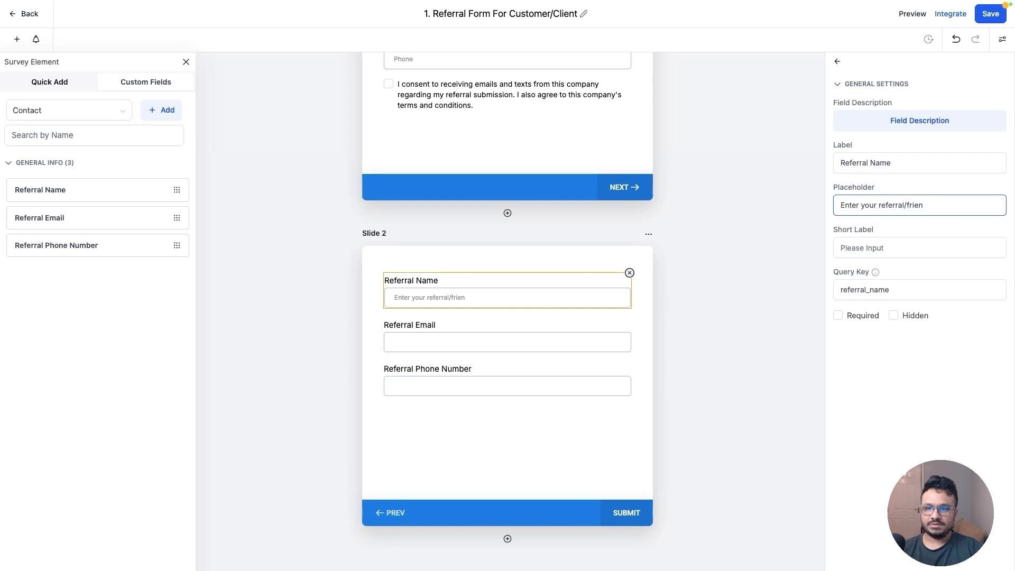
{"action": "type", "text": "d's name"}
Set the Referral Email field's placeholder to "Enter his/her email" and copy that text
{"action": "left_click", "coordinate": [587, 328]}
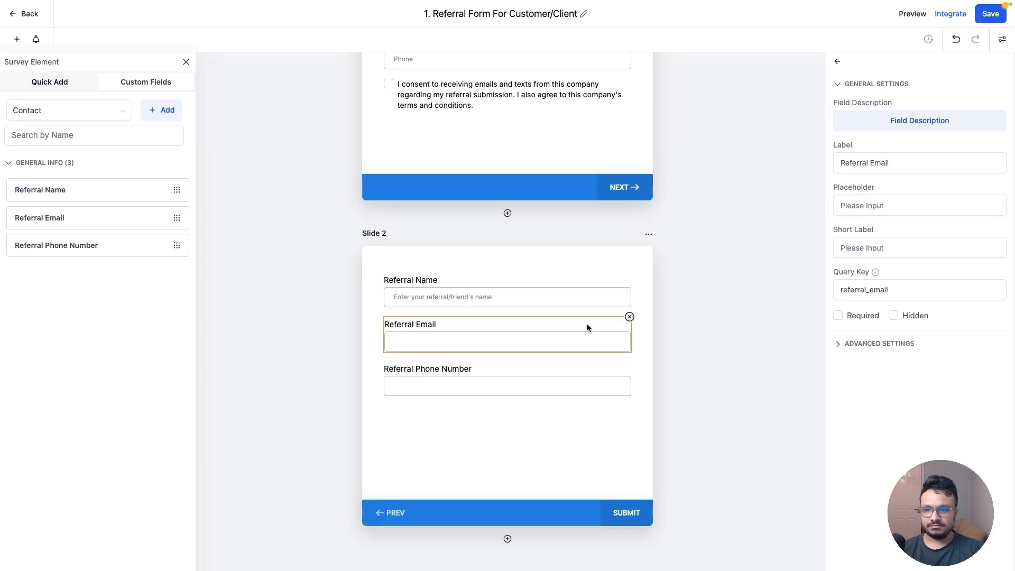
{"action": "left_click", "coordinate": [895, 206]}
{"action": "type", "text": "Enter"}
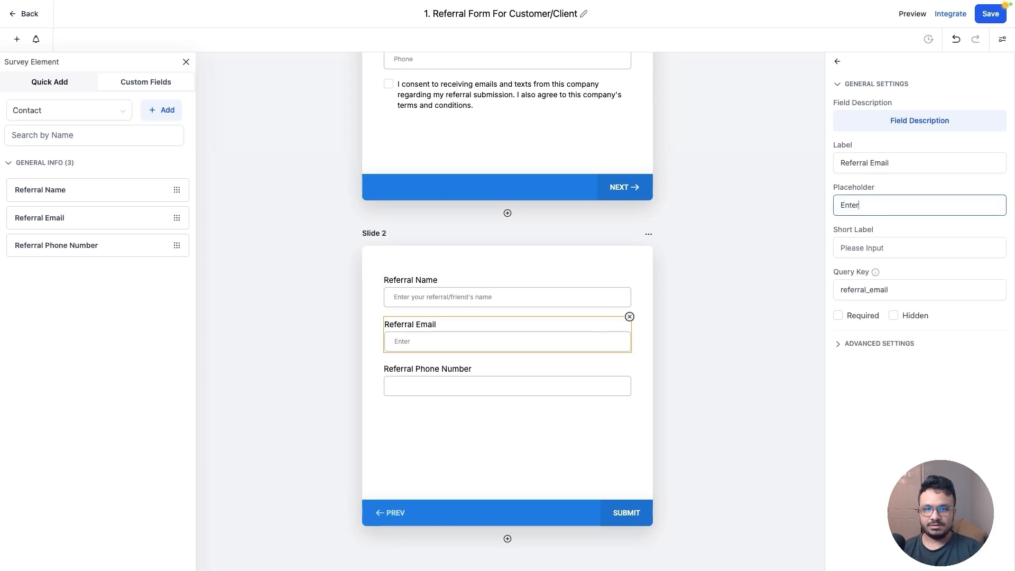
{"action": "type", "text": " his/her email"}
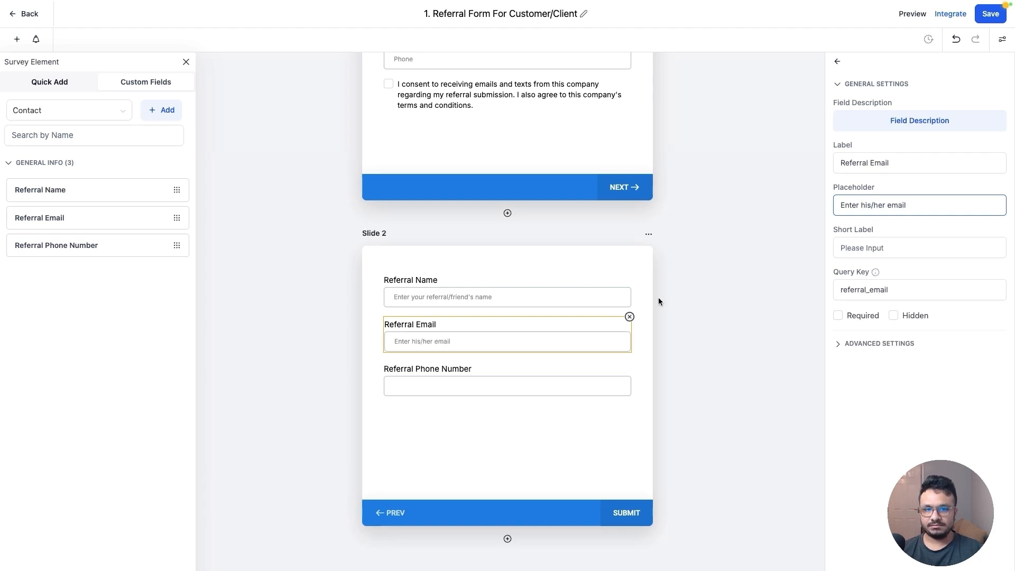
{"action": "key", "text": "ctrl+a"}
{"action": "key", "text": "ctrl+c"}
Set the Referral Phone Number placeholder to "Enter his/her phone number" by pasting and editing the copied text
{"action": "left_click", "coordinate": [541, 376]}
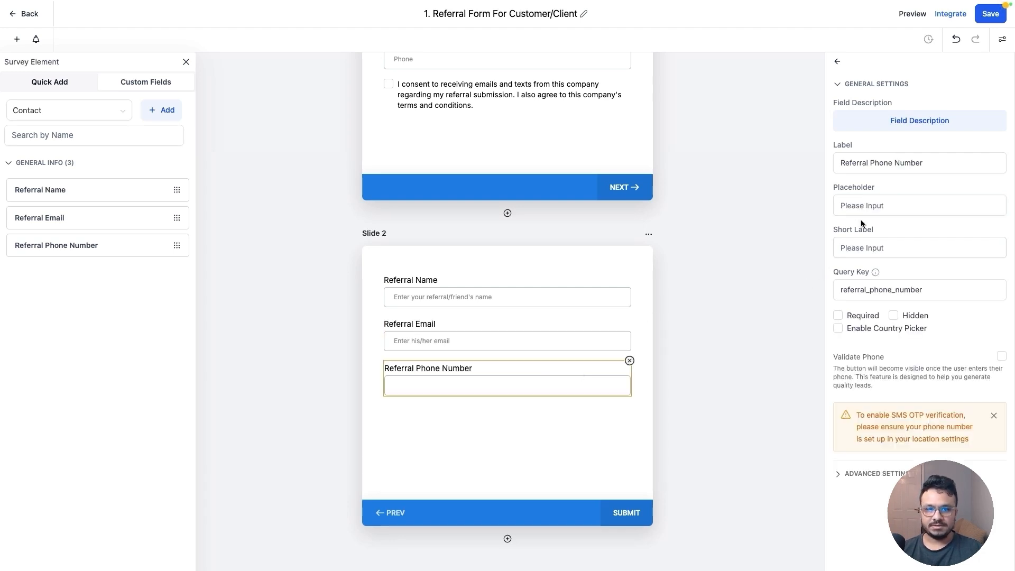
{"action": "left_click", "coordinate": [872, 205]}
{"action": "key", "text": "ctrl+v"}
{"action": "double_click", "coordinate": [897, 205]}
{"action": "type", "text": "p"}
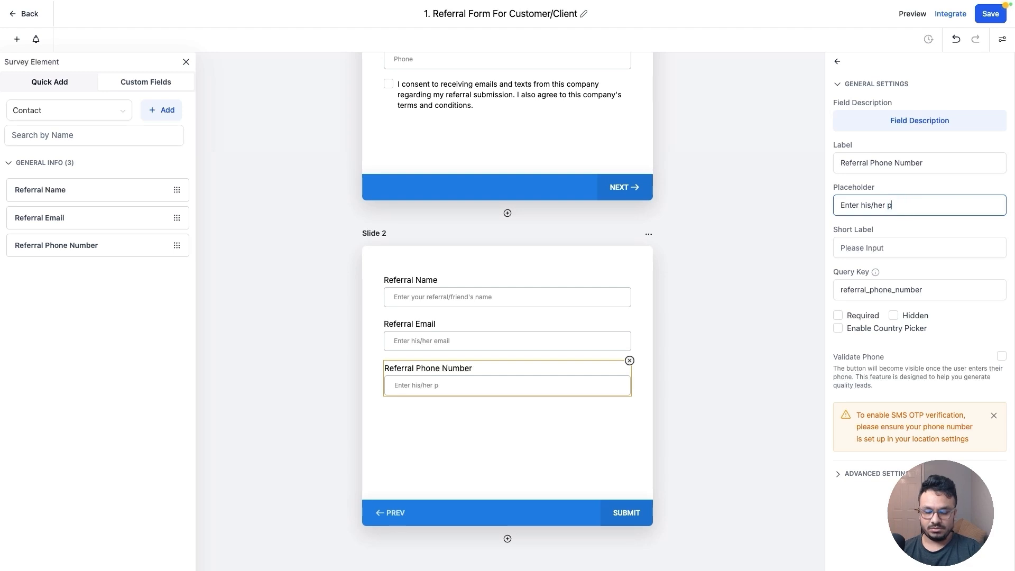
{"action": "type", "text": "hone numbeb"}
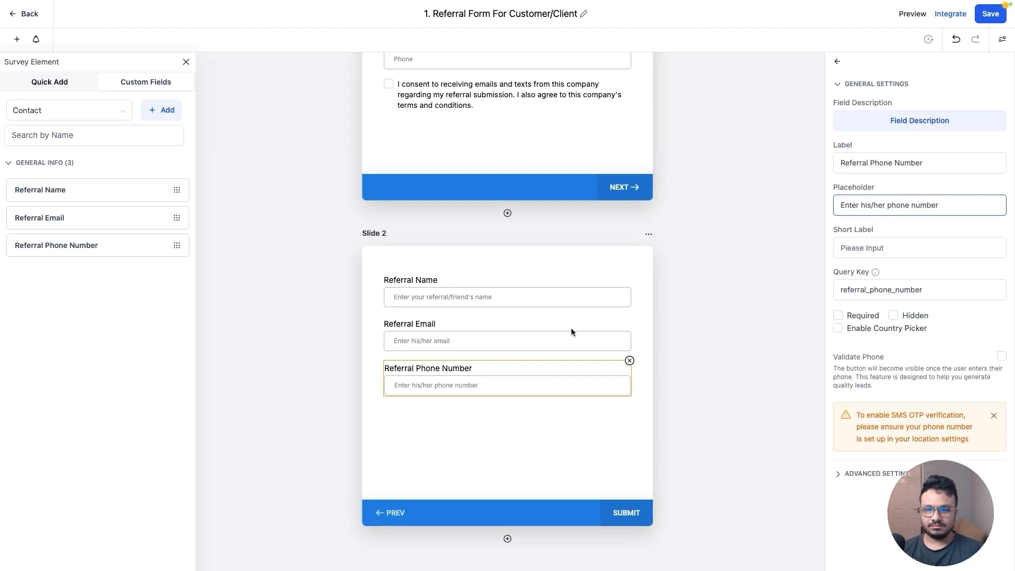
Extend the Referral Email placeholder to "Enter his/her email. Please make sure it's valid." and save the survey
{"action": "left_click", "coordinate": [572, 331]}
{"action": "left_click", "coordinate": [926, 208]}
{"action": "type", "text": "Plea"}
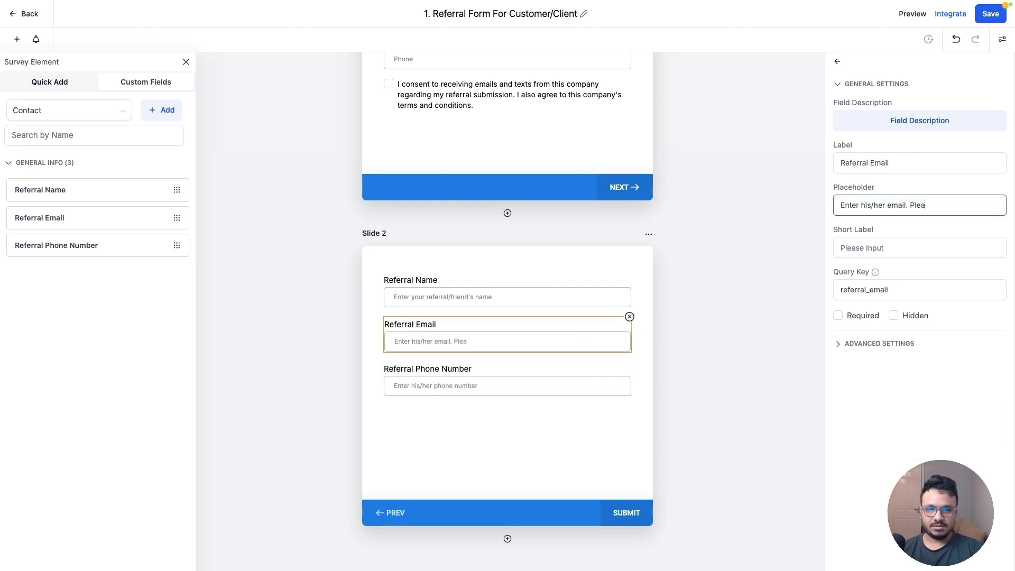
{"action": "type", "text": "se make sure it's"}
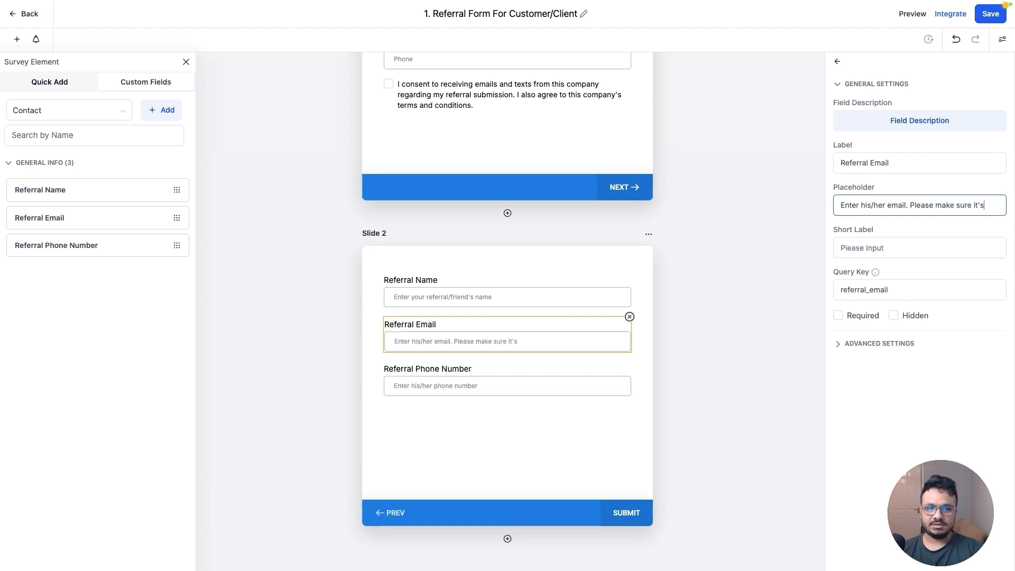
{"action": "type", "text": " a valid email."}
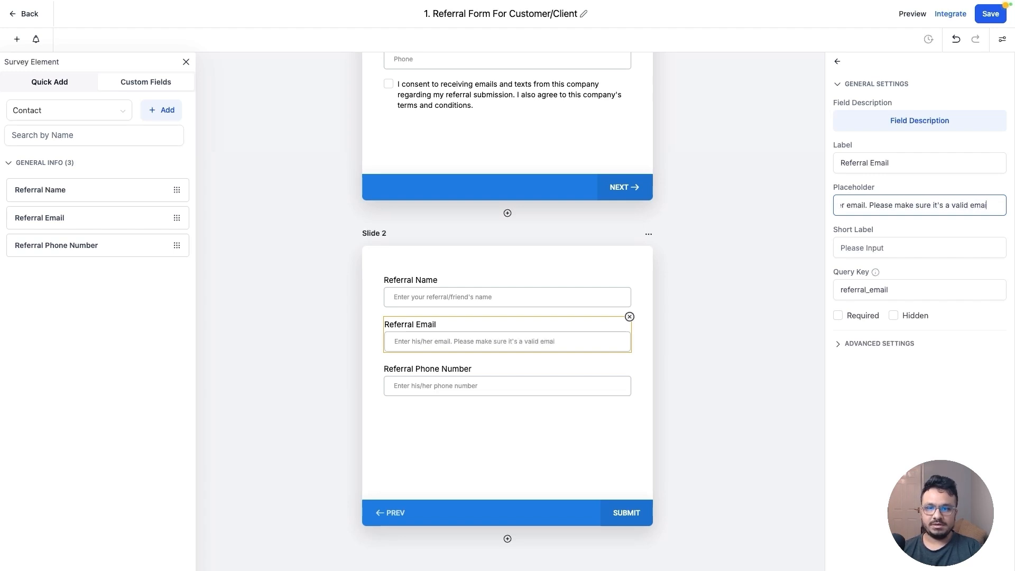
{"action": "double_click", "coordinate": [974, 207]}
{"action": "key", "text": "BackSpace"}
{"action": "key", "text": "BackSpace"}
{"action": "key", "text": "alt+Left"}
{"action": "key", "text": "BackSpace"}
{"action": "key", "text": "BackSpace"}
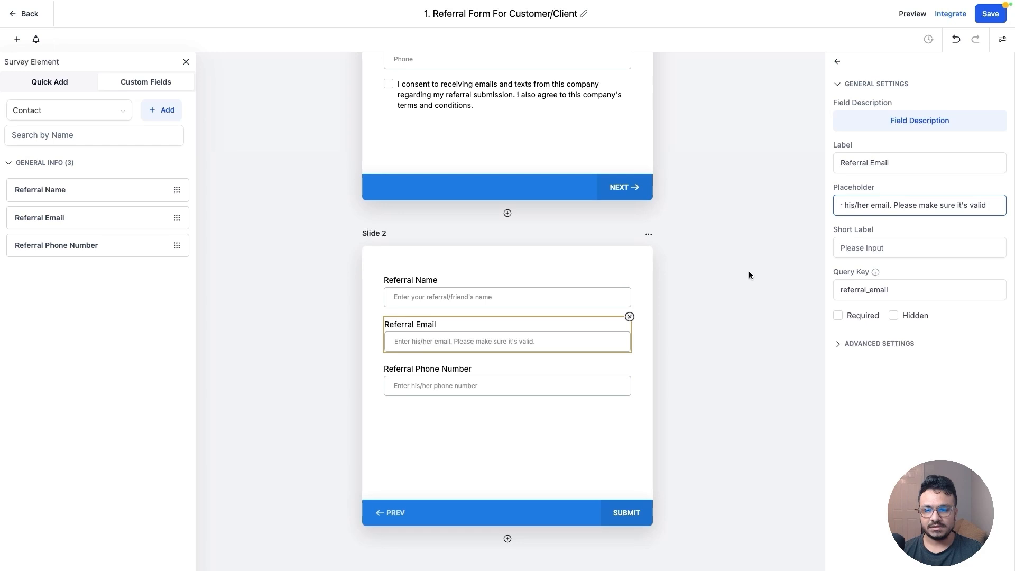
{"action": "left_click", "coordinate": [985, 17]}
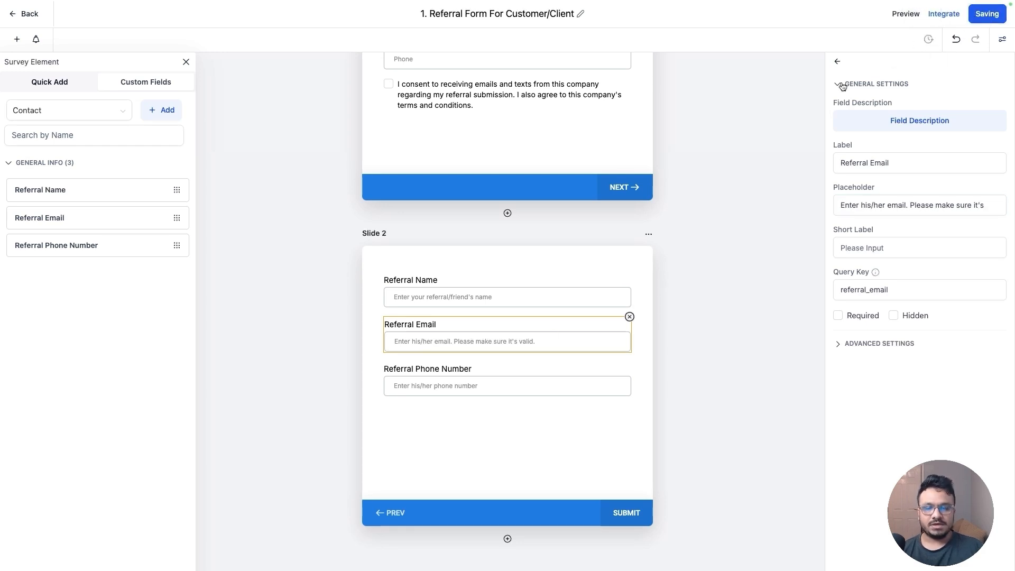
{"action": "left_click", "coordinate": [839, 62]}
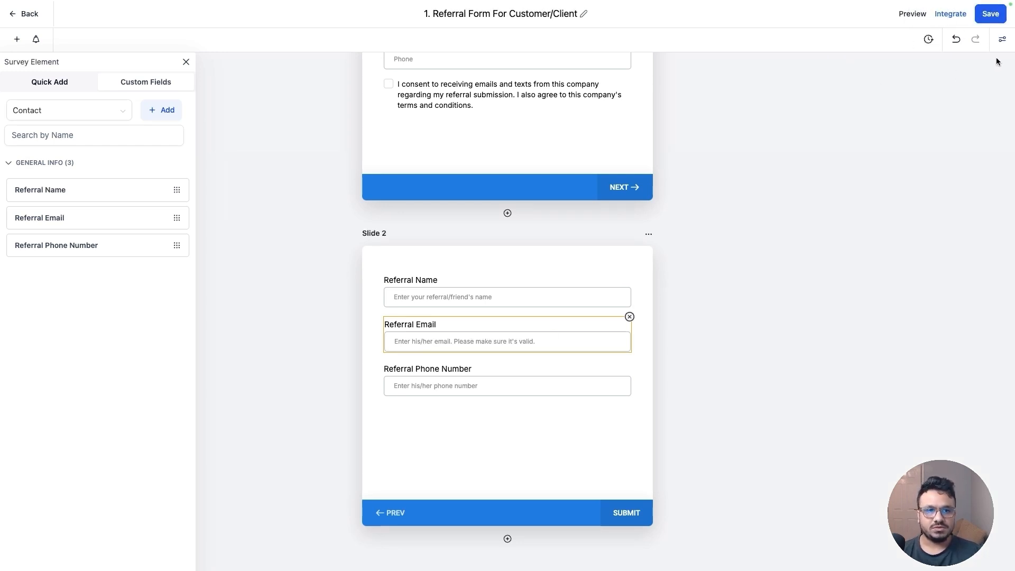
Set the survey's on-submit message to "Thank you for submitting this survey. We will get in touch if your referral becomes our client/customer. Please keep an eye on your email." and save
{"action": "left_click", "coordinate": [1002, 39]}
{"action": "left_click", "coordinate": [973, 82]}
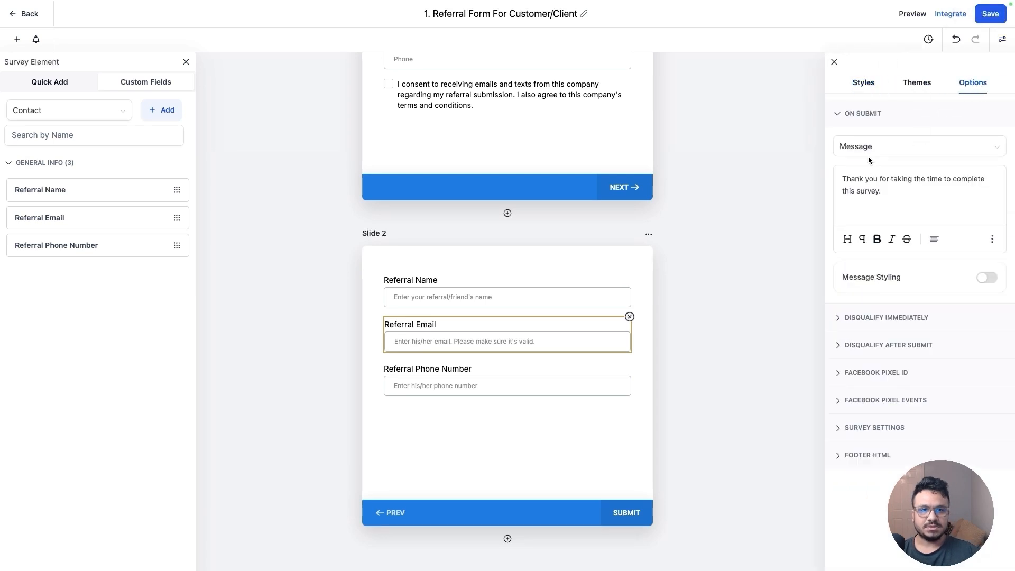
{"action": "triple_click", "coordinate": [881, 194]}
{"action": "type", "text": "Thank you for sub"}
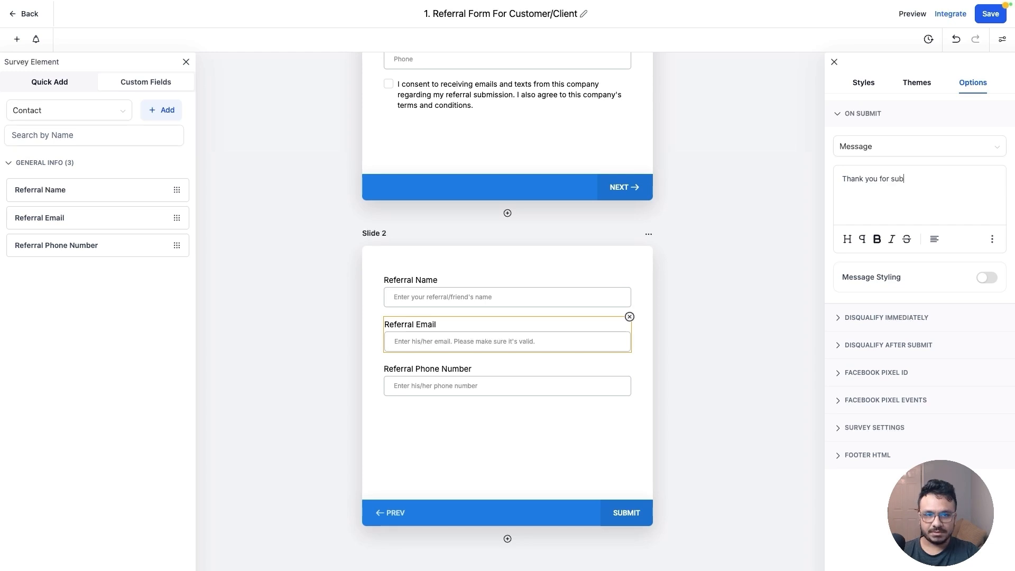
{"action": "type", "text": "mitting this sur"}
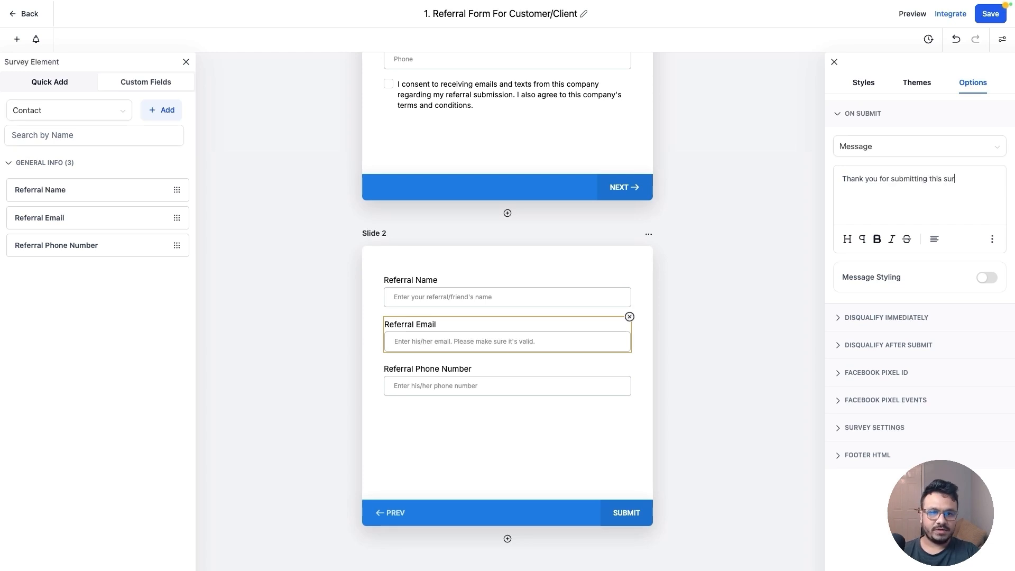
{"action": "type", "text": "vey. We will get "}
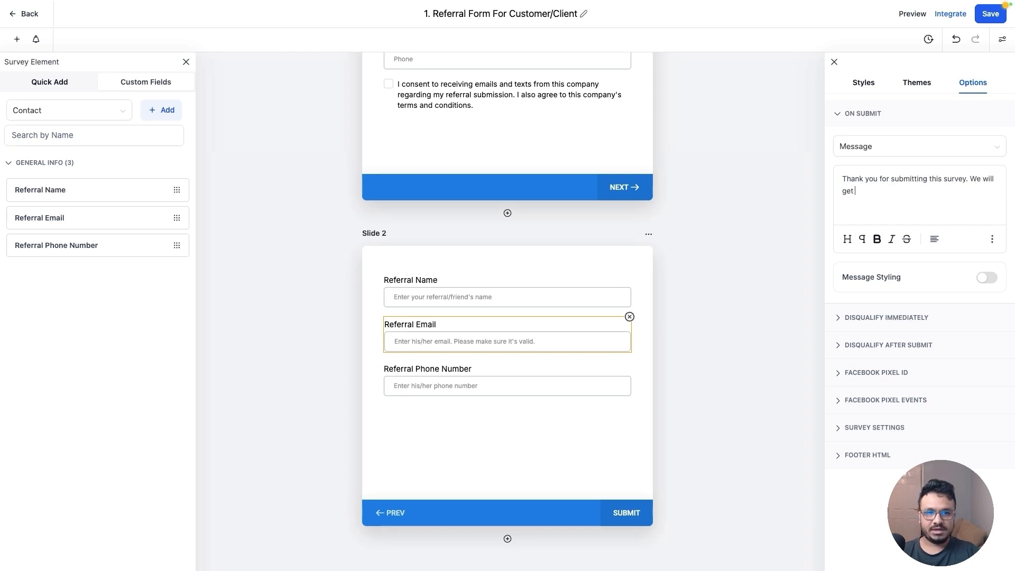
{"action": "type", "text": "in touch if your refe"}
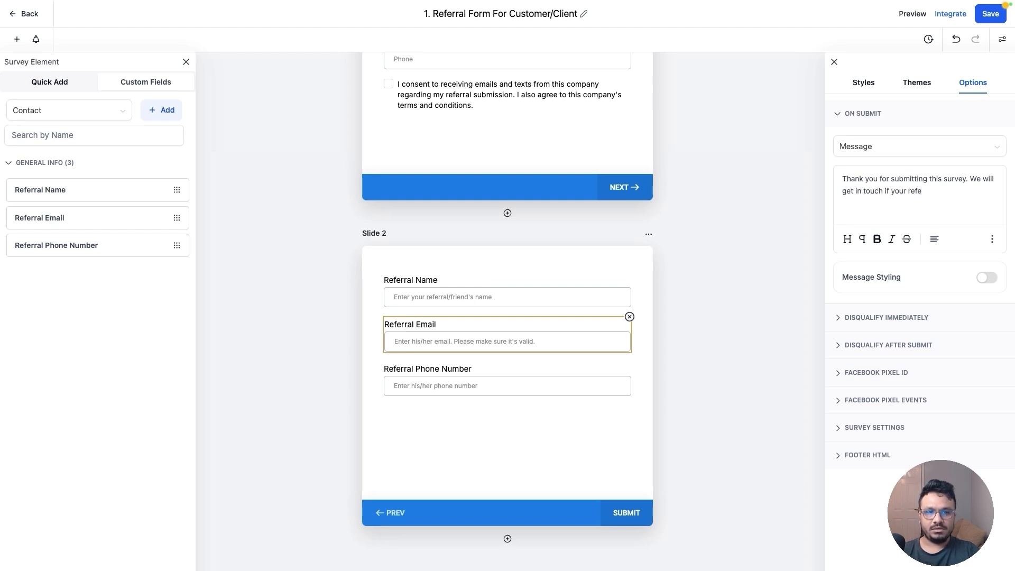
{"action": "type", "text": "rral becomes ou"}
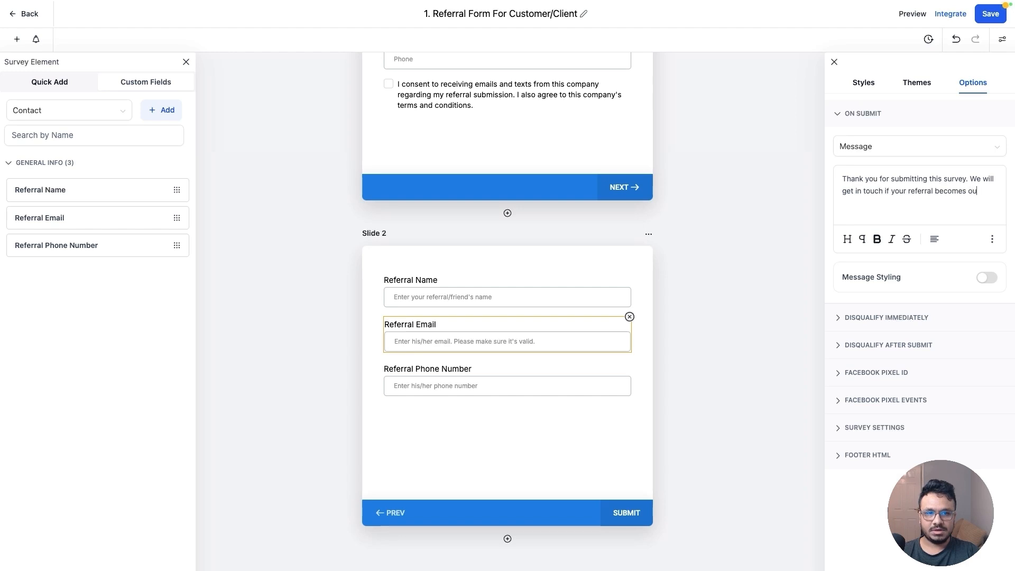
{"action": "type", "text": "r client/customer"}
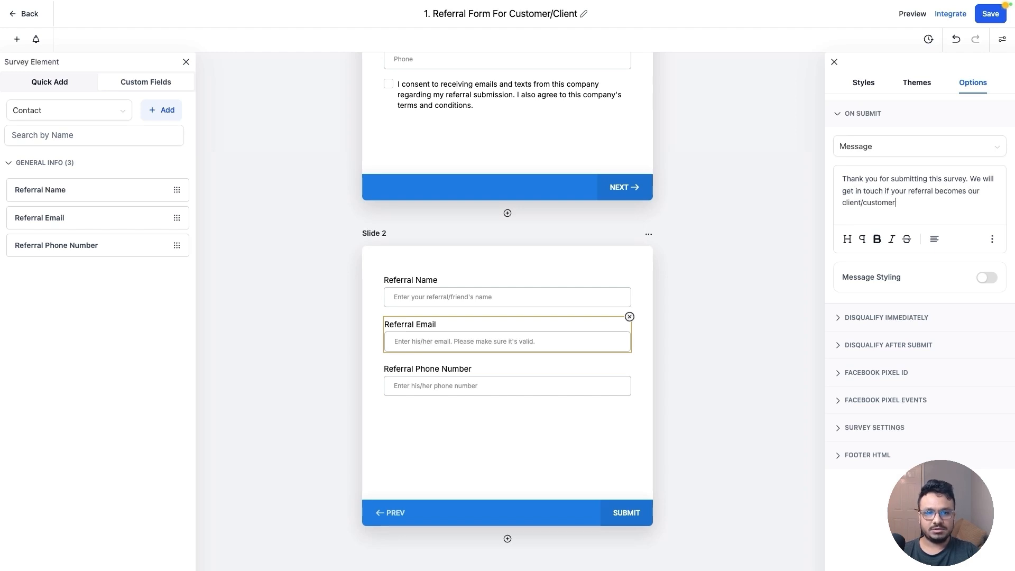
{"action": "type", "text": ". Please keep an"}
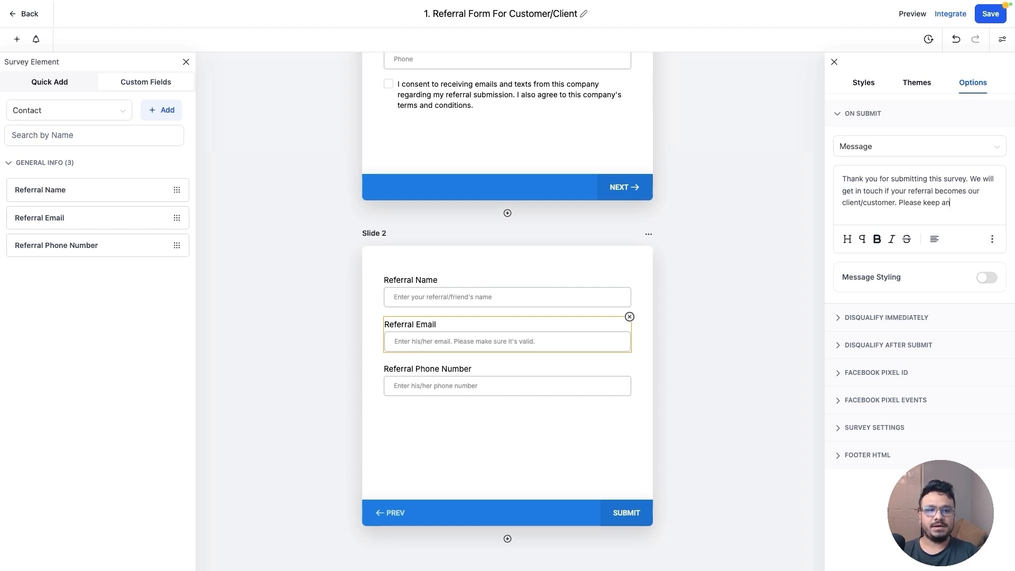
{"action": "type", "text": " eye  on your email."}
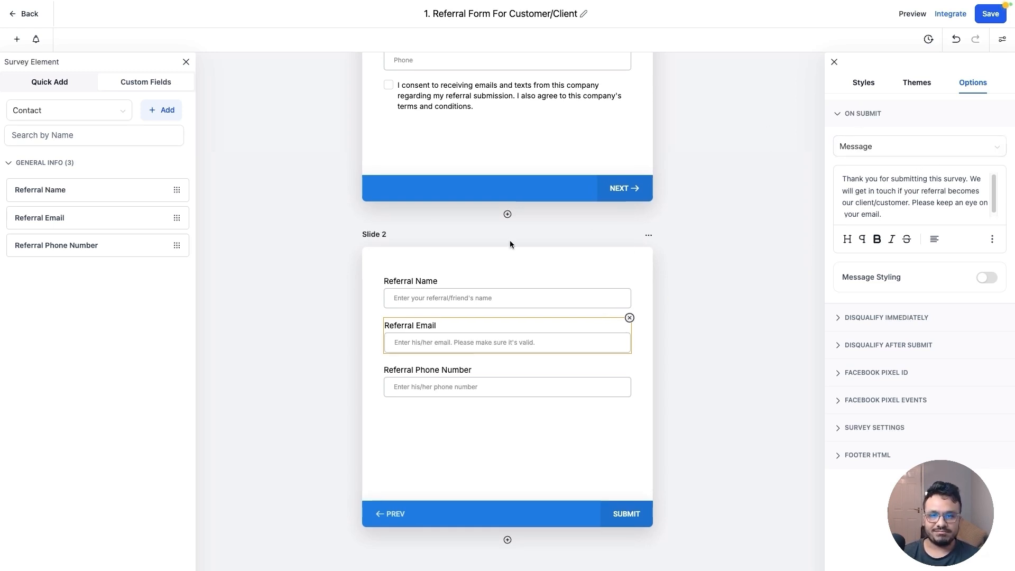
{"action": "scroll", "coordinate": [503, 217], "scroll_direction": "up", "scroll_amount": 3}
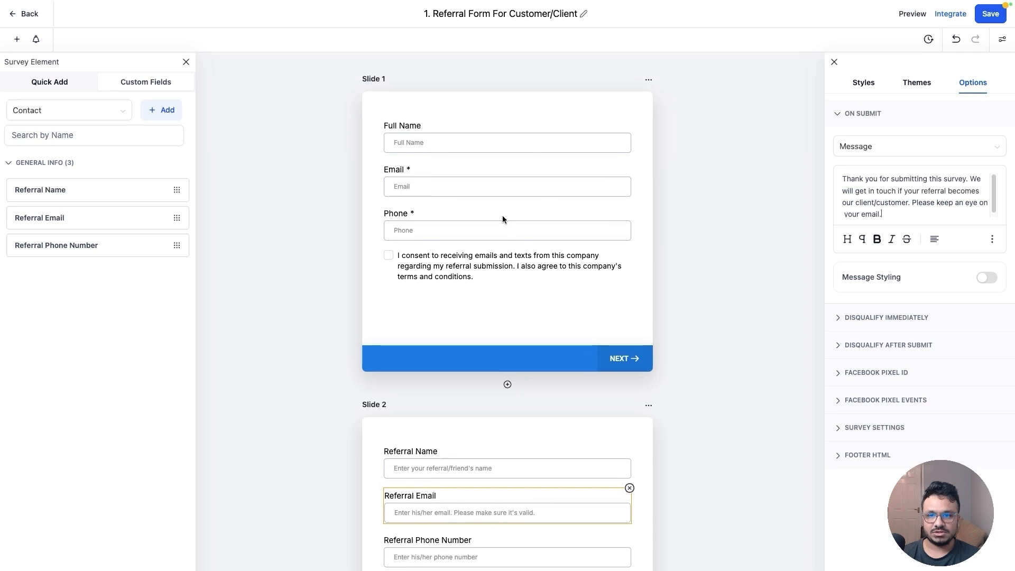
{"action": "left_click", "coordinate": [980, 19]}
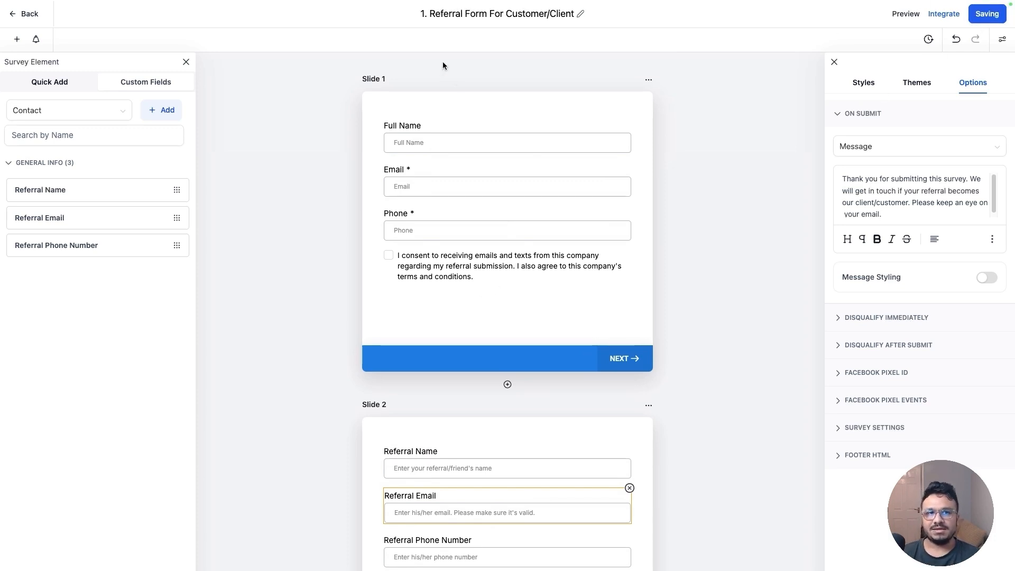
Switch to the planning document and highlight in yellow the pipeline and survey checklist items and the Survey fields line
{"action": "left_click", "coordinate": [225, 23]}
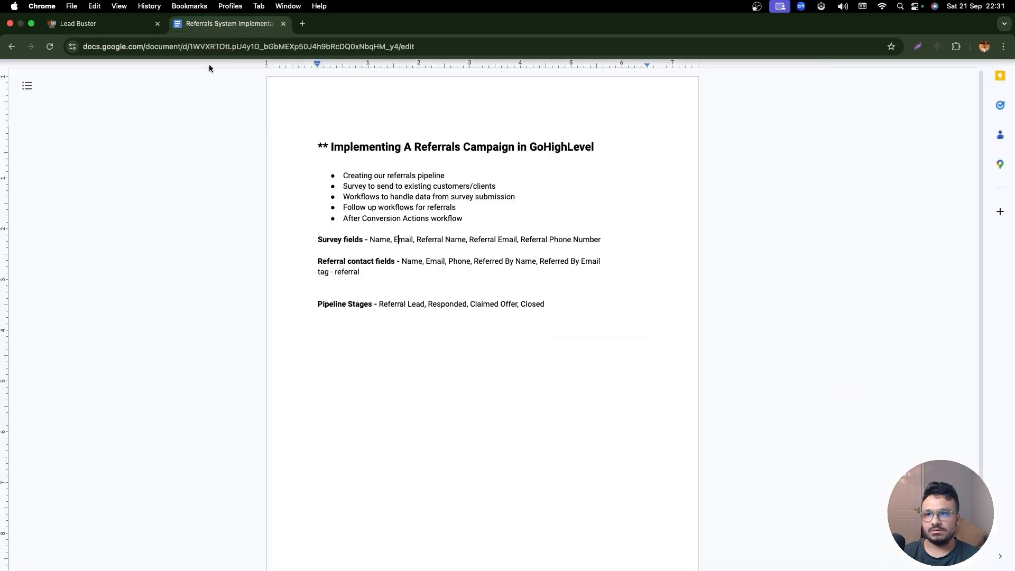
{"action": "left_click_drag", "start_coordinate": [445, 176], "coordinate": [332, 180]}
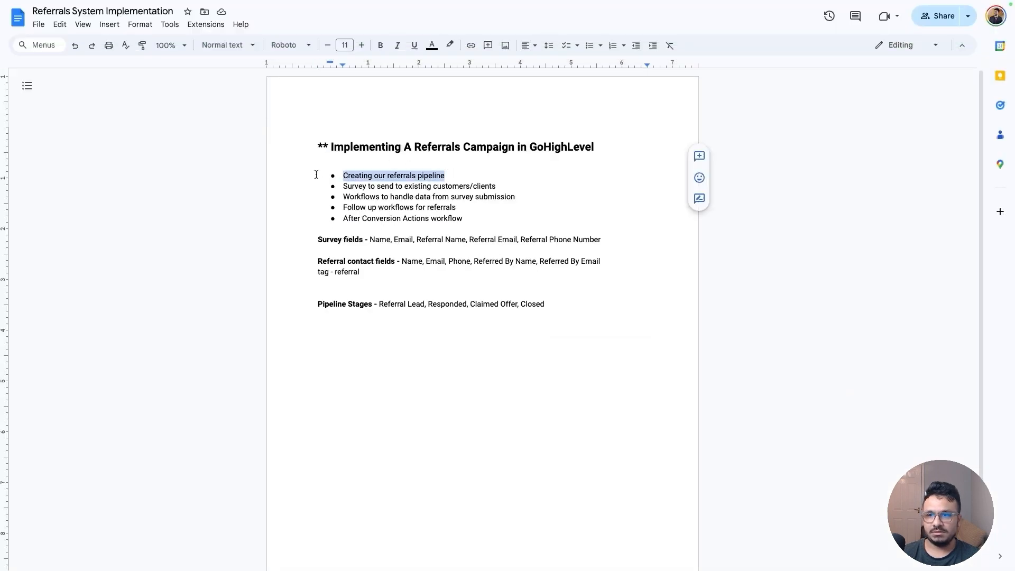
{"action": "left_click", "coordinate": [451, 45]}
{"action": "left_click", "coordinate": [481, 99]}
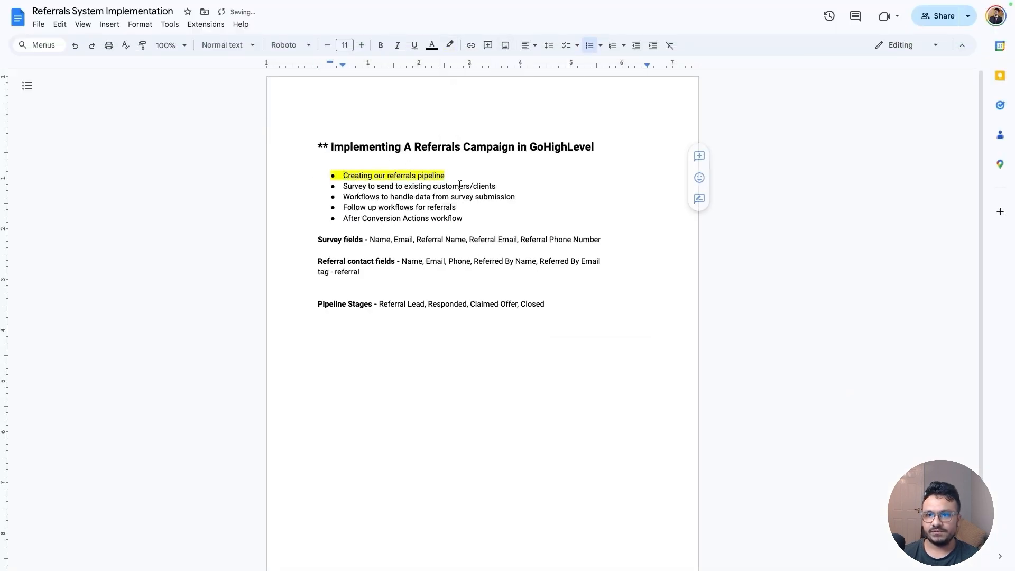
{"action": "left_click_drag", "start_coordinate": [497, 186], "coordinate": [332, 189]}
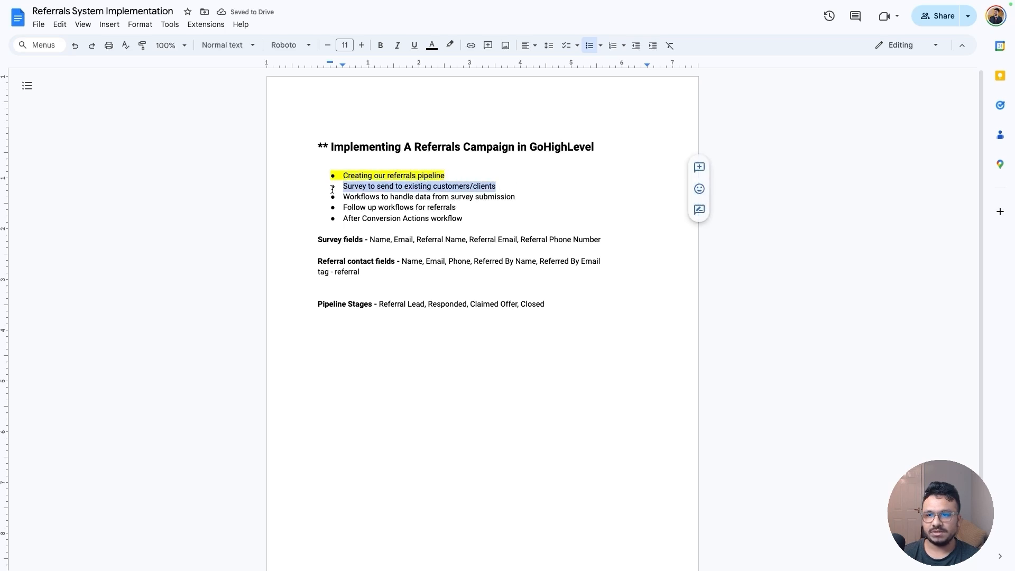
{"action": "left_click", "coordinate": [450, 46]}
{"action": "left_click", "coordinate": [480, 99]}
{"action": "left_click", "coordinate": [391, 199]}
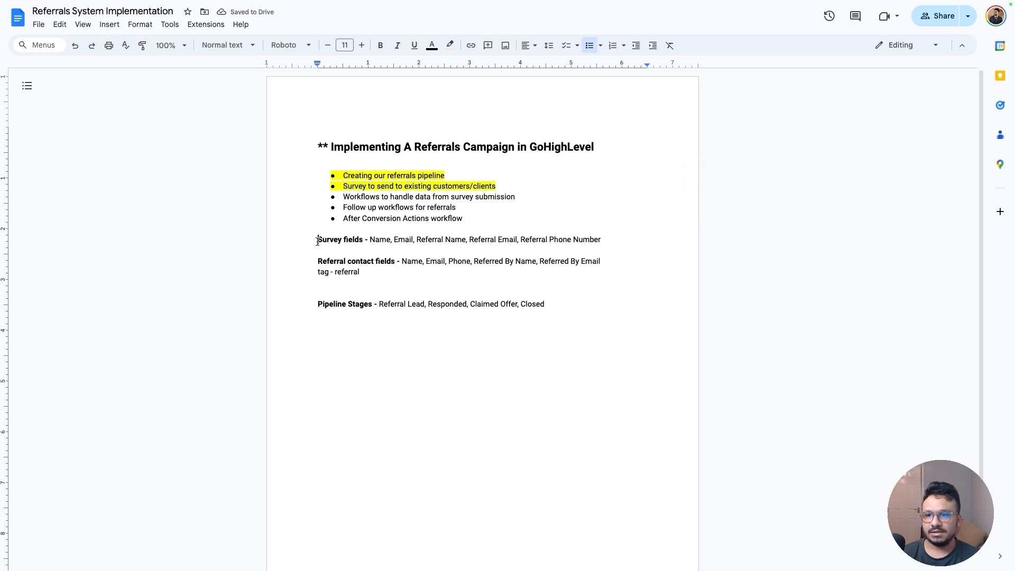
{"action": "left_click_drag", "start_coordinate": [318, 241], "coordinate": [610, 237]}
{"action": "left_click", "coordinate": [451, 46]}
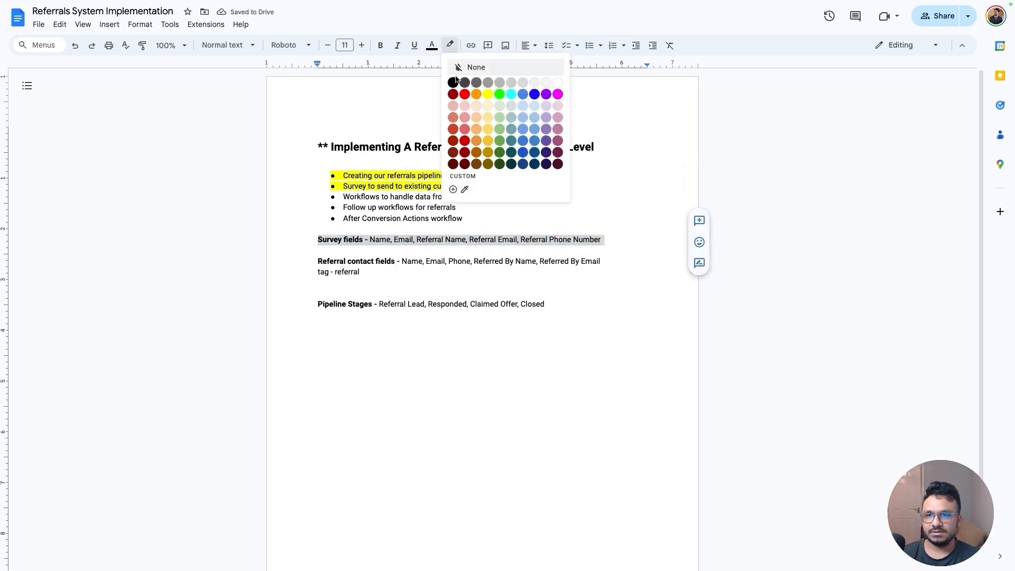
{"action": "left_click", "coordinate": [479, 96]}
Review the Referral contact fields line in the planning document
{"action": "left_click", "coordinate": [408, 261]}
{"action": "left_click_drag", "start_coordinate": [377, 273], "coordinate": [300, 262]}
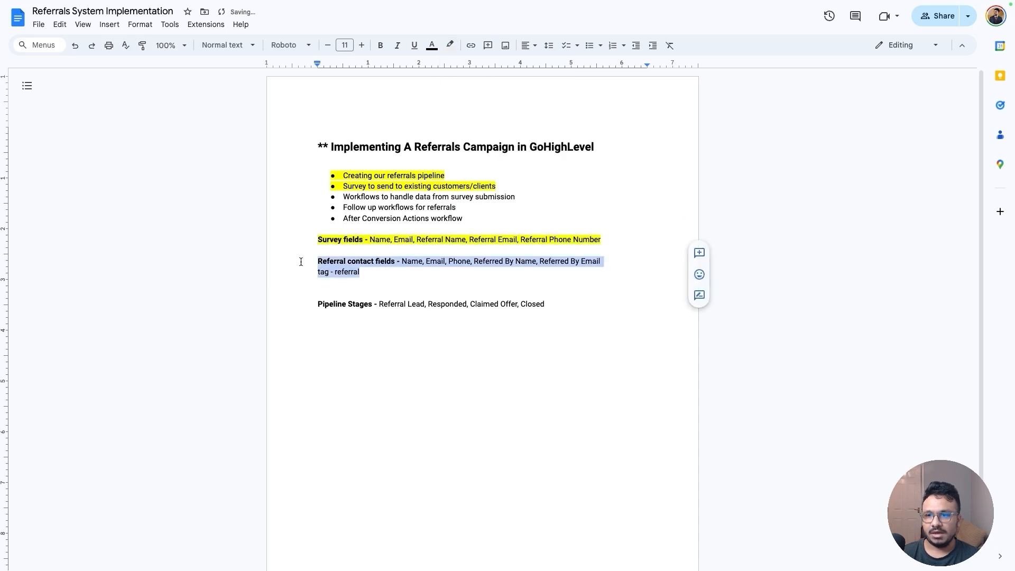
{"action": "left_click", "coordinate": [397, 261]}
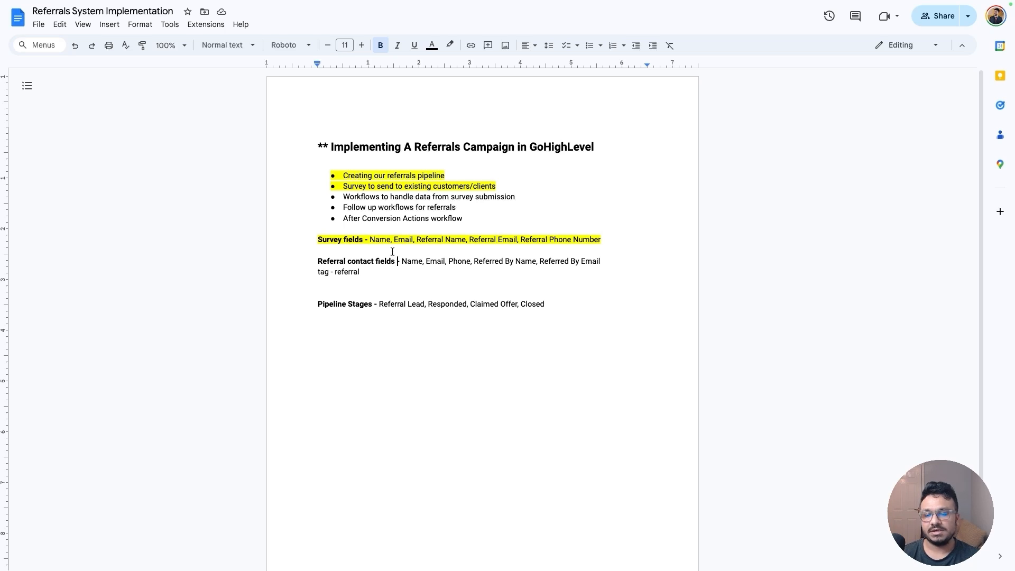
{"action": "left_click", "coordinate": [402, 262]}
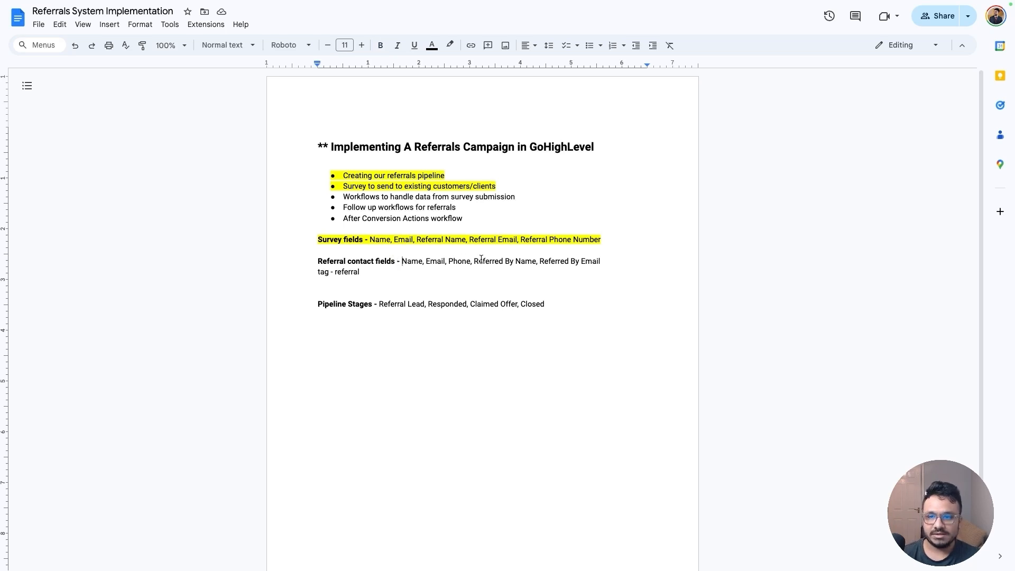
{"action": "double_click", "coordinate": [414, 261]}
{"action": "left_click", "coordinate": [445, 262]}
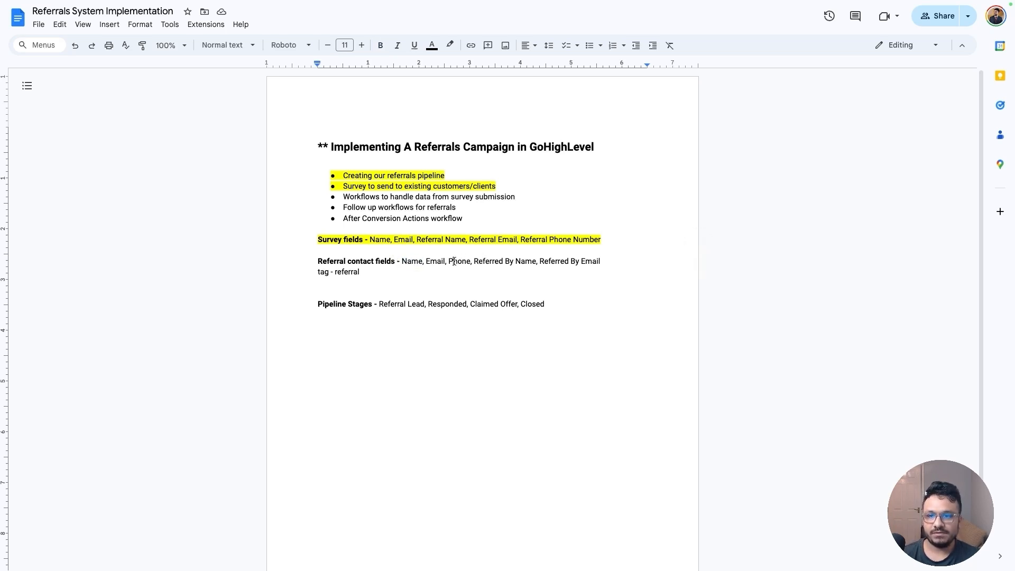
{"action": "double_click", "coordinate": [458, 261]}
{"action": "left_click", "coordinate": [316, 249]}
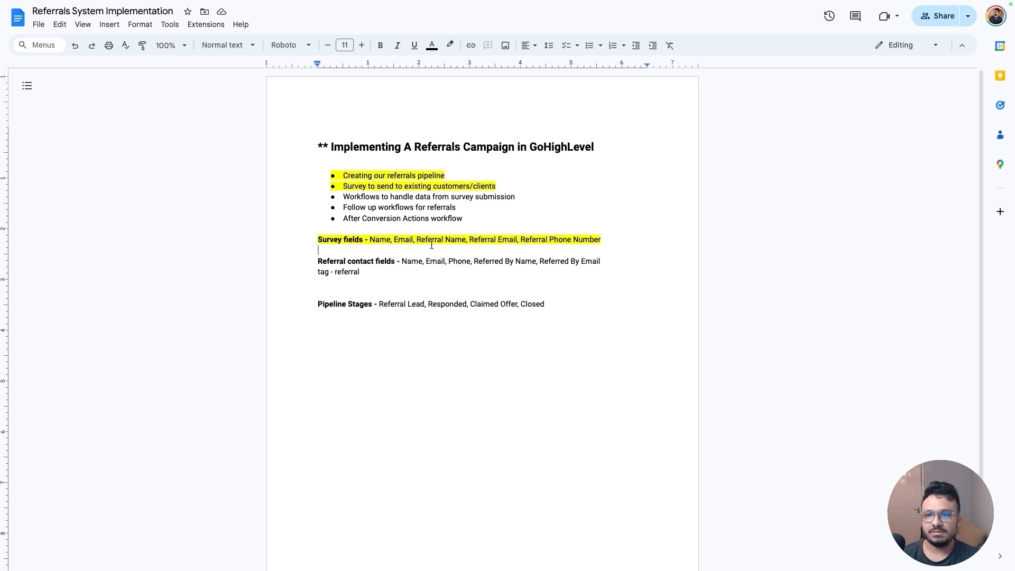
{"action": "left_click_drag", "start_coordinate": [474, 262], "coordinate": [557, 264]}
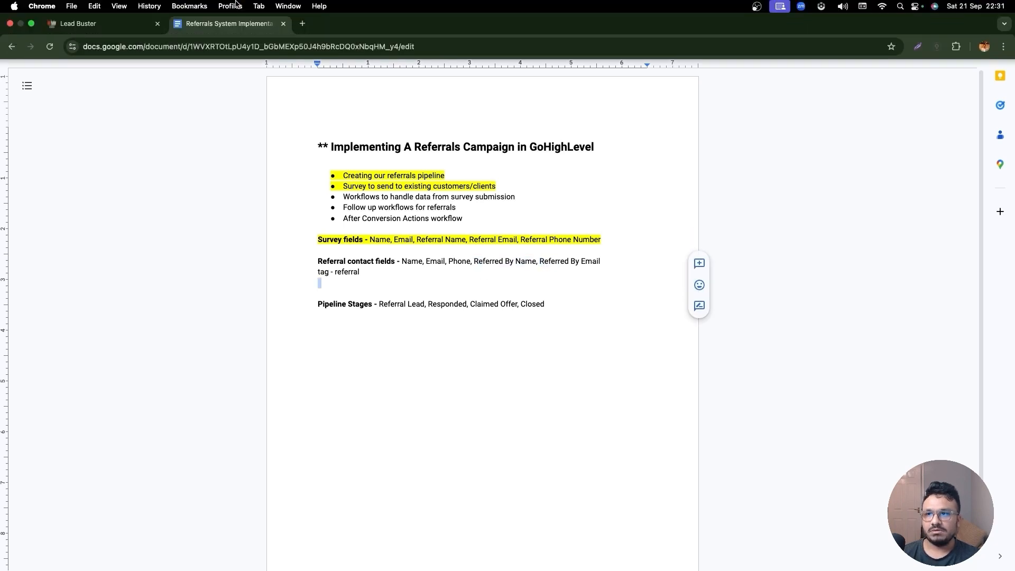
Return to the CRM settings and create a single-line contact custom field named "Referred By Name" in the General Info group
{"action": "left_click", "coordinate": [63, 22]}
{"action": "left_click", "coordinate": [21, 18]}
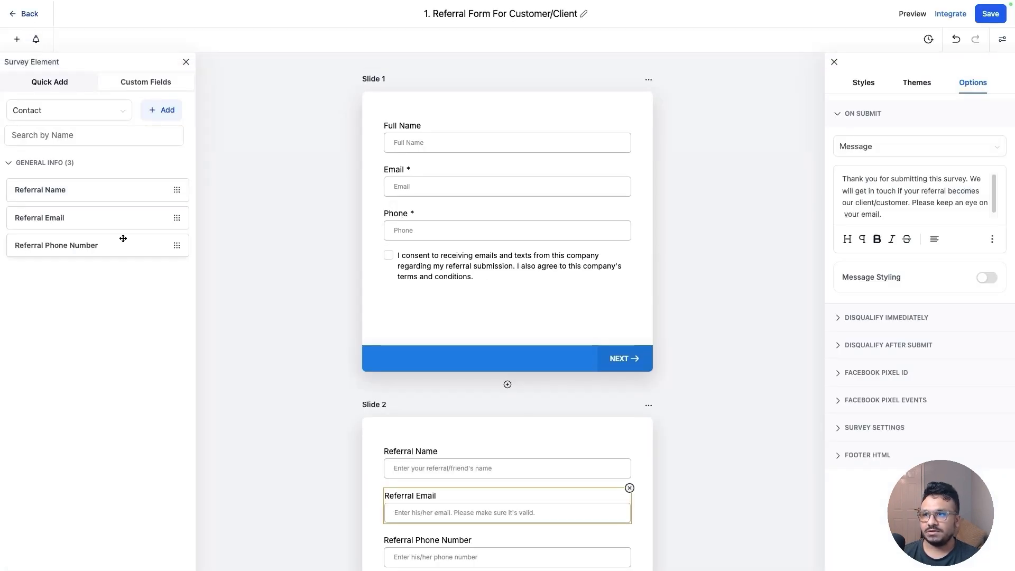
{"action": "left_click", "coordinate": [53, 553]}
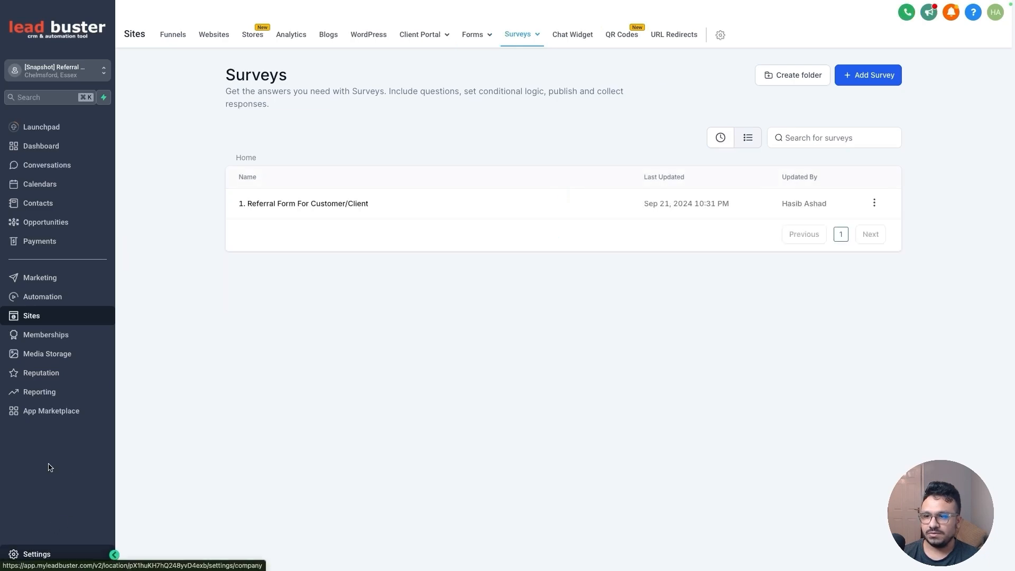
{"action": "left_click", "coordinate": [55, 418]}
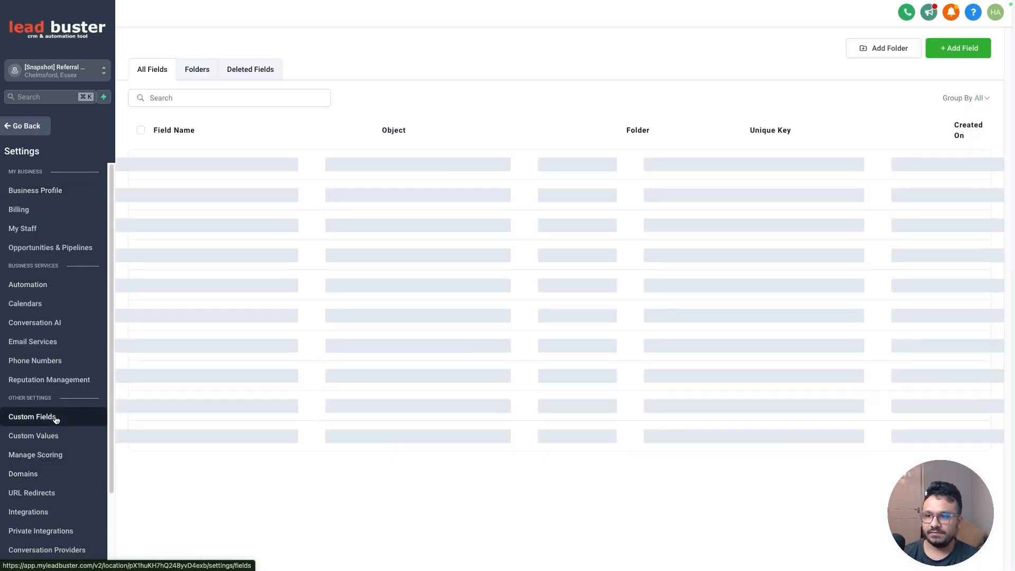
{"action": "left_click", "coordinate": [958, 48]}
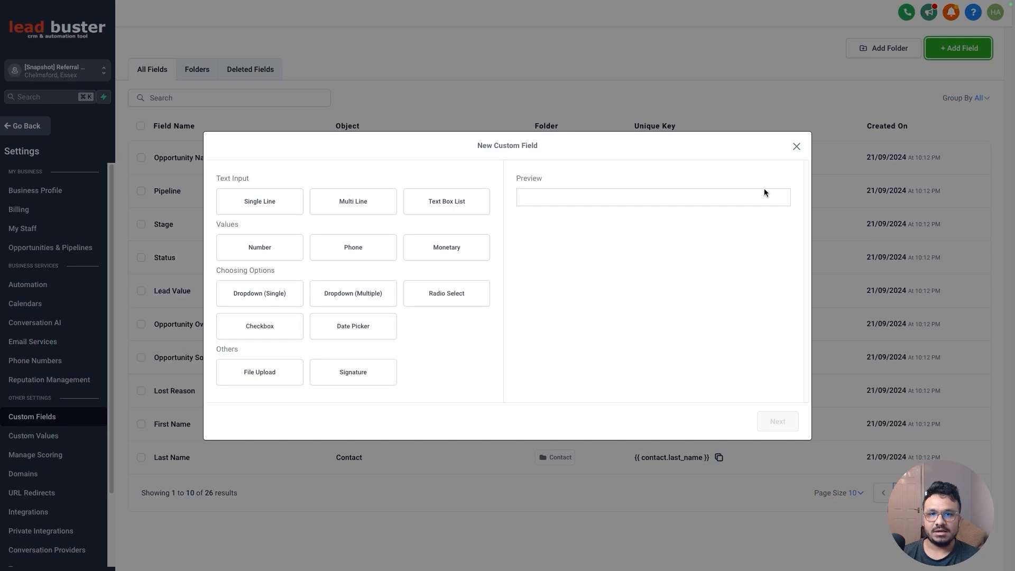
{"action": "left_click", "coordinate": [274, 209]}
{"action": "left_click", "coordinate": [777, 422]}
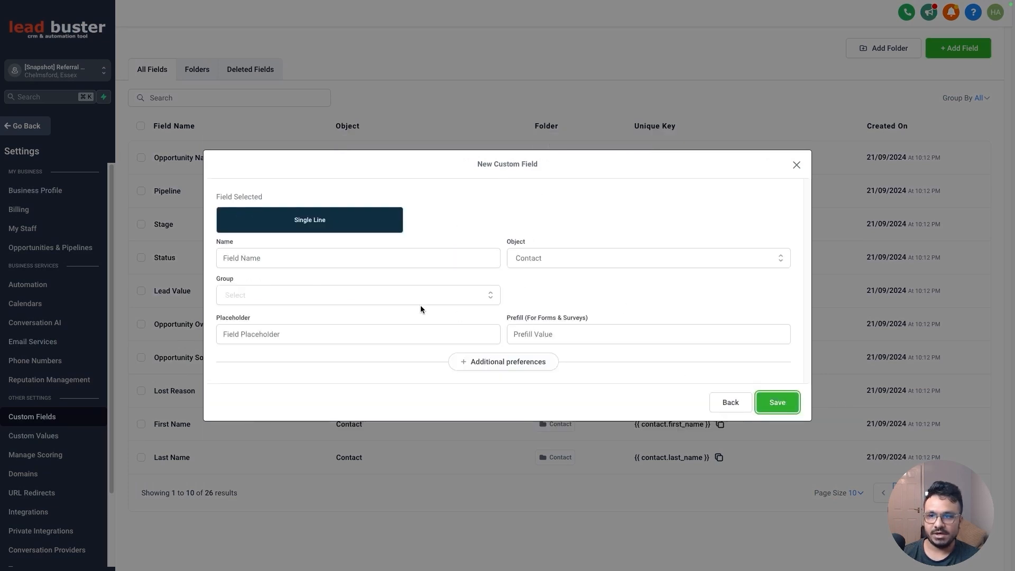
{"action": "left_click", "coordinate": [340, 258]}
{"action": "type", "text": "Referred By Name"}
{"action": "left_click", "coordinate": [327, 295]}
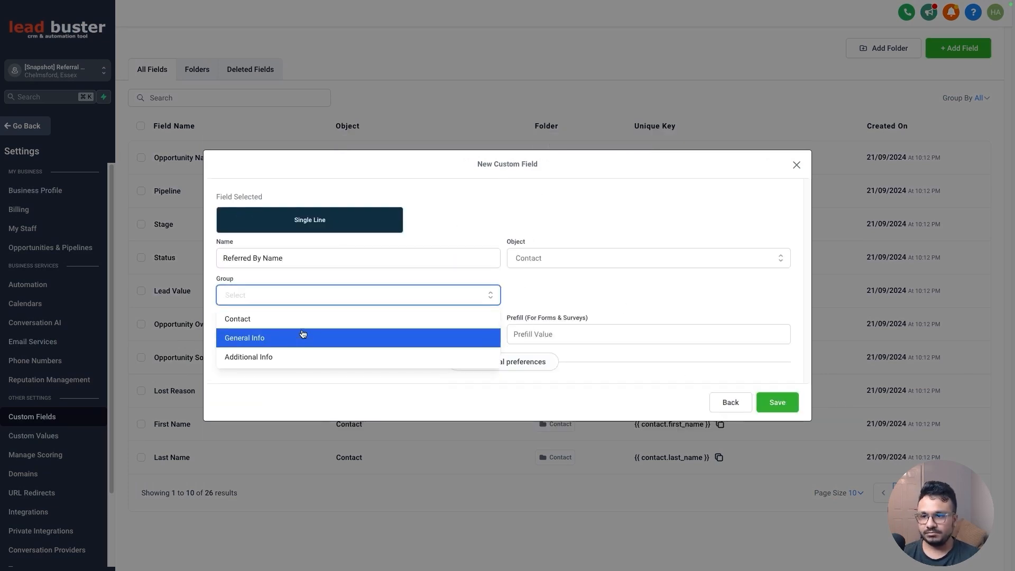
{"action": "left_click", "coordinate": [302, 335]}
{"action": "left_click", "coordinate": [775, 402]}
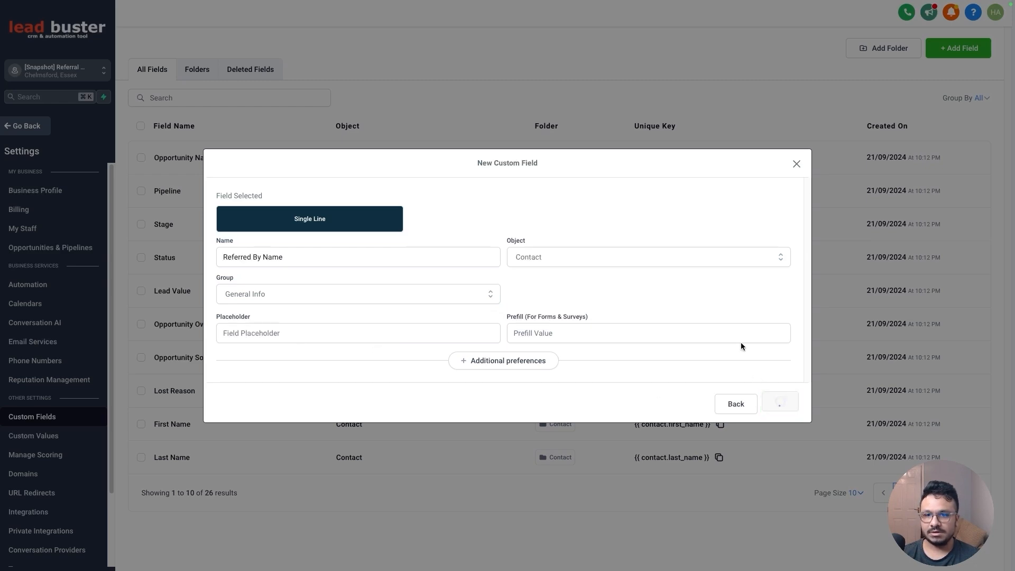
Create another single-line custom field named "Referred By Email" in the General Info group
{"action": "left_click", "coordinate": [959, 49]}
{"action": "left_click", "coordinate": [252, 204]}
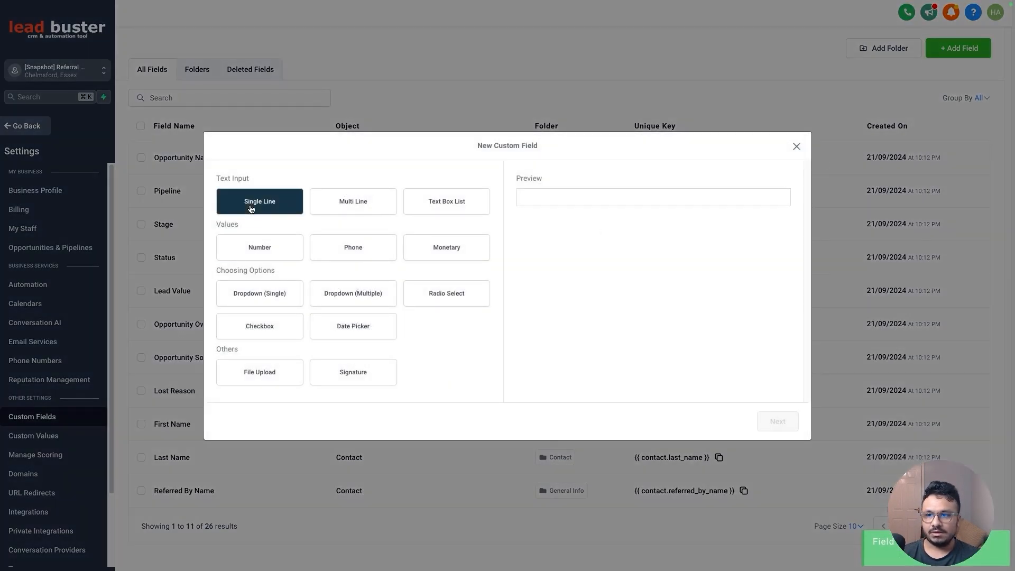
{"action": "left_click", "coordinate": [786, 422]}
{"action": "left_click", "coordinate": [356, 259]}
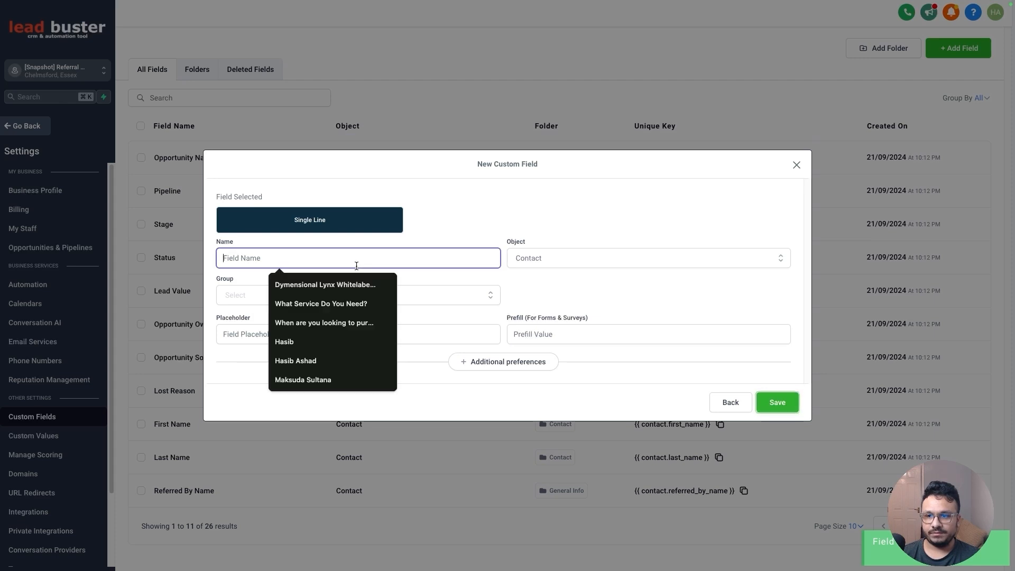
{"action": "type", "text": "Referred By Email"}
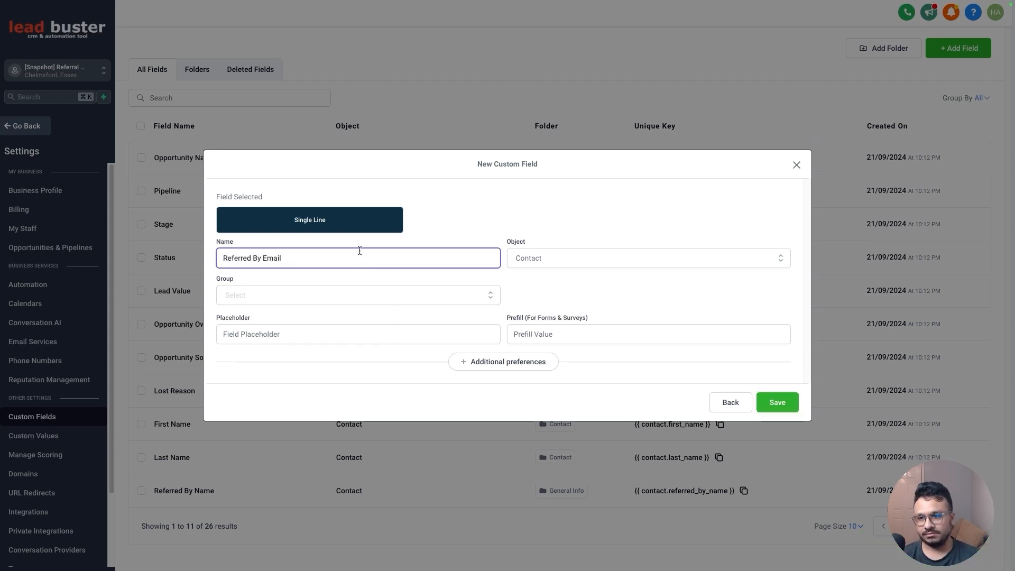
{"action": "left_click", "coordinate": [358, 296]}
{"action": "left_click", "coordinate": [381, 337]}
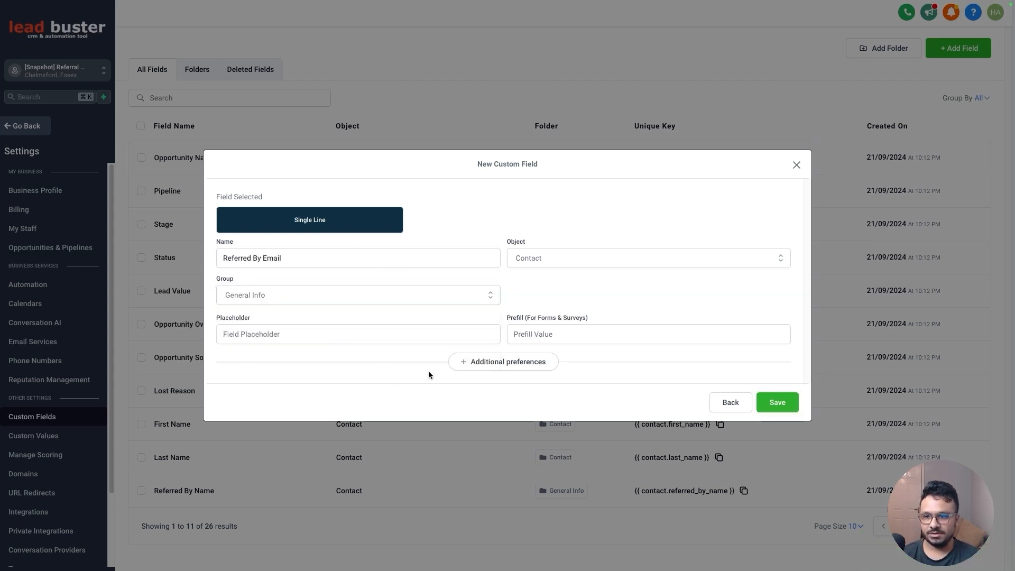
{"action": "left_click", "coordinate": [773, 406]}
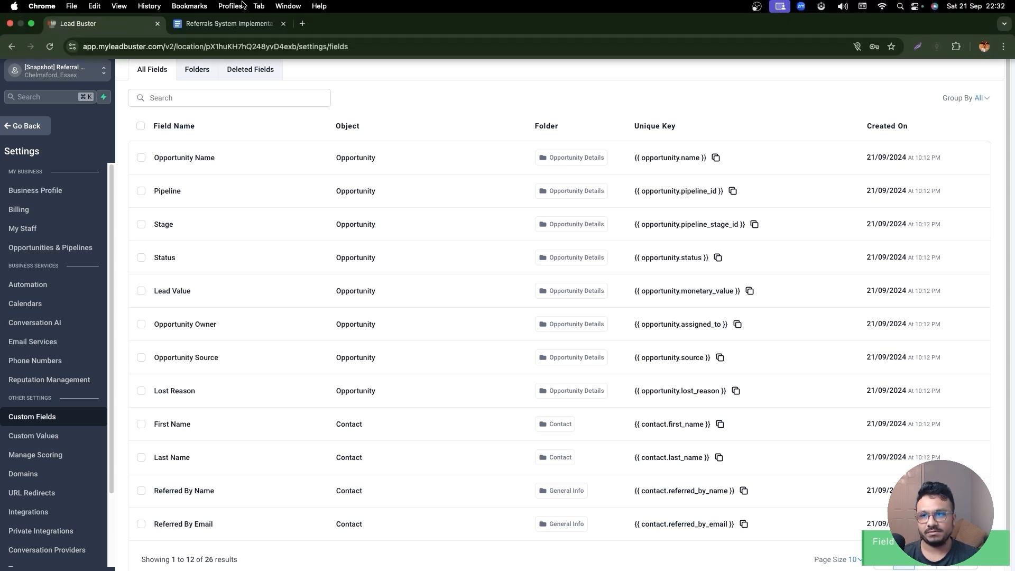
In the planning document, highlight the Referral contact fields lines in yellow
{"action": "left_click", "coordinate": [243, 21]}
{"action": "left_click_drag", "start_coordinate": [370, 271], "coordinate": [297, 261]}
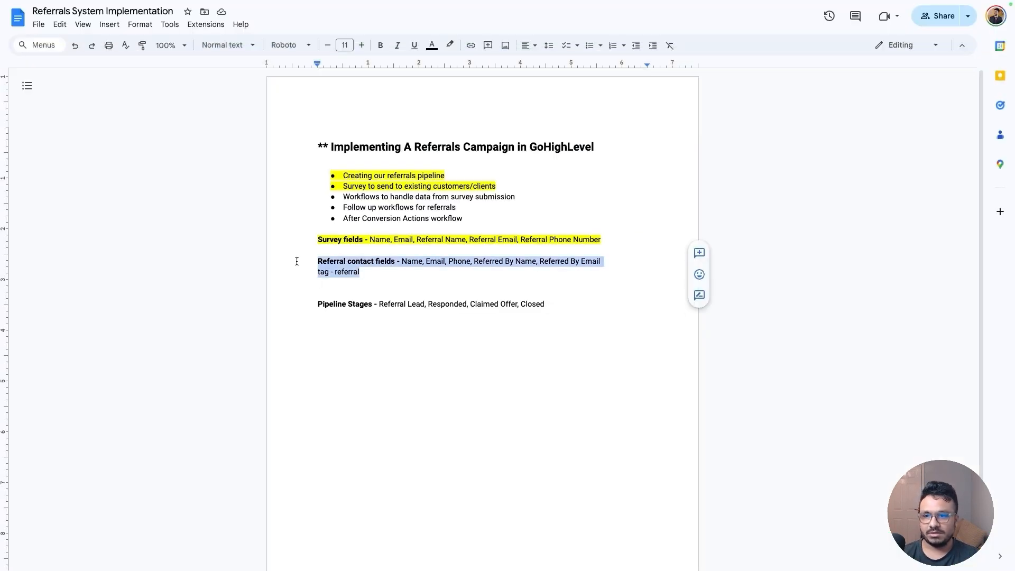
{"action": "left_click", "coordinate": [450, 45]}
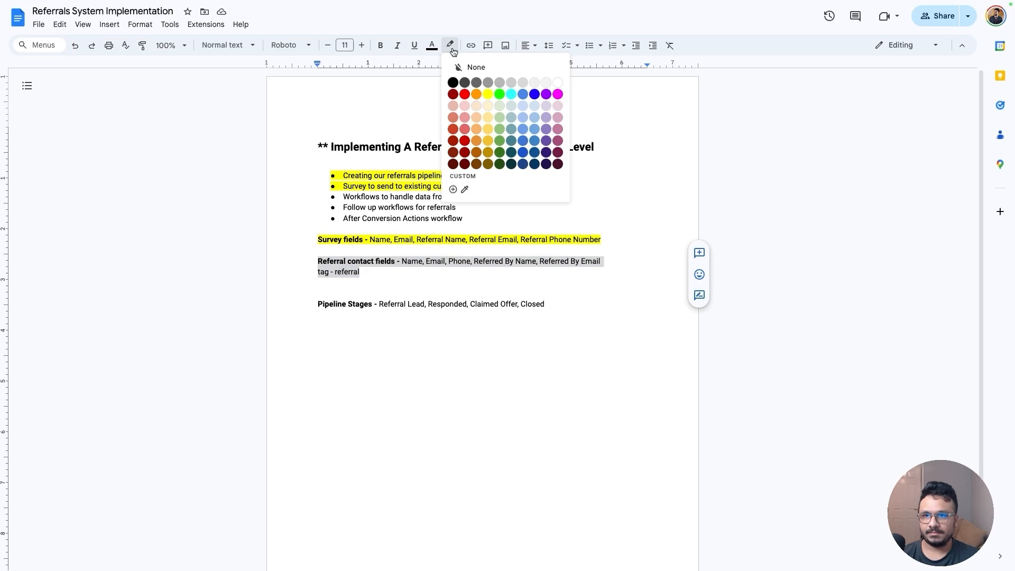
{"action": "left_click", "coordinate": [485, 96]}
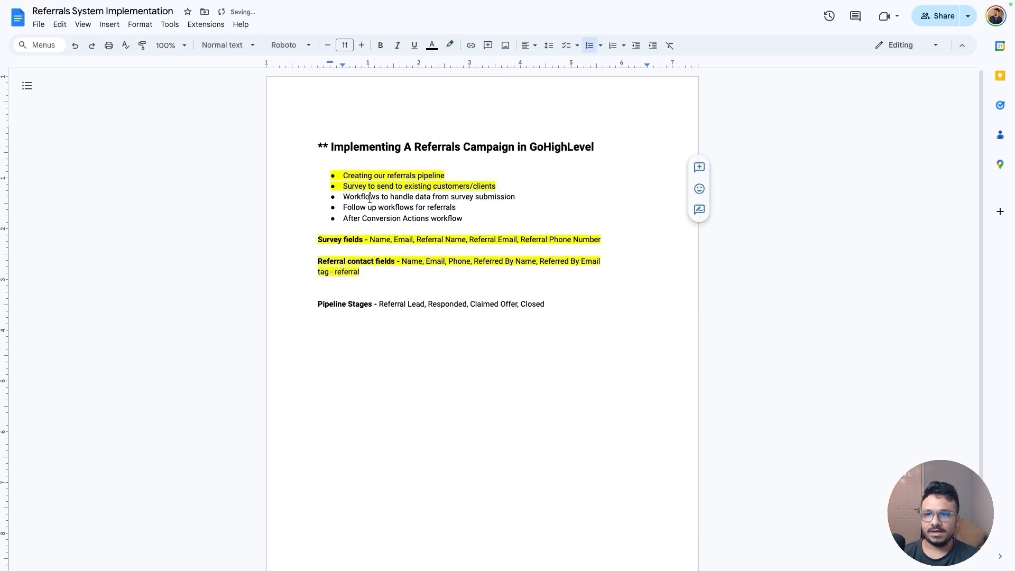
Back in the CRM, create a workflow folder named "Referral Automation" in Automation
{"action": "triple_click", "coordinate": [370, 197]}
{"action": "left_click", "coordinate": [370, 198]}
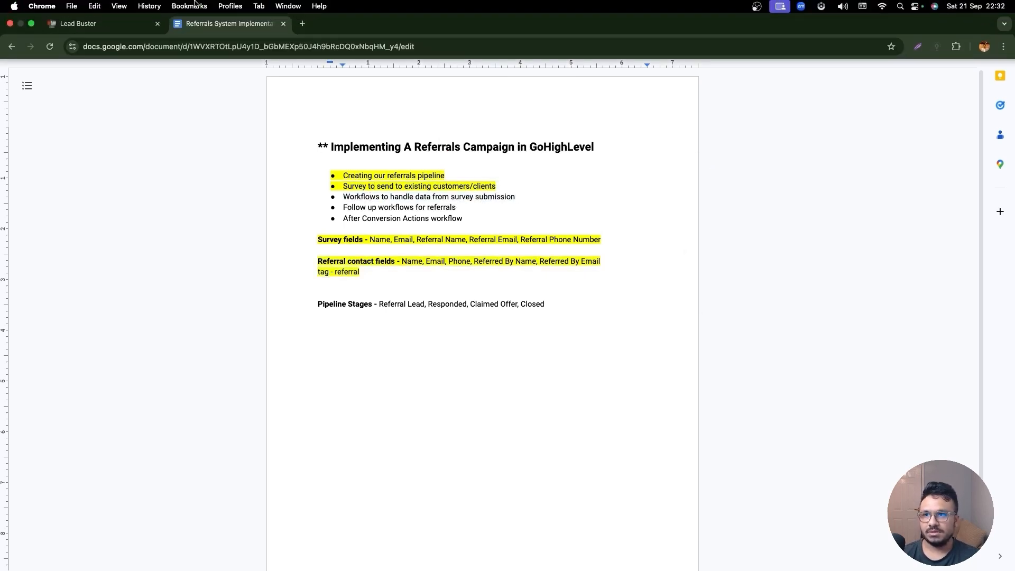
{"action": "left_click", "coordinate": [109, 25]}
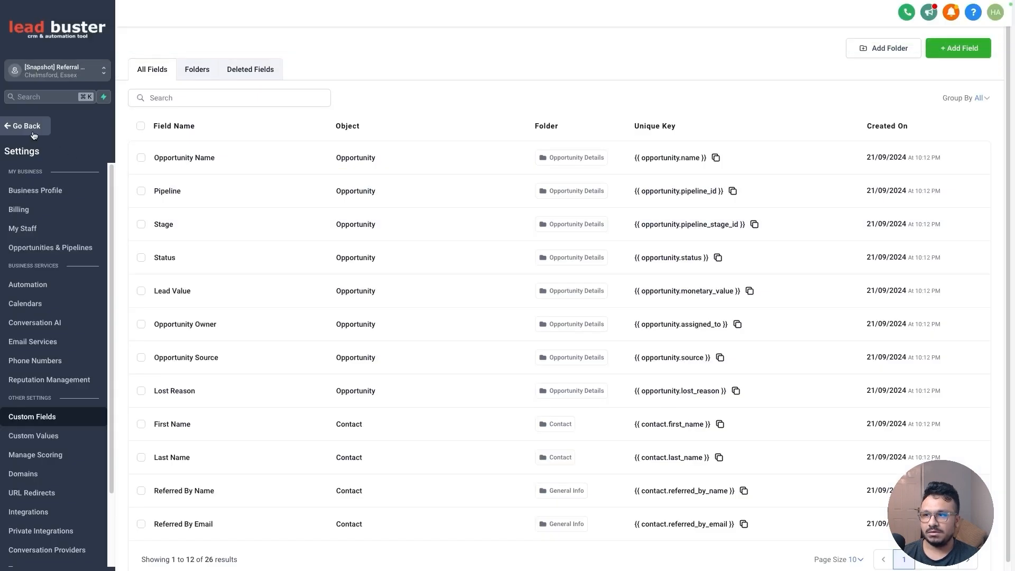
{"action": "left_click", "coordinate": [33, 132]}
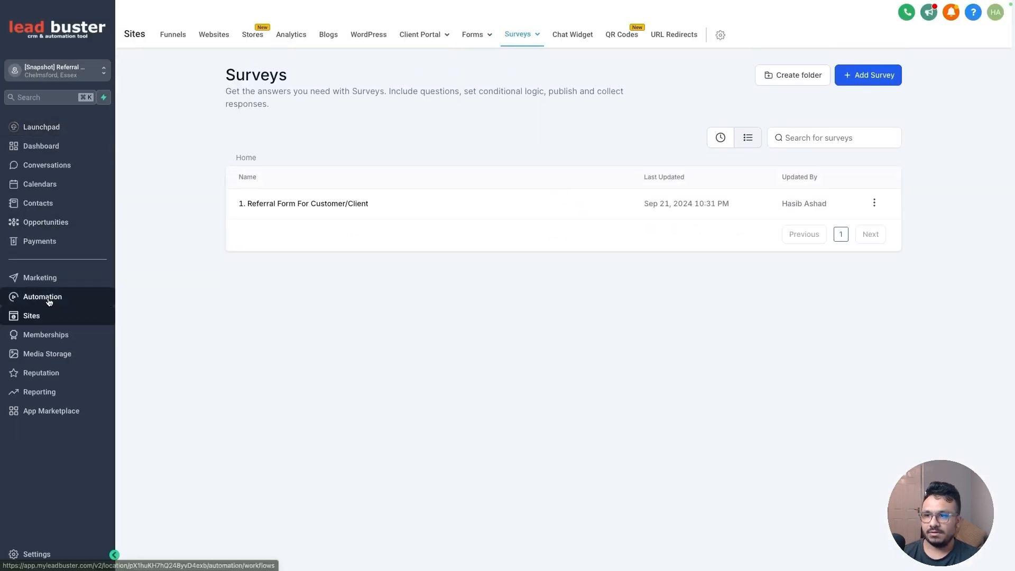
{"action": "left_click", "coordinate": [30, 304]}
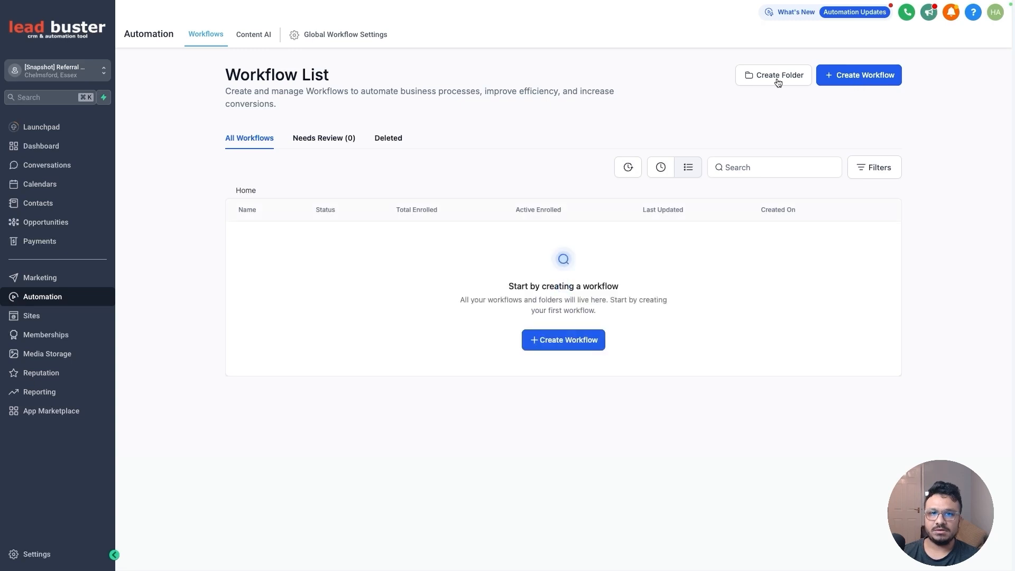
{"action": "left_click", "coordinate": [756, 76]}
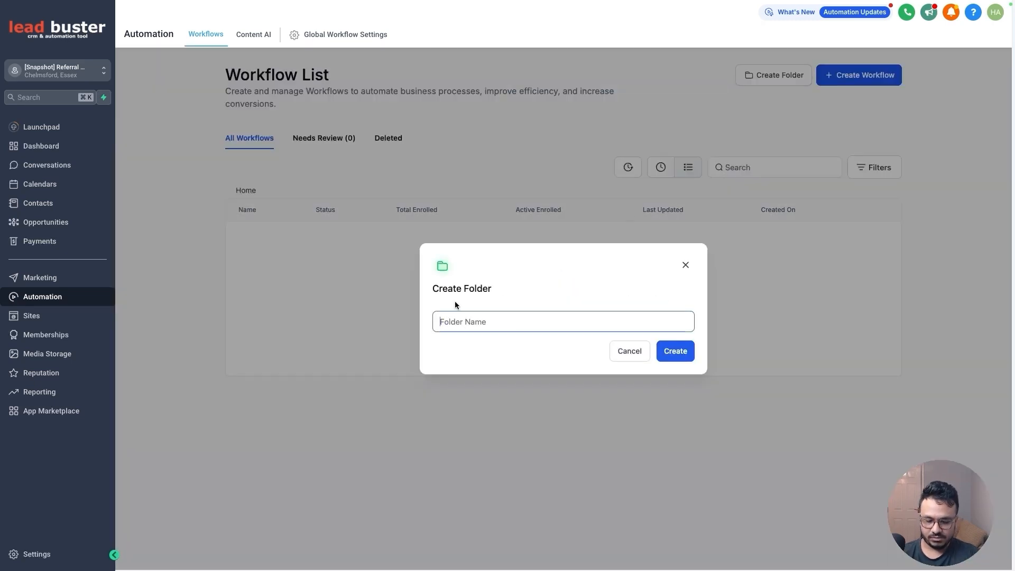
{"action": "type", "text": "Referral "}
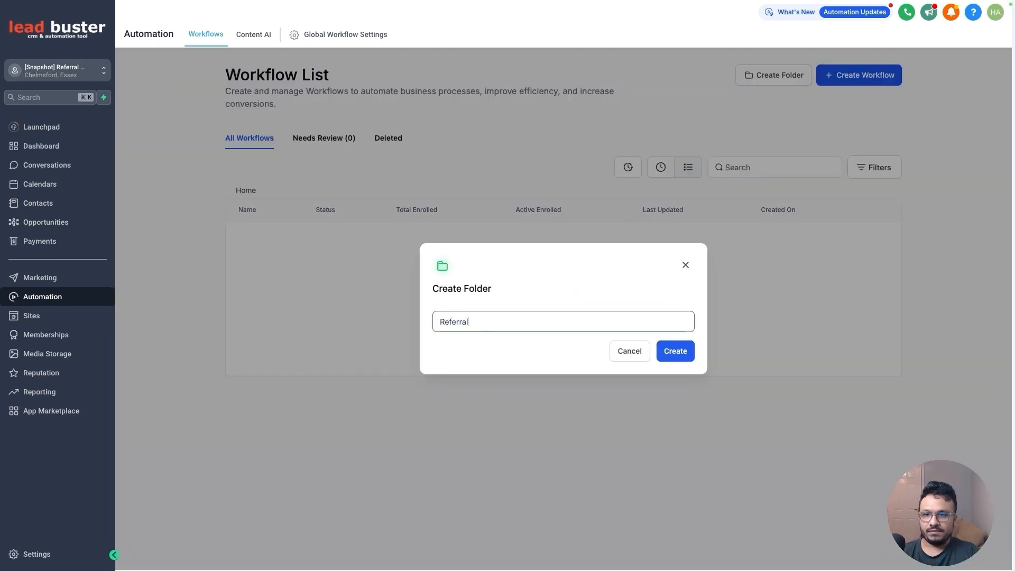
{"action": "type", "text": "Automation"}
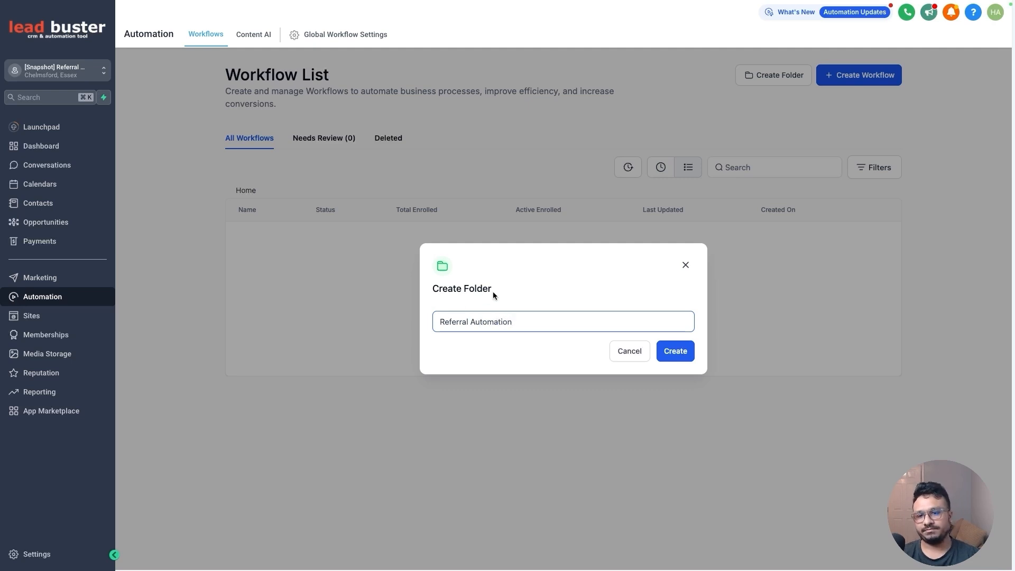
{"action": "left_click", "coordinate": [660, 349]}
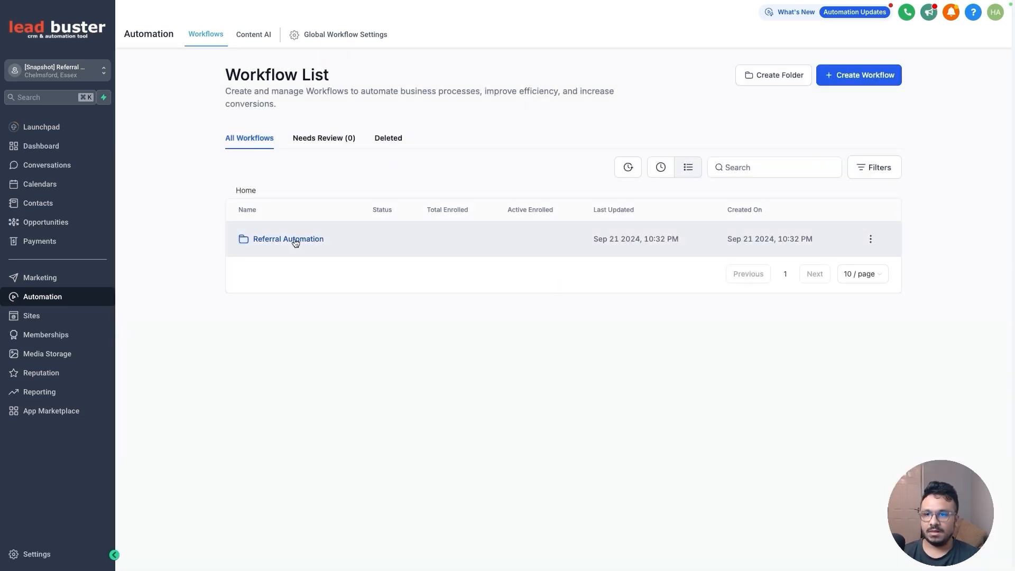
Inside the Referral Automation folder, create a workflow from scratch named "1. Referral Form Submitted - Initiate Referral Contact Creation"
{"action": "left_click", "coordinate": [301, 244]}
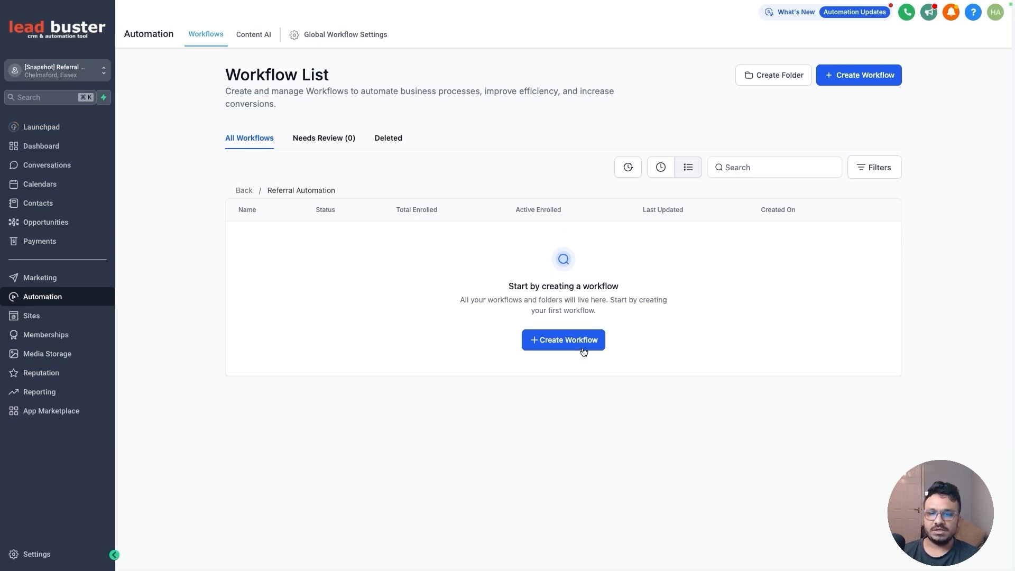
{"action": "left_click", "coordinate": [584, 351]}
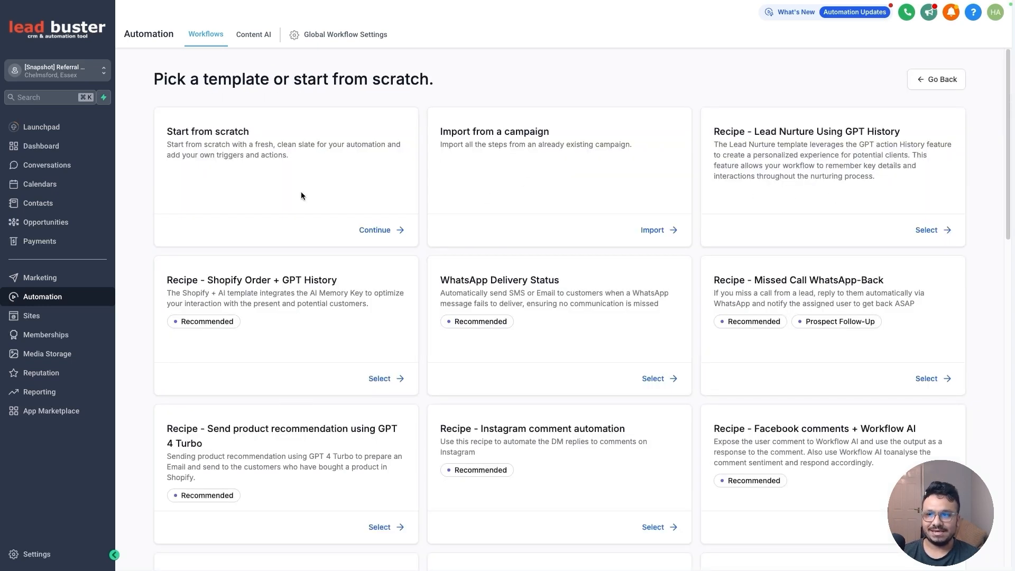
{"action": "left_click", "coordinate": [381, 231]}
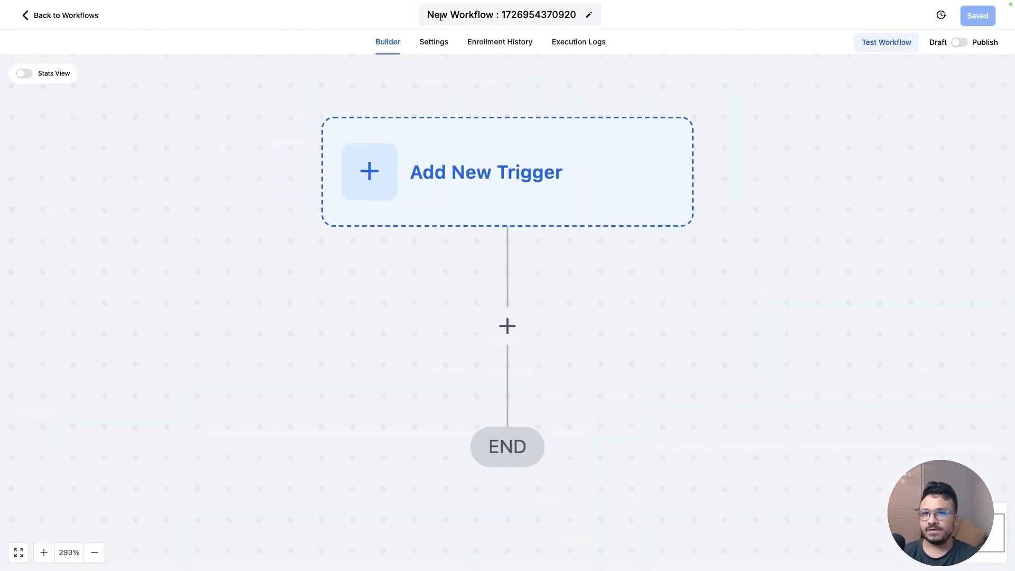
{"action": "triple_click", "coordinate": [439, 15]}
{"action": "type", "text": "1"}
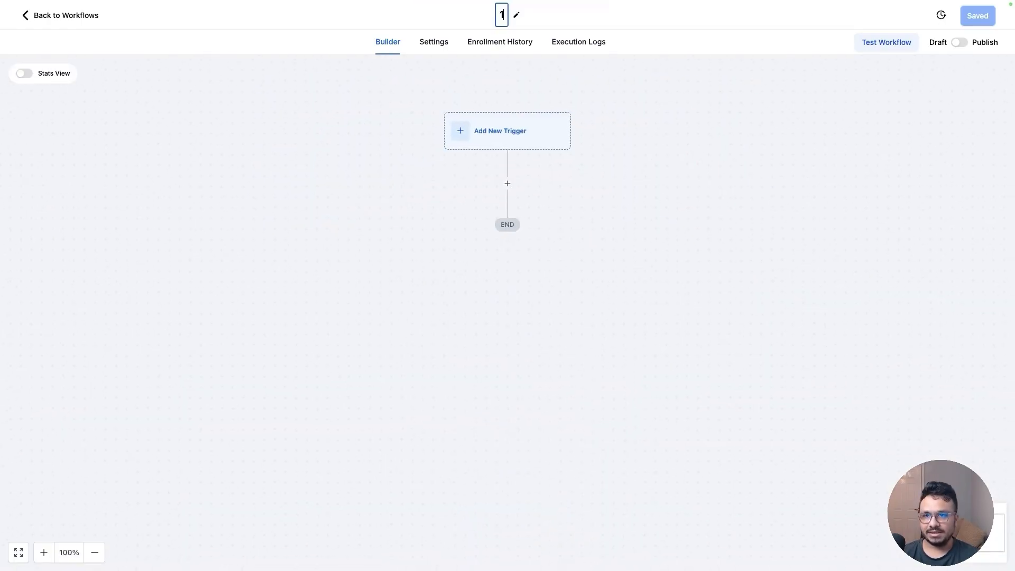
{"action": "type", "text": ". Refer"}
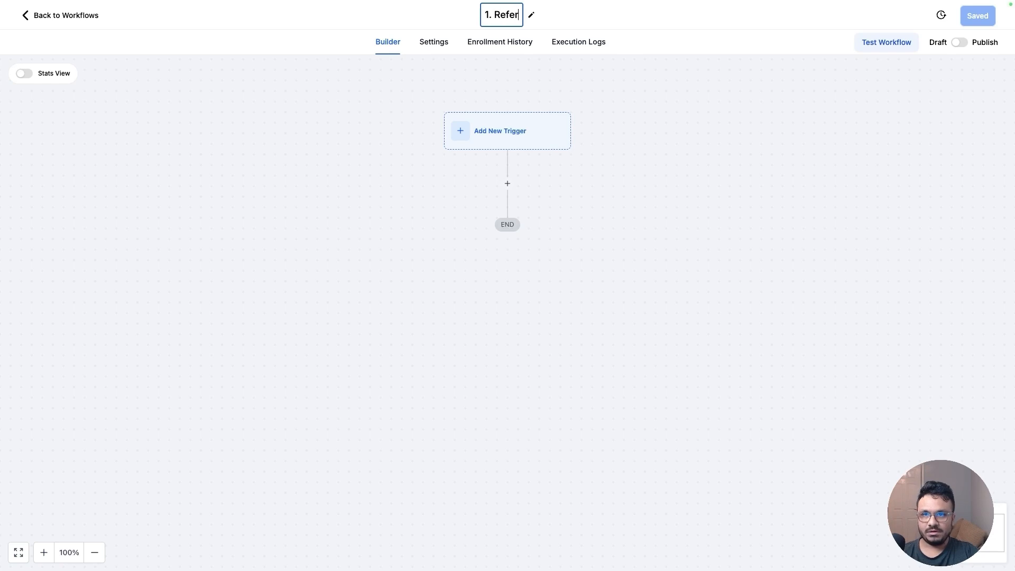
{"action": "type", "text": "ral Form Submi"}
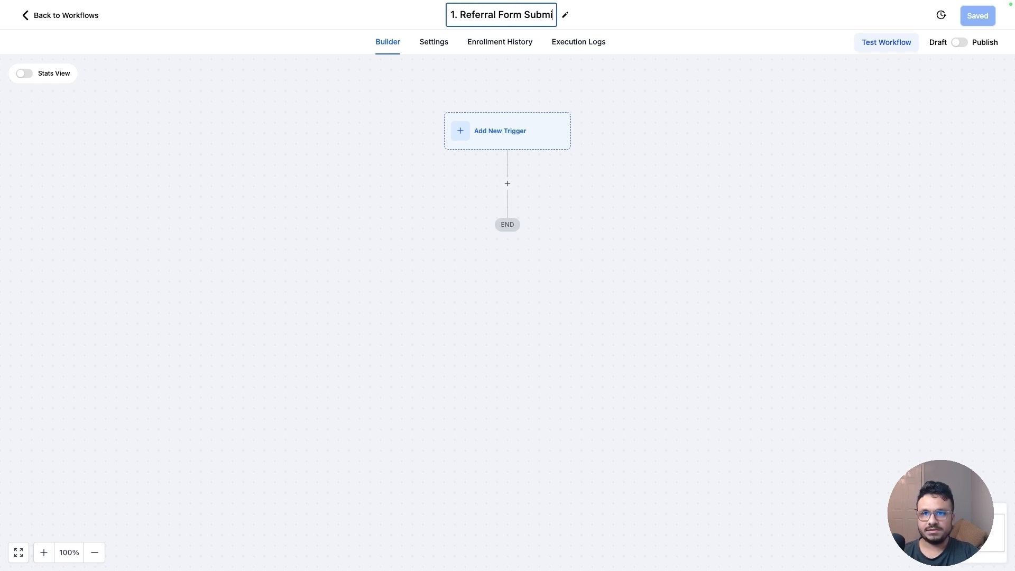
{"action": "type", "text": "tted - Initiate Refer"}
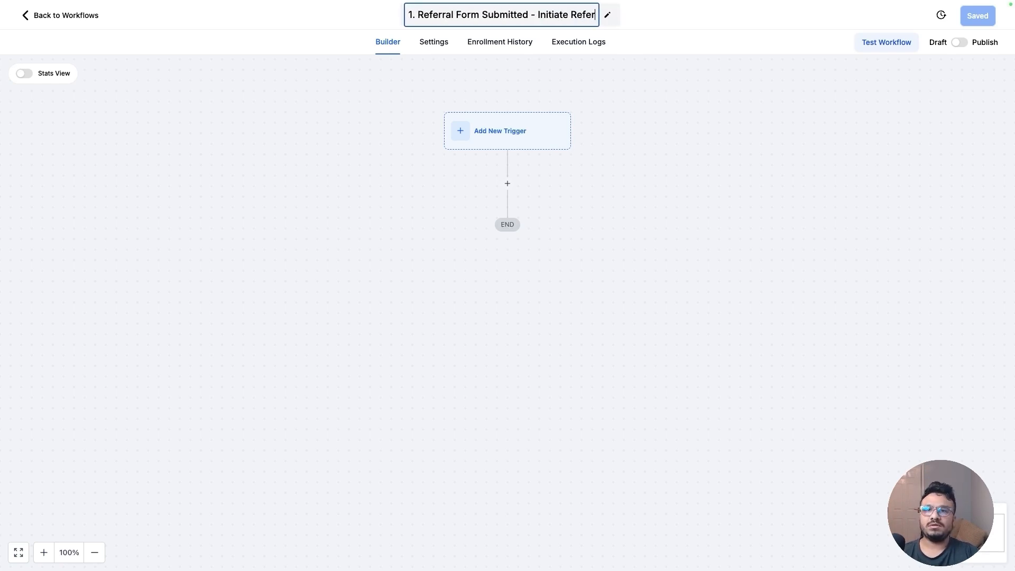
{"action": "type", "text": "ral Contact C"}
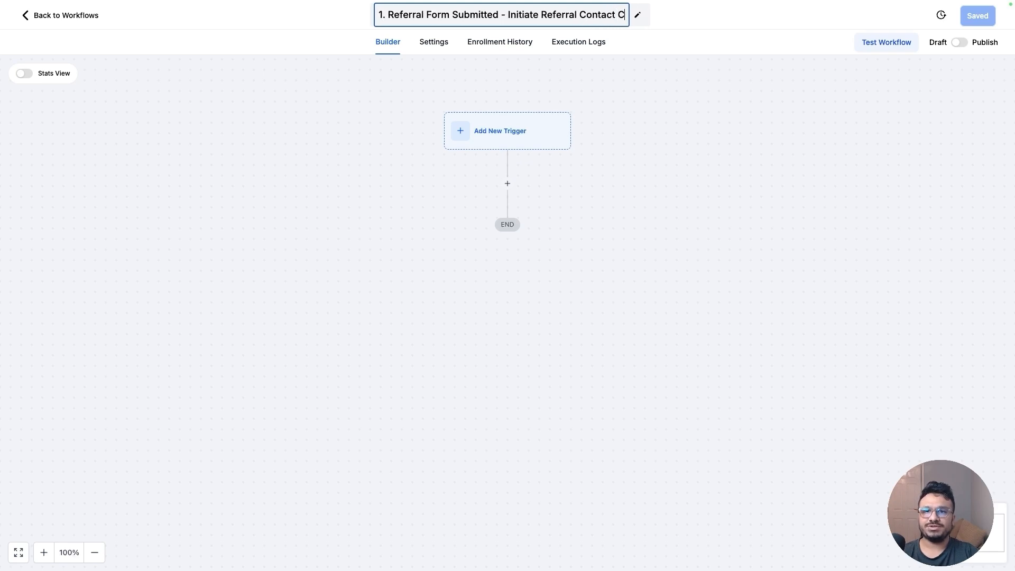
{"action": "type", "text": "reation"}
{"action": "key", "text": "Return"}
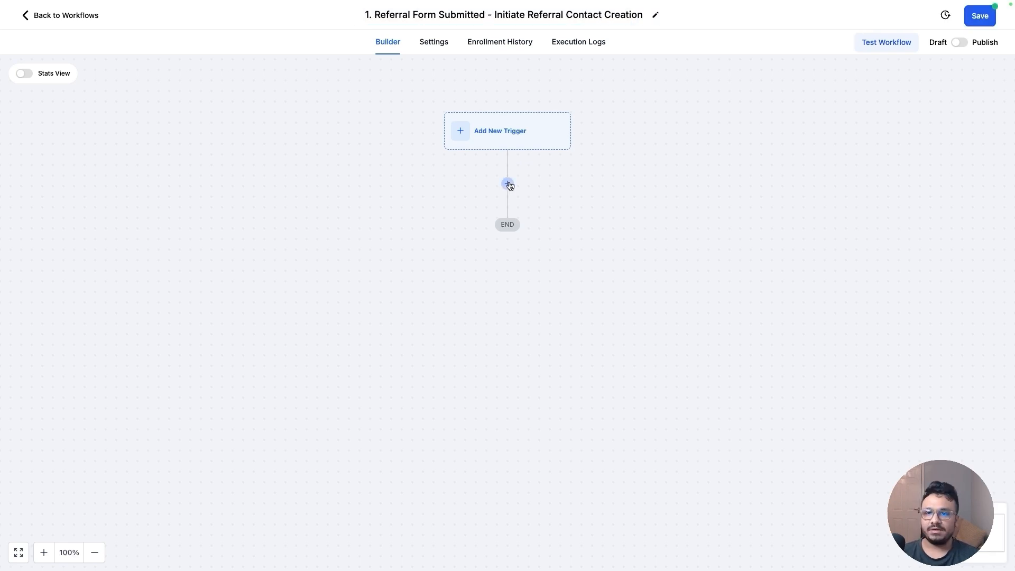
Add a Survey submitted trigger filtered to the survey "1. Referral Form For Customer/Client" and save it
{"action": "left_click", "coordinate": [507, 133]}
{"action": "type", "text": "sur"}
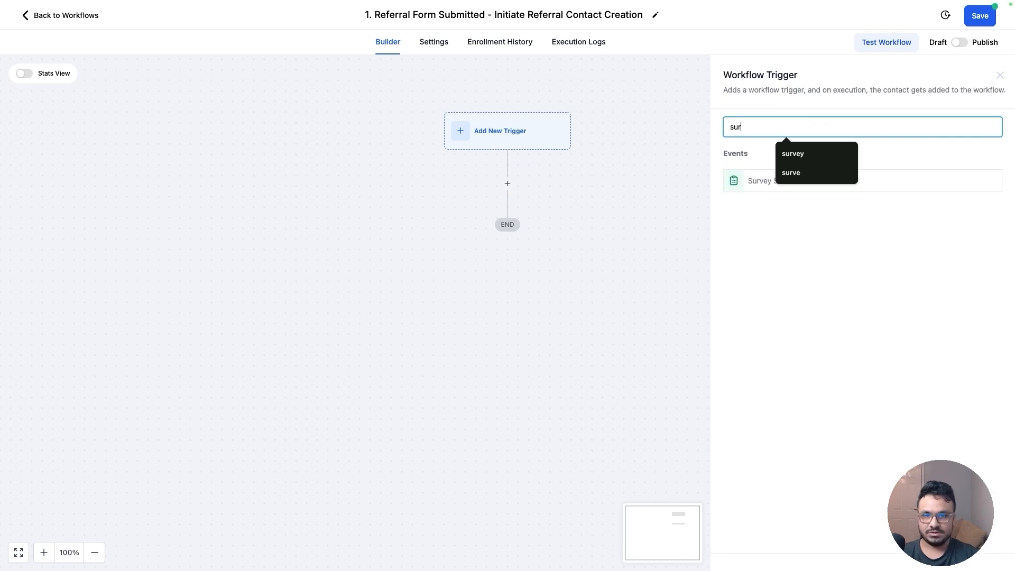
{"action": "left_click", "coordinate": [751, 183]}
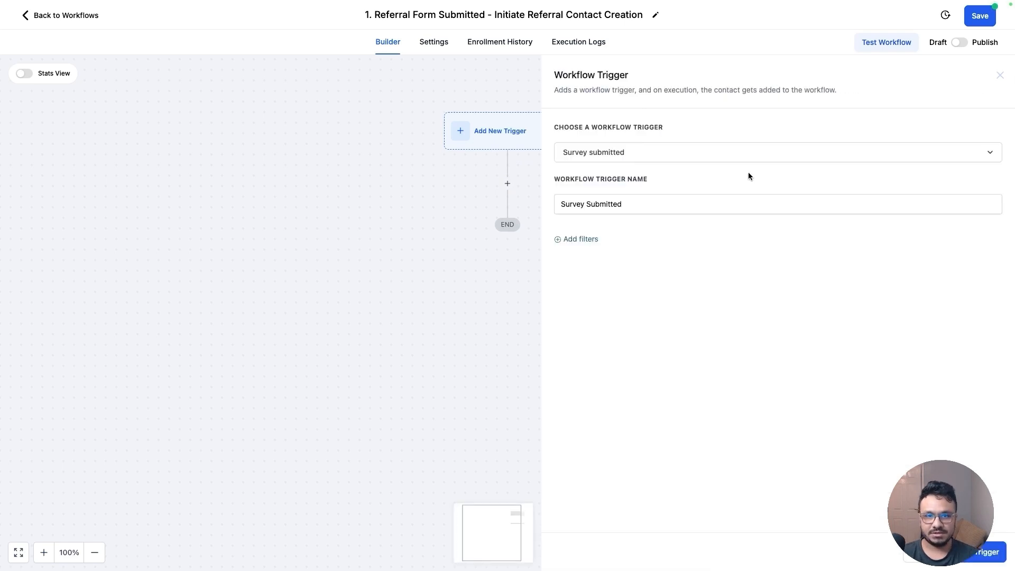
{"action": "left_click", "coordinate": [565, 238]}
{"action": "left_click", "coordinate": [573, 251]}
{"action": "left_click", "coordinate": [606, 345]}
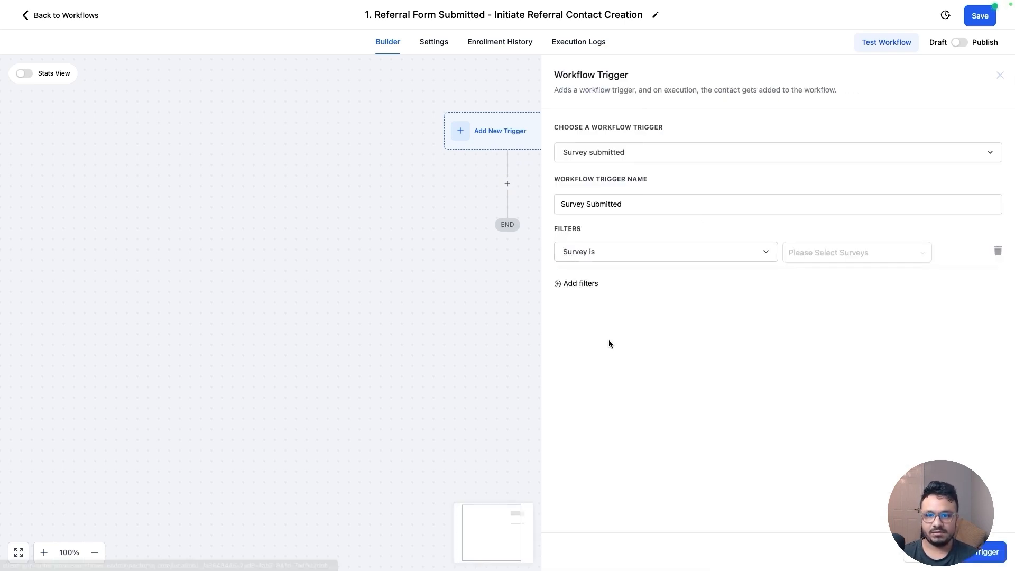
{"action": "left_click", "coordinate": [817, 256]}
{"action": "left_click", "coordinate": [827, 276]}
{"action": "left_click", "coordinate": [985, 552]}
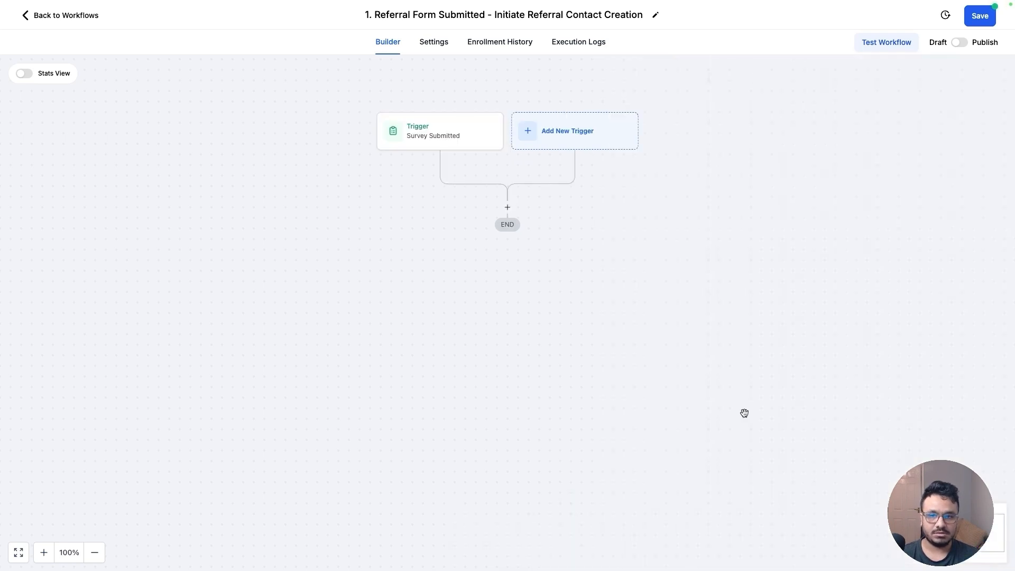
{"action": "left_click", "coordinate": [432, 134]}
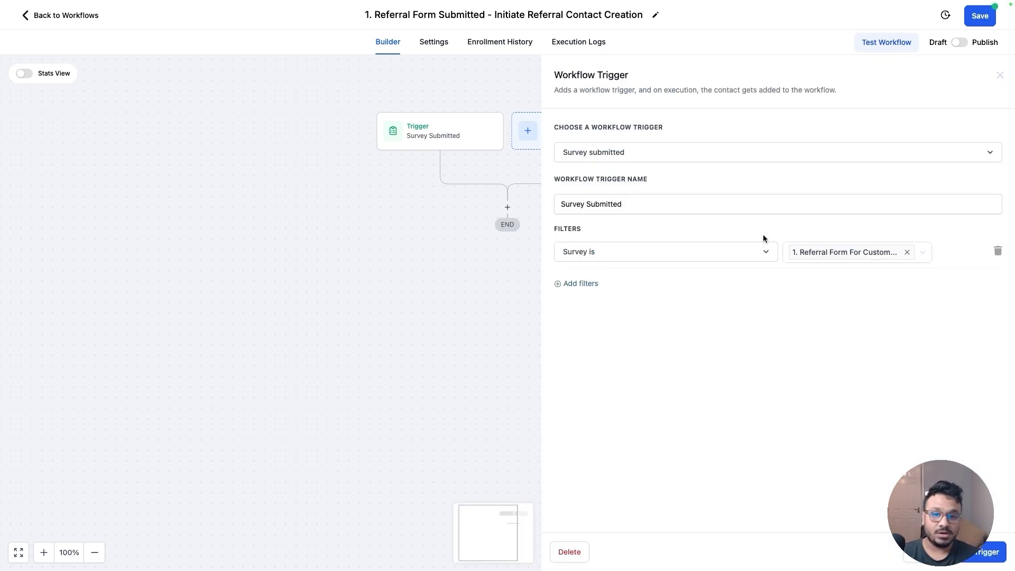
{"action": "left_click", "coordinate": [985, 561]}
{"action": "left_click", "coordinate": [507, 207]}
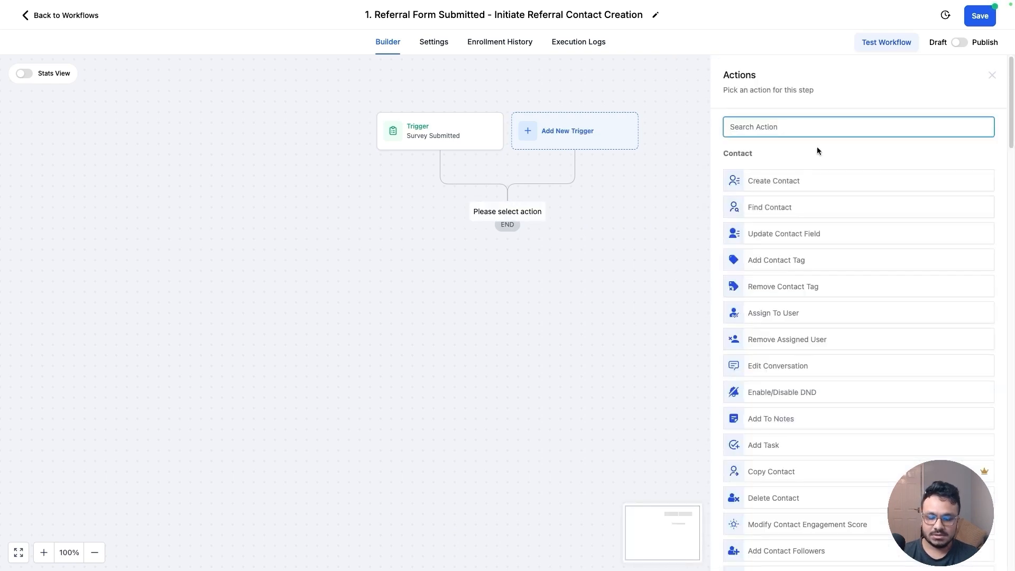
{"action": "type", "text": "crea"}
{"action": "left_click", "coordinate": [759, 176]}
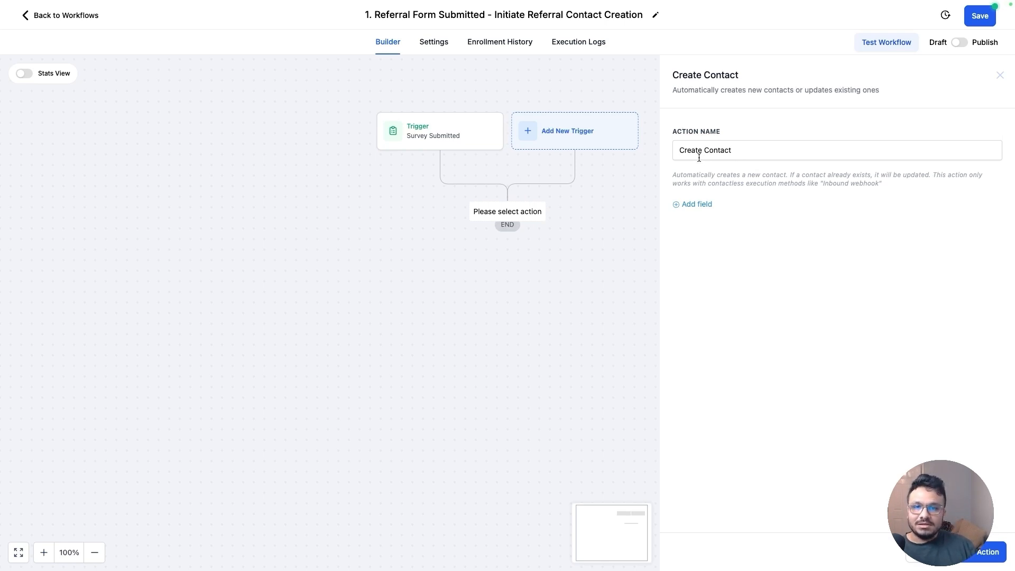
{"action": "left_click", "coordinate": [1000, 75]}
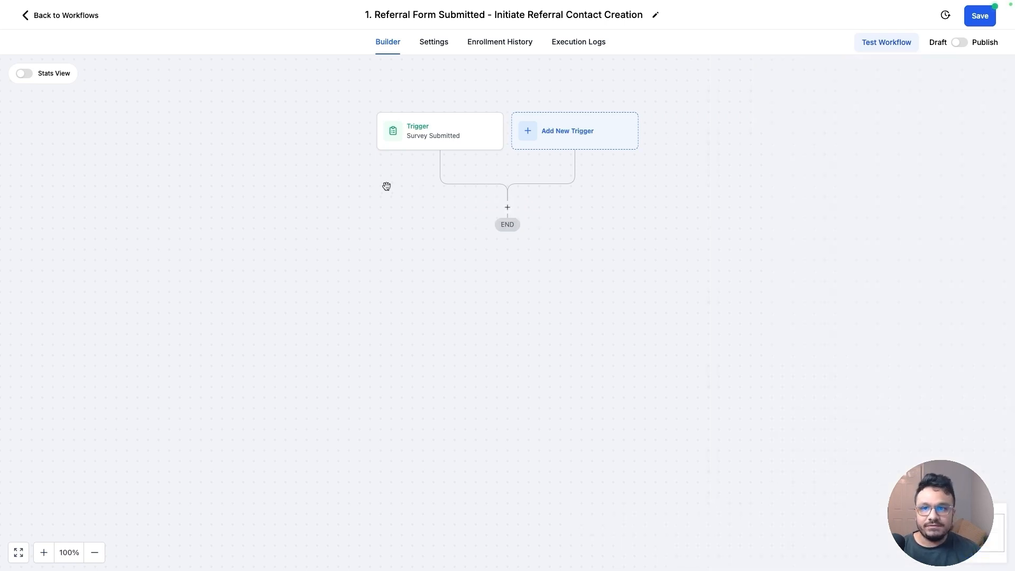
Add a Webhook action after the trigger and open its URL field
{"action": "left_click", "coordinate": [507, 207]}
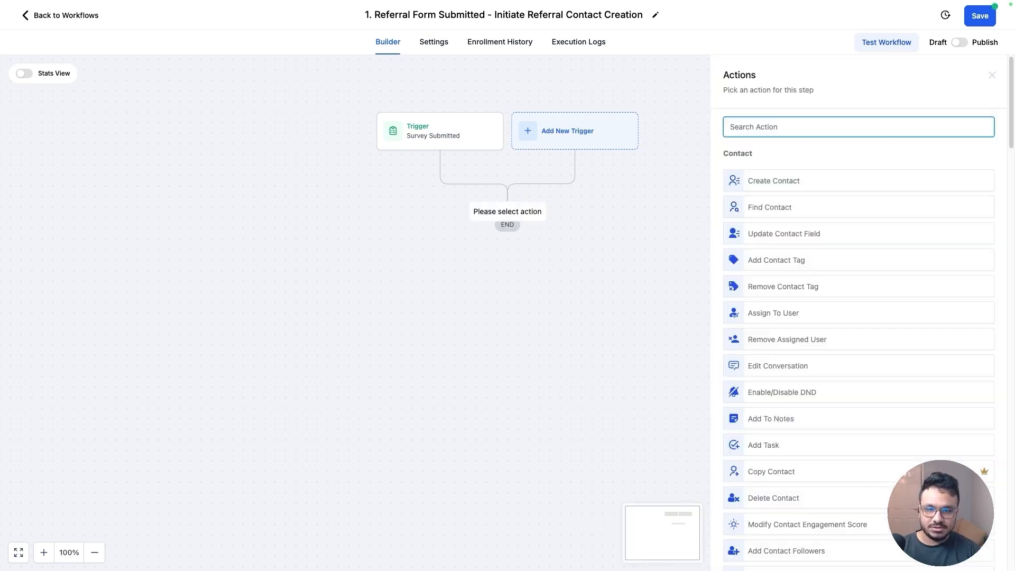
{"action": "type", "text": "webh"}
{"action": "left_click", "coordinate": [827, 170]}
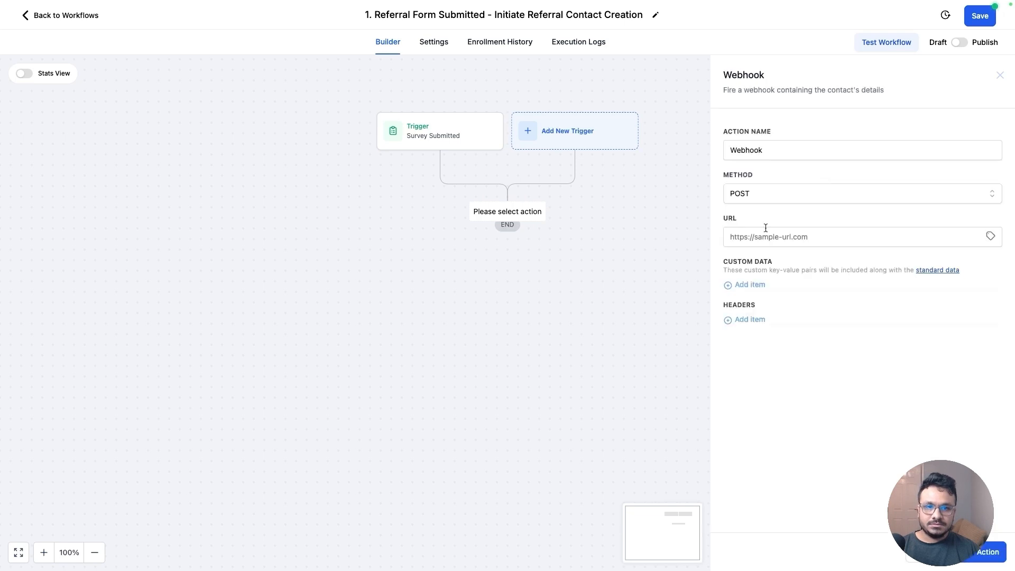
{"action": "left_click", "coordinate": [799, 232]}
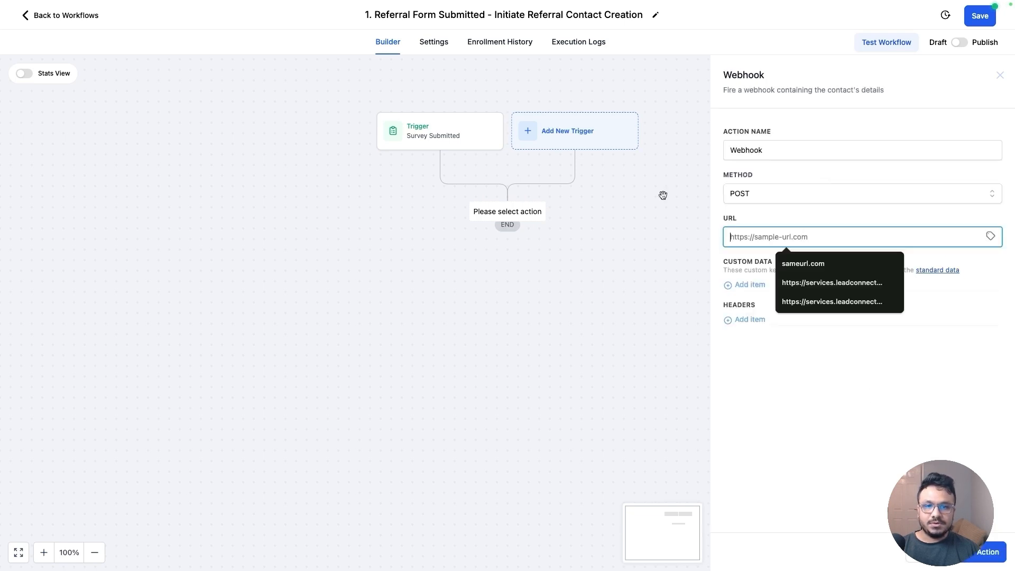
{"action": "left_click", "coordinate": [663, 195]}
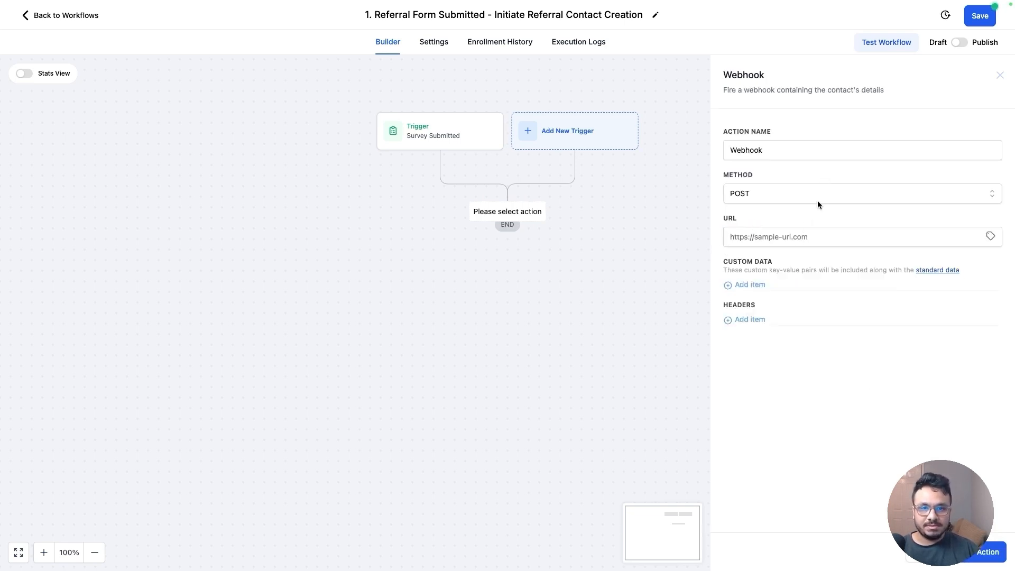
Duplicate the workflow's browser tab and switch the window to full screen
{"action": "mouse_move", "coordinate": [202, 8]}
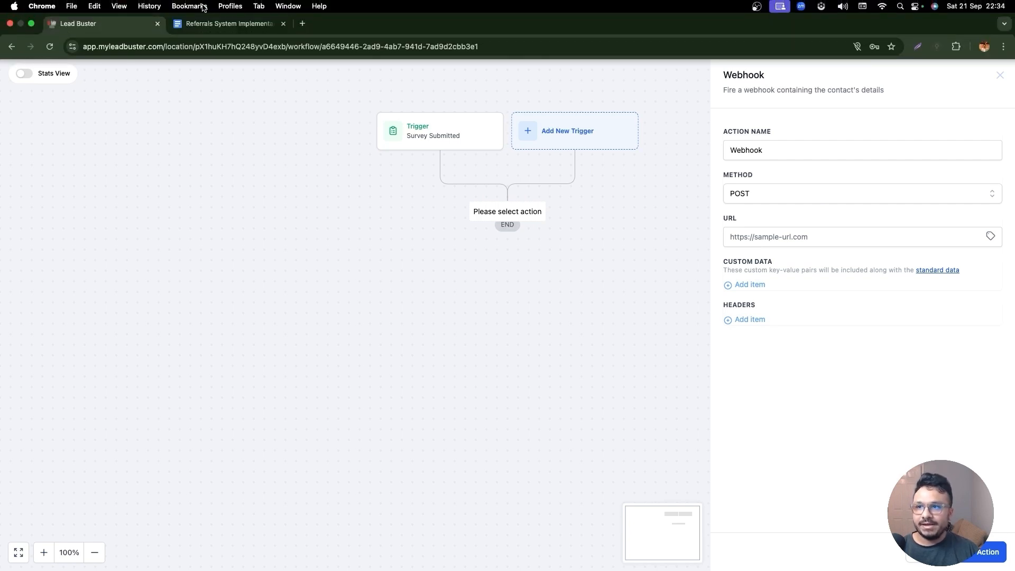
{"action": "right_click", "coordinate": [124, 23]}
{"action": "left_click", "coordinate": [161, 95]}
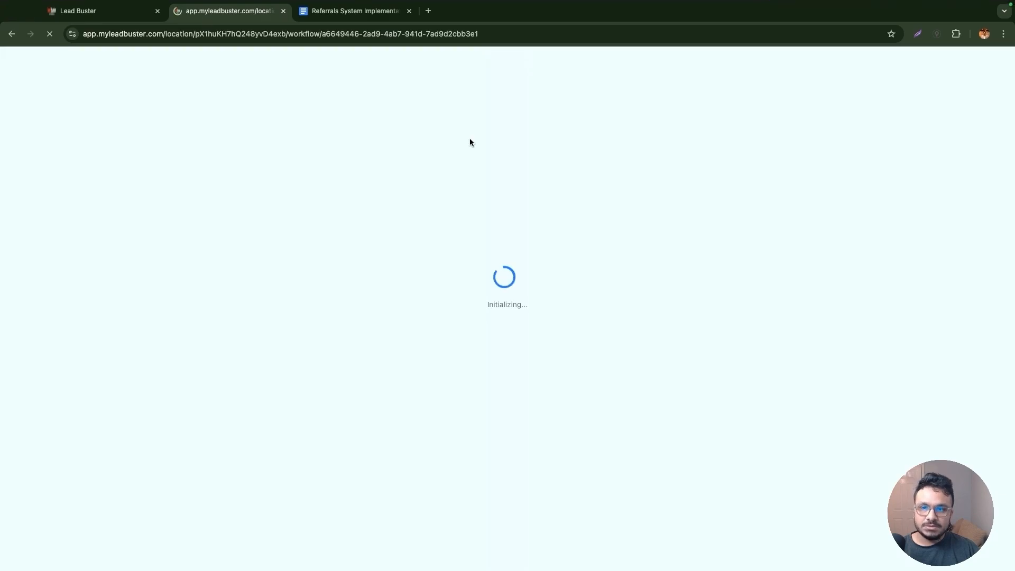
{"action": "key", "text": "ctrl+super+f"}
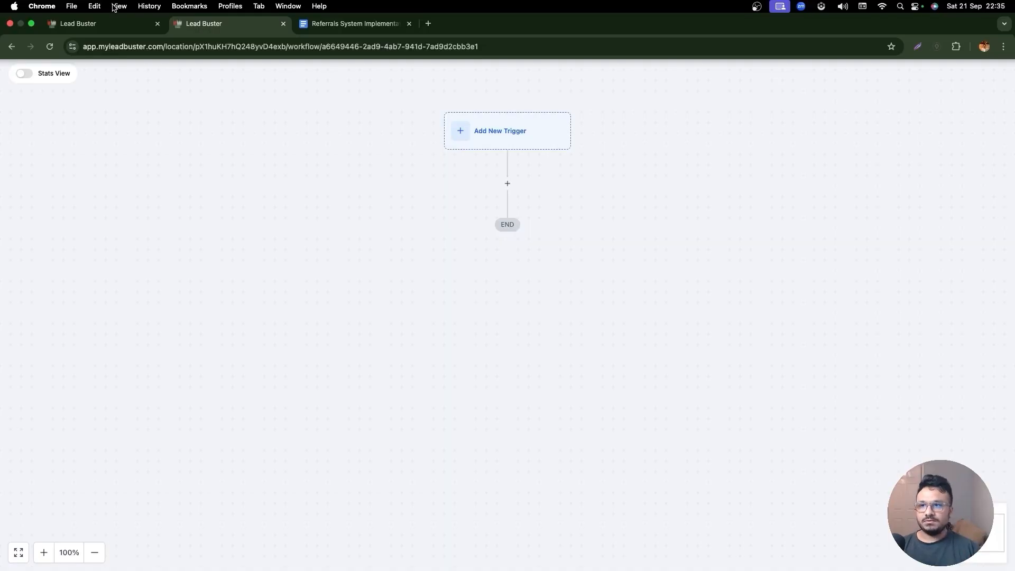
Switch to the duplicated tab and rename its new workflow "2. Create New Referral Contact Through Inbound Webhook"
{"action": "left_click", "coordinate": [113, 21]}
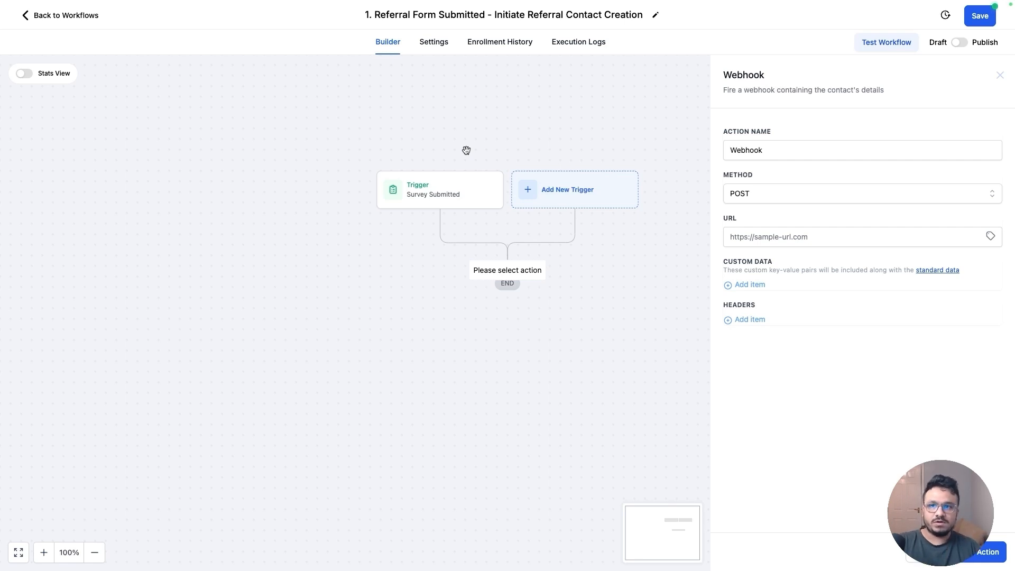
{"action": "left_click", "coordinate": [183, 24]}
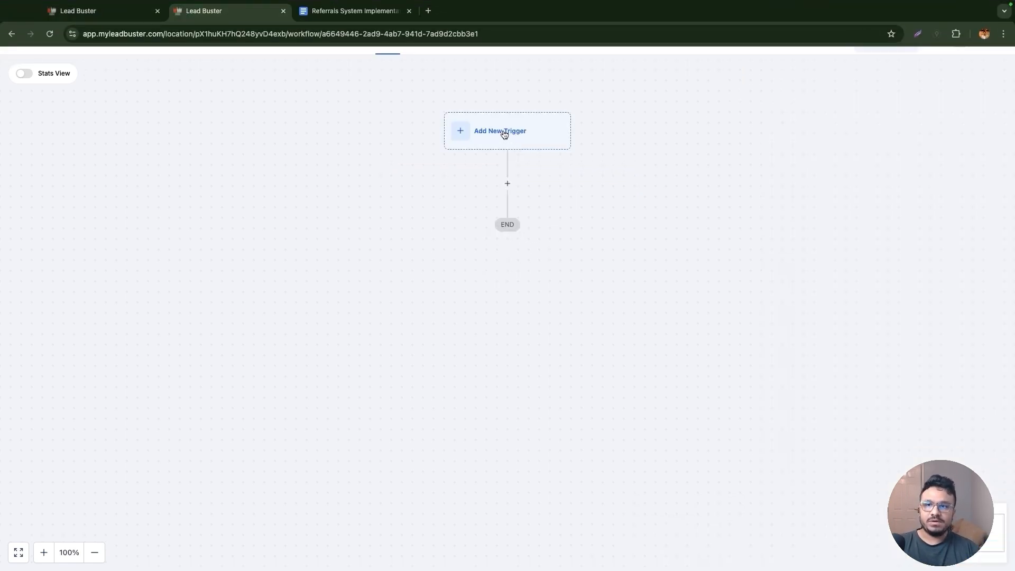
{"action": "left_click", "coordinate": [478, 16]}
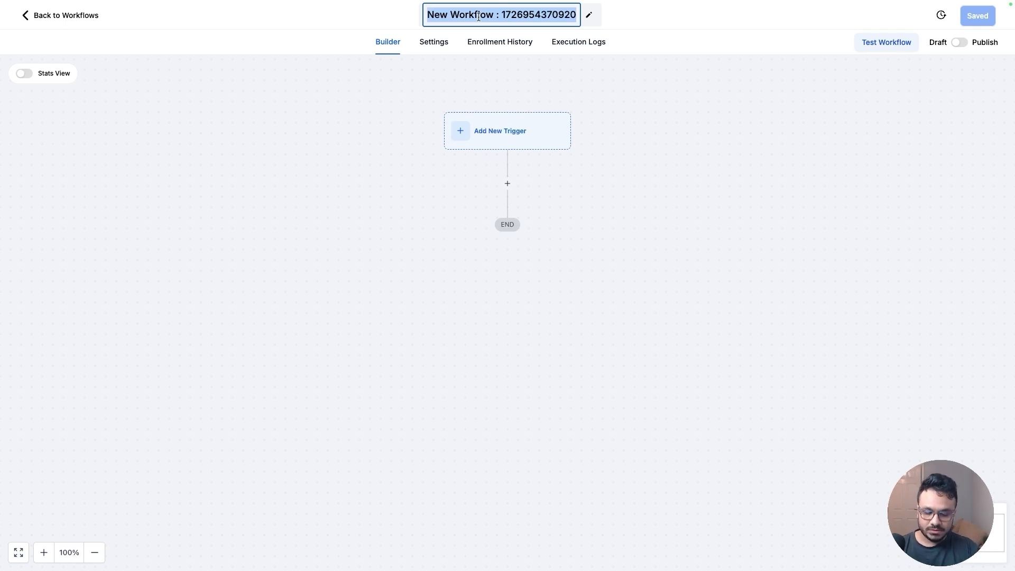
{"action": "type", "text": "2. C"}
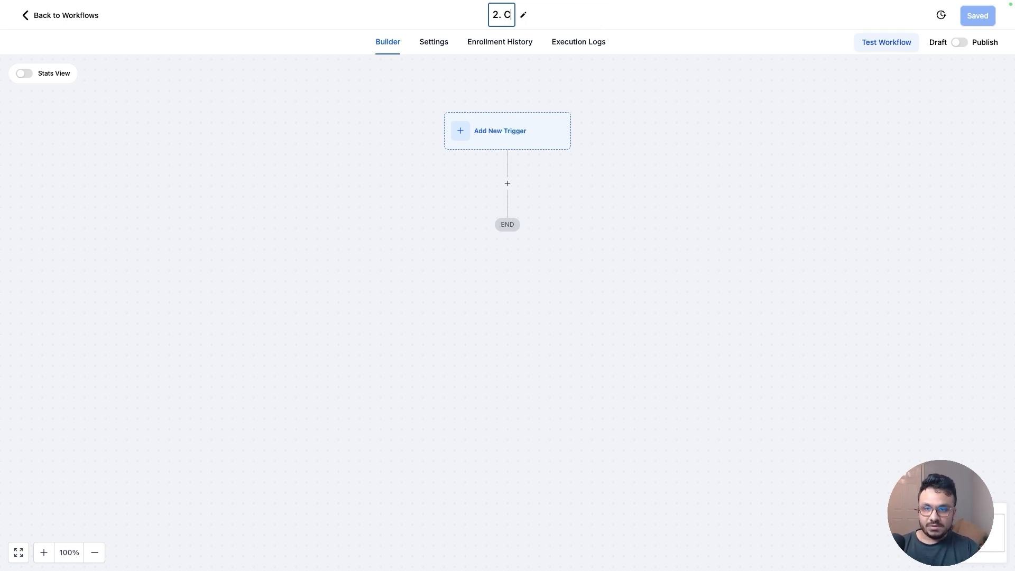
{"action": "type", "text": "reate New Referral "}
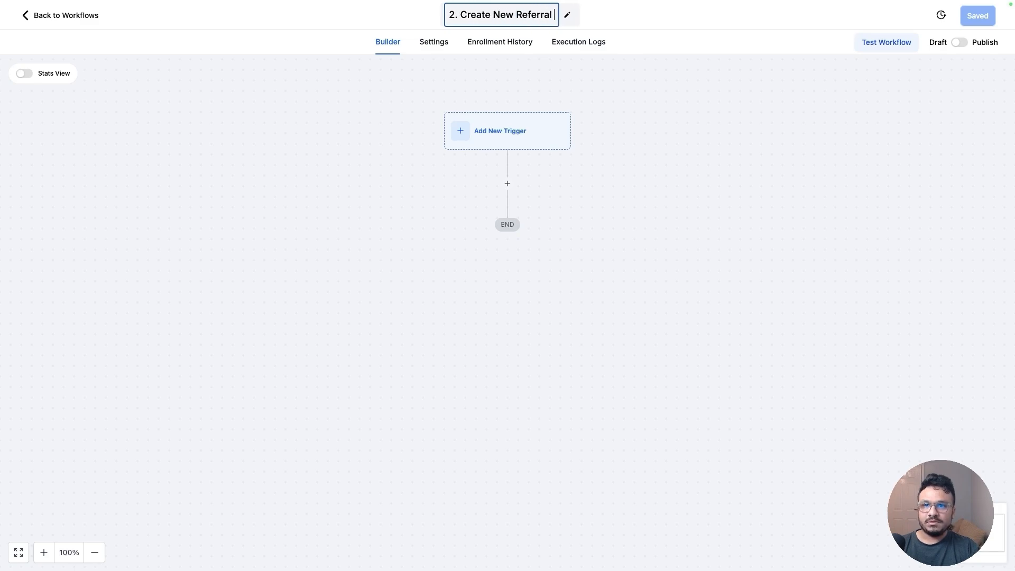
{"action": "type", "text": "Contact Through In"}
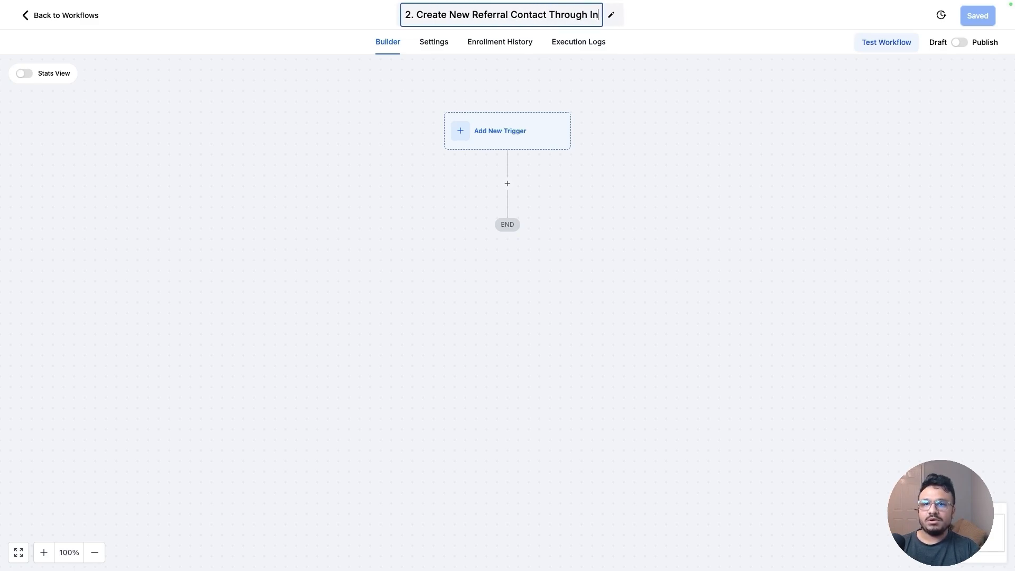
{"action": "type", "text": "bound Webhook"}
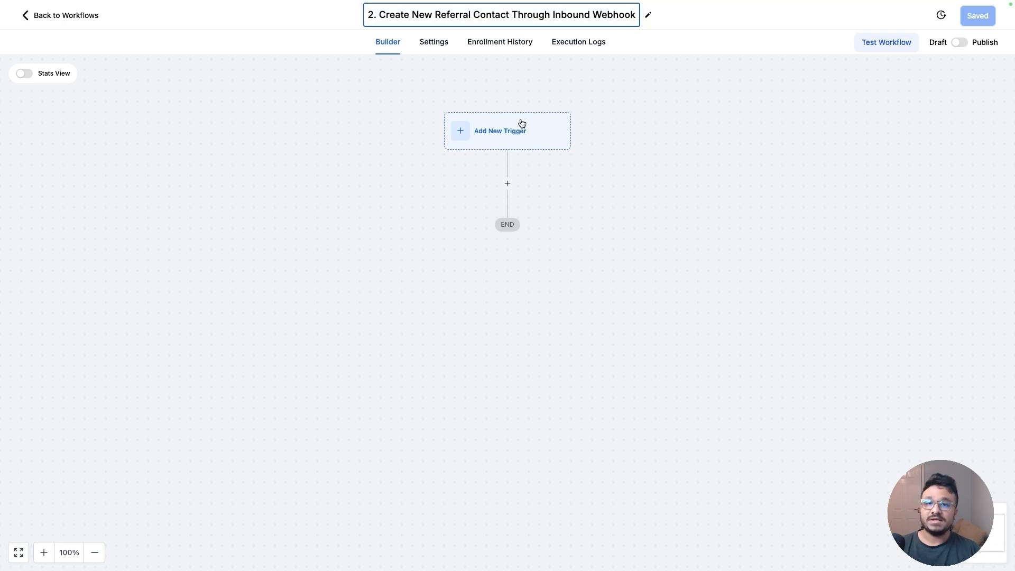
{"action": "key", "text": "Return"}
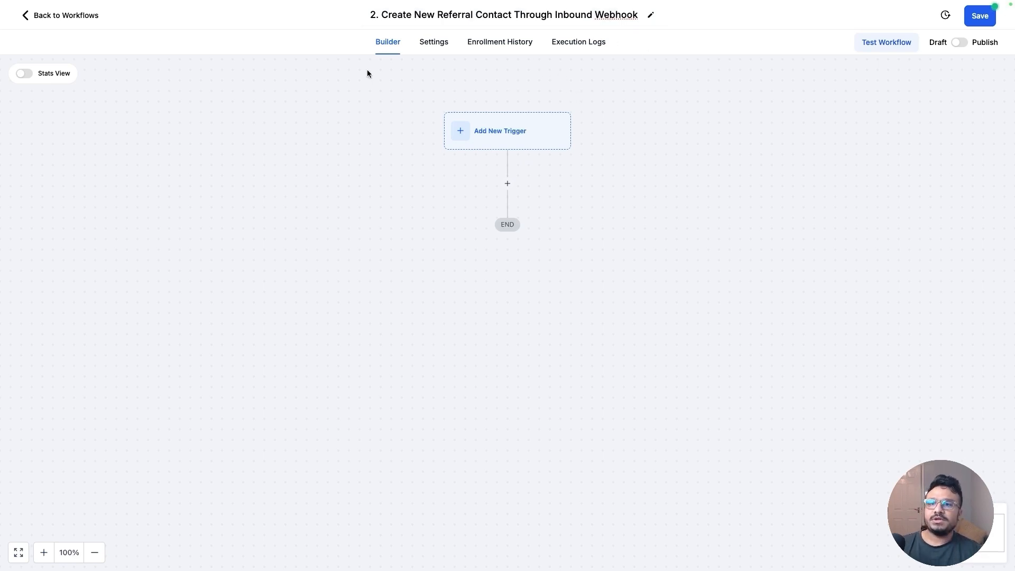
Add an Inbound Webhook trigger to the second workflow and copy its generated webhook URL
{"action": "left_click", "coordinate": [534, 129]}
{"action": "left_click", "coordinate": [742, 134]}
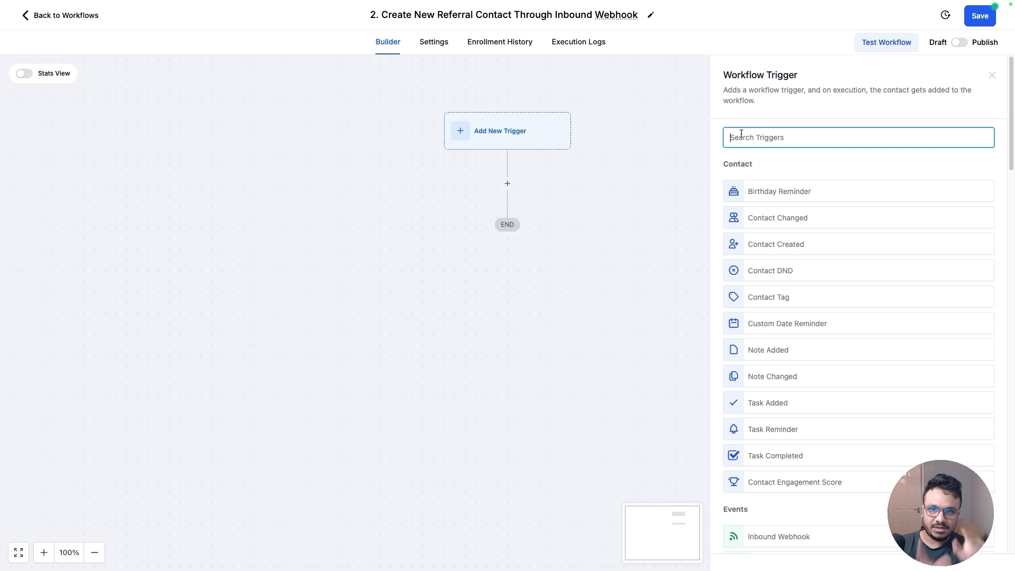
{"action": "type", "text": "inb"}
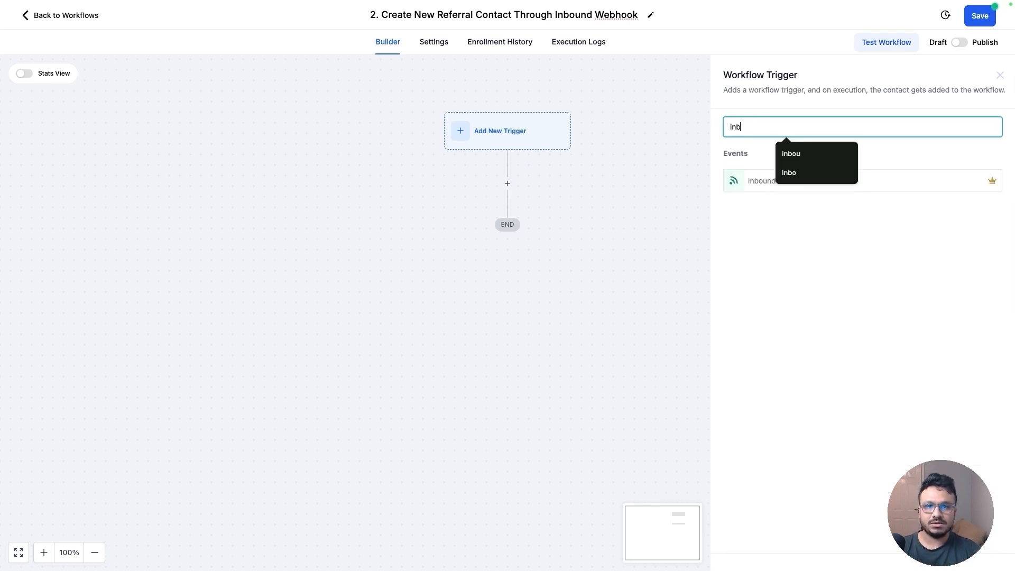
{"action": "left_click", "coordinate": [771, 189]}
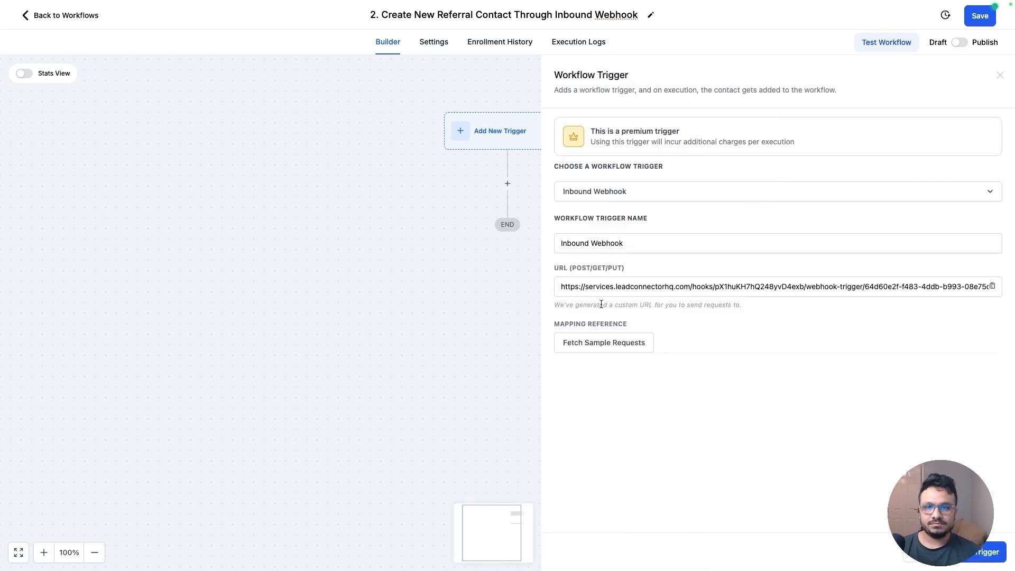
{"action": "left_click", "coordinate": [992, 286]}
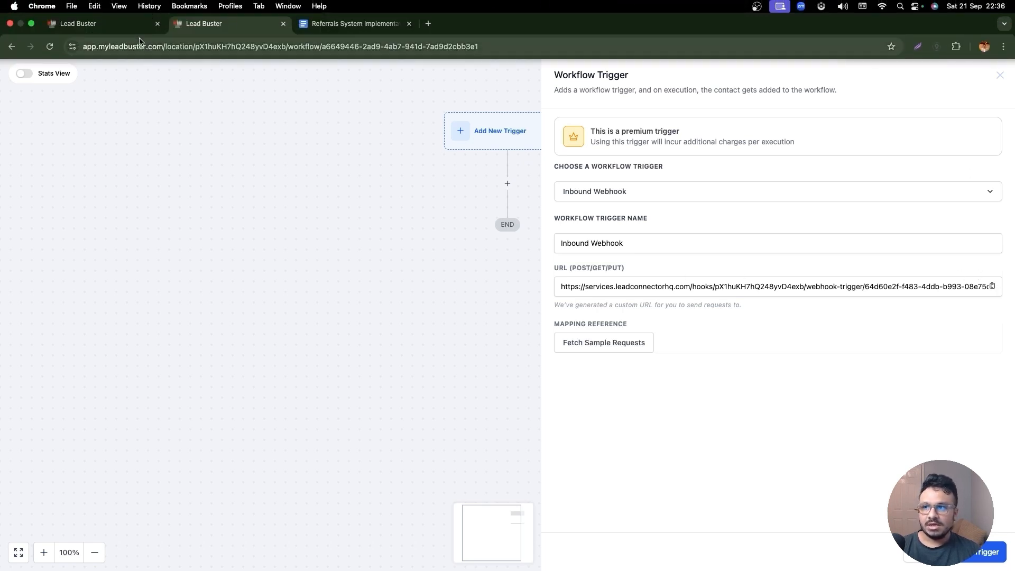
Back in the first workflow, paste the copied URL into the Webhook action's URL and save the action
{"action": "left_click", "coordinate": [90, 24]}
{"action": "left_click", "coordinate": [776, 237]}
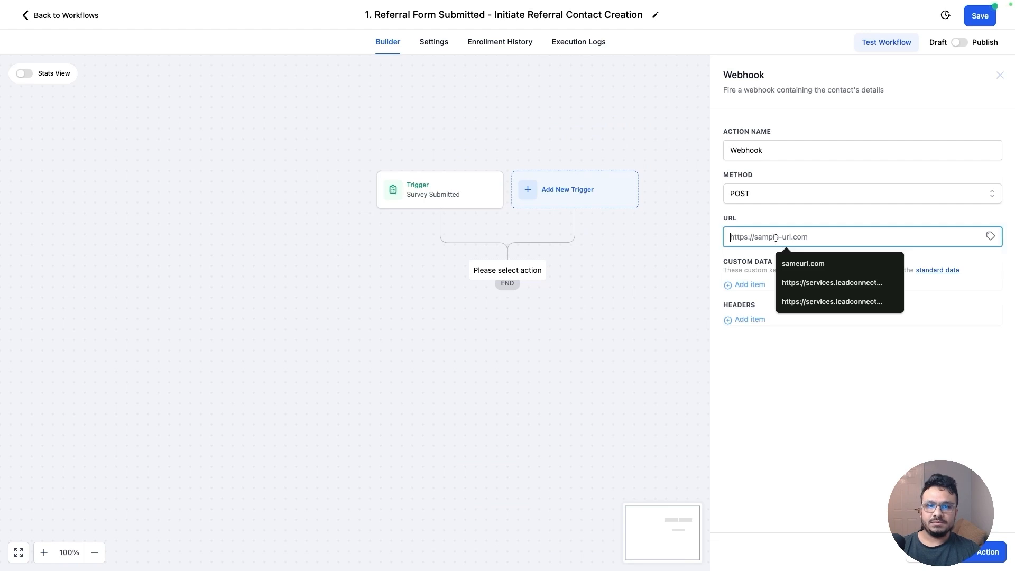
{"action": "key", "text": "super+v"}
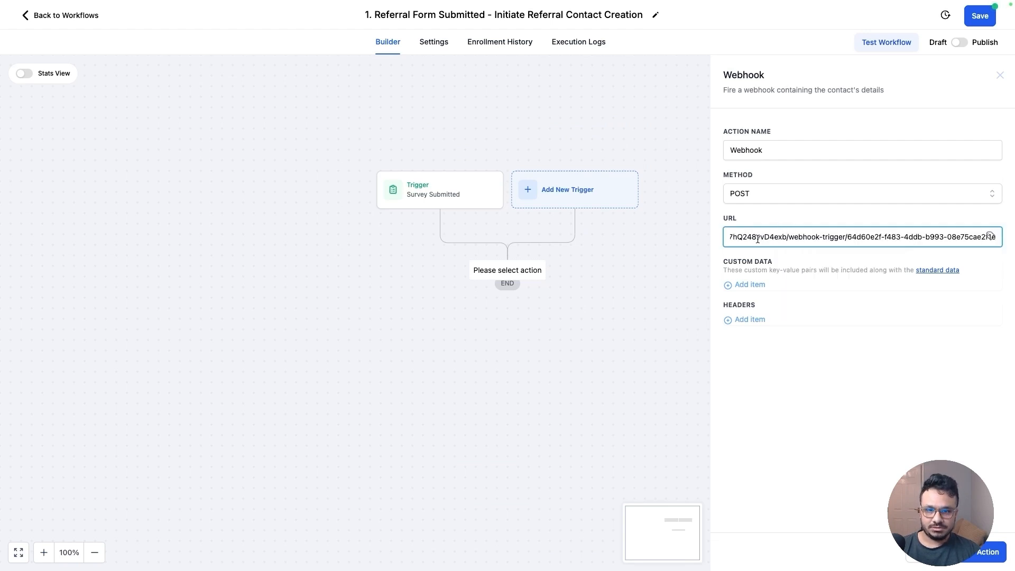
{"action": "left_click", "coordinate": [969, 559]}
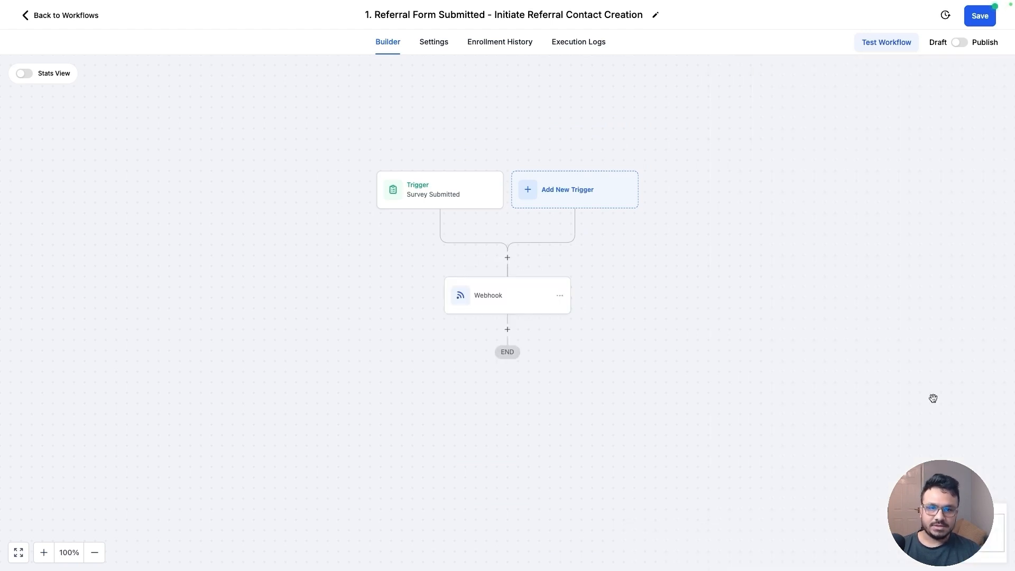
Publish the first workflow and save it
{"action": "left_click", "coordinate": [960, 43]}
{"action": "left_click", "coordinate": [981, 18]}
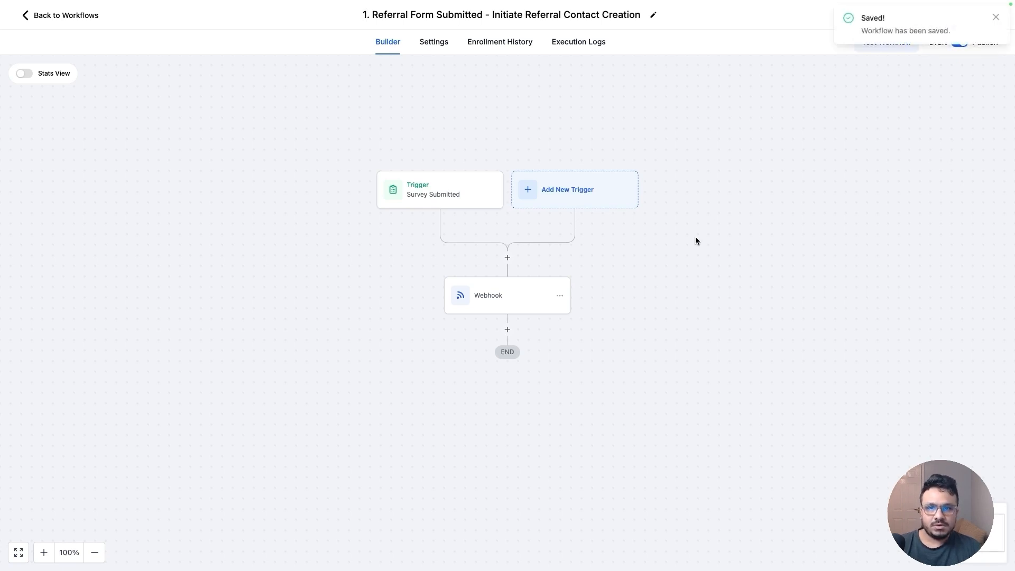
{"action": "left_click", "coordinate": [998, 19]}
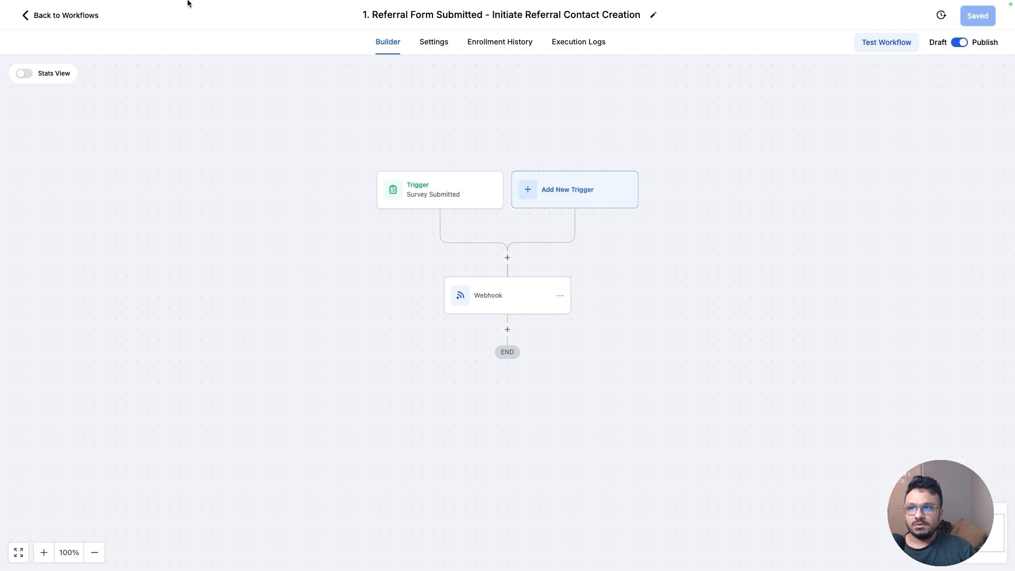
Leave the workflows and open a preview of the survey "1. Referral Form For Customer/Client"
{"action": "left_click", "coordinate": [204, 22]}
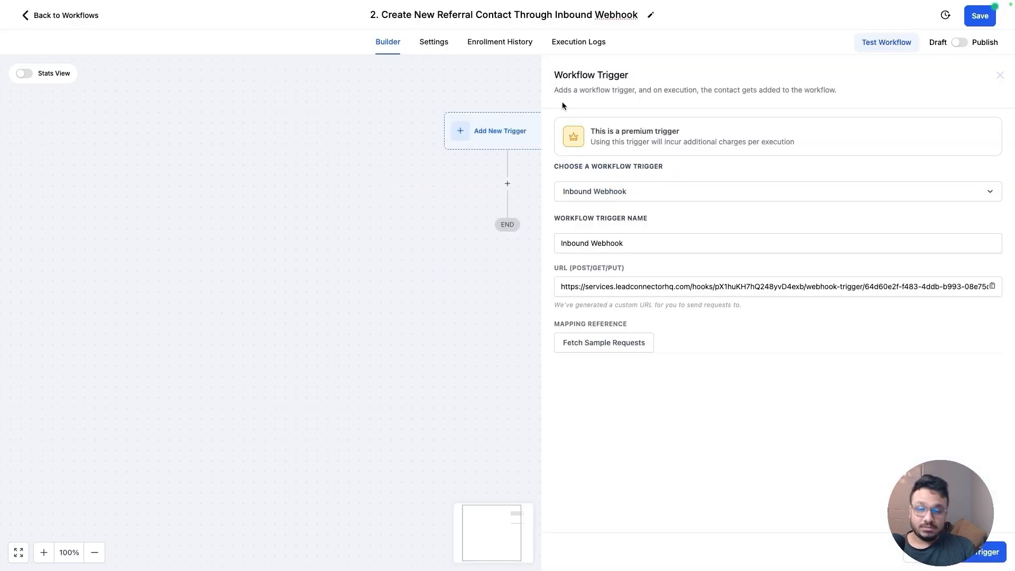
{"action": "left_click", "coordinate": [74, 24]}
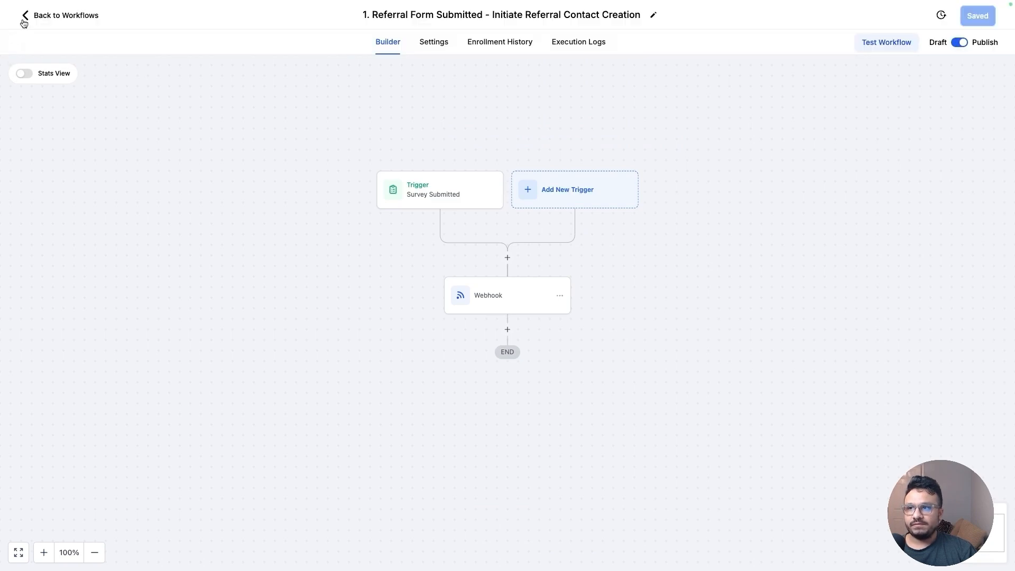
{"action": "left_click", "coordinate": [23, 18]}
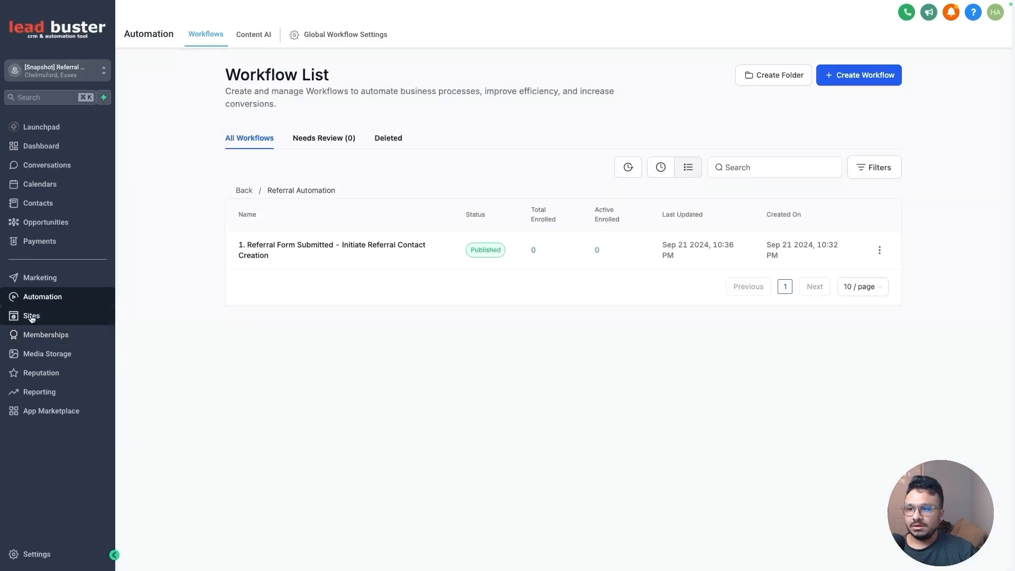
{"action": "left_click", "coordinate": [81, 316]}
{"action": "left_click", "coordinate": [522, 35]}
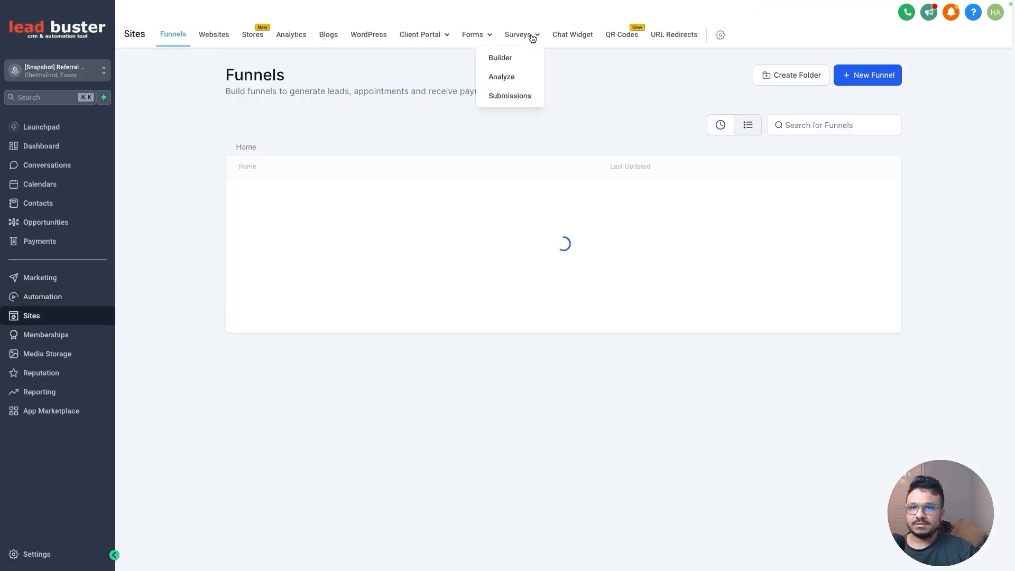
{"action": "left_click", "coordinate": [499, 57]}
{"action": "left_click", "coordinate": [874, 203]}
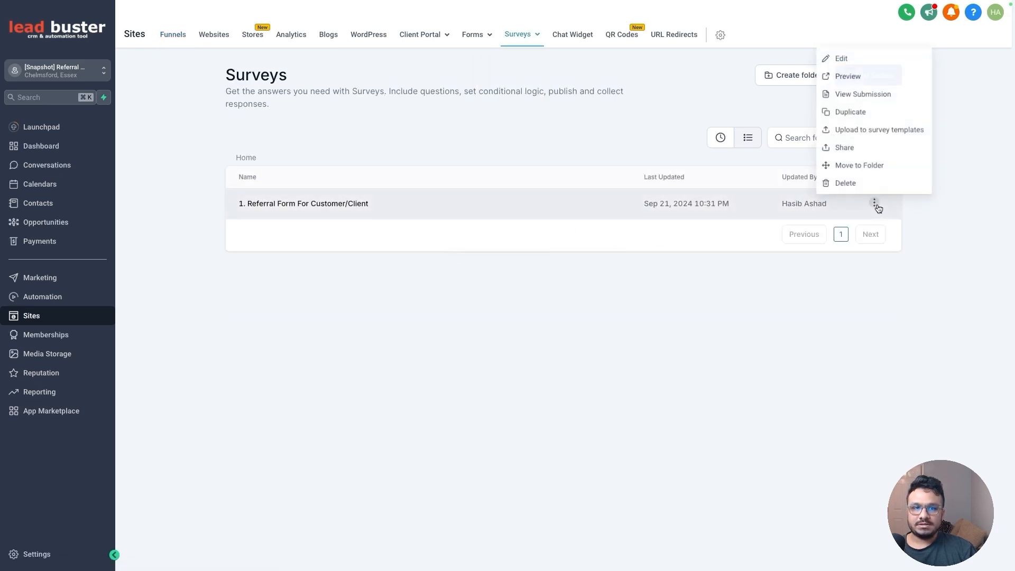
{"action": "left_click", "coordinate": [848, 75]}
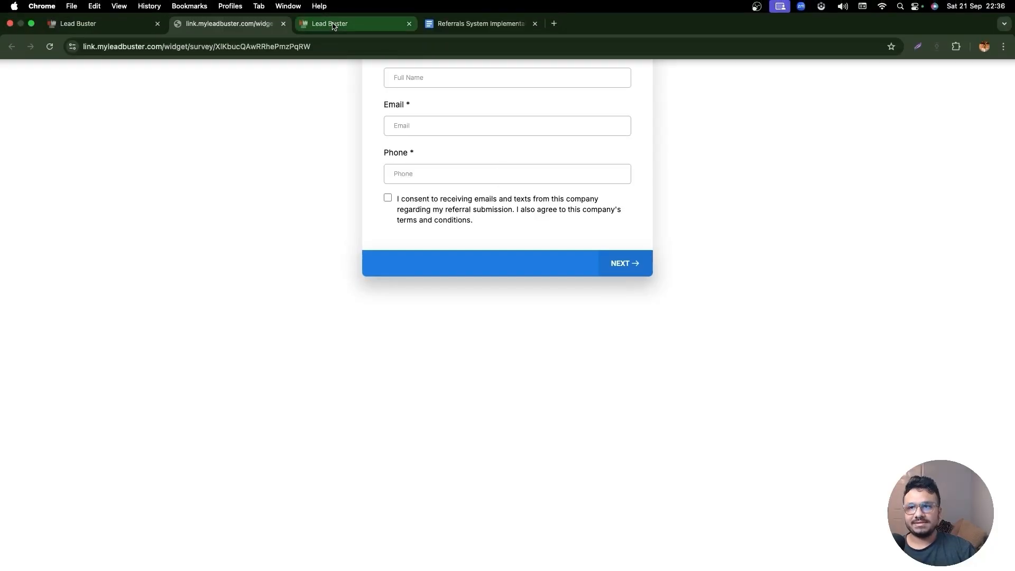
{"action": "left_click", "coordinate": [327, 18]}
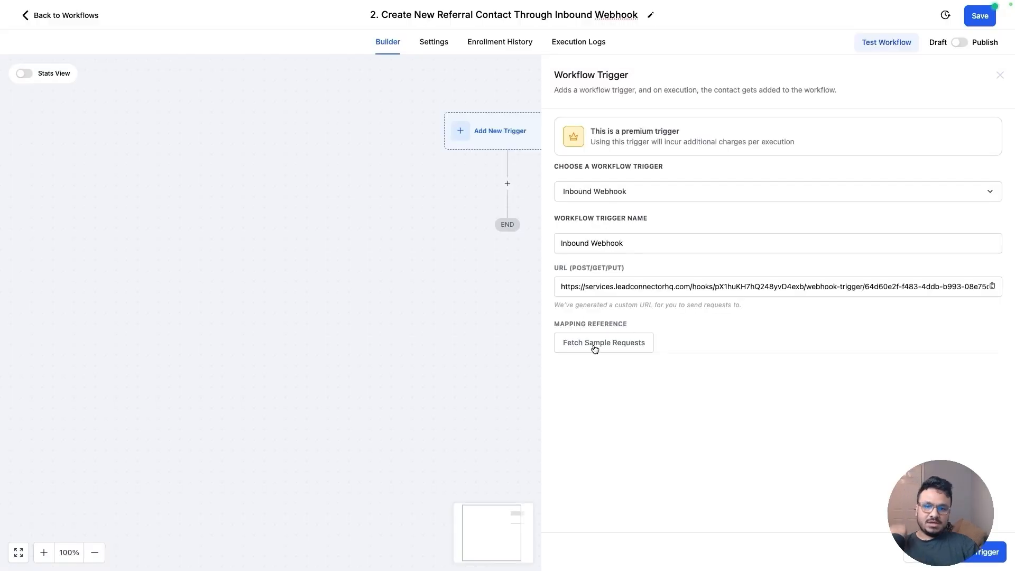
{"action": "mouse_move", "coordinate": [231, 2]}
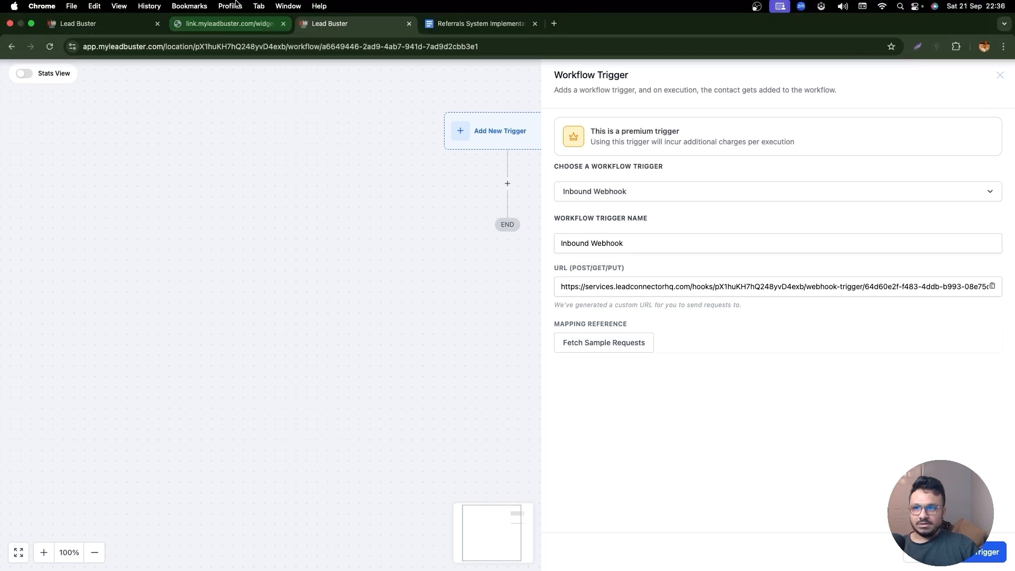
{"action": "left_click", "coordinate": [240, 25]}
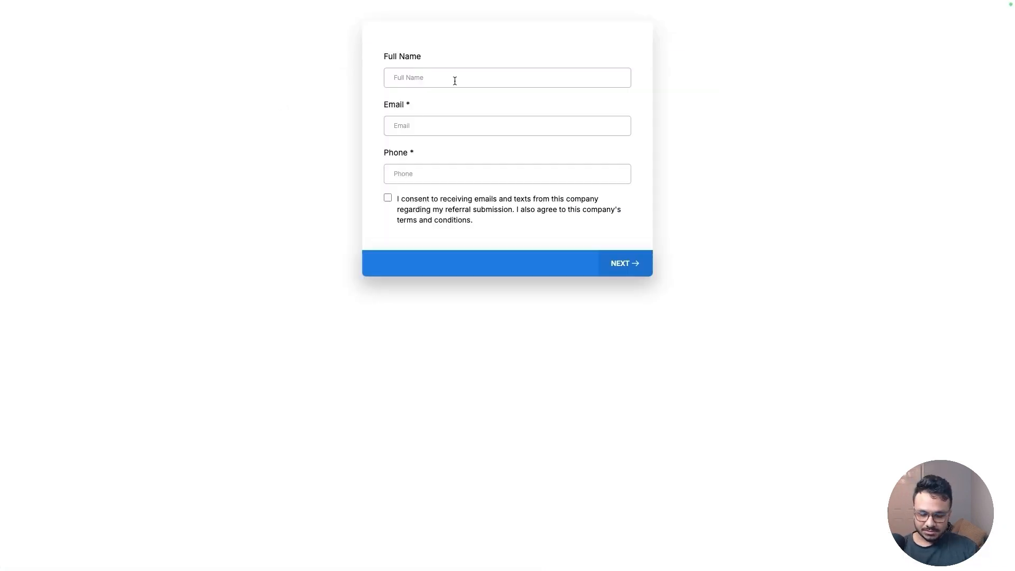
Fill the survey's first page with the referrer's full name, e-mail and phone, tick the consent box, and continue
{"action": "left_click", "coordinate": [455, 81]}
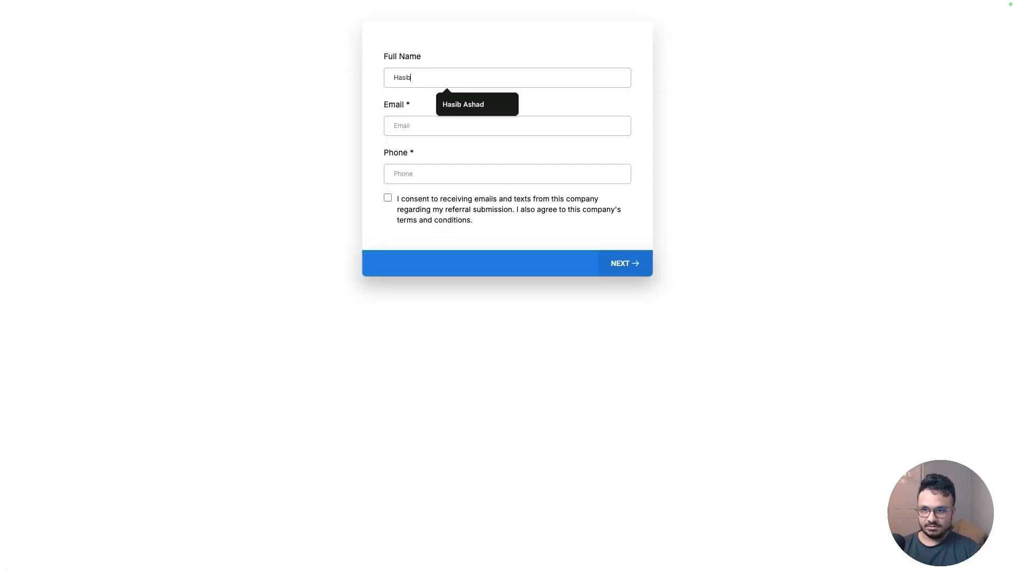
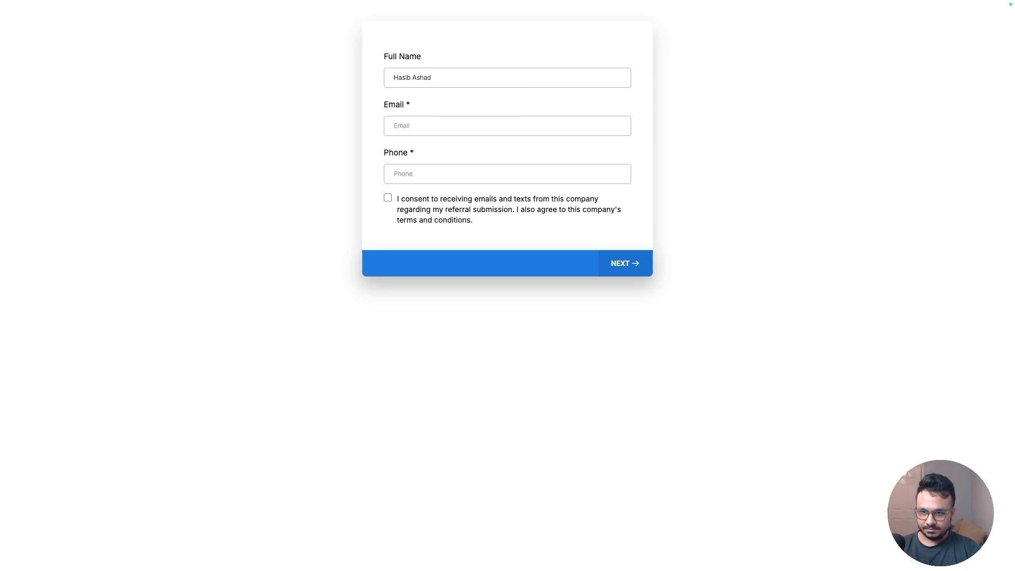
{"action": "key", "text": "Tab"}
{"action": "left_click", "coordinate": [476, 152]}
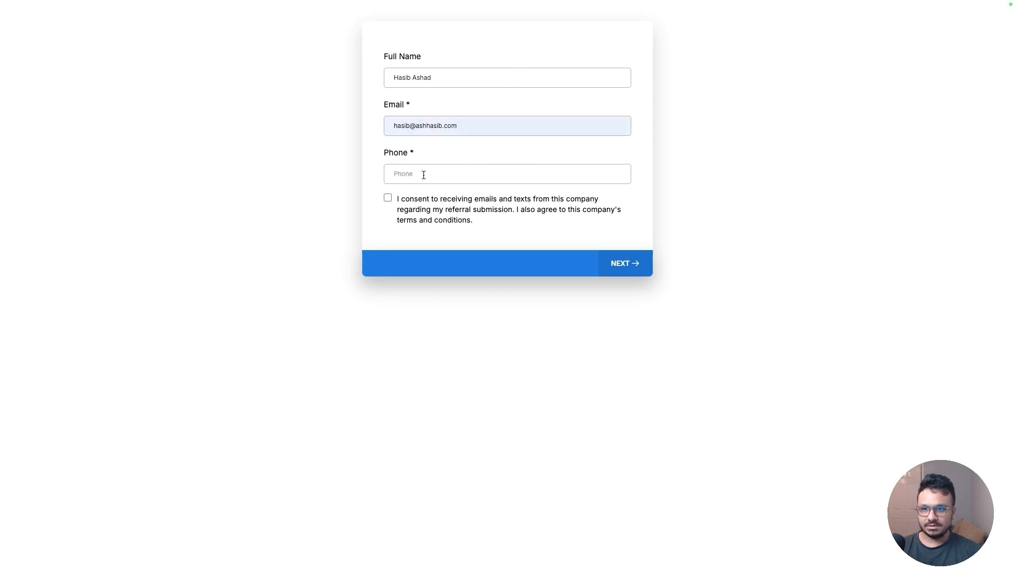
{"action": "type", "text": "0"}
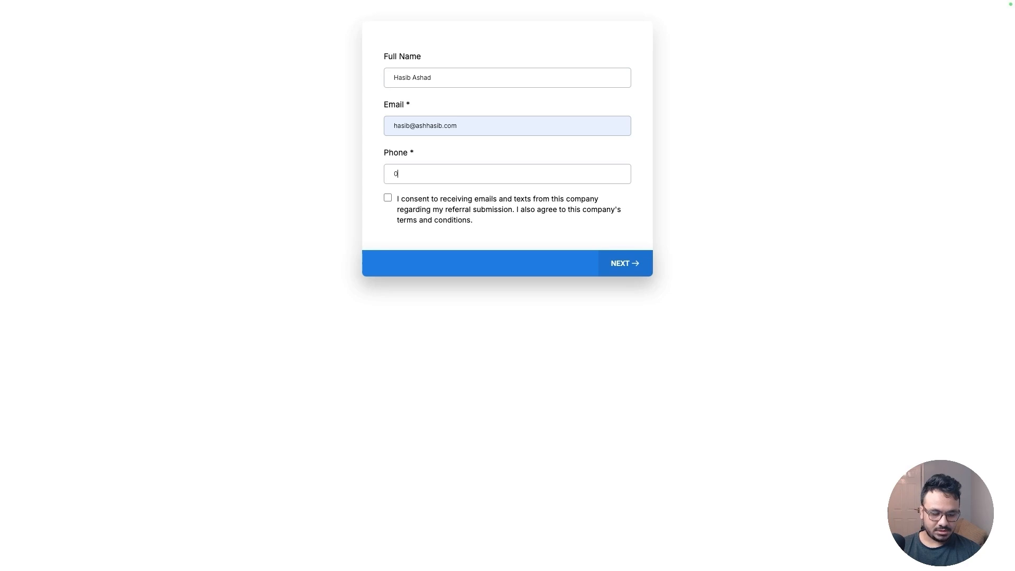
{"action": "type", "text": "1234 567890"}
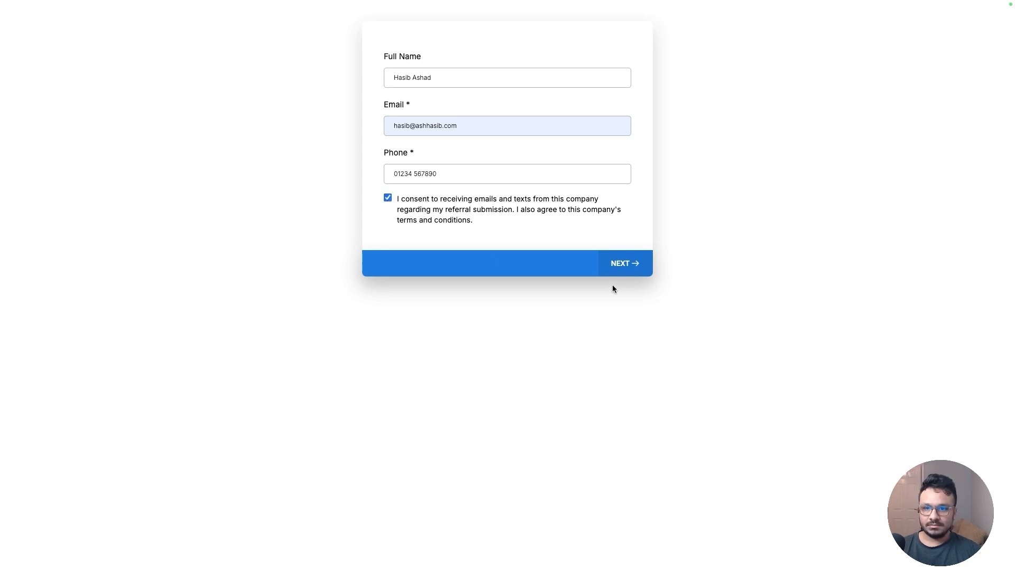
{"action": "left_click", "coordinate": [621, 268]}
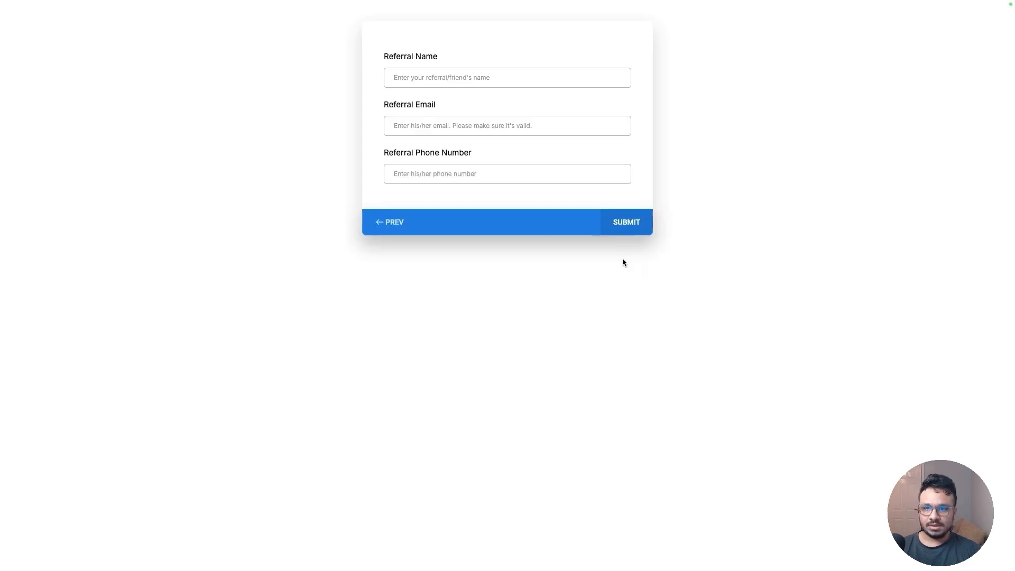
Fill in the referral's name, e-mail address and phone number on the survey's second page and submit it
{"action": "left_click", "coordinate": [460, 83]}
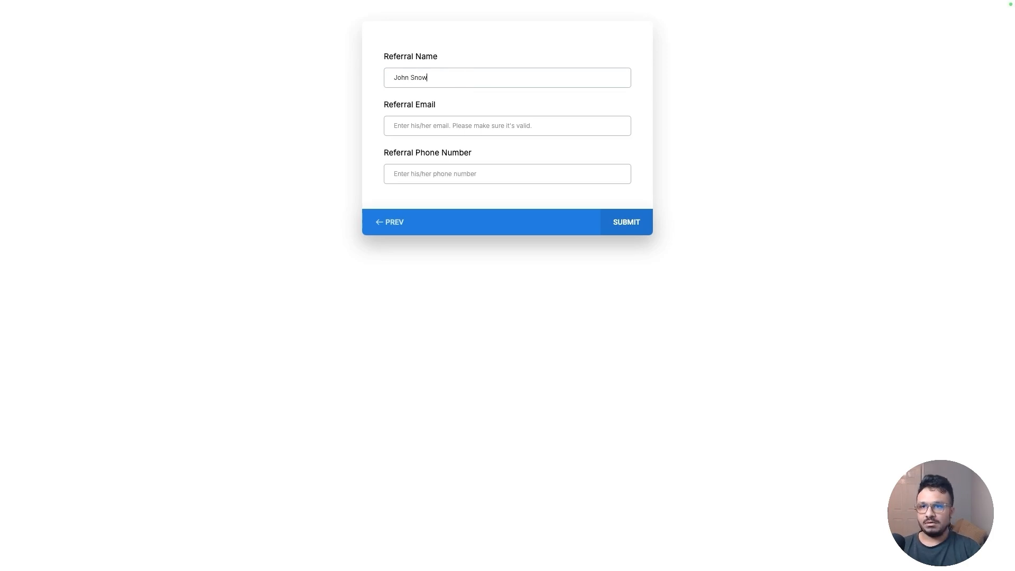
{"action": "key", "text": "Tab"}
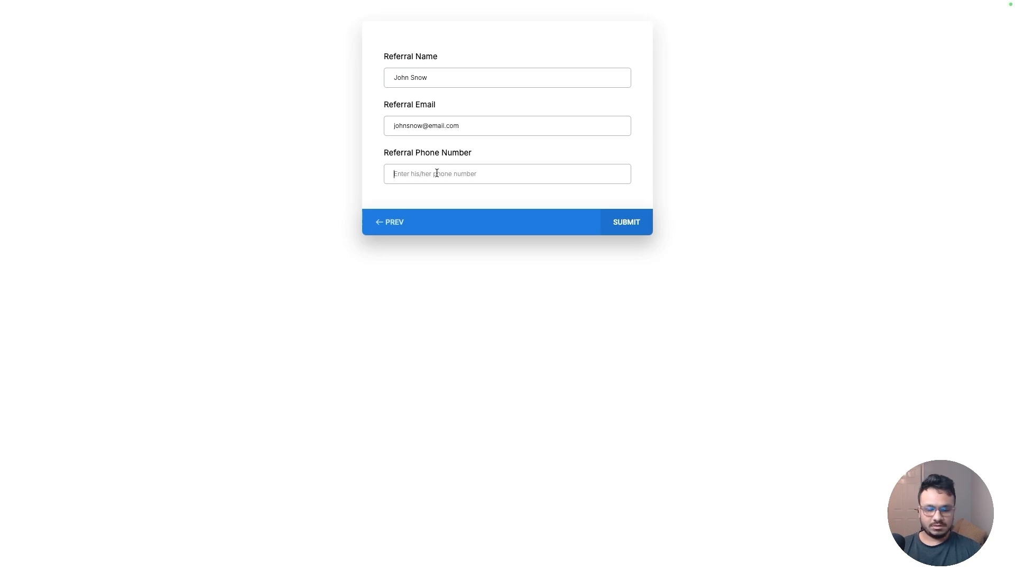
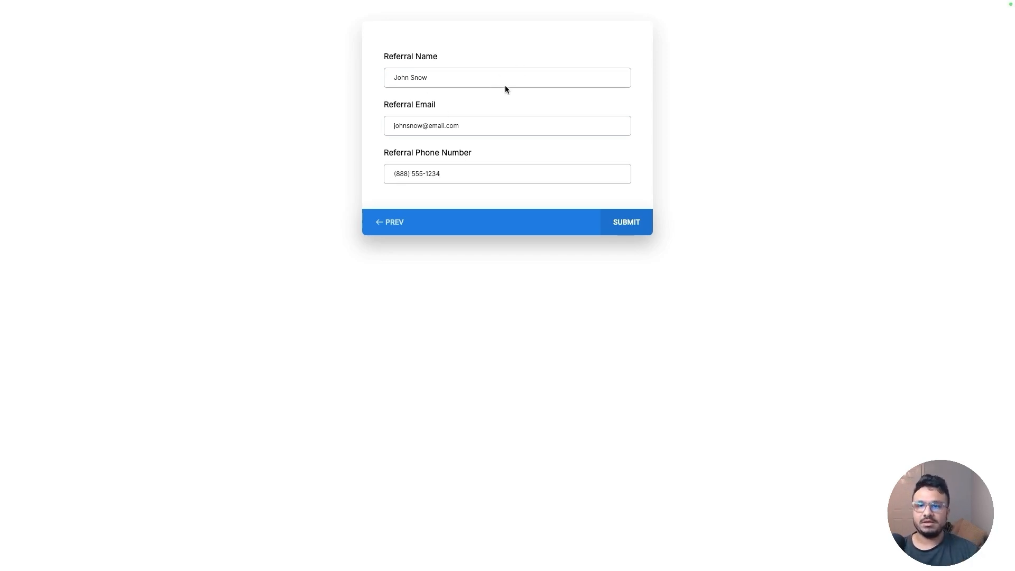
{"action": "left_click", "coordinate": [621, 227]}
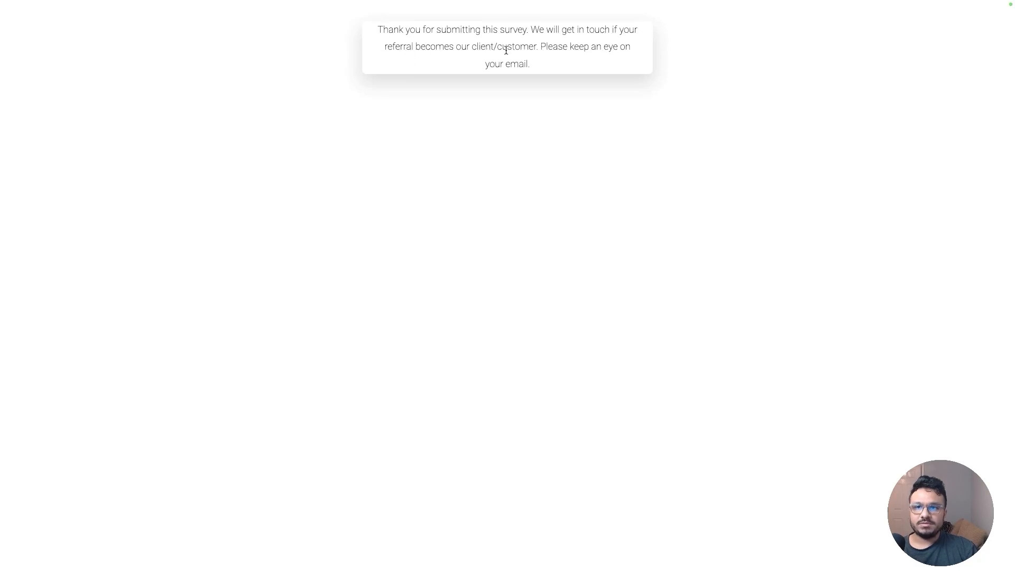
Return to the second workflow's Inbound Webhook trigger, fetch sample requests and select the latest request as mapping reference
{"action": "mouse_move", "coordinate": [576, 1]}
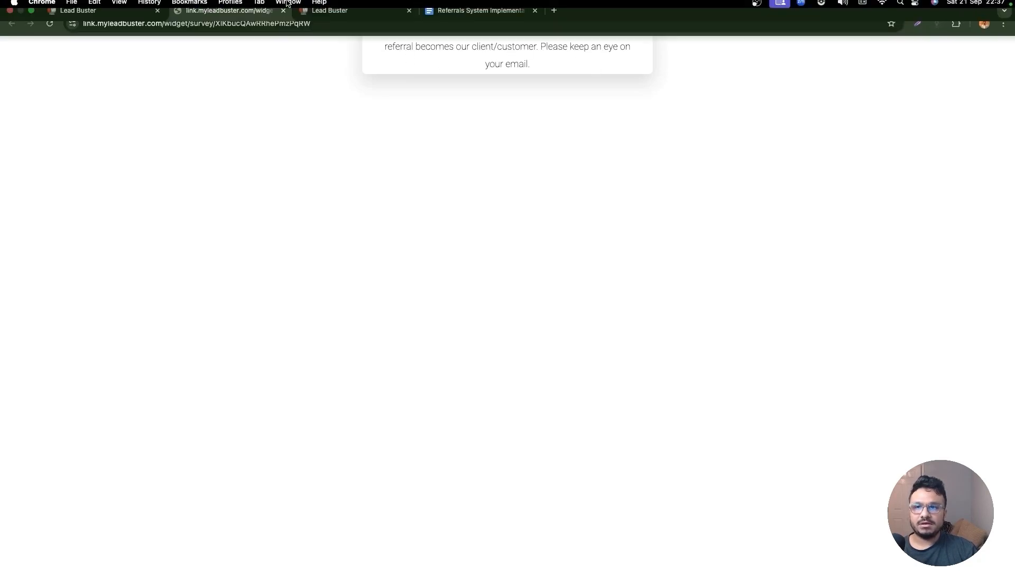
{"action": "left_click", "coordinate": [333, 24]}
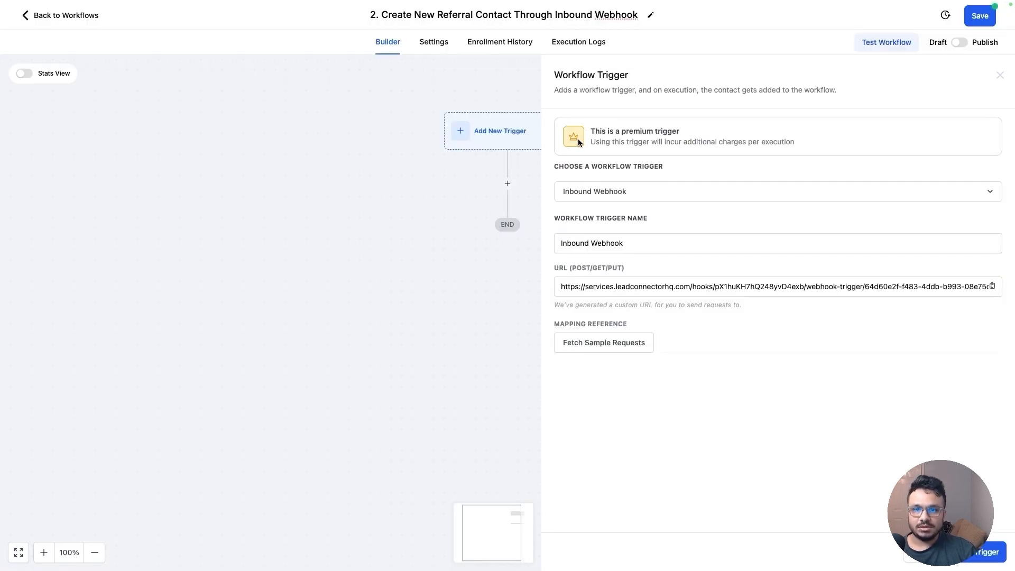
{"action": "left_click", "coordinate": [603, 344]}
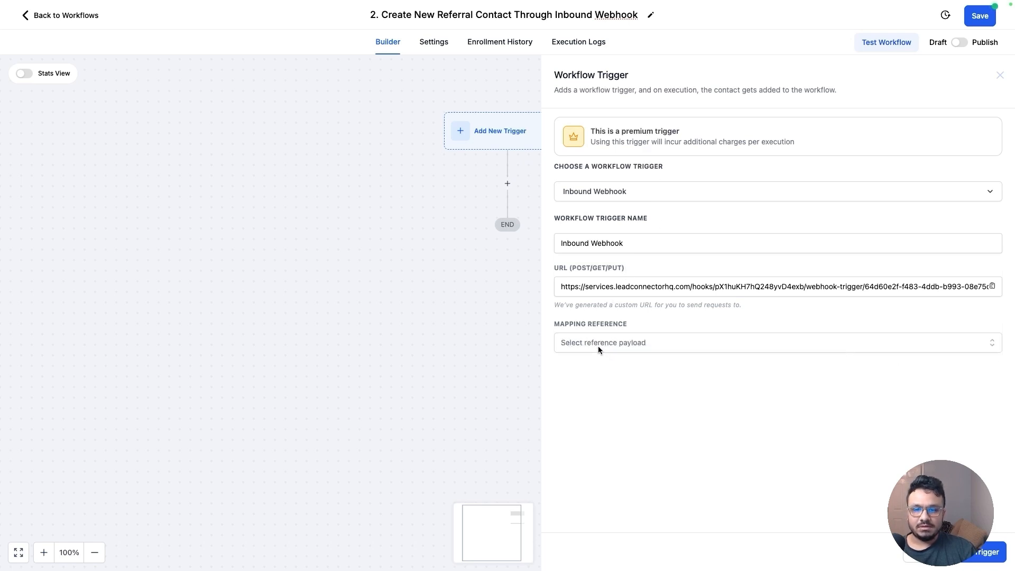
{"action": "left_click", "coordinate": [598, 346]}
{"action": "left_click", "coordinate": [655, 369]}
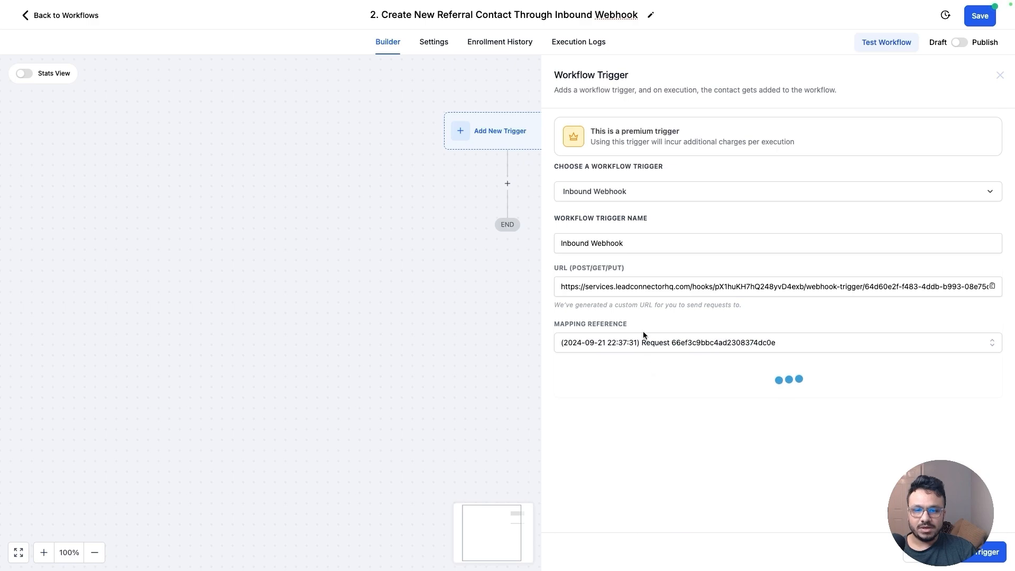
{"action": "scroll", "coordinate": [684, 320], "scroll_direction": "down", "scroll_amount": 2}
{"action": "scroll", "coordinate": [676, 386], "scroll_direction": "up", "scroll_amount": 7}
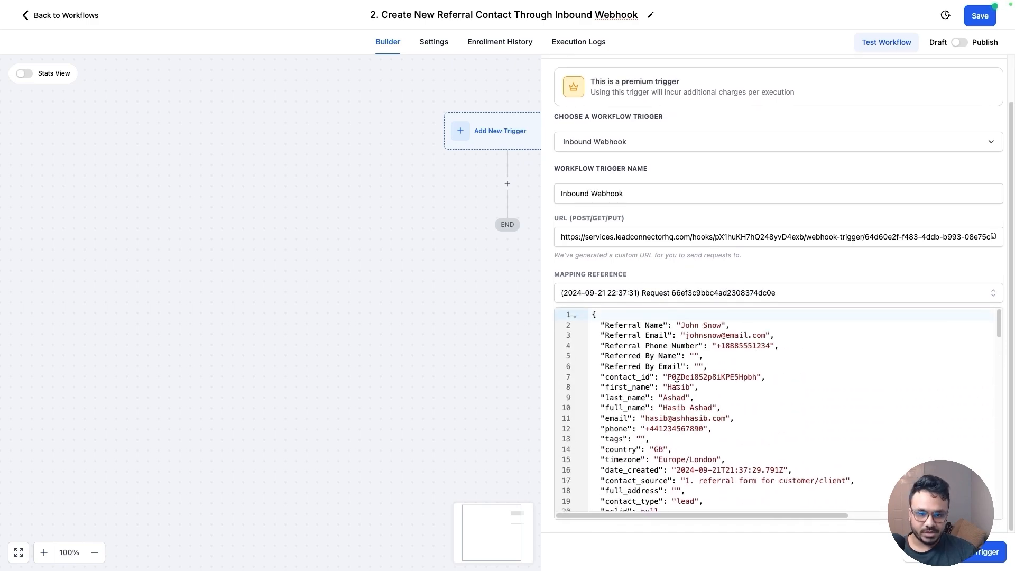
{"action": "scroll", "coordinate": [677, 386], "scroll_direction": "down", "scroll_amount": 1}
{"action": "scroll", "coordinate": [689, 349], "scroll_direction": "up", "scroll_amount": 1}
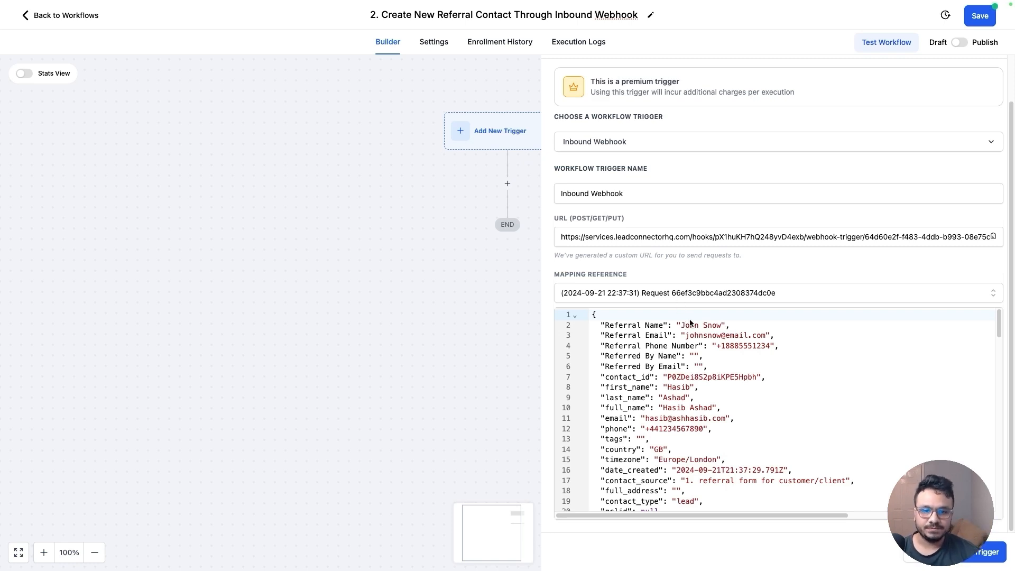
{"action": "left_click_drag", "start_coordinate": [681, 325], "coordinate": [773, 347]}
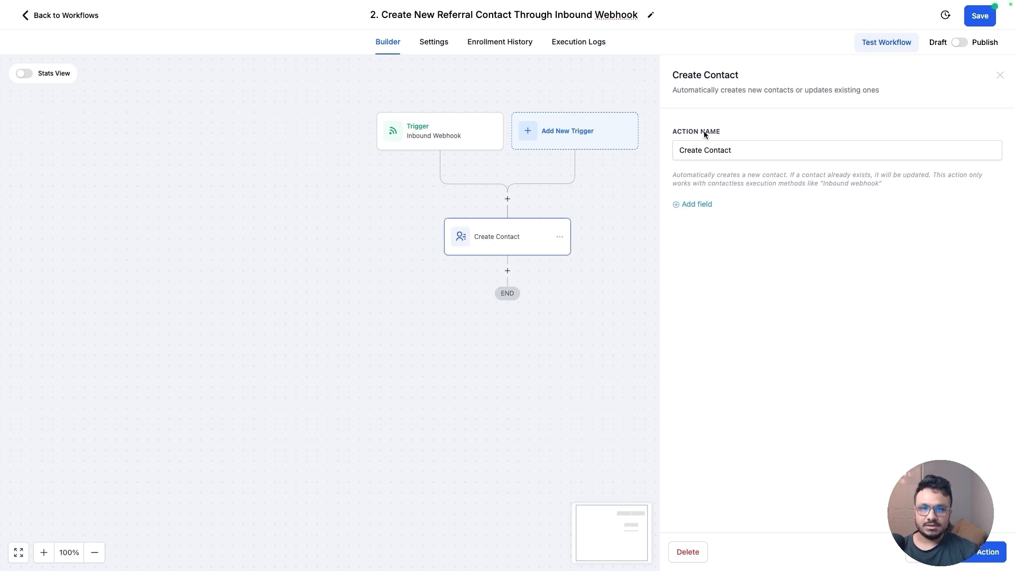
In the Create Contact action, add a Full Name field mapped to the webhook trigger's Referral Name value
{"action": "left_click", "coordinate": [689, 205]}
{"action": "left_click", "coordinate": [703, 198]}
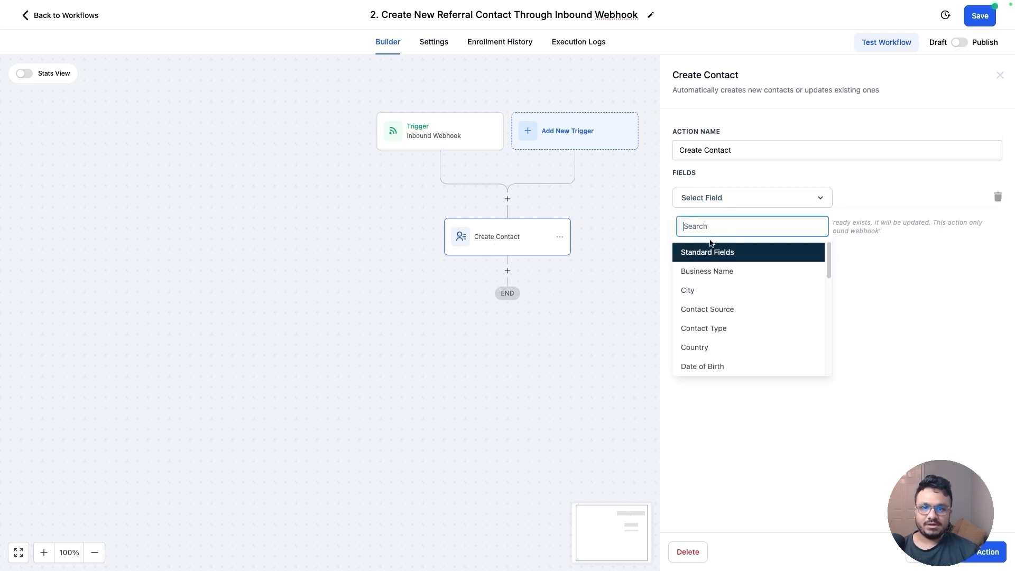
{"action": "type", "text": "fu"}
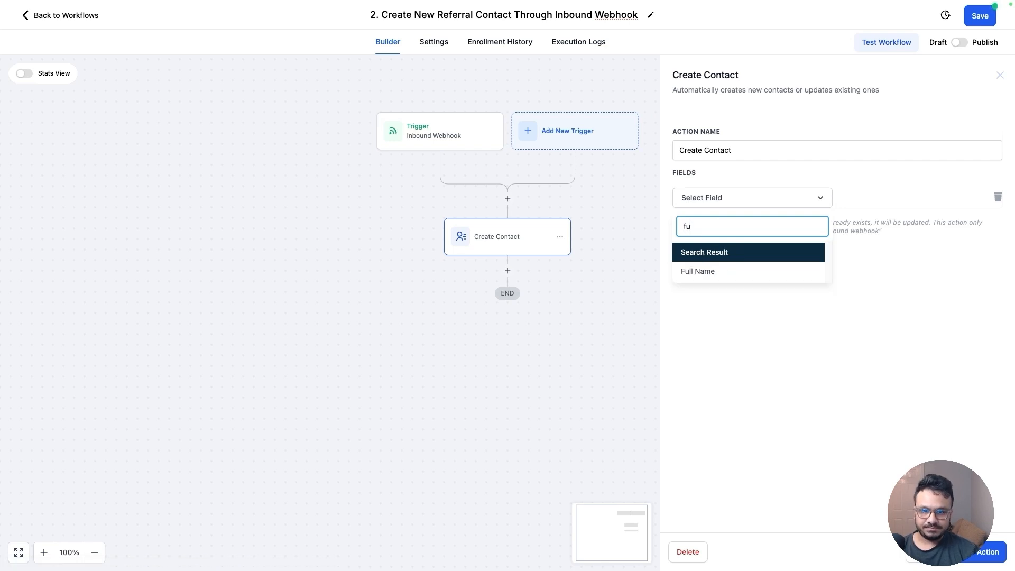
{"action": "left_click", "coordinate": [729, 272]}
{"action": "left_click", "coordinate": [882, 198]}
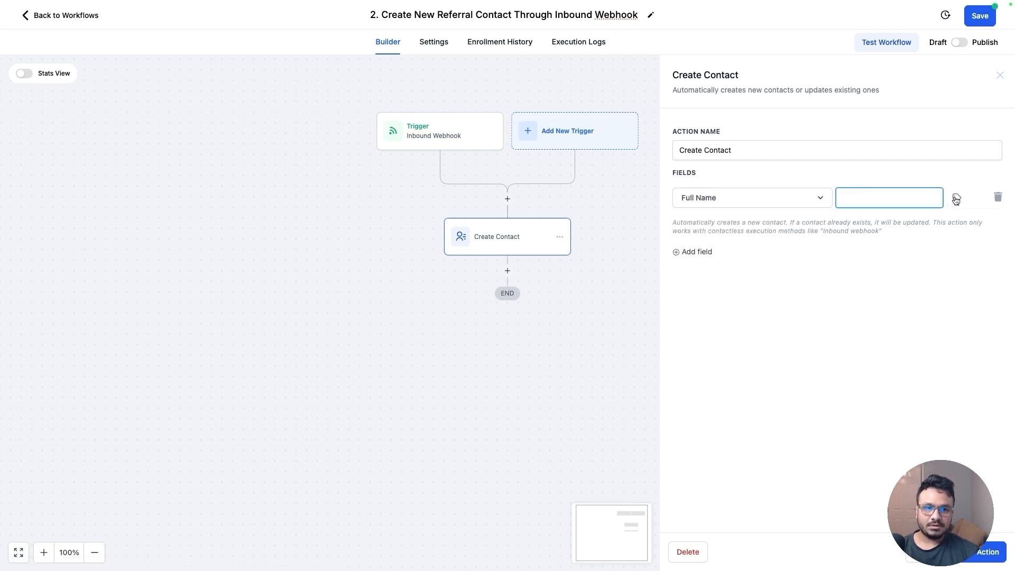
{"action": "left_click", "coordinate": [957, 201]}
{"action": "left_click", "coordinate": [932, 245]}
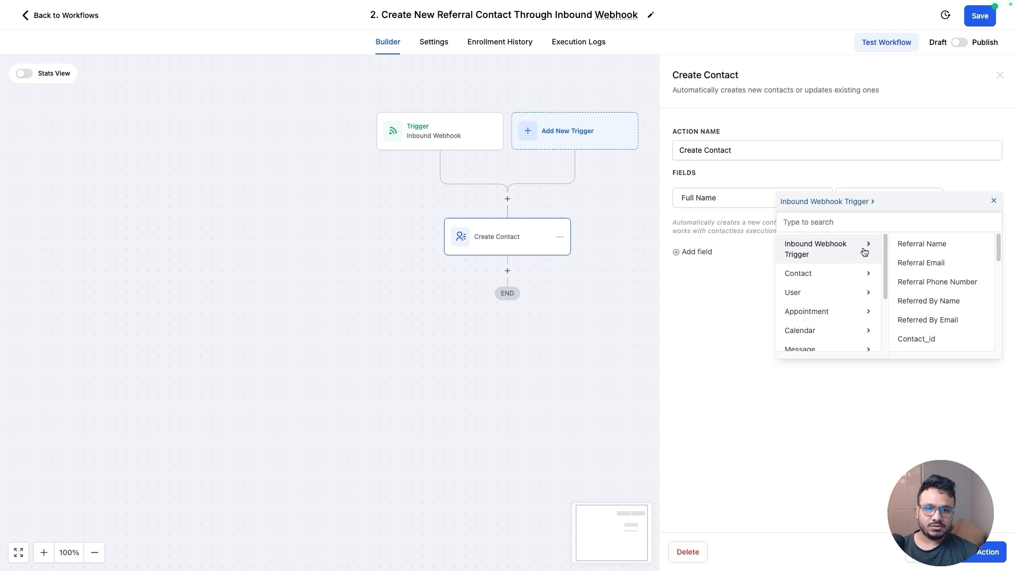
{"action": "left_click", "coordinate": [924, 244]}
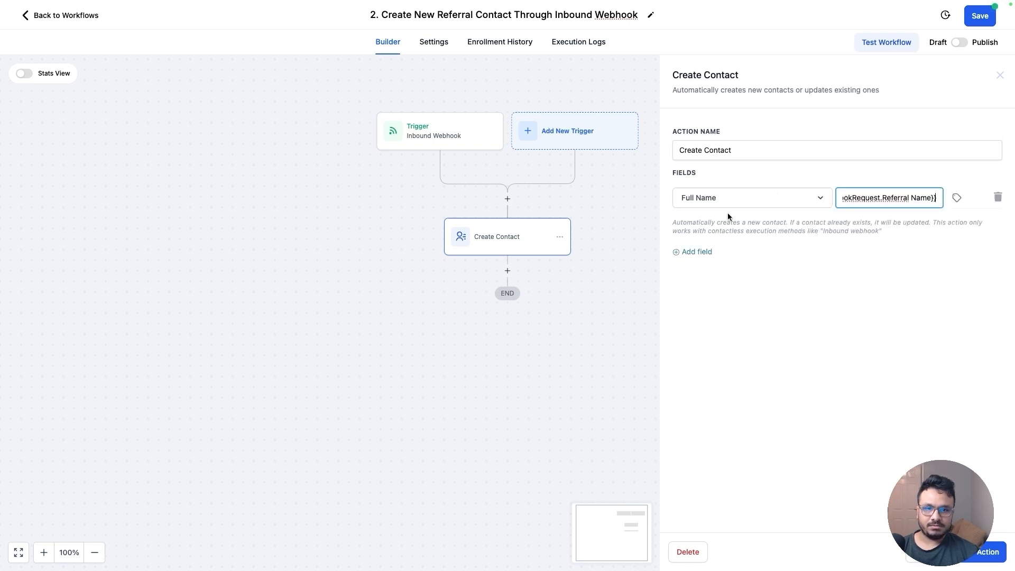
Add an Email field mapped to the webhook trigger's Referral Email value
{"action": "left_click", "coordinate": [692, 252]}
{"action": "left_click", "coordinate": [707, 233]}
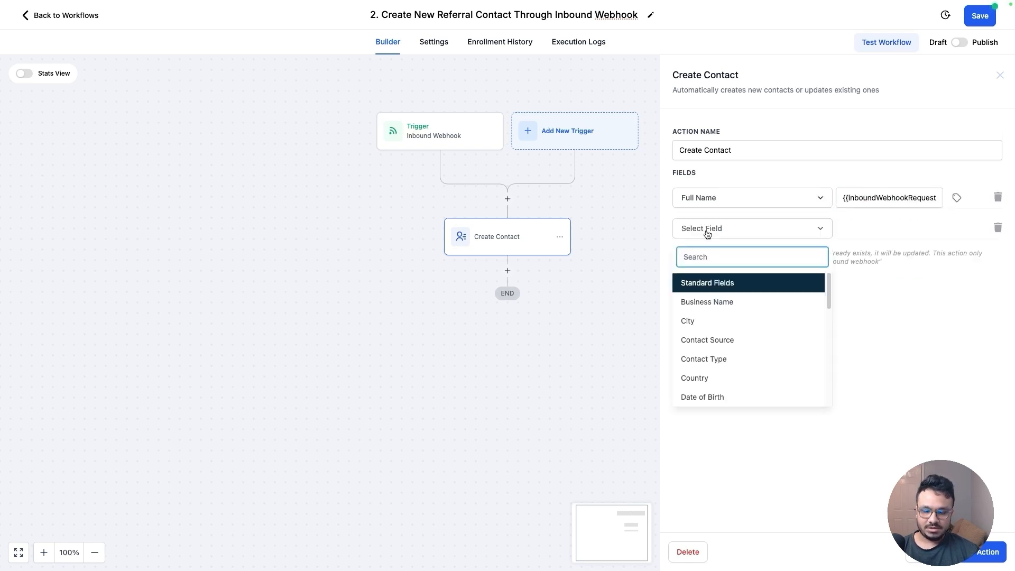
{"action": "type", "text": "email"}
{"action": "left_click", "coordinate": [740, 302]}
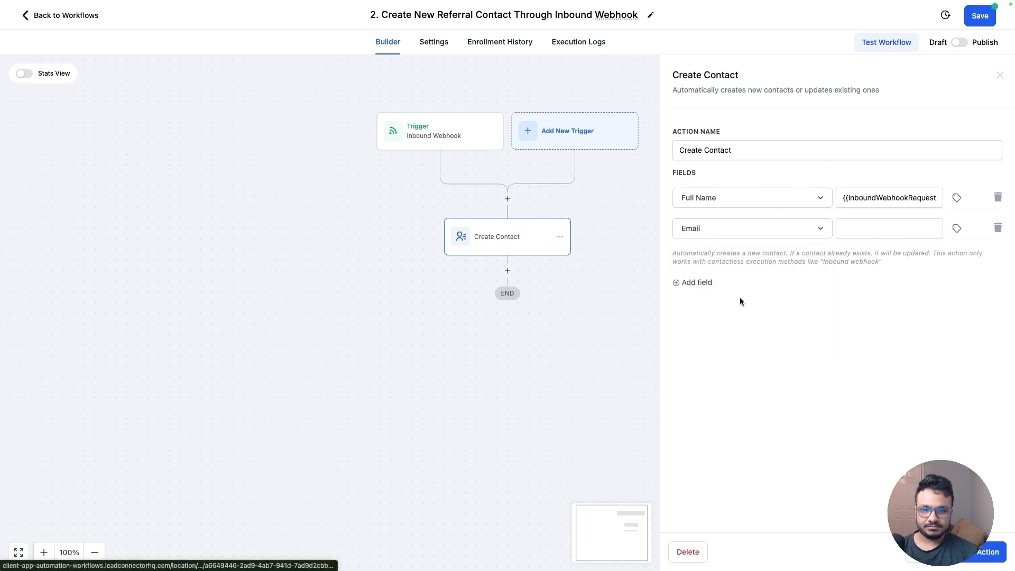
{"action": "left_click", "coordinate": [956, 228]}
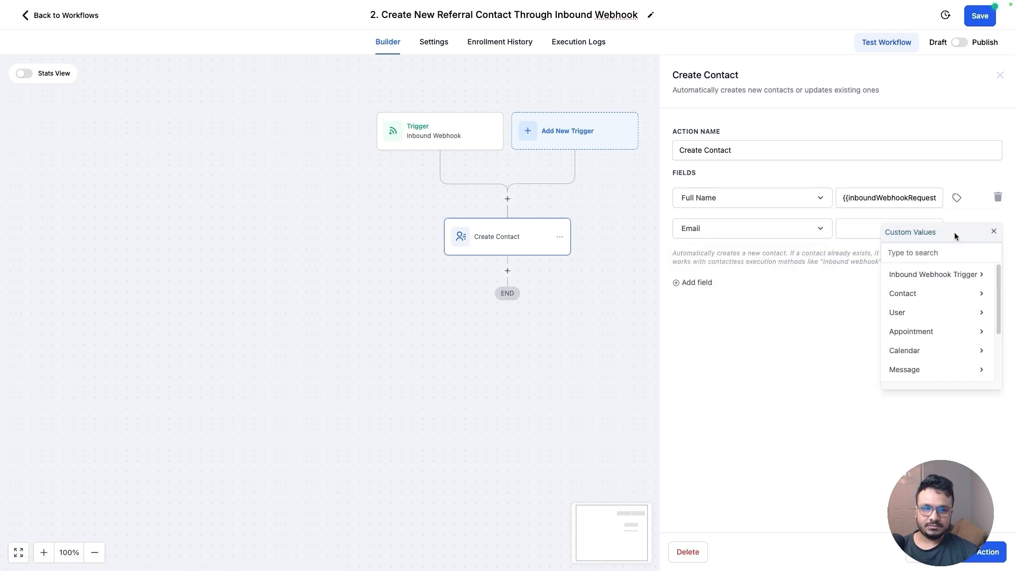
{"action": "left_click", "coordinate": [946, 284]}
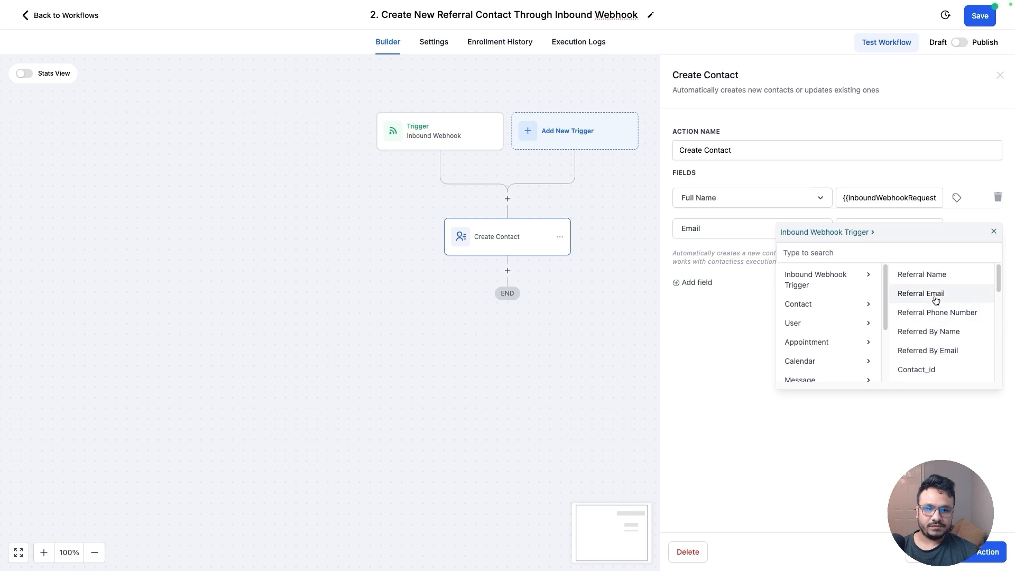
{"action": "left_click", "coordinate": [936, 300]}
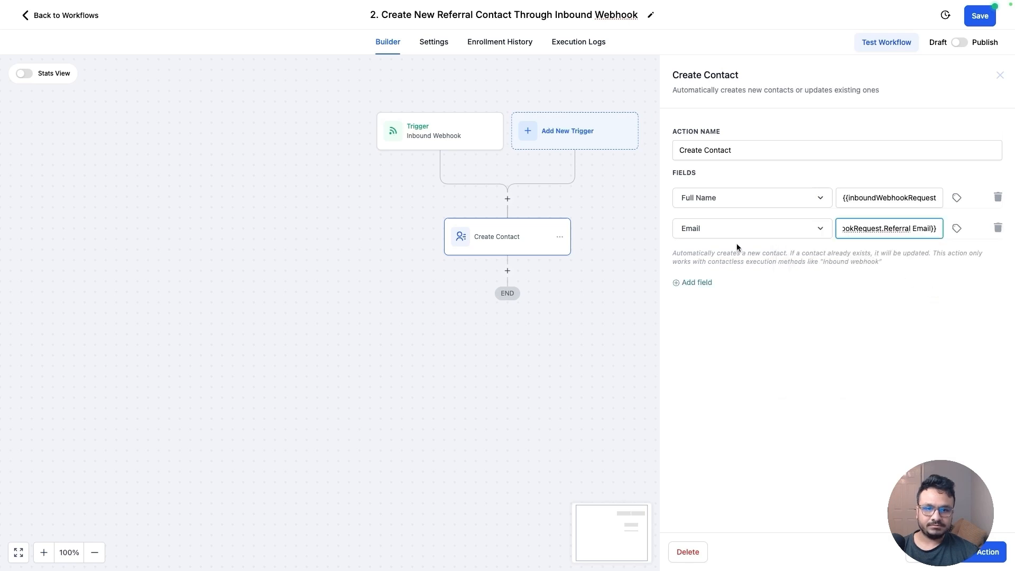
Add a Phone field mapped to the webhook trigger's Referral Phone Number value
{"action": "left_click", "coordinate": [705, 283]}
{"action": "left_click", "coordinate": [715, 260]}
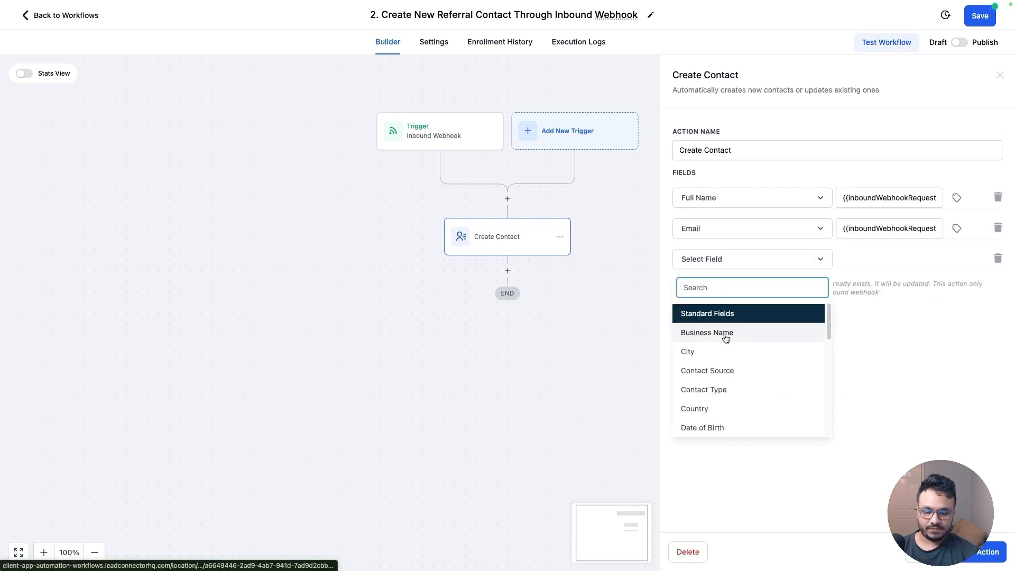
{"action": "type", "text": "ph"}
{"action": "left_click", "coordinate": [707, 335]}
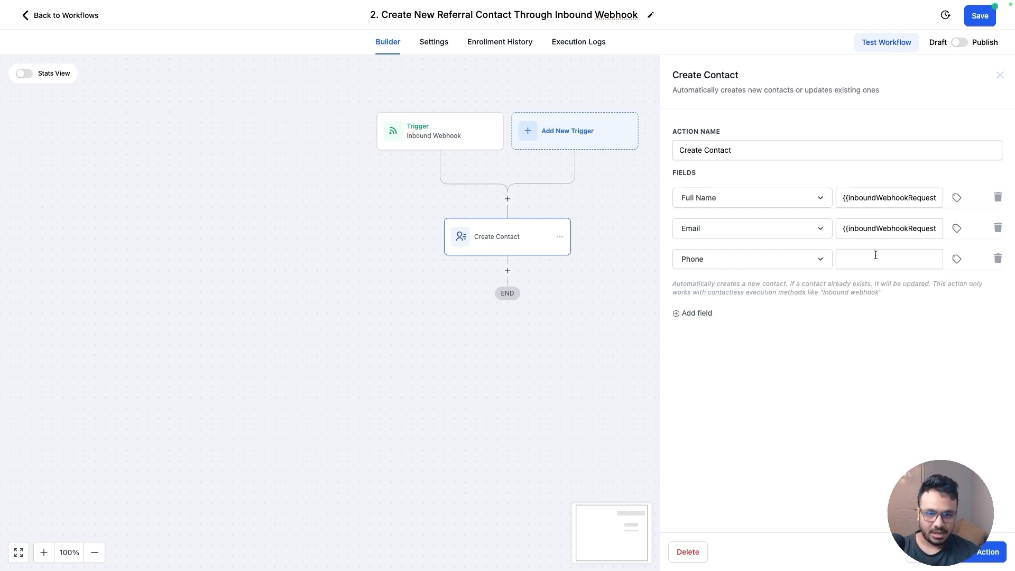
{"action": "left_click", "coordinate": [957, 260]}
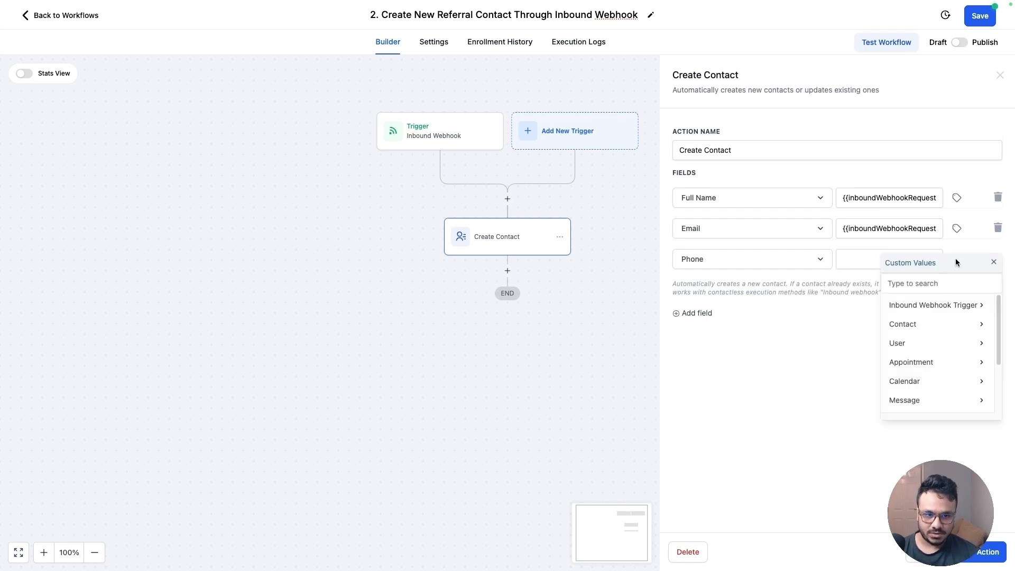
{"action": "left_click", "coordinate": [932, 306]}
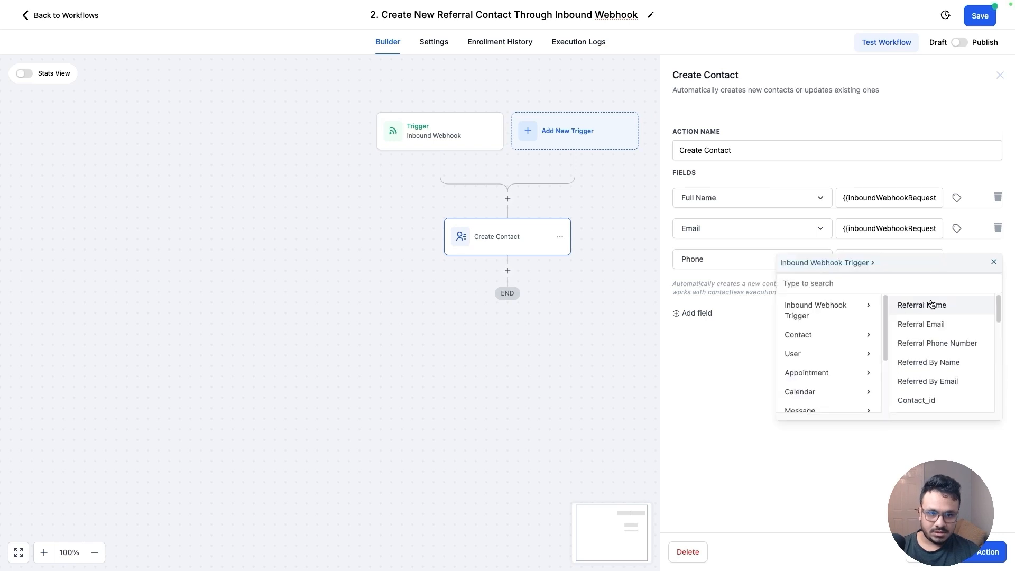
{"action": "left_click", "coordinate": [929, 340]}
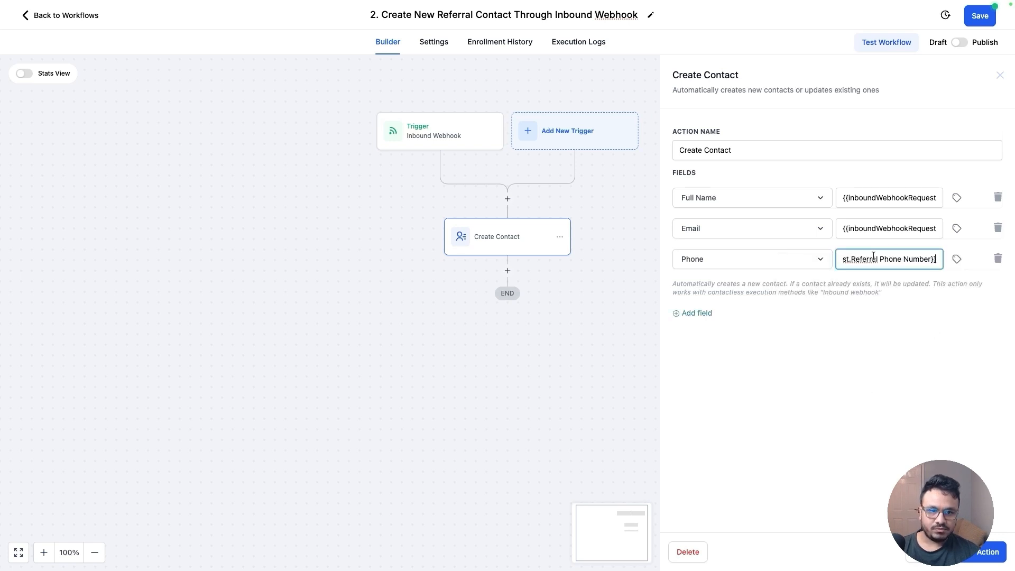
Add a Referred By Name field mapped to the webhook trigger's Full_name value
{"action": "left_click", "coordinate": [704, 314]}
{"action": "left_click", "coordinate": [710, 299]}
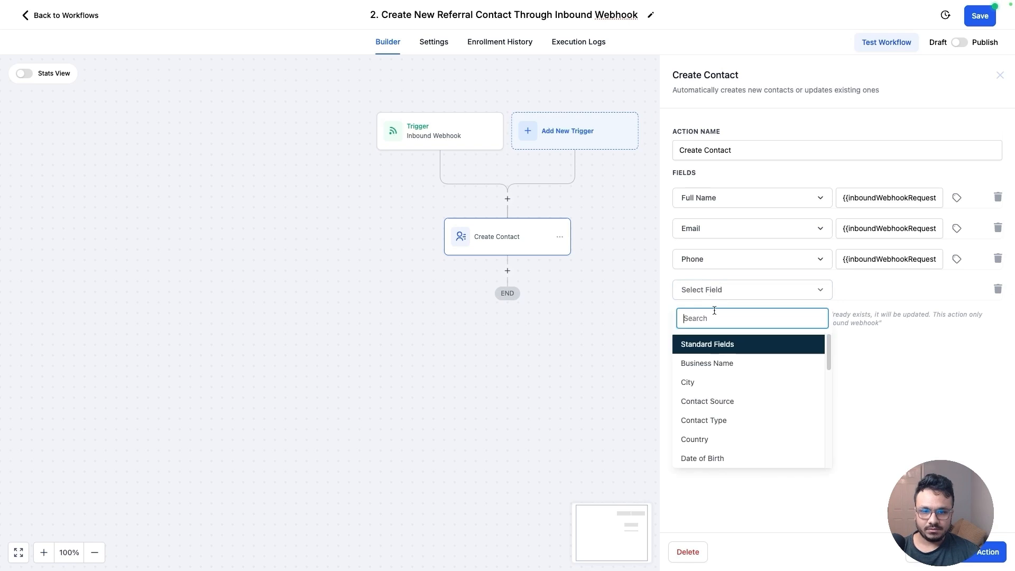
{"action": "type", "text": "ref"}
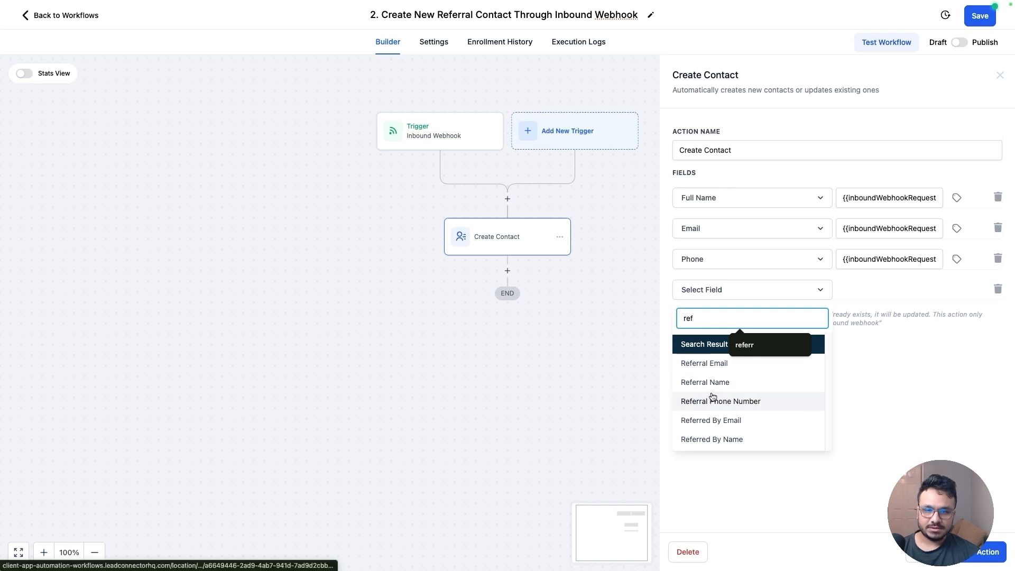
{"action": "left_click", "coordinate": [711, 439]}
{"action": "left_click", "coordinate": [956, 292]}
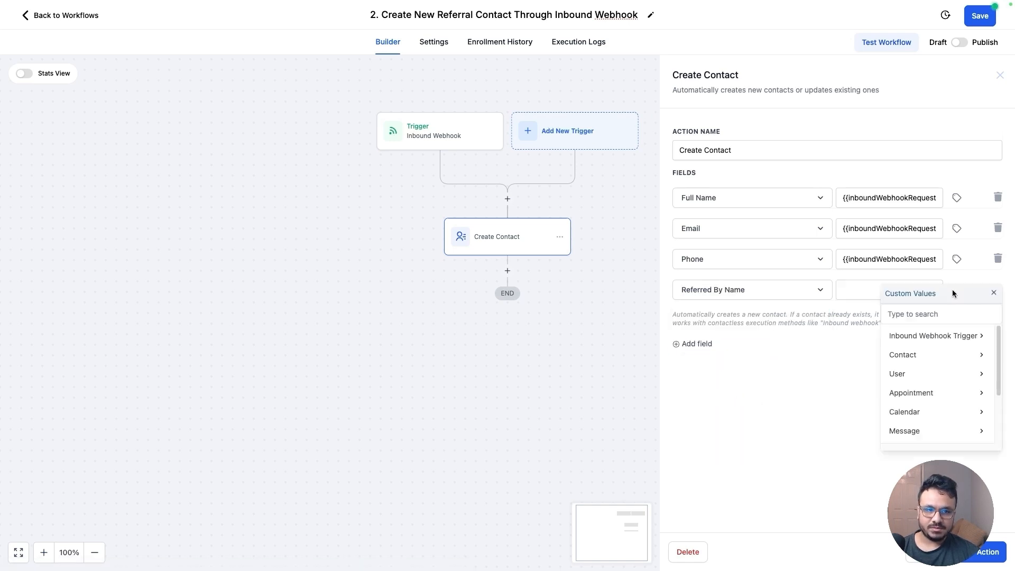
{"action": "left_click", "coordinate": [940, 338]}
{"action": "scroll", "coordinate": [917, 383], "scroll_direction": "down", "scroll_amount": 2}
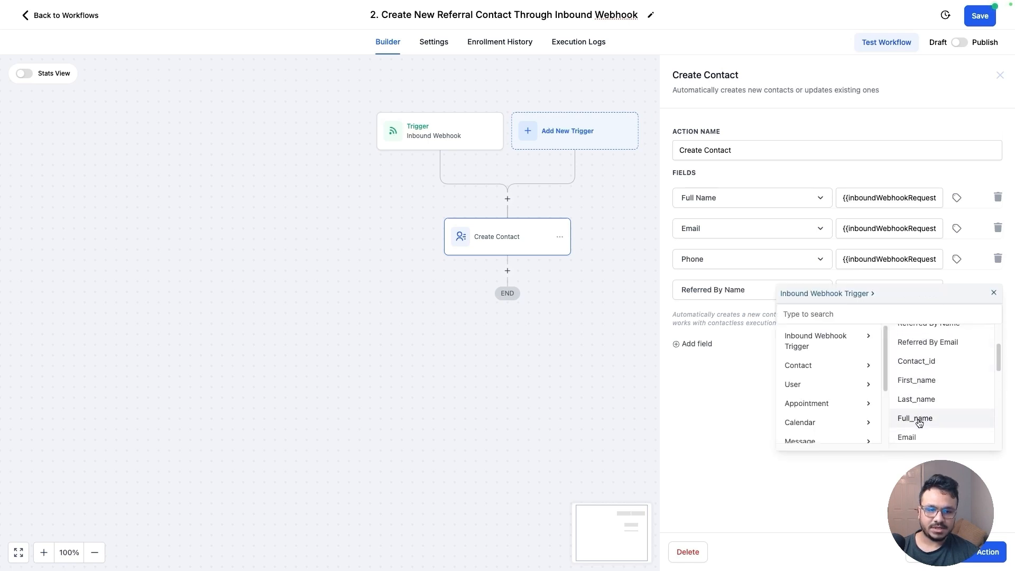
{"action": "left_click", "coordinate": [922, 425]}
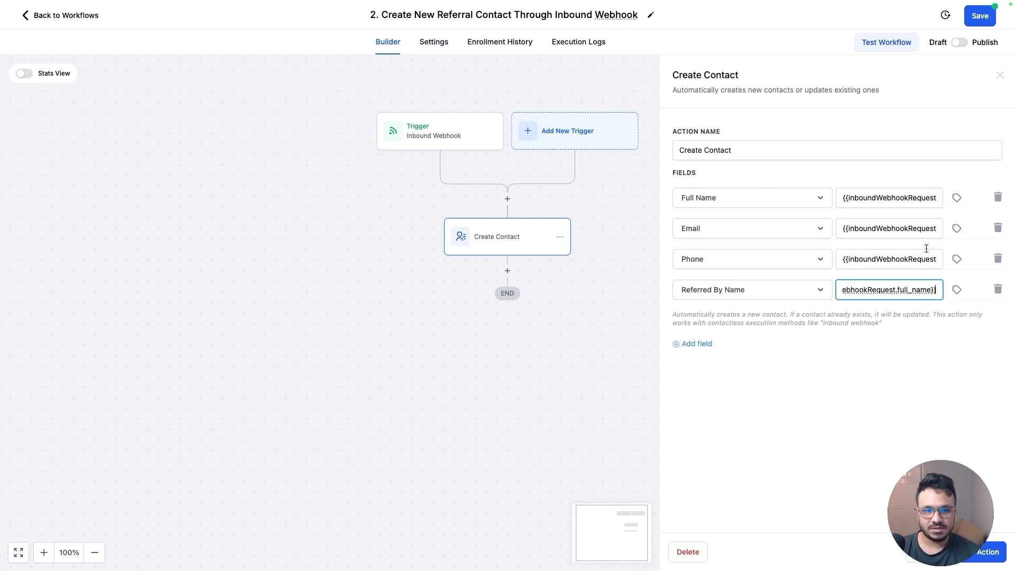
Add a Referred By Email field mapped to the webhook trigger's Email value
{"action": "left_click", "coordinate": [698, 344]}
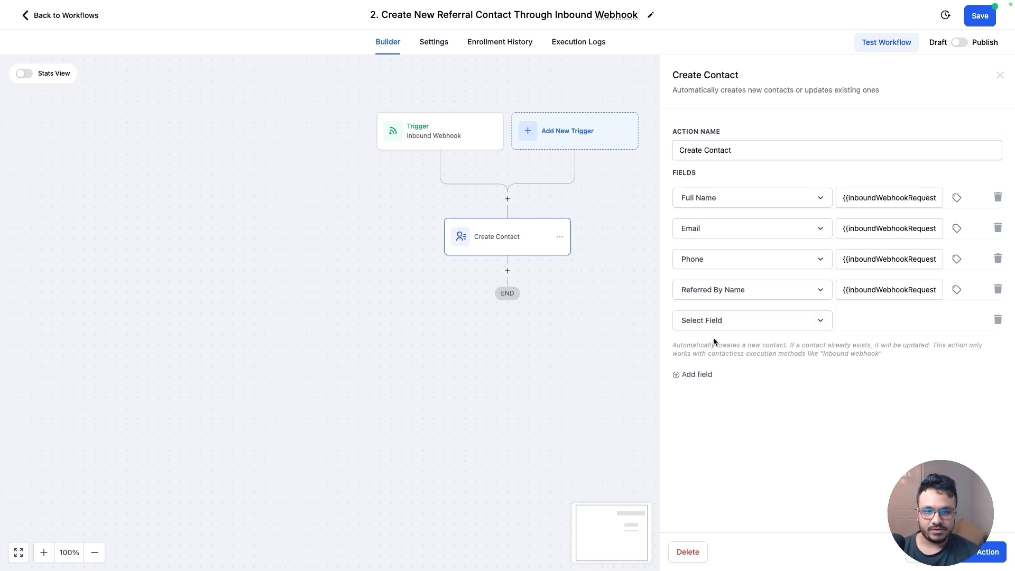
{"action": "left_click", "coordinate": [717, 320]}
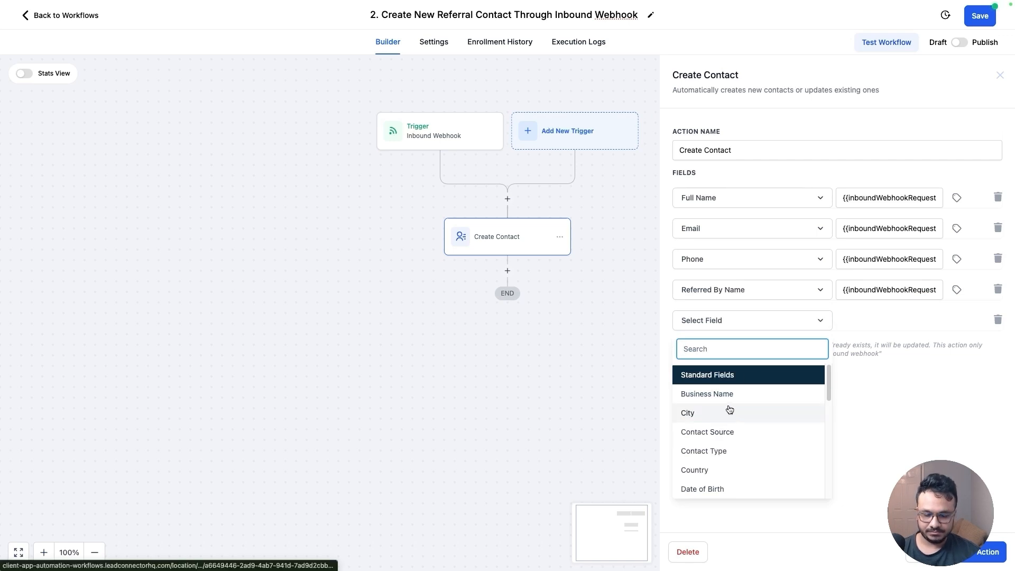
{"action": "type", "text": "referred"}
{"action": "left_click", "coordinate": [704, 394]}
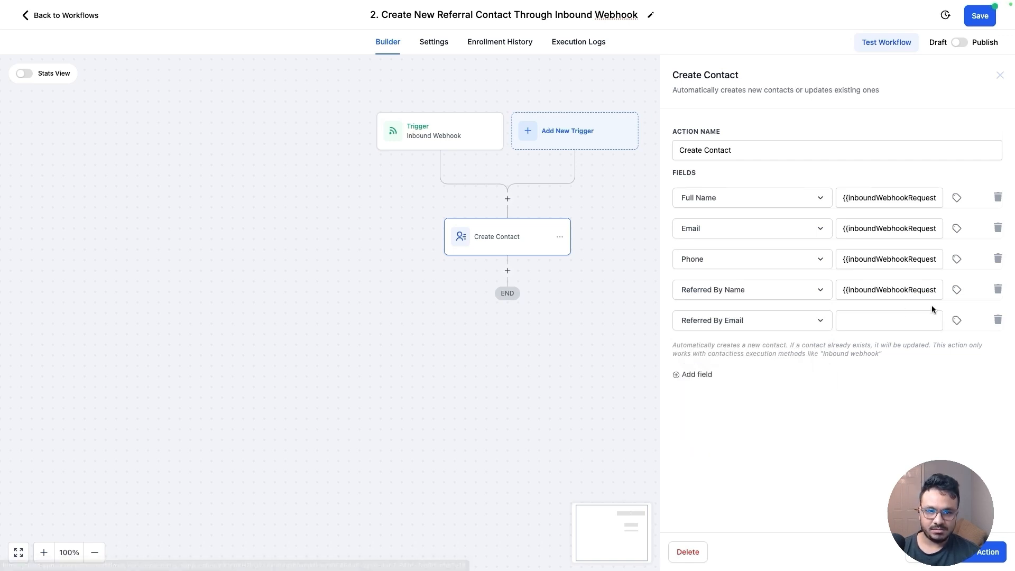
{"action": "left_click", "coordinate": [956, 321]}
{"action": "left_click", "coordinate": [917, 365]}
{"action": "scroll", "coordinate": [934, 395], "scroll_direction": "down", "scroll_amount": 2}
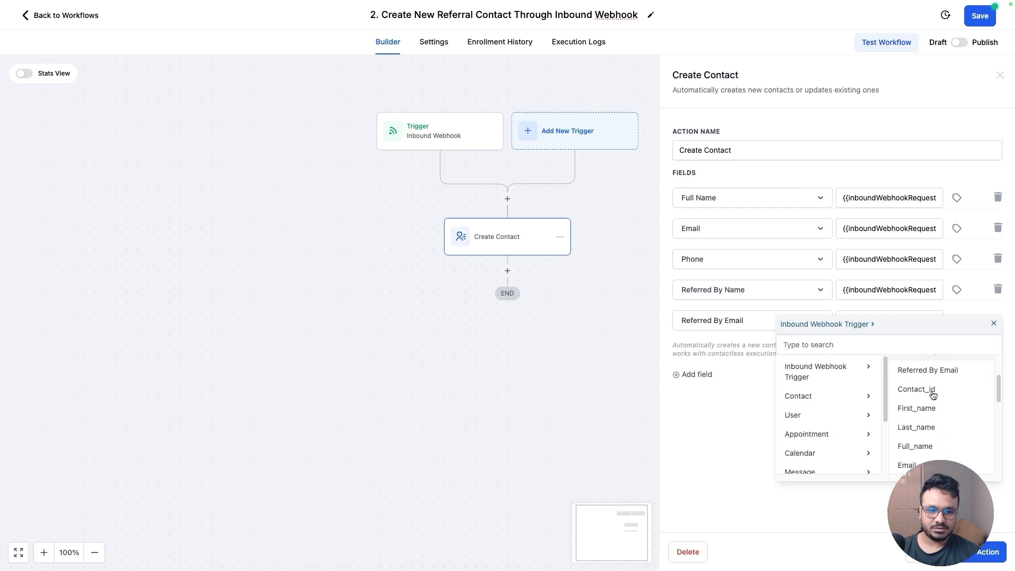
{"action": "left_click", "coordinate": [922, 459]}
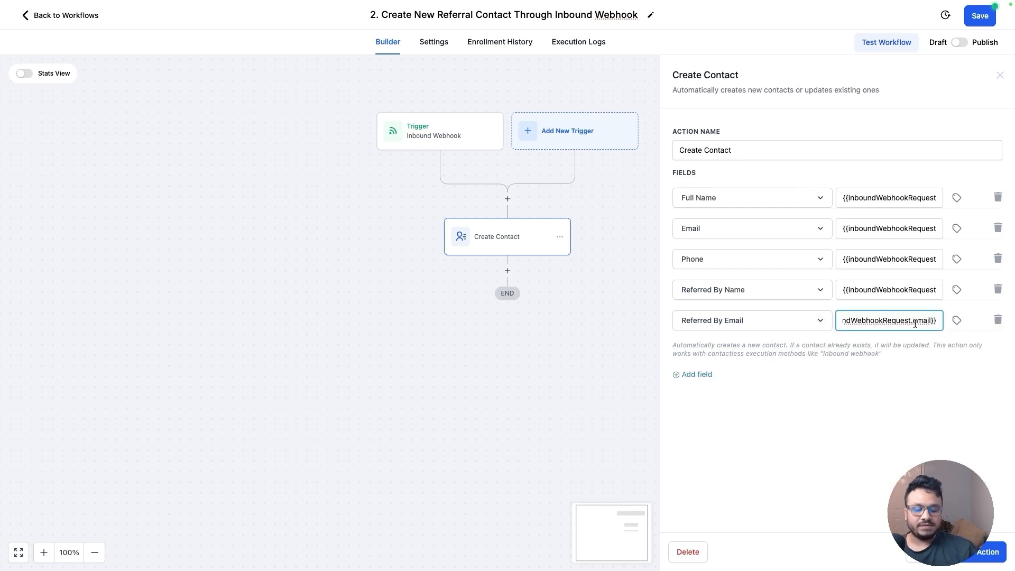
Save the Create Contact action, switch the workflow to Publish, and save the workflow
{"action": "left_click", "coordinate": [978, 561]}
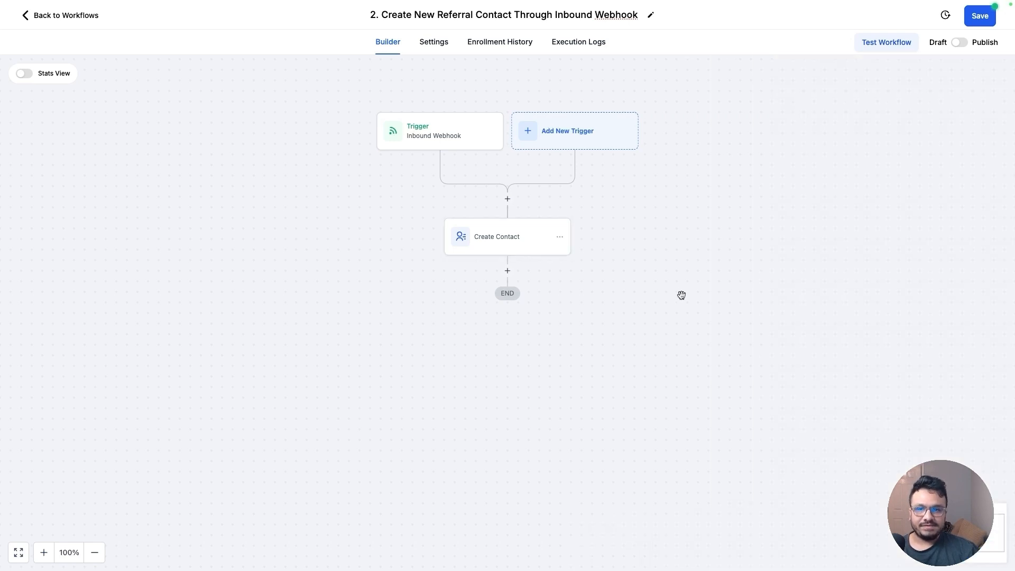
{"action": "left_click", "coordinate": [960, 42]}
{"action": "left_click", "coordinate": [980, 17]}
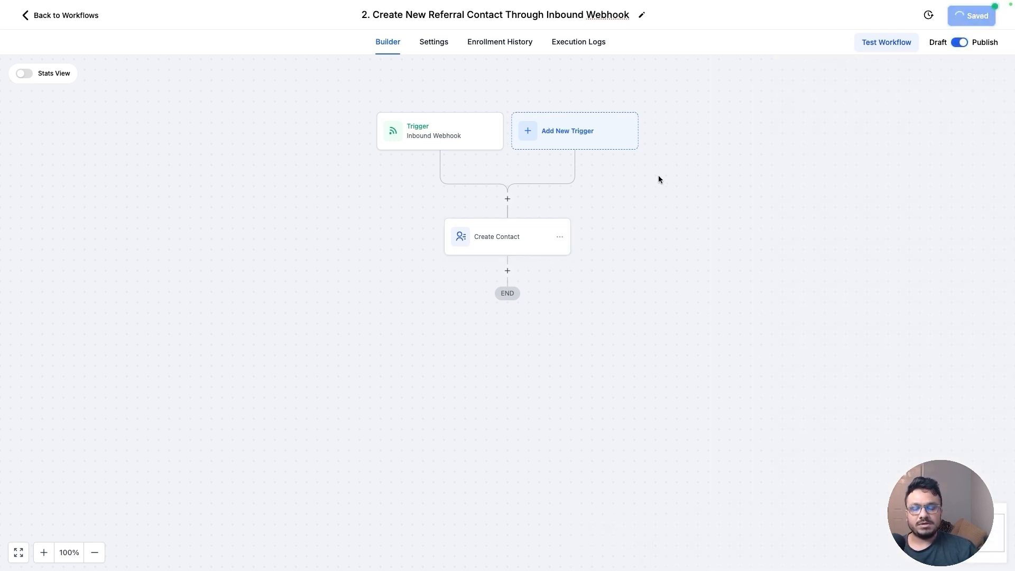
{"action": "left_click", "coordinate": [996, 18]}
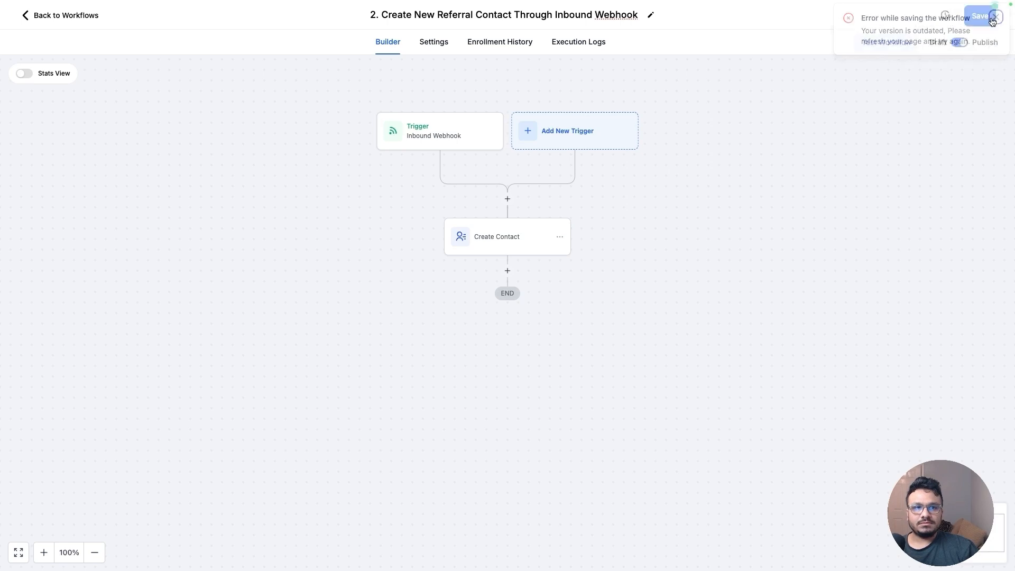
{"action": "left_click", "coordinate": [979, 16]}
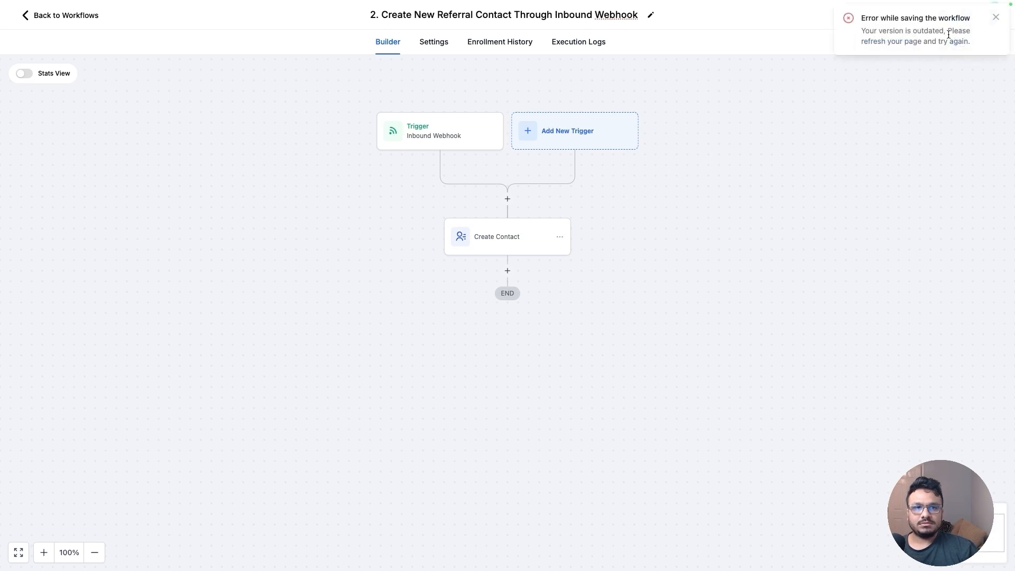
{"action": "left_click", "coordinate": [993, 18]}
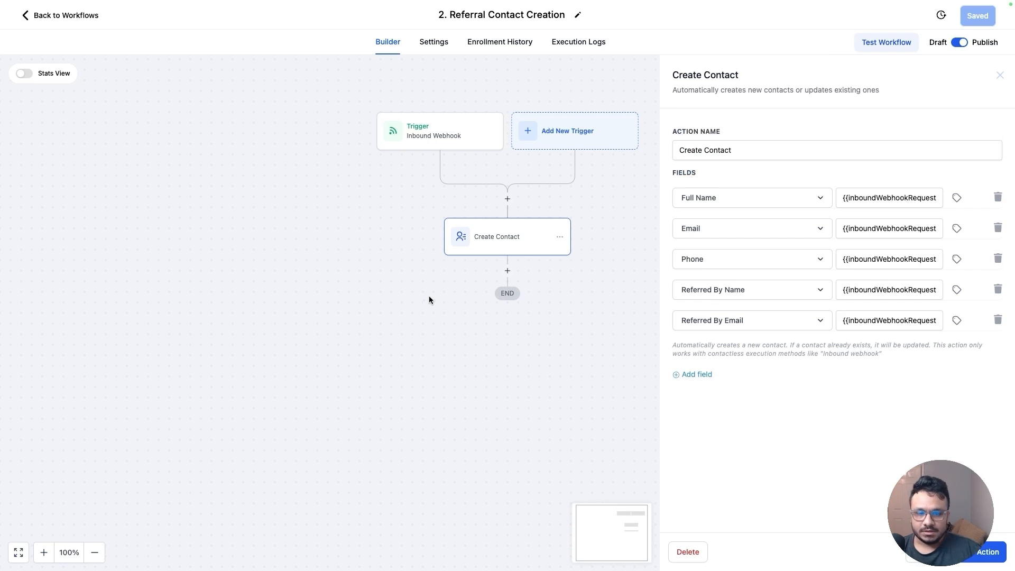
Review the referral and referrer fields in the inbound webhook trigger's mapping reference payload
{"action": "scroll", "coordinate": [444, 170], "scroll_direction": "up", "scroll_amount": 1}
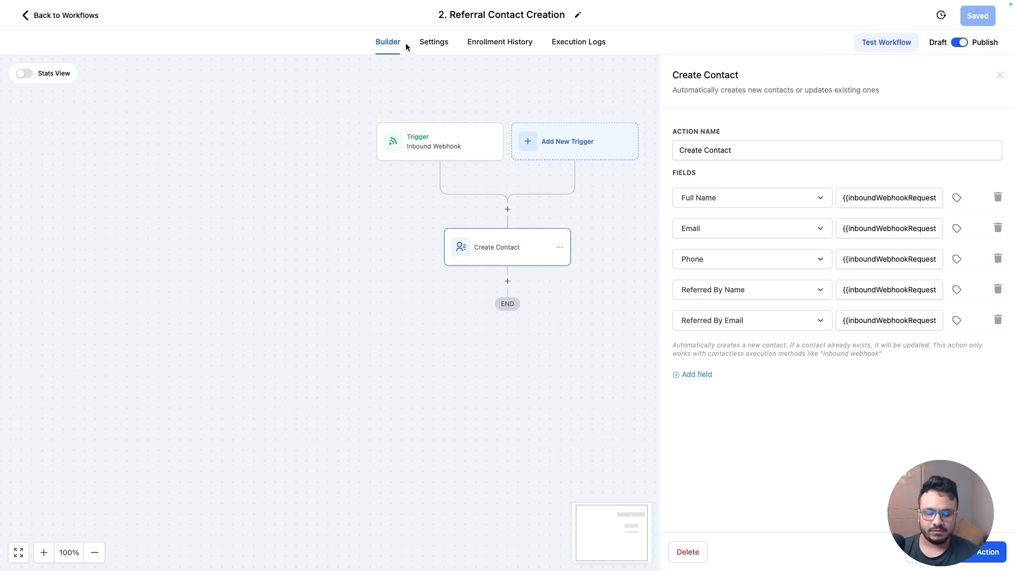
{"action": "left_click", "coordinate": [447, 146]}
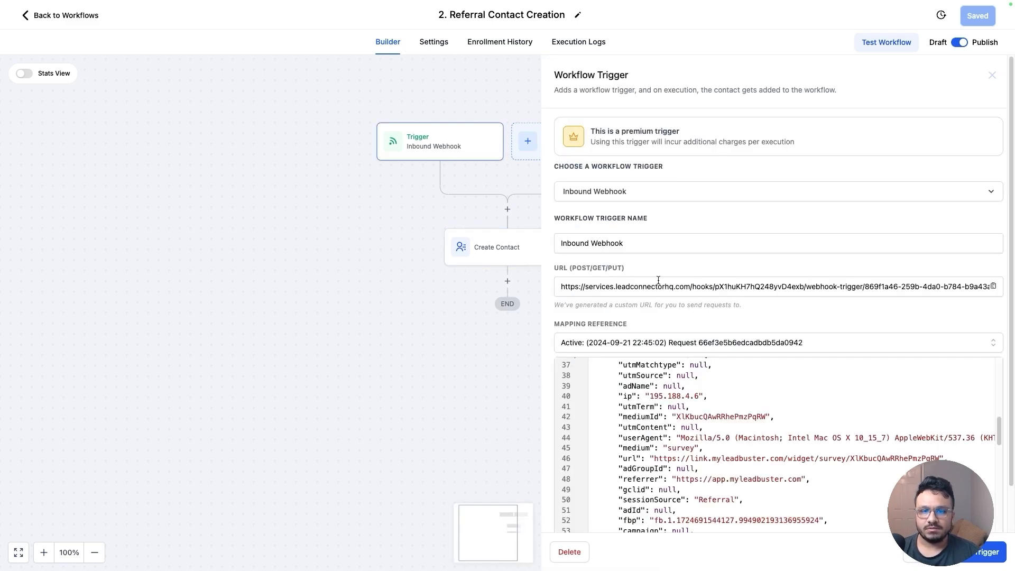
{"action": "scroll", "coordinate": [698, 323], "scroll_direction": "down", "scroll_amount": 2}
{"action": "scroll", "coordinate": [666, 360], "scroll_direction": "up", "scroll_amount": 10}
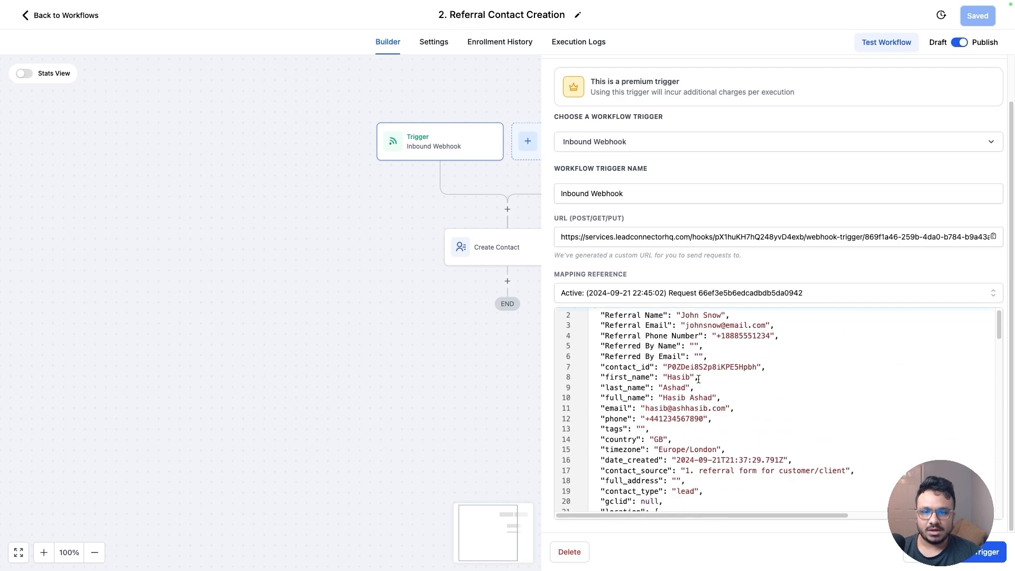
{"action": "left_click_drag", "start_coordinate": [605, 325], "coordinate": [718, 323]}
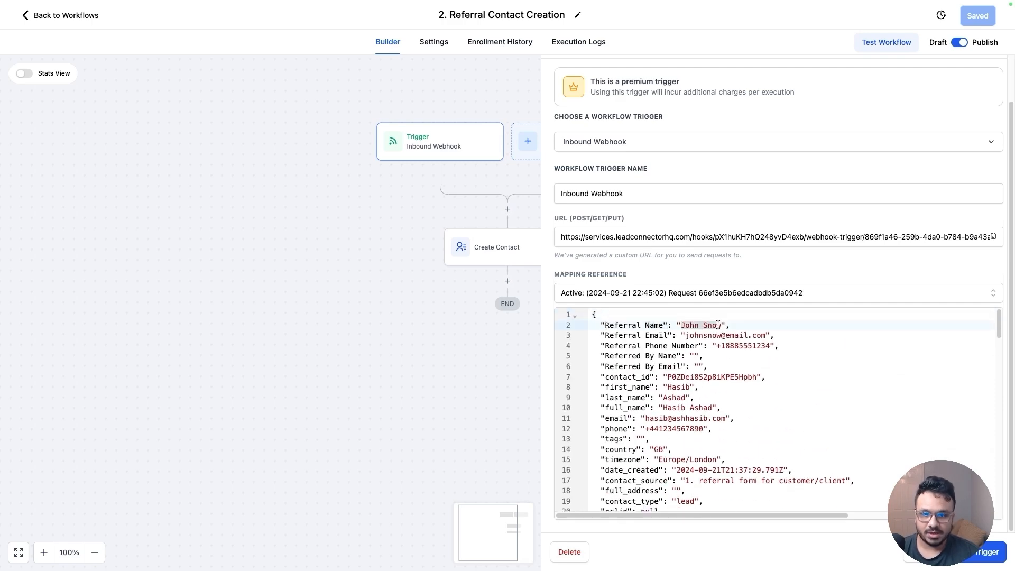
{"action": "left_click", "coordinate": [617, 334]}
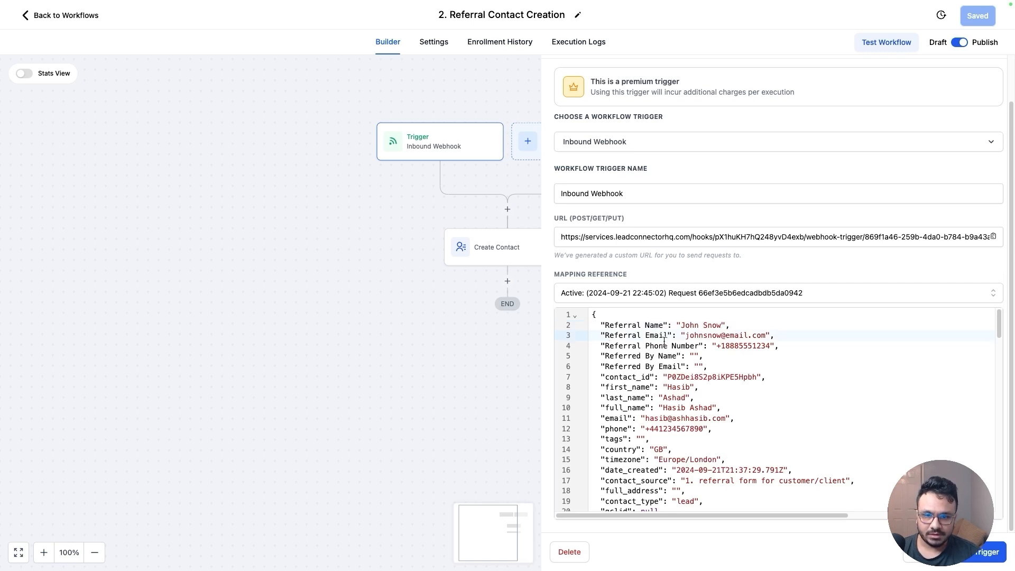
{"action": "left_click_drag", "start_coordinate": [772, 345], "coordinate": [608, 325]}
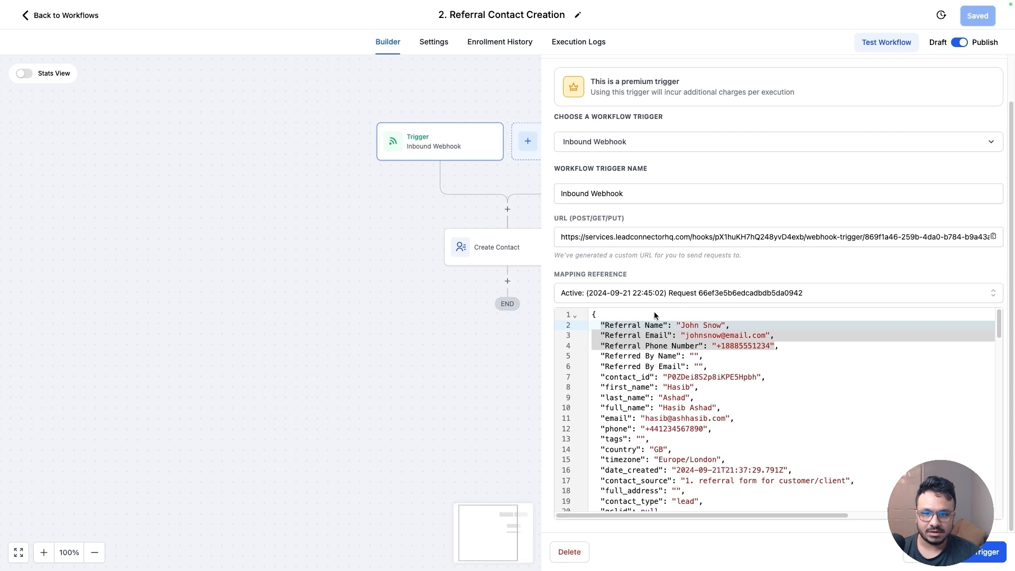
{"action": "left_click", "coordinate": [648, 378]}
{"action": "scroll", "coordinate": [645, 381], "scroll_direction": "down", "scroll_amount": 1}
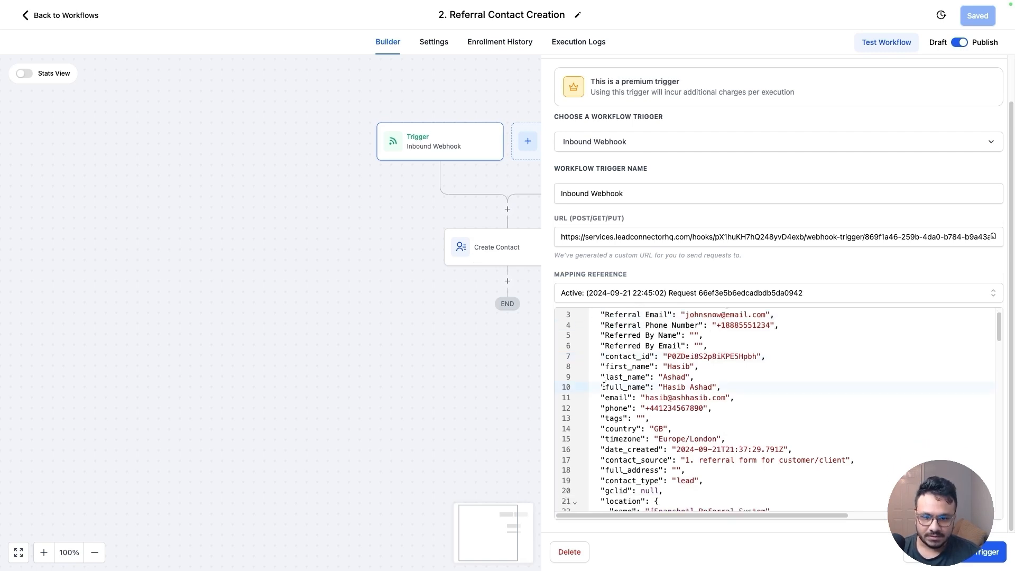
{"action": "left_click_drag", "start_coordinate": [603, 386], "coordinate": [733, 393]}
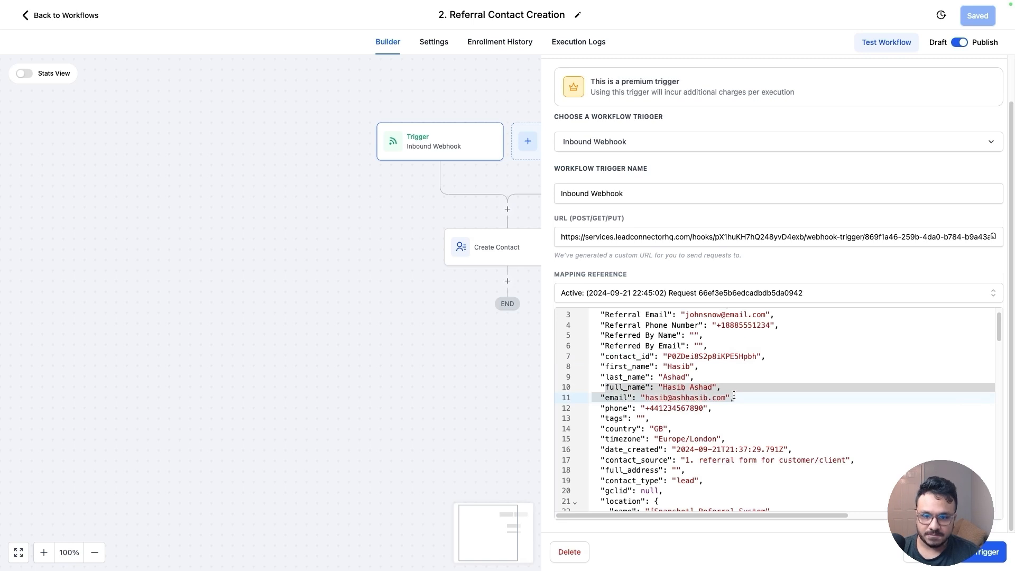
{"action": "left_click", "coordinate": [629, 389]}
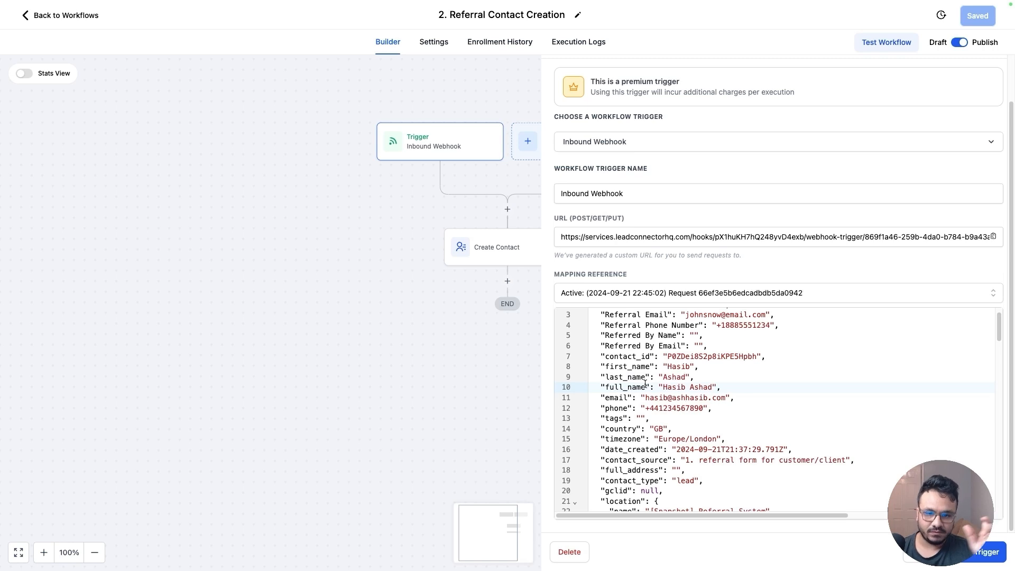
Compare the Create Contact field mappings against the trigger's mapping reference payload
{"action": "left_click", "coordinate": [494, 258]}
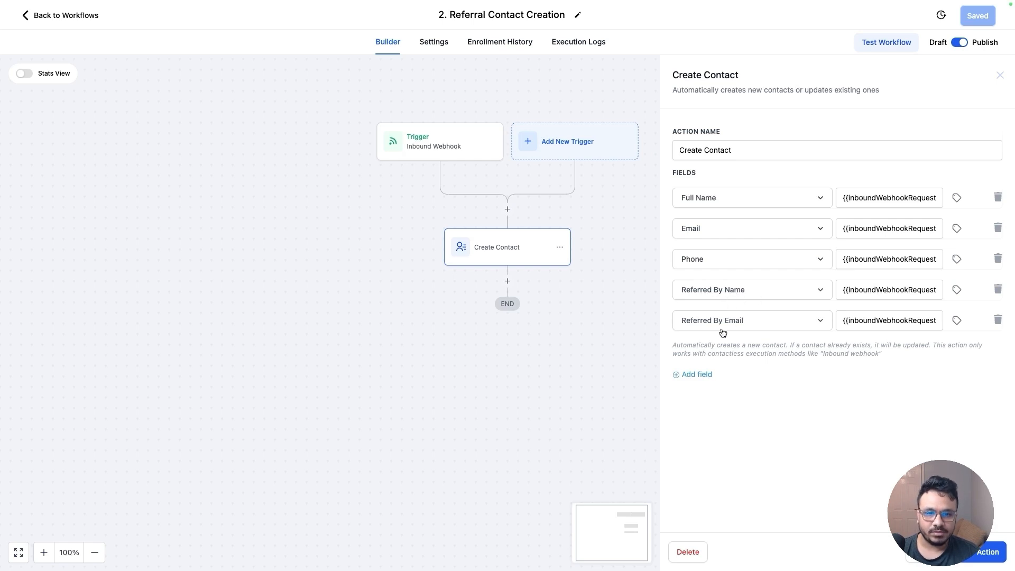
{"action": "left_click_drag", "start_coordinate": [905, 294], "coordinate": [939, 290]}
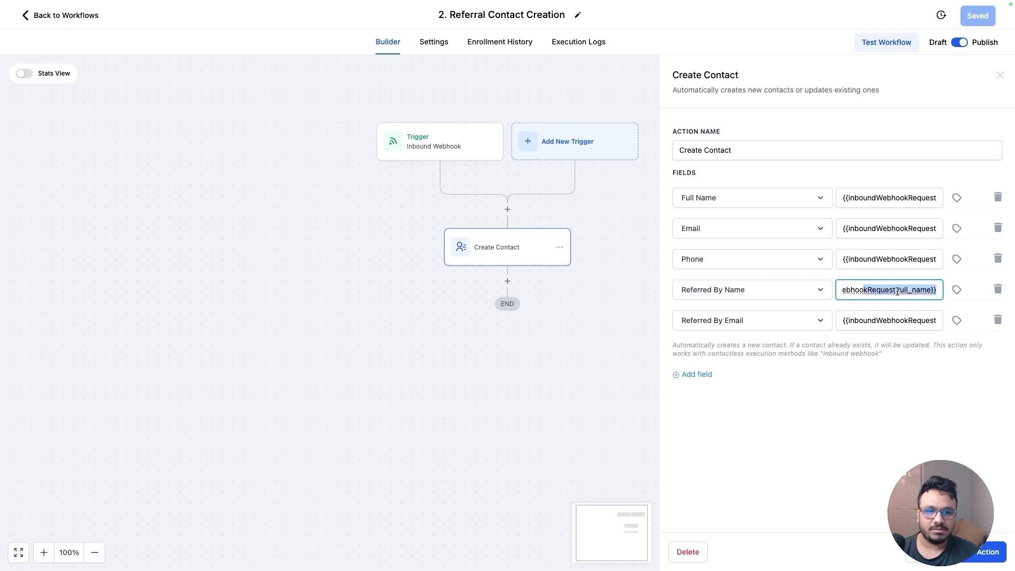
{"action": "left_click", "coordinate": [455, 149]}
{"action": "scroll", "coordinate": [741, 413], "scroll_direction": "down", "scroll_amount": 3}
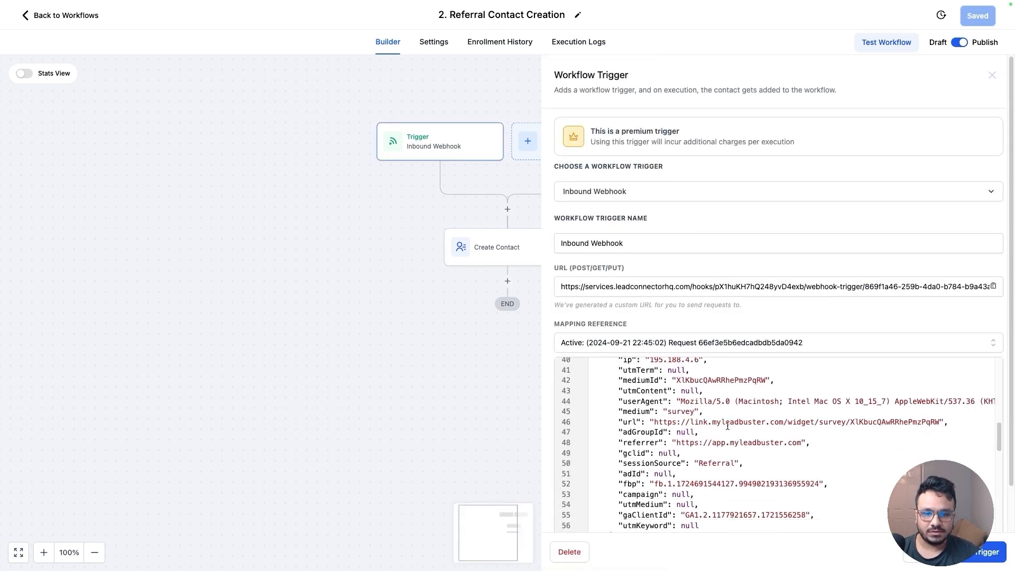
{"action": "scroll", "coordinate": [692, 468], "scroll_direction": "up", "scroll_amount": 6}
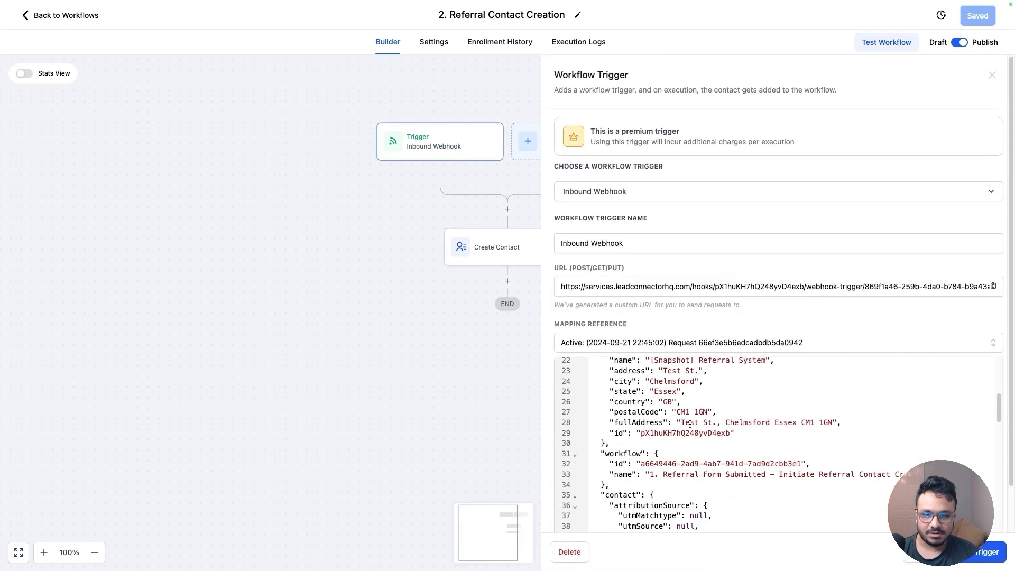
{"action": "scroll", "coordinate": [687, 426], "scroll_direction": "up", "scroll_amount": 3}
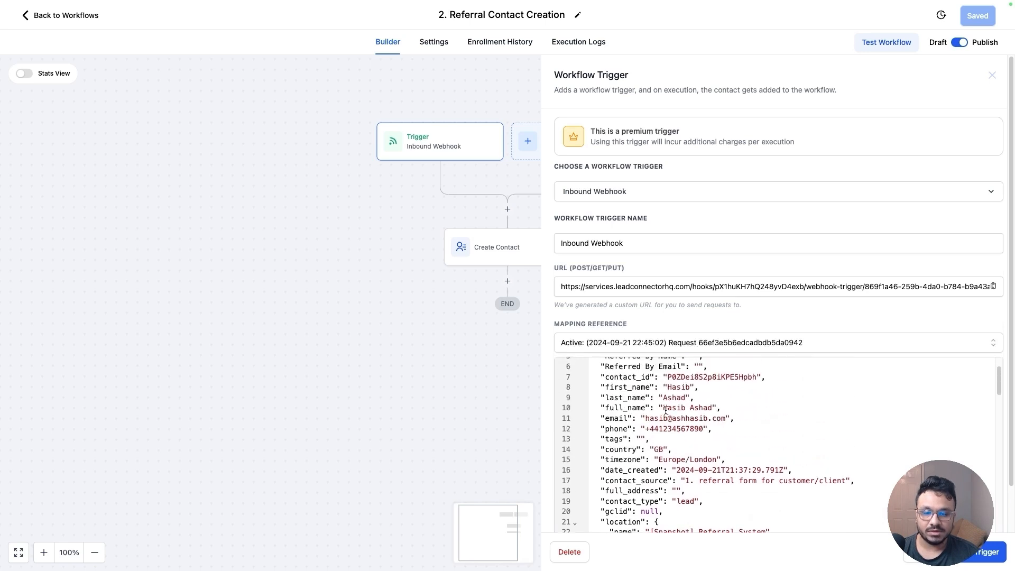
{"action": "left_click", "coordinate": [992, 75]}
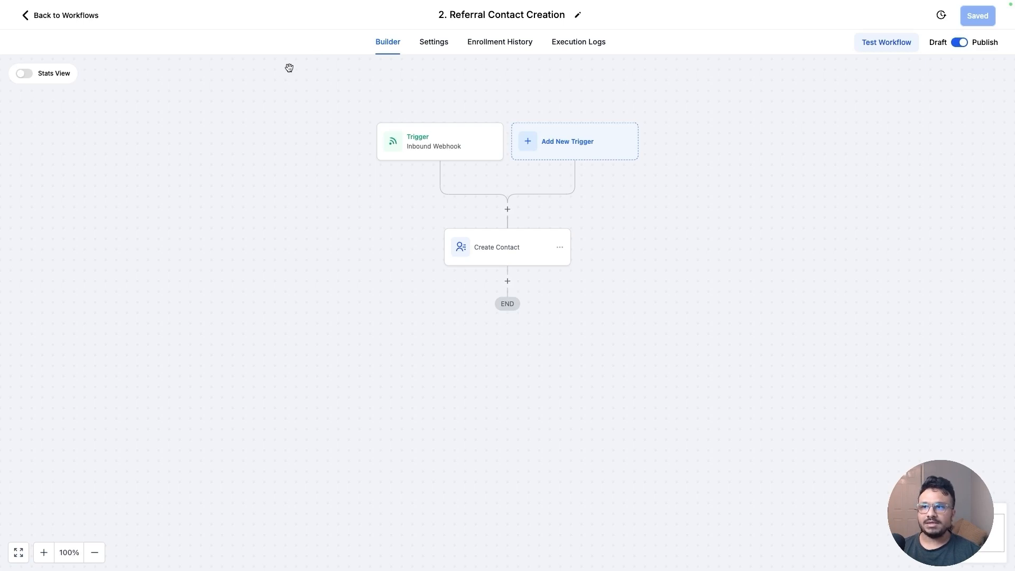
{"action": "left_click", "coordinate": [58, 17]}
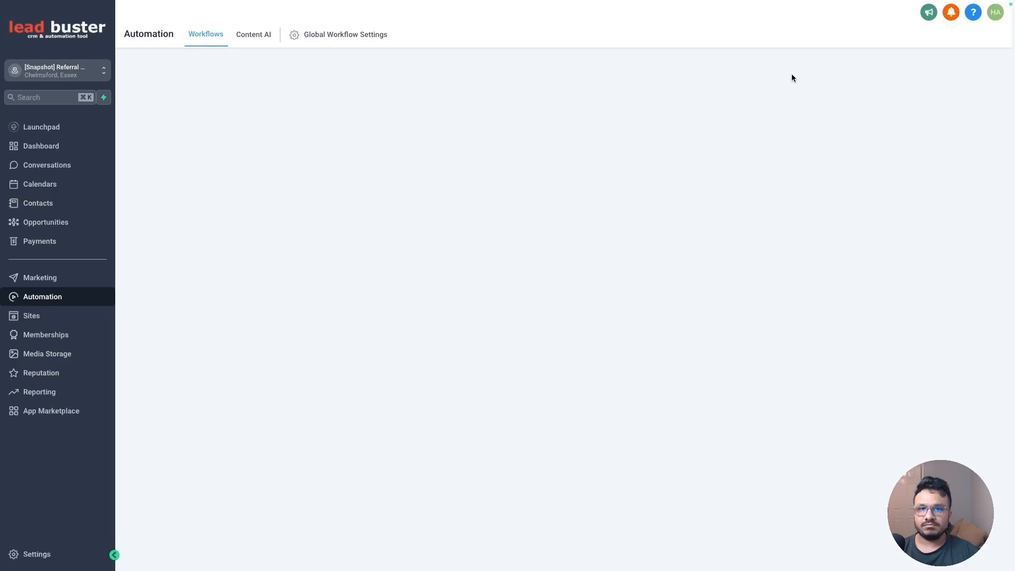
{"action": "left_click", "coordinate": [850, 80]}
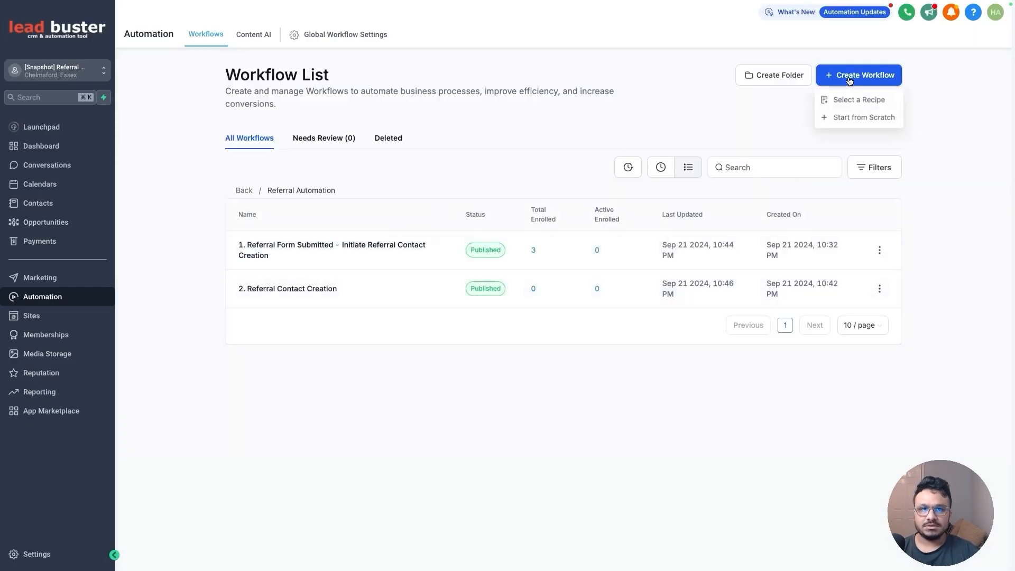
{"action": "left_click", "coordinate": [857, 118]}
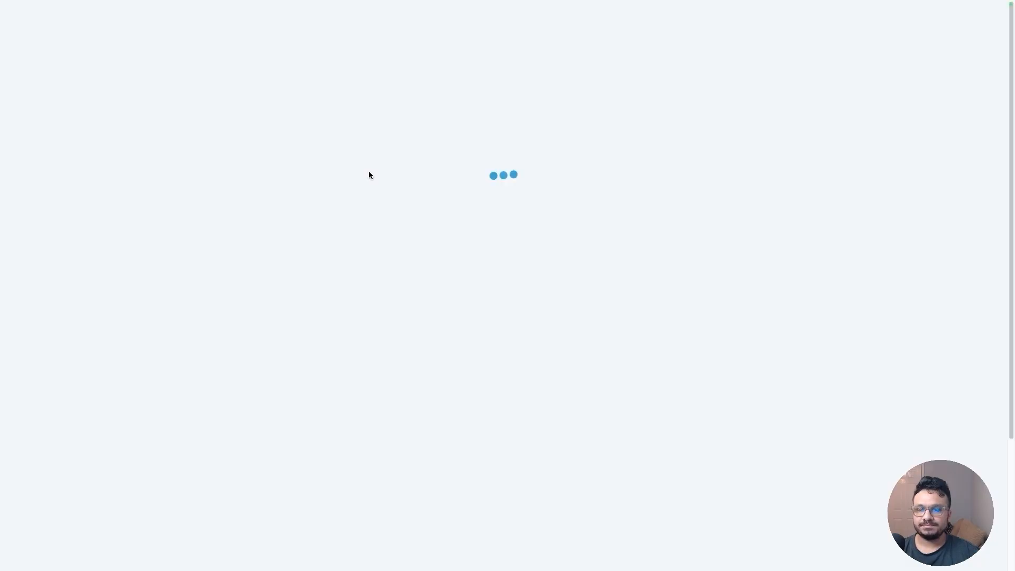
{"action": "left_click", "coordinate": [491, 17]}
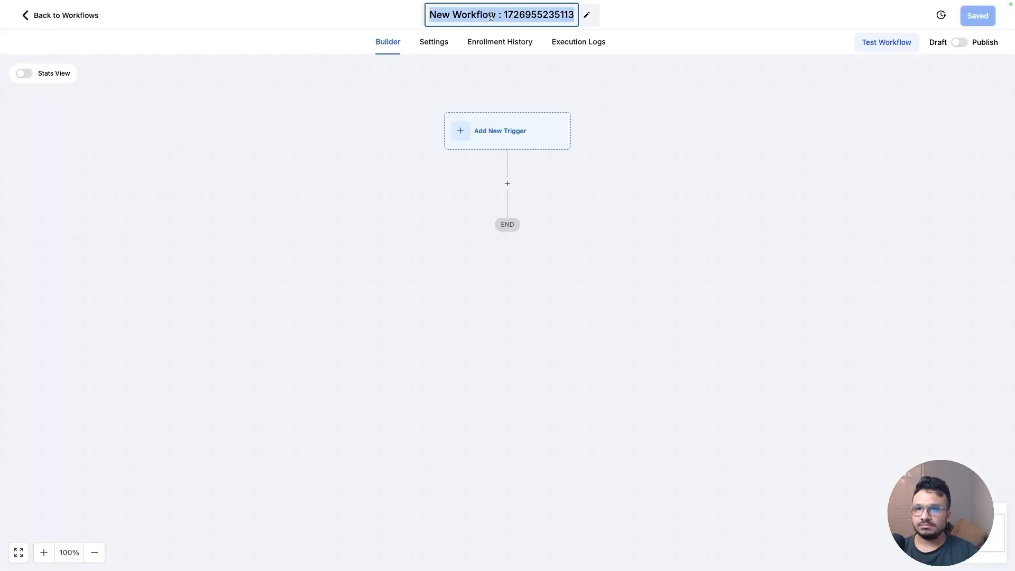
{"action": "type", "text": "3."}
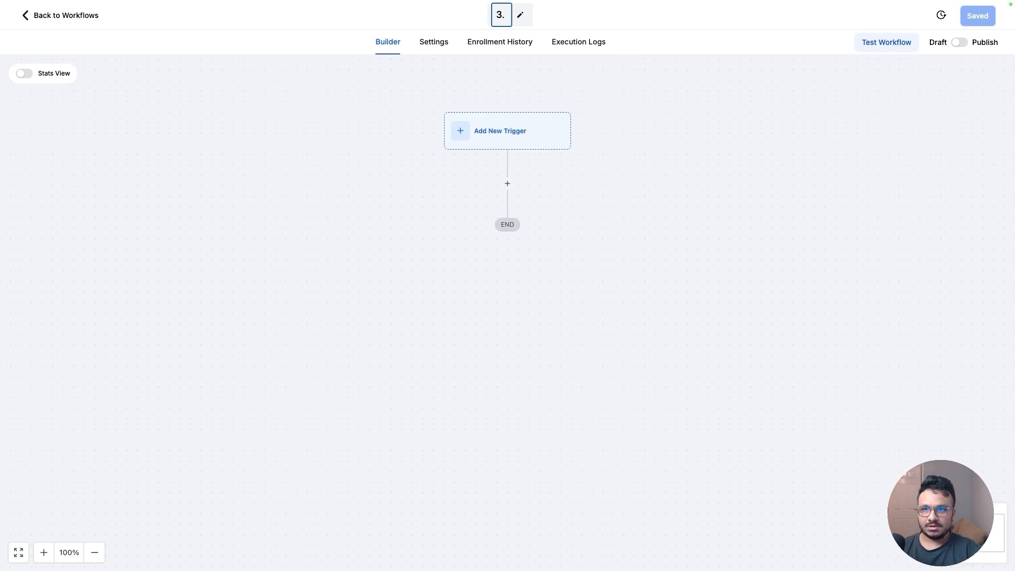
{"action": "type", "text": " Referral Tag Nurture Campaign"}
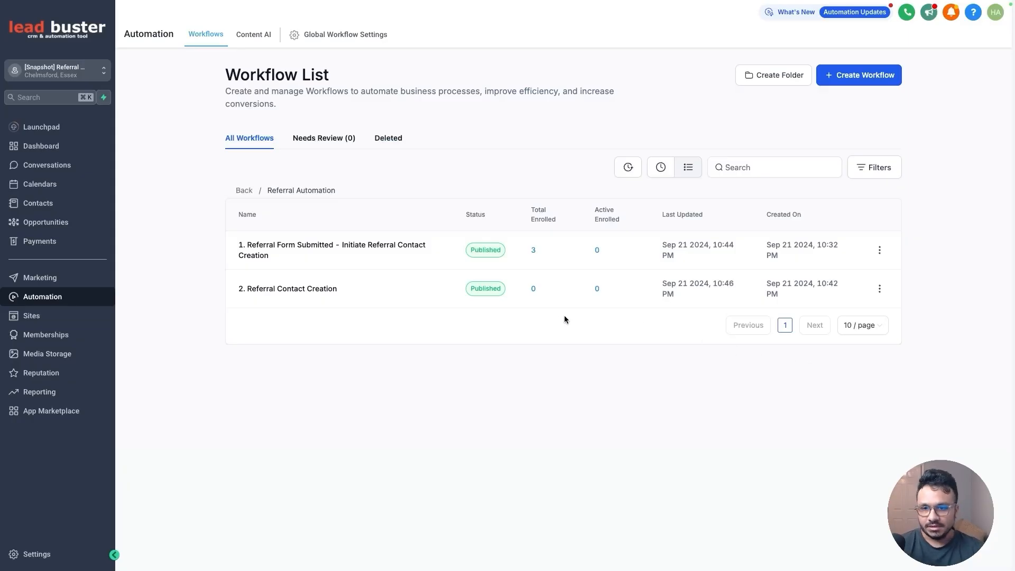
Create a new workflow from scratch named 3. TAG Referral Contact
{"action": "left_click", "coordinate": [841, 82]}
{"action": "left_click", "coordinate": [854, 116]}
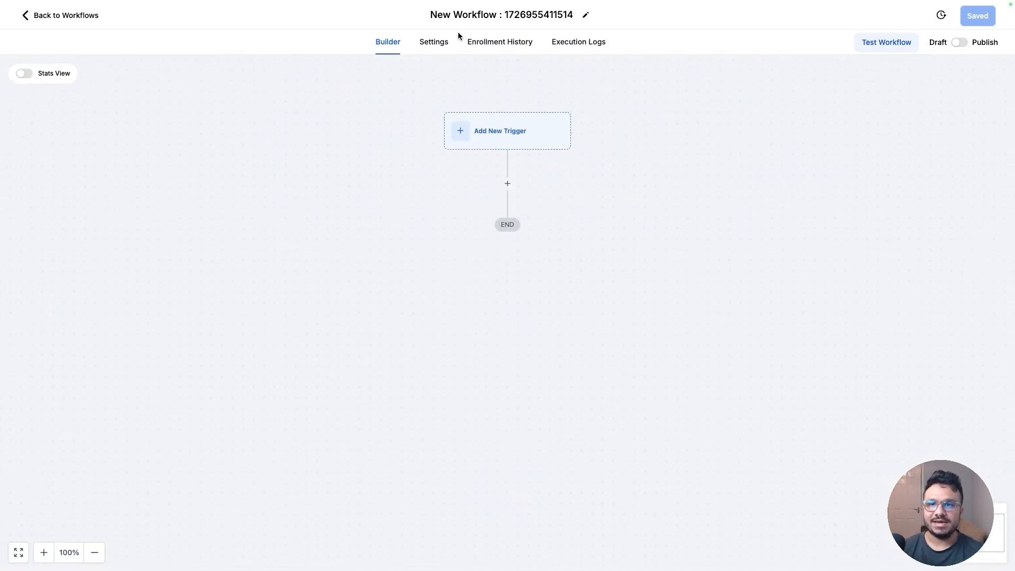
{"action": "left_click", "coordinate": [467, 15]}
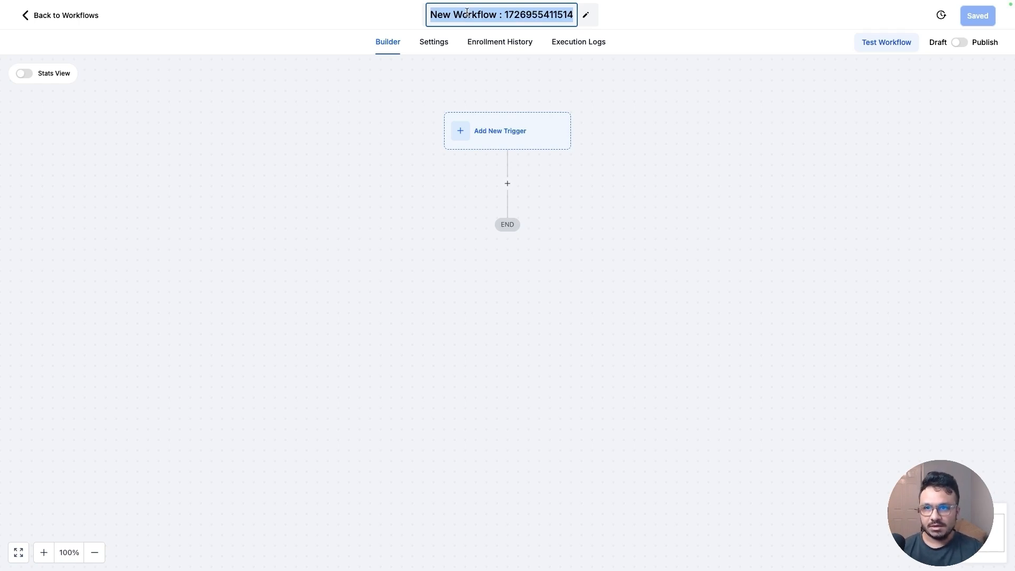
{"action": "type", "text": "3. TAG"}
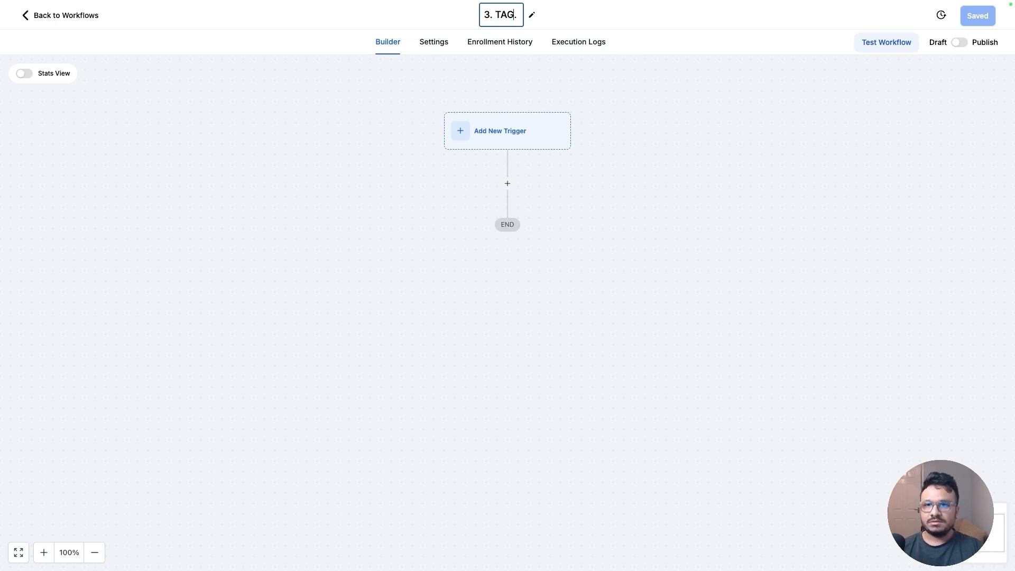
{"action": "type", "text": " Referral Contact"}
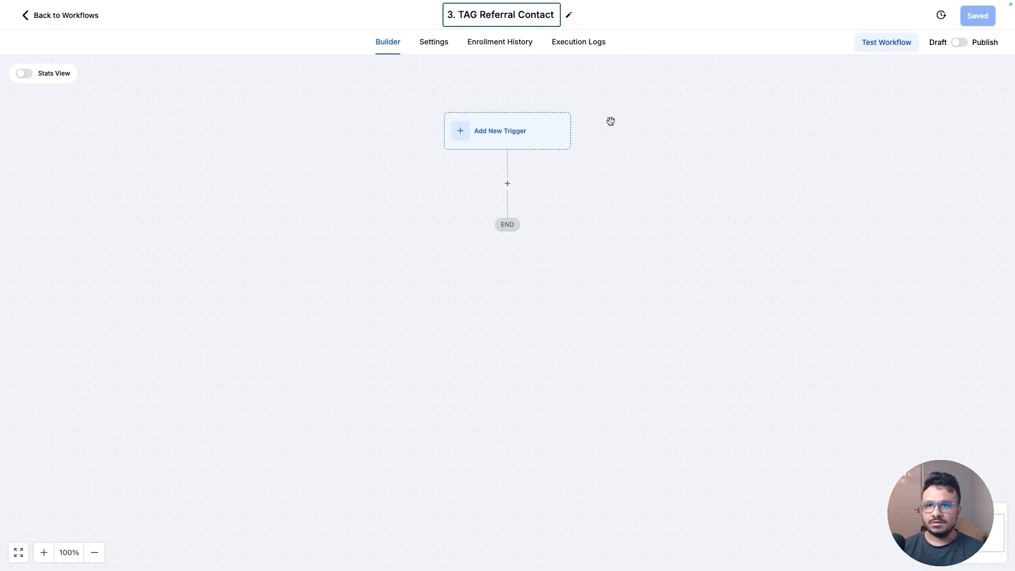
{"action": "key", "text": "Return"}
Add a Contact Created trigger to the workflow
{"action": "left_click", "coordinate": [525, 133]}
{"action": "type", "text": "contact"}
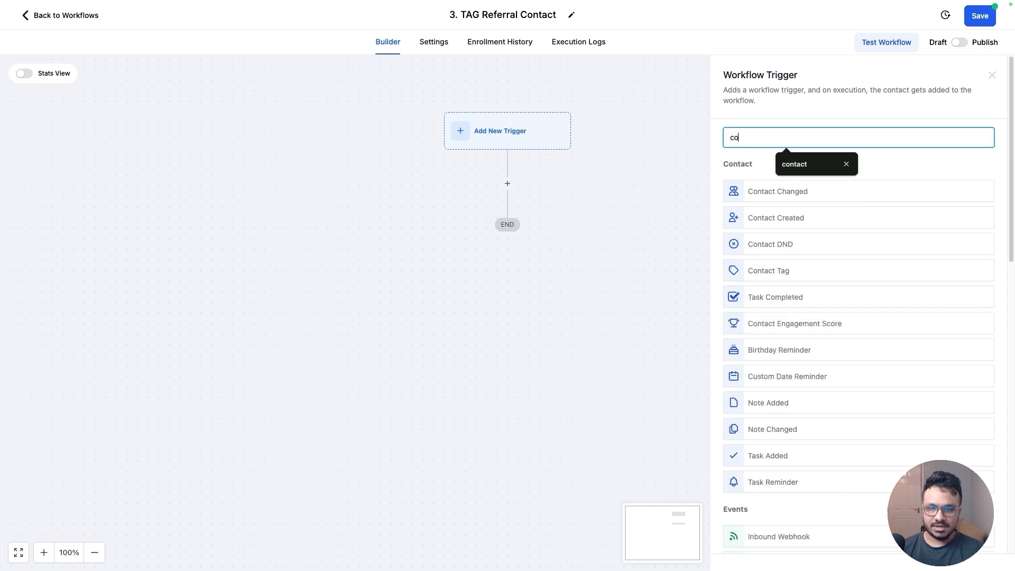
{"action": "left_click", "coordinate": [788, 208]}
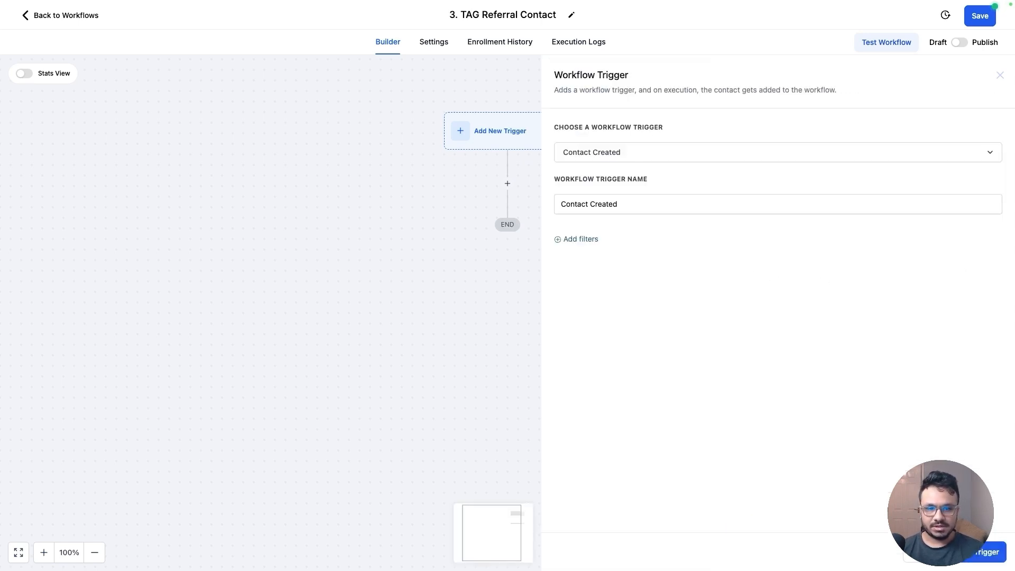
{"action": "left_click", "coordinate": [971, 559]}
Add an If/Else condition whose branch checks that Referred By Name is not empty
{"action": "left_click", "coordinate": [507, 210]}
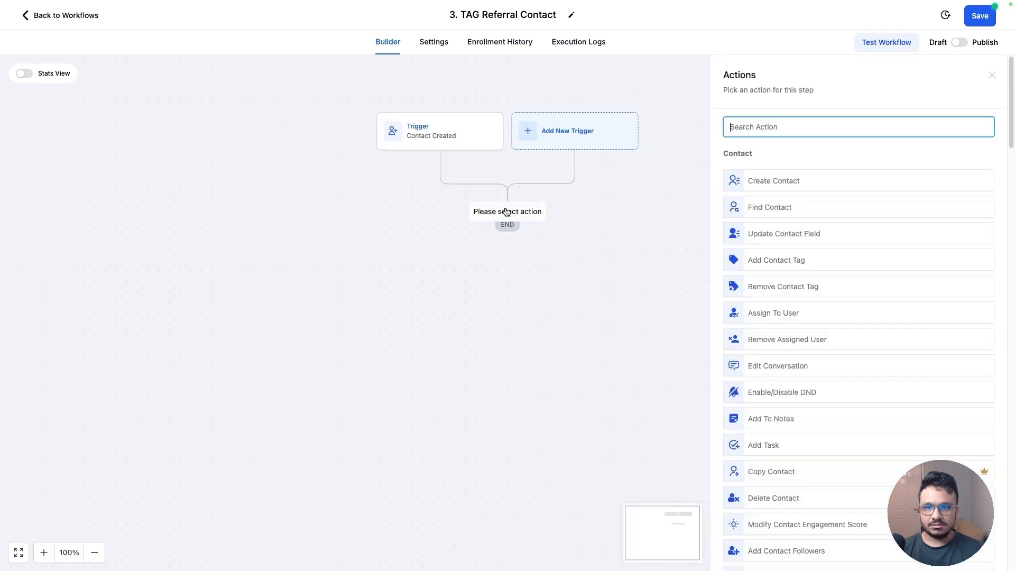
{"action": "type", "text": "if"}
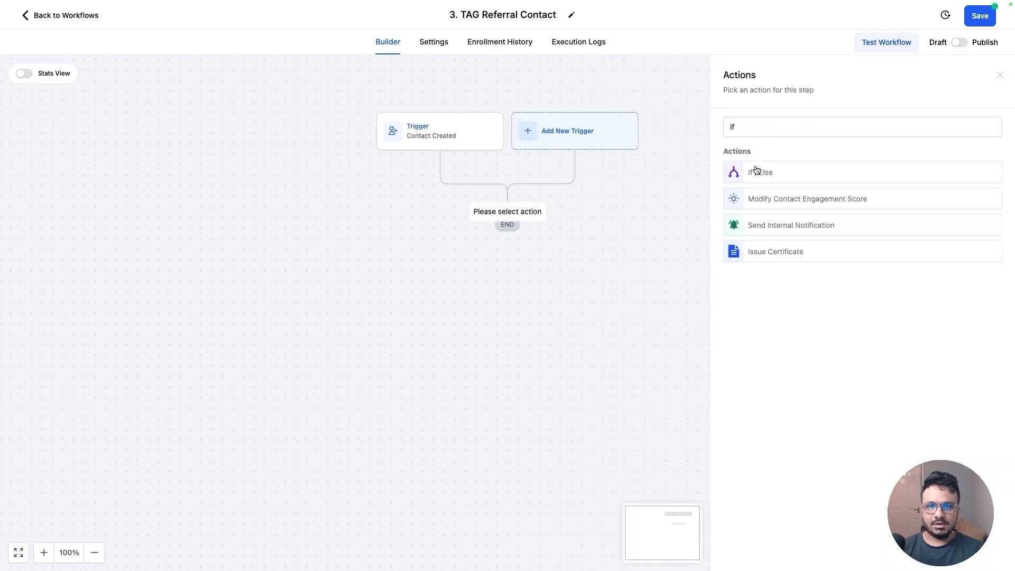
{"action": "left_click", "coordinate": [757, 171]}
{"action": "left_click", "coordinate": [584, 213]}
{"action": "left_click", "coordinate": [606, 260]}
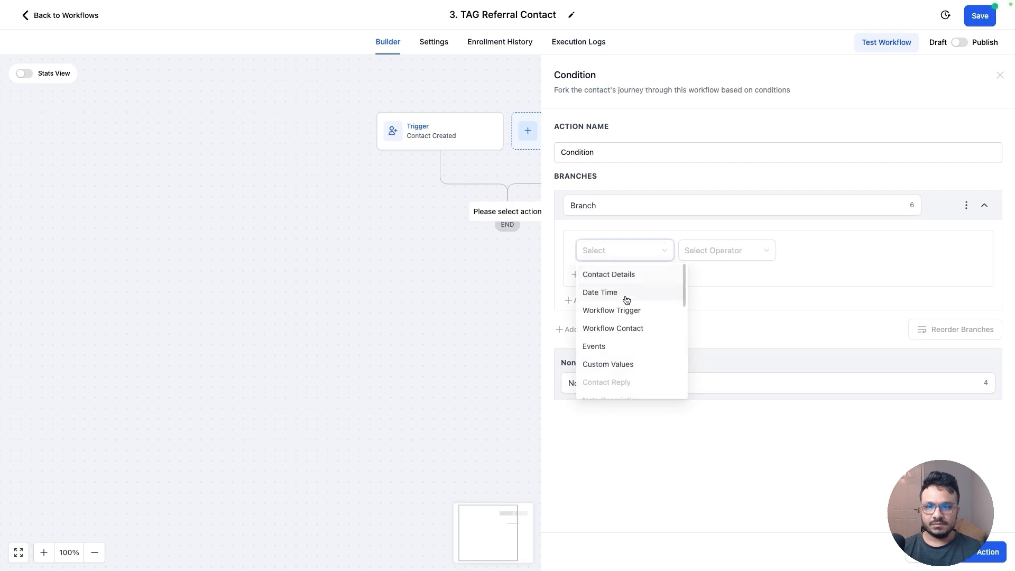
{"action": "left_click", "coordinate": [616, 276]}
{"action": "scroll", "coordinate": [661, 315], "scroll_direction": "down", "scroll_amount": 5}
{"action": "scroll", "coordinate": [661, 315], "scroll_direction": "up", "scroll_amount": 2}
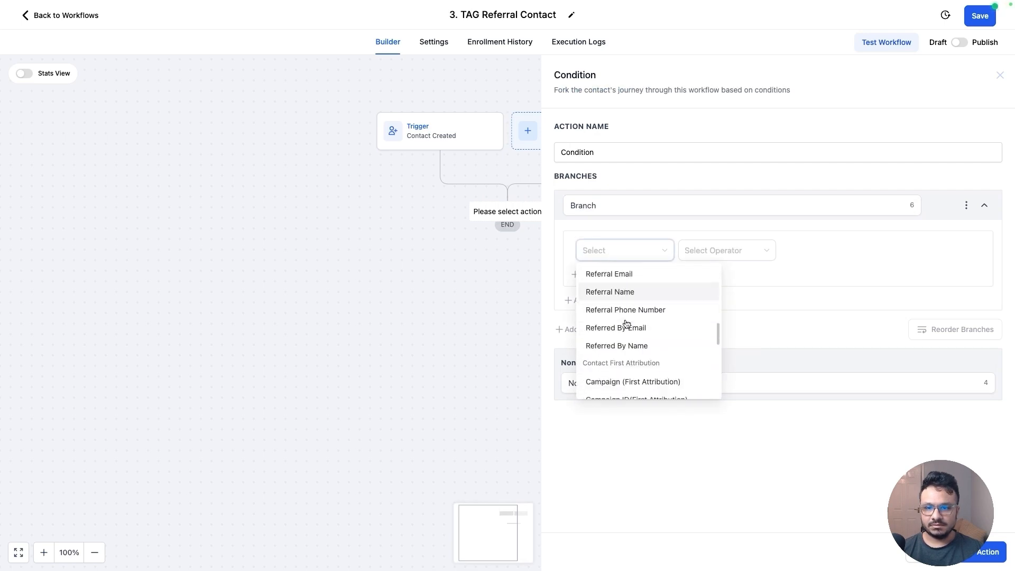
{"action": "scroll", "coordinate": [630, 324], "scroll_direction": "down", "scroll_amount": 3}
{"action": "scroll", "coordinate": [632, 320], "scroll_direction": "up", "scroll_amount": 4}
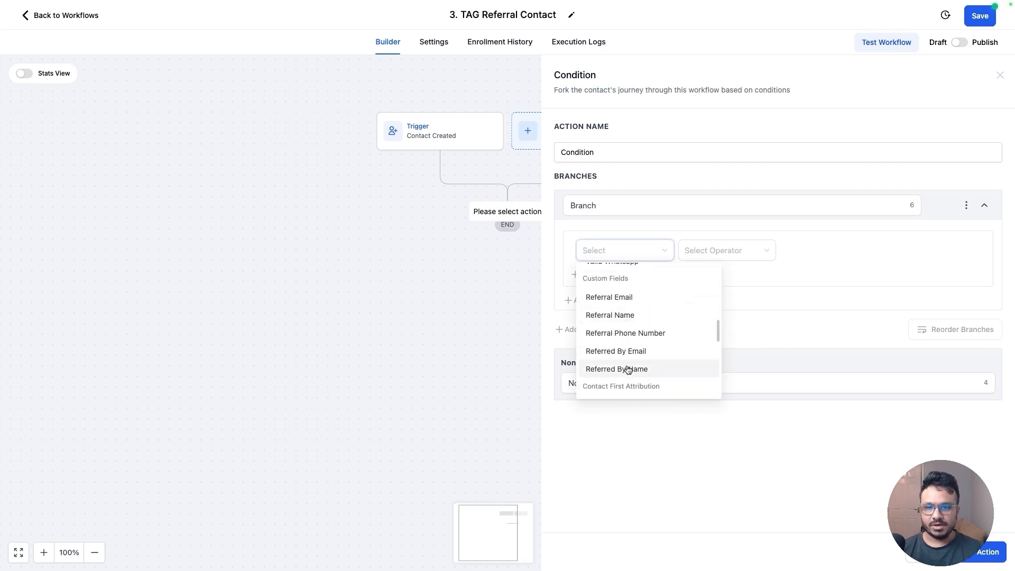
{"action": "left_click", "coordinate": [627, 369]}
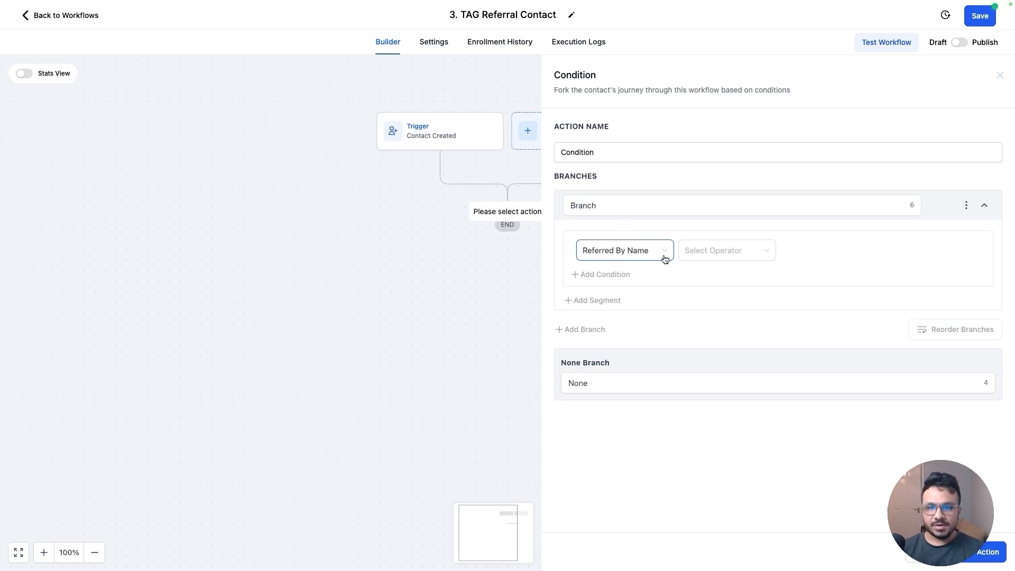
{"action": "left_click", "coordinate": [729, 259]}
{"action": "left_click", "coordinate": [725, 288]}
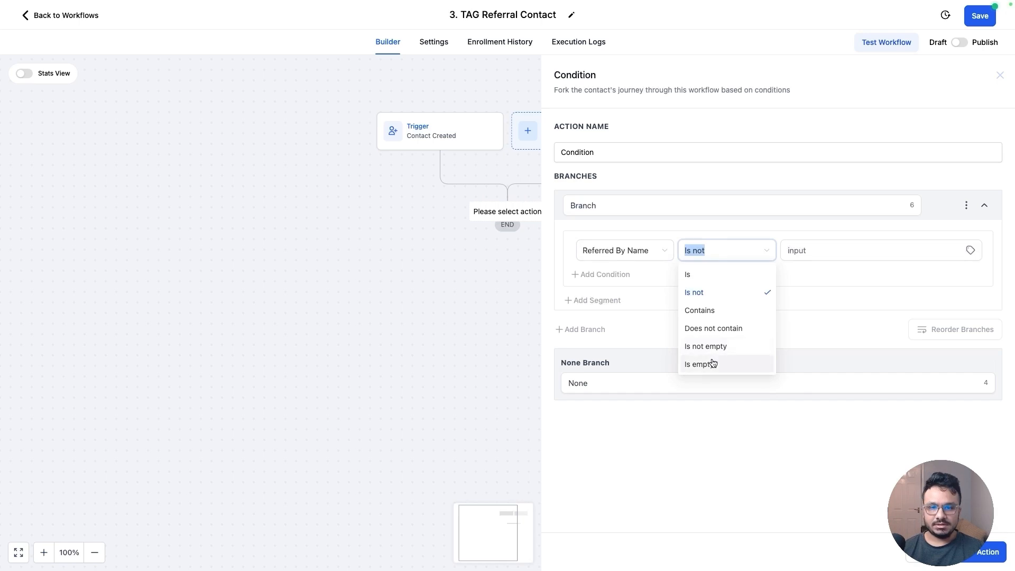
{"action": "left_click", "coordinate": [711, 346]}
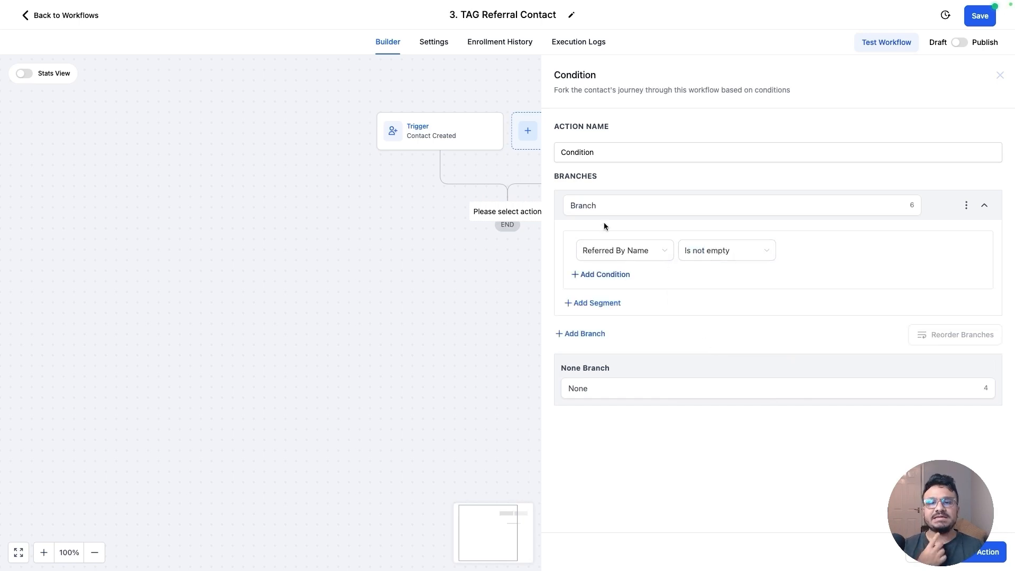
Name the branch This Contact Has A "Referred By" and save the condition
{"action": "double_click", "coordinate": [587, 206]}
{"action": "type", "text": "This Contact"}
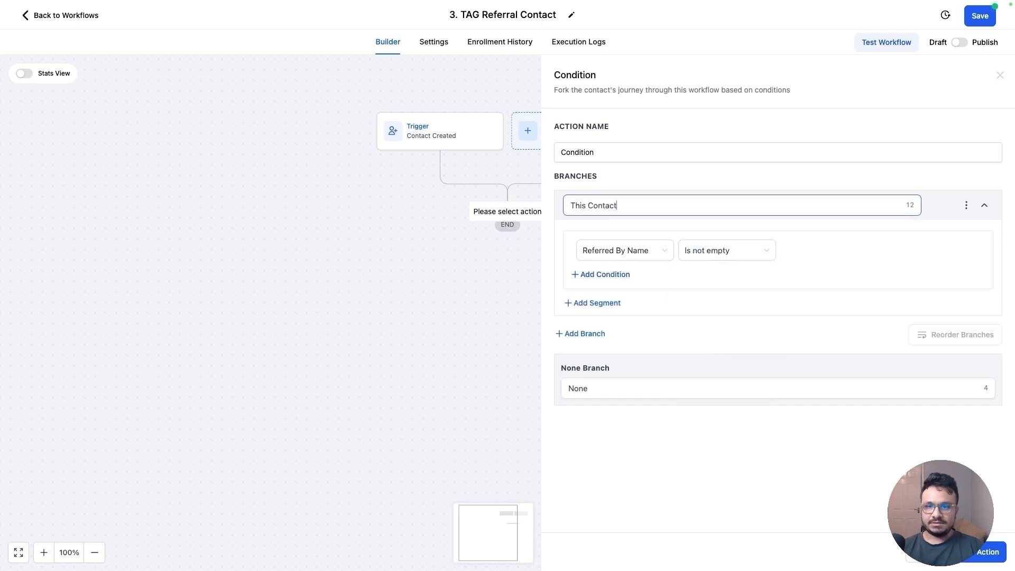
{"action": "type", "text": " Has A \"Re"}
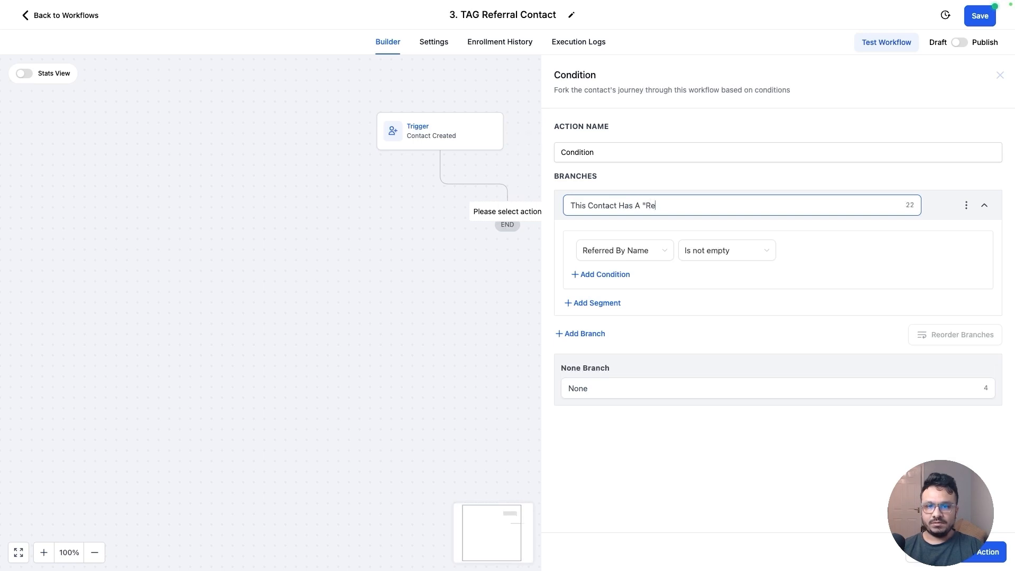
{"action": "type", "text": "ferred "}
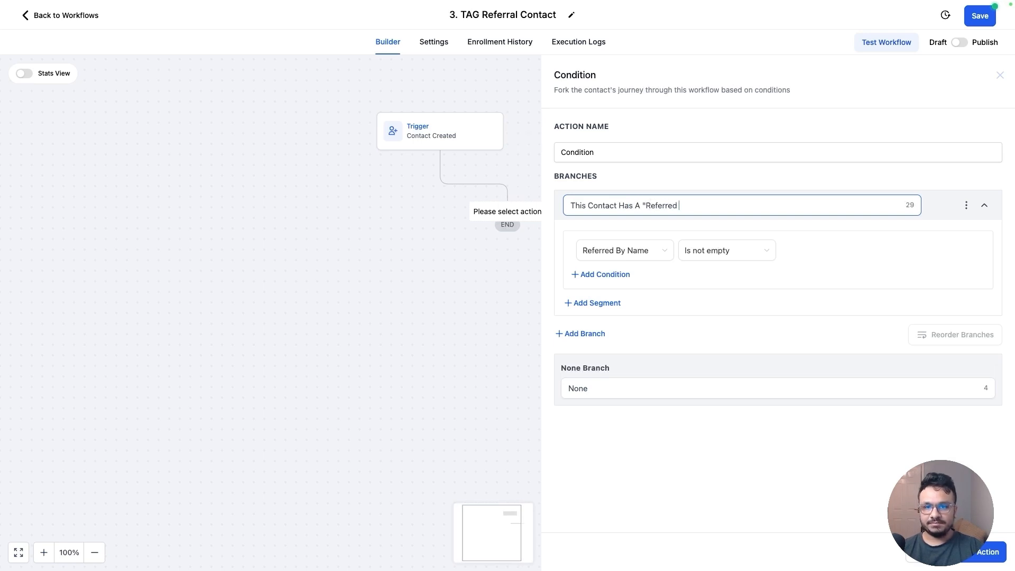
{"action": "type", "text": "By\""}
{"action": "left_click", "coordinate": [984, 553]}
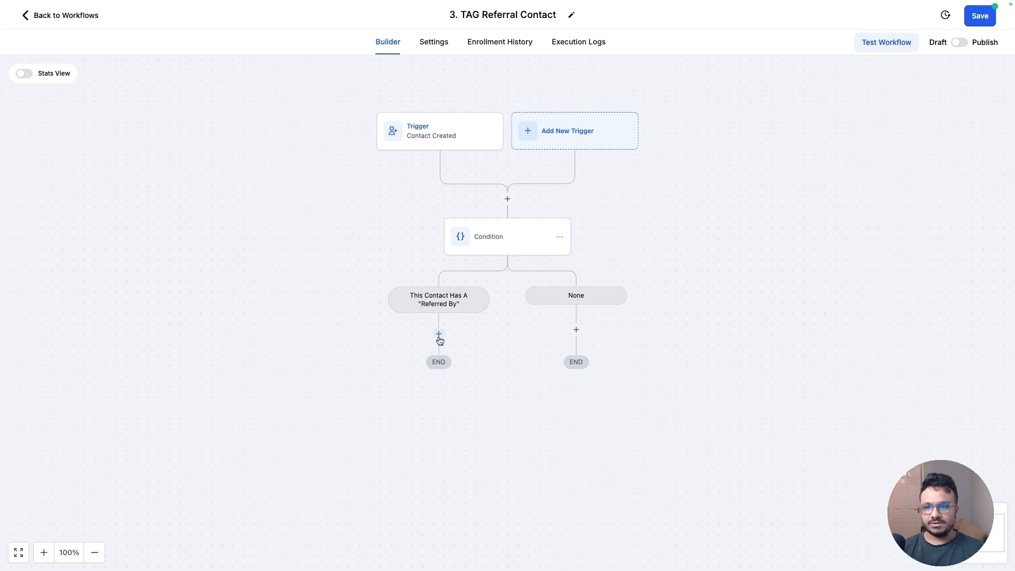
Under that branch, add an Add Contact Tag action applying a new tag named referral
{"action": "left_click", "coordinate": [439, 334]}
{"action": "type", "text": "tag"}
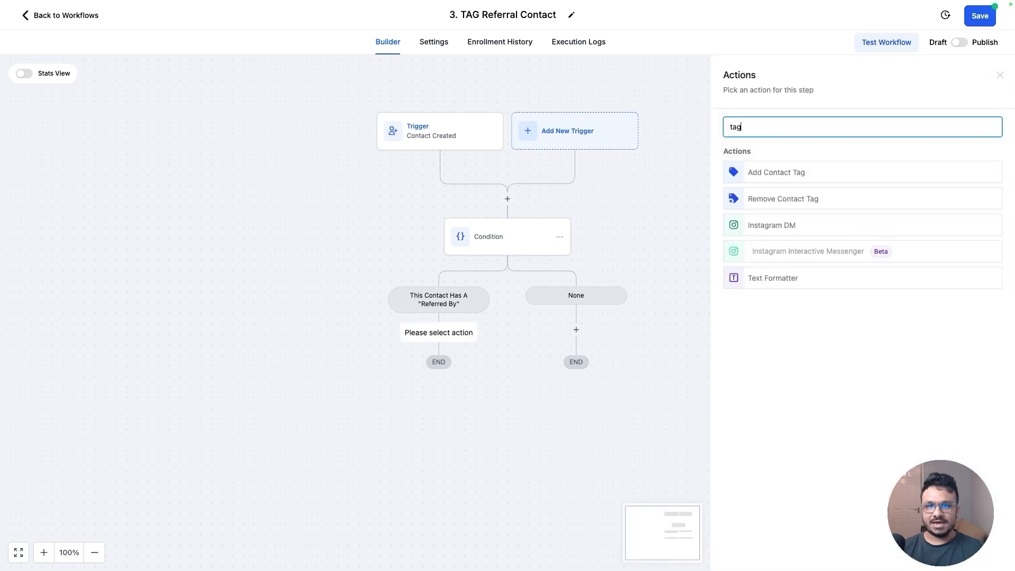
{"action": "left_click", "coordinate": [780, 172]}
{"action": "left_click", "coordinate": [760, 200]}
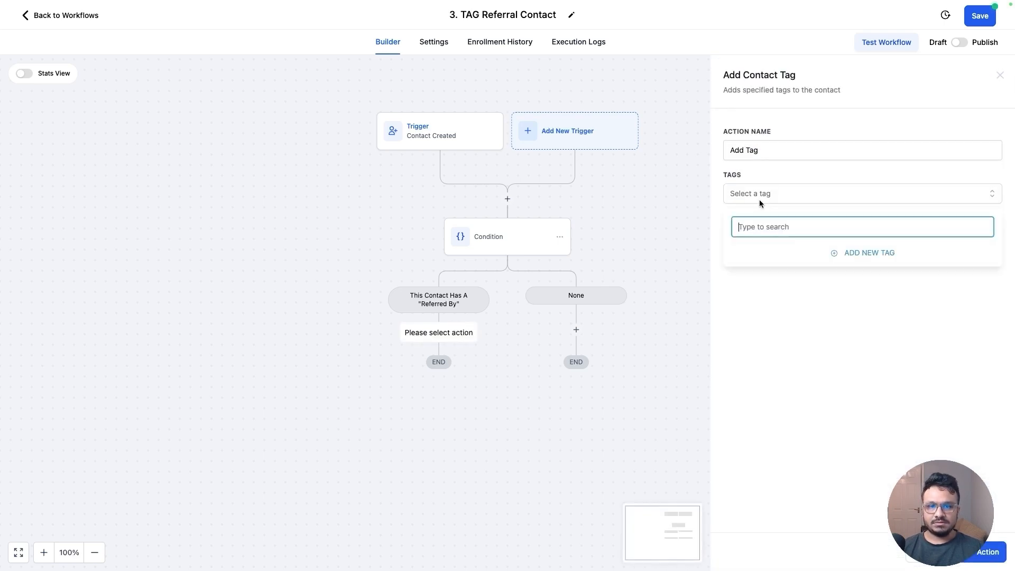
{"action": "type", "text": "referra"}
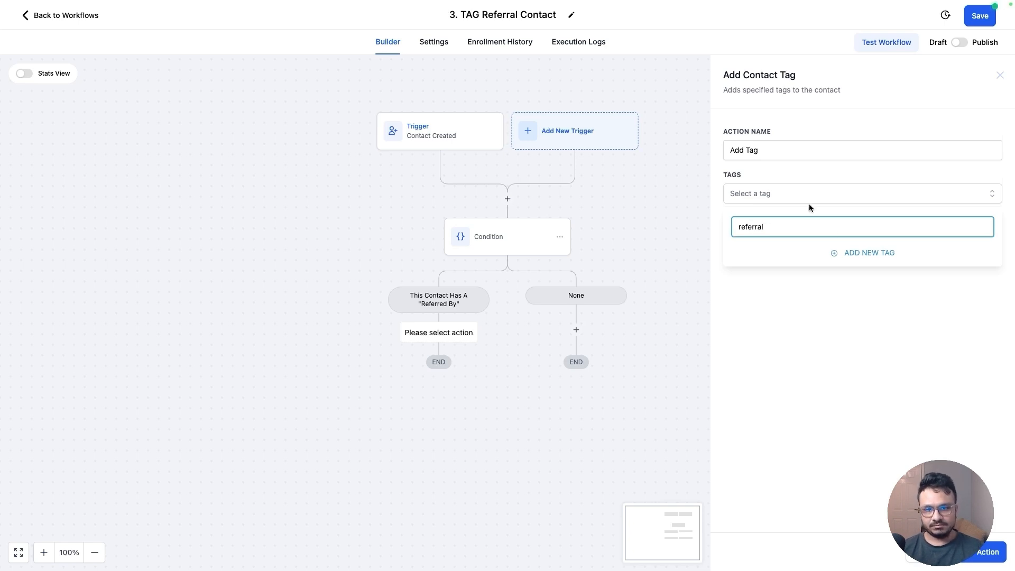
{"action": "type", "text": "l"}
{"action": "left_click", "coordinate": [852, 253]}
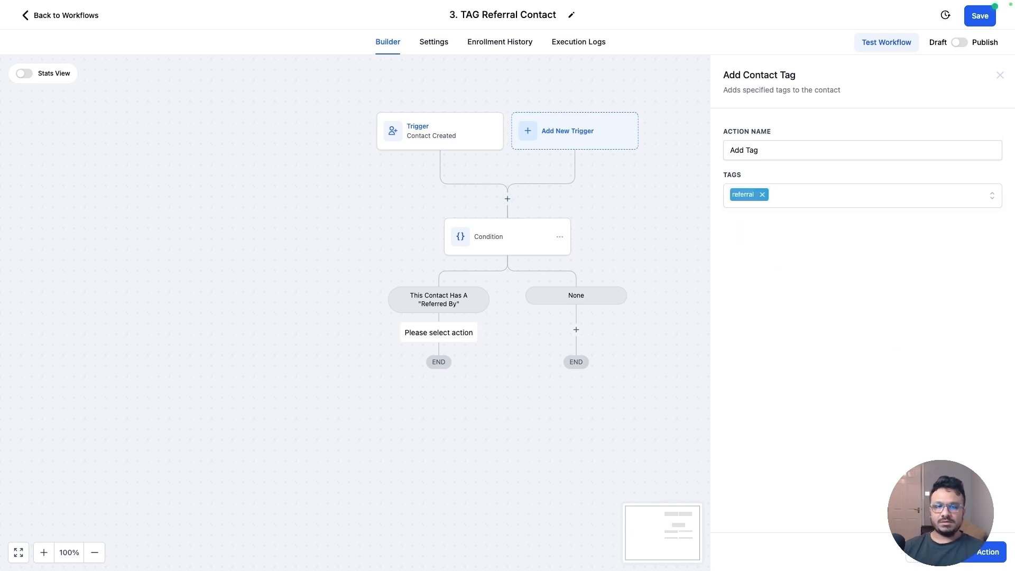
{"action": "left_click", "coordinate": [986, 551]}
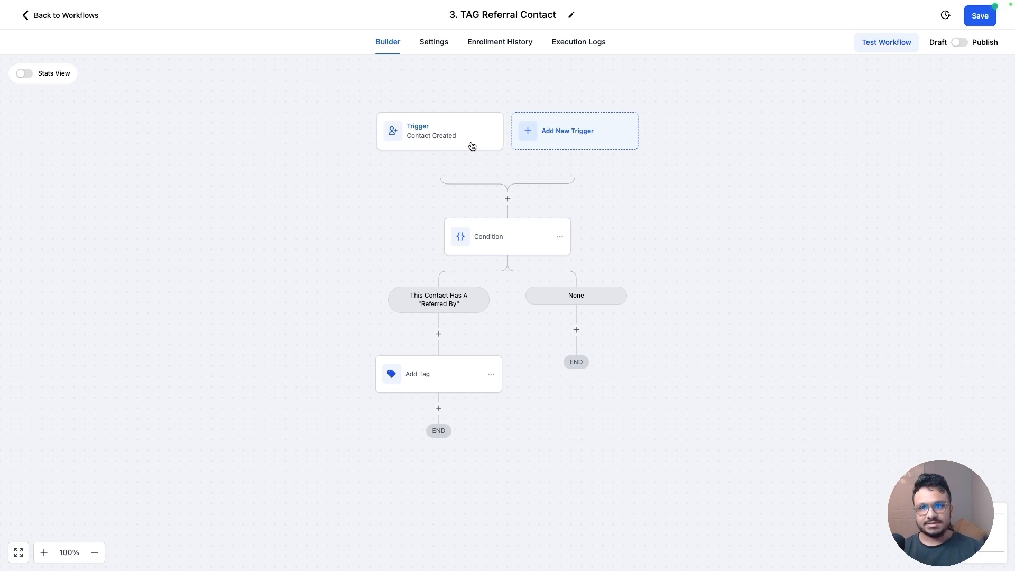
Review the Contact Created trigger settings and reopen the condition's branch settings
{"action": "left_click", "coordinate": [453, 138]}
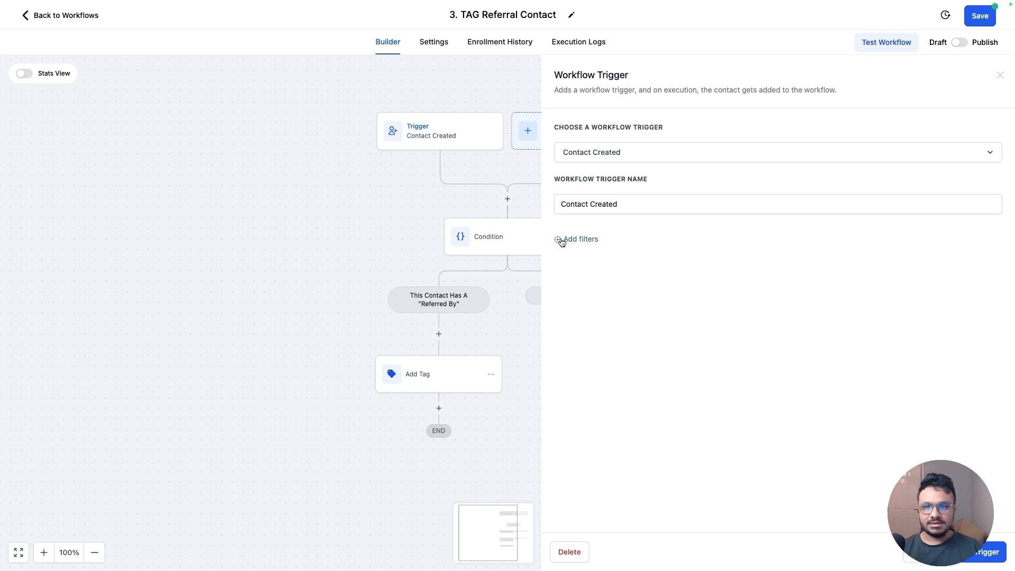
{"action": "left_click", "coordinate": [999, 76]}
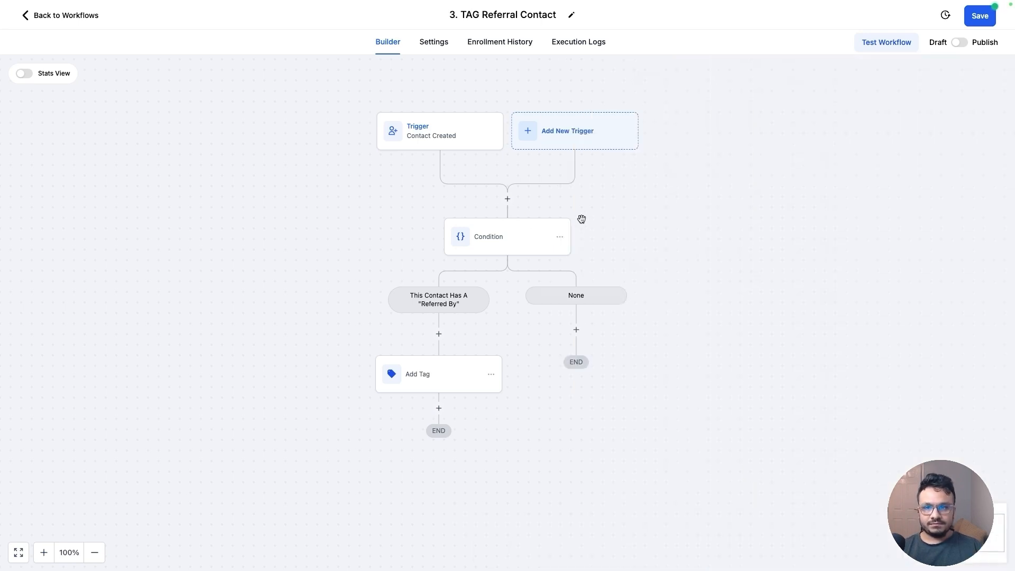
{"action": "left_click", "coordinate": [508, 250]}
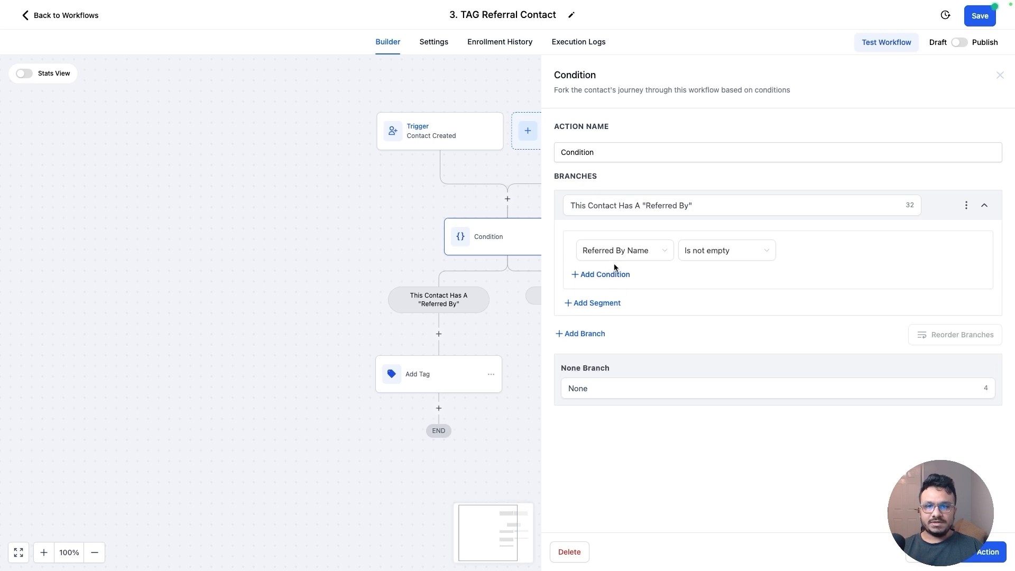
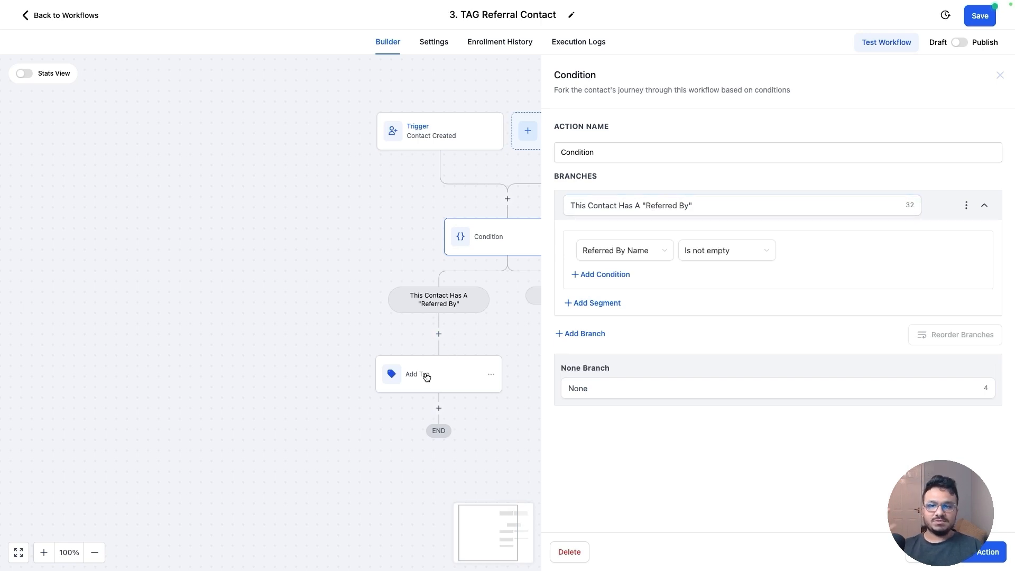
Recheck the condition's branch settings and close the panel again
{"action": "left_click", "coordinate": [1000, 75]}
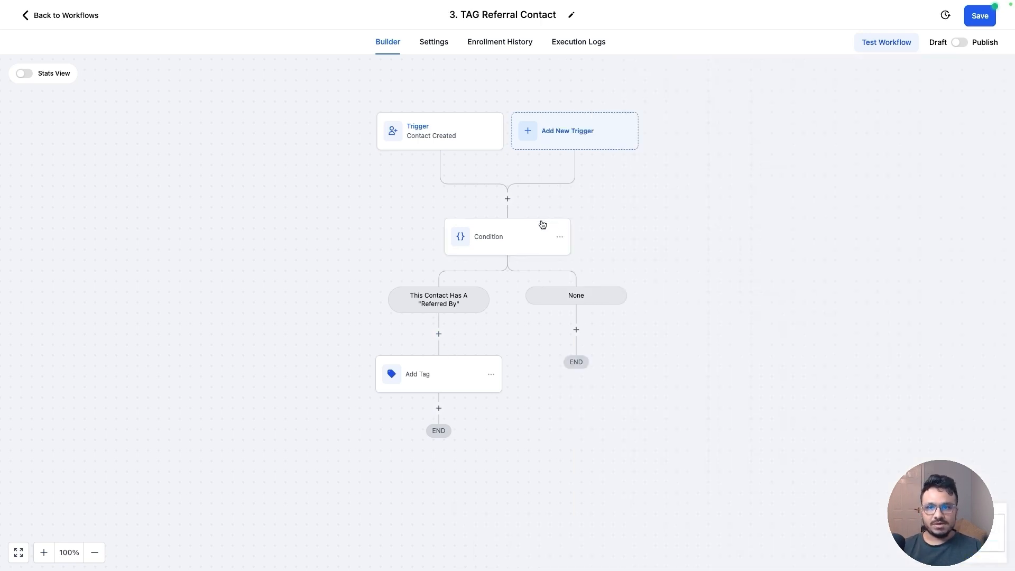
{"action": "left_click", "coordinate": [539, 225]}
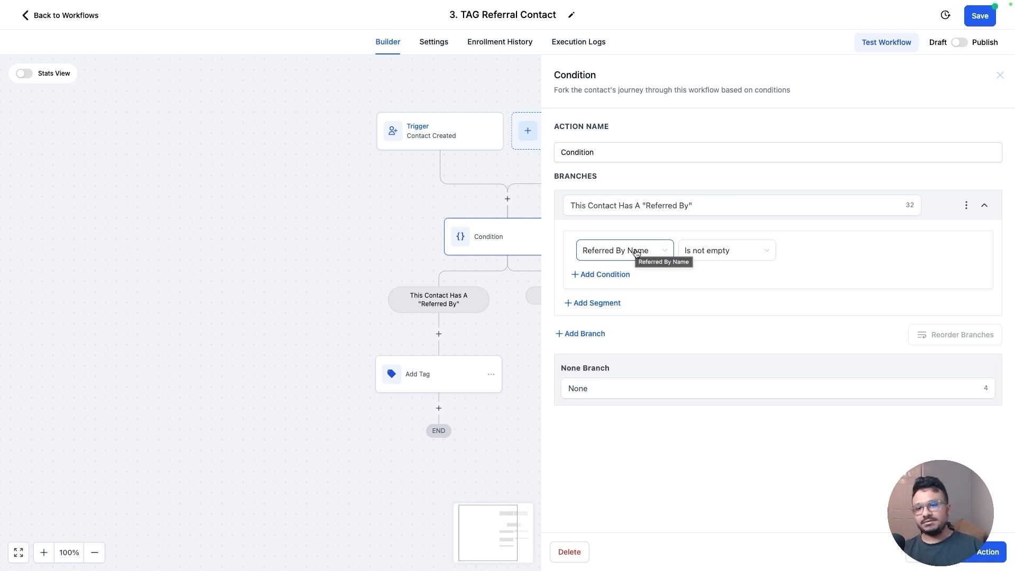
{"action": "left_click", "coordinate": [1001, 75]}
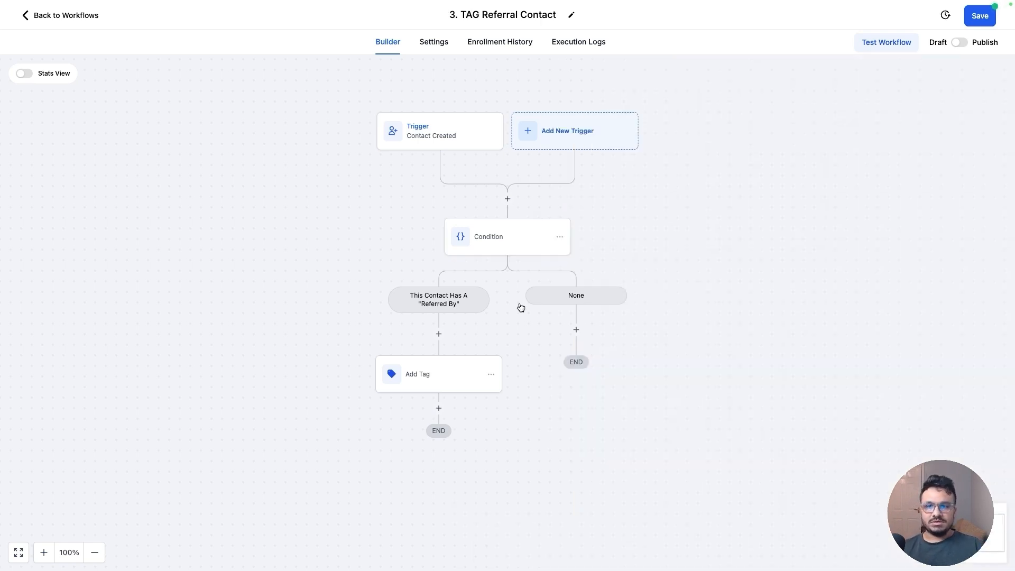
Insert a Wait action before the condition with a 0.10-minute time delay, named Wait 10 sec
{"action": "left_click", "coordinate": [508, 198]}
{"action": "type", "text": "wa"}
{"action": "left_click", "coordinate": [767, 182]}
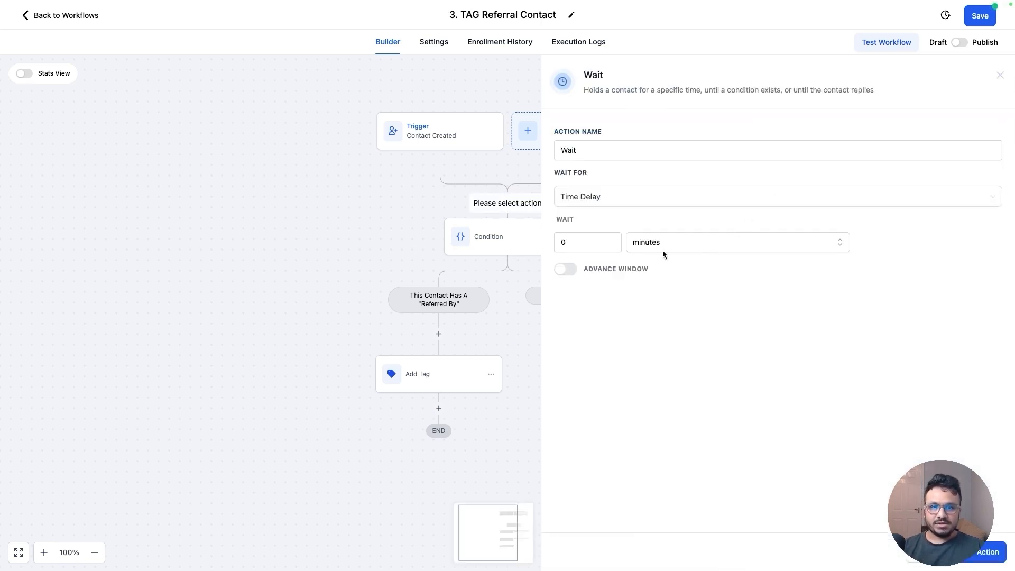
{"action": "left_click", "coordinate": [564, 242]}
{"action": "double_click", "coordinate": [559, 244]}
{"action": "type", "text": "0.10"}
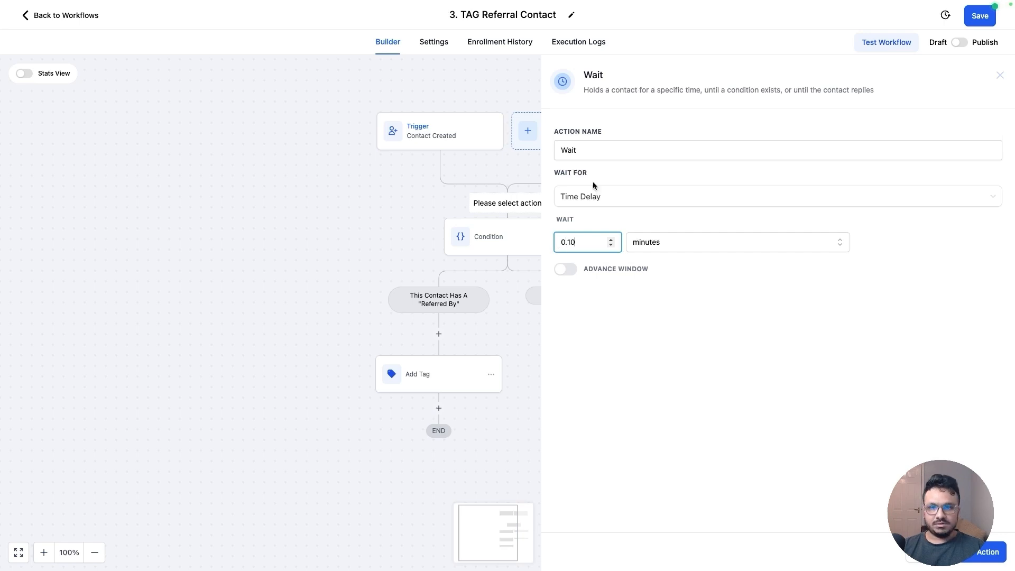
{"action": "left_click", "coordinate": [598, 151]}
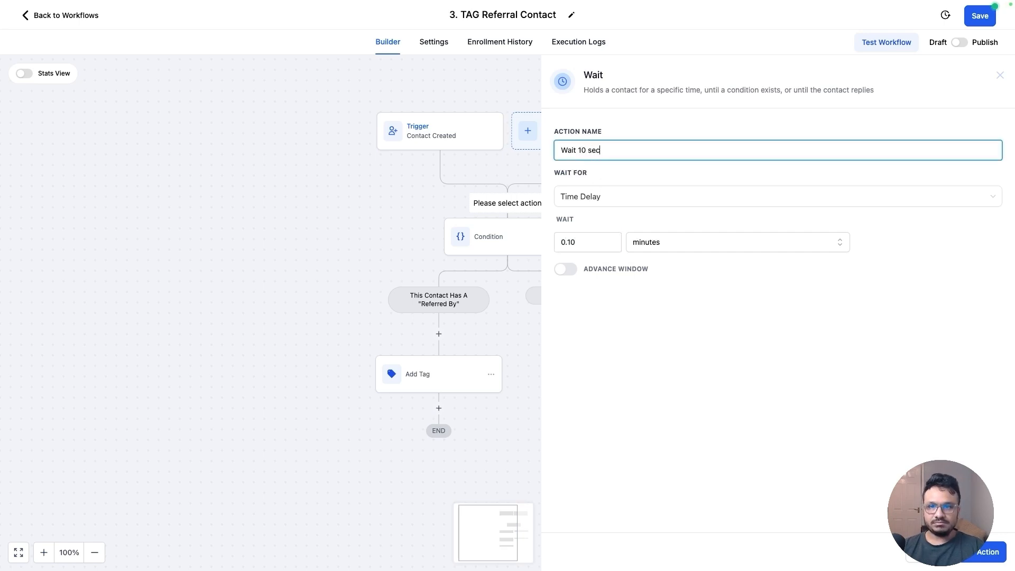
{"action": "left_click", "coordinate": [984, 551]}
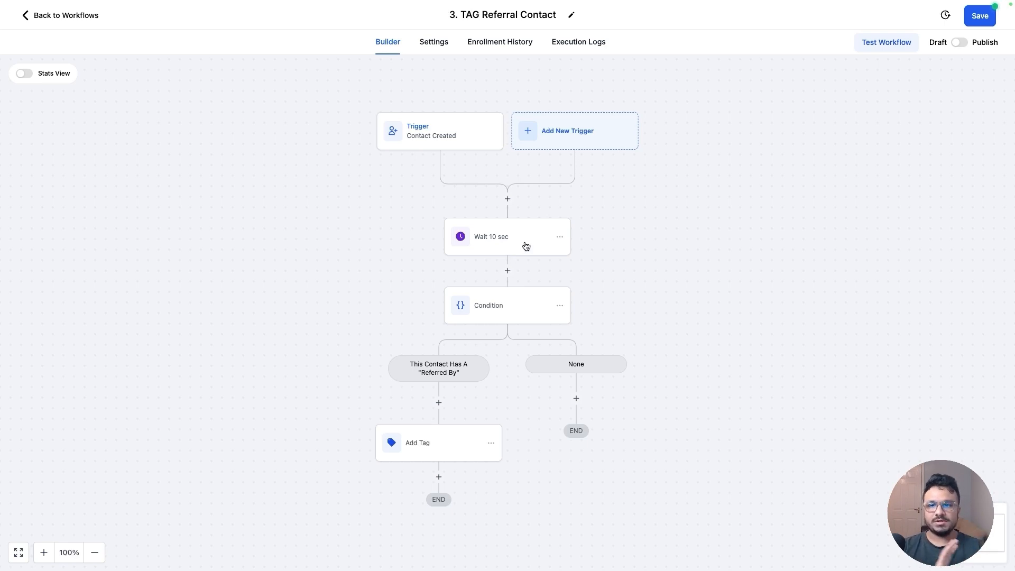
Publish the workflow and save it
{"action": "left_click", "coordinate": [959, 44]}
{"action": "left_click", "coordinate": [979, 26]}
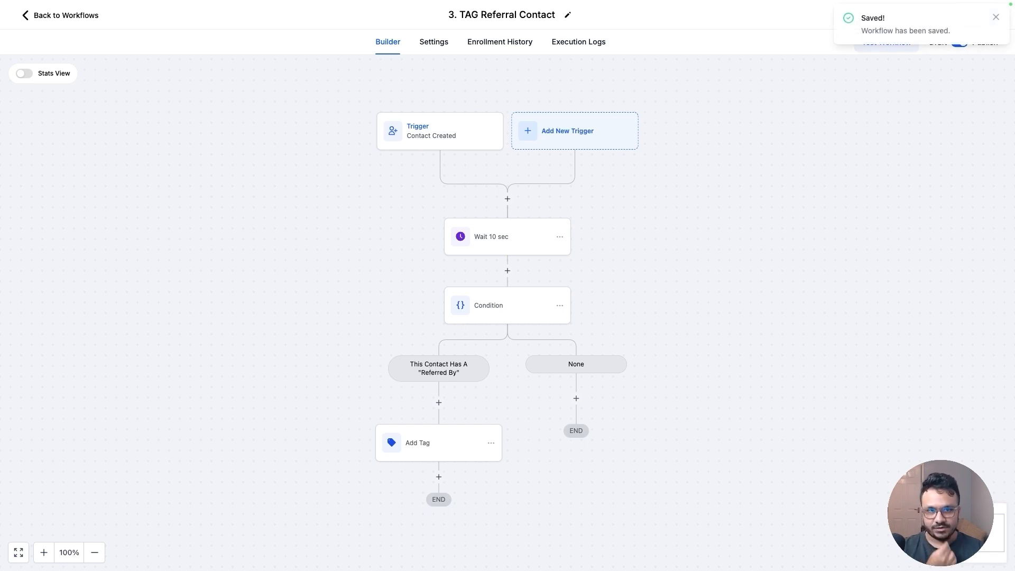
{"action": "left_click", "coordinate": [995, 18]}
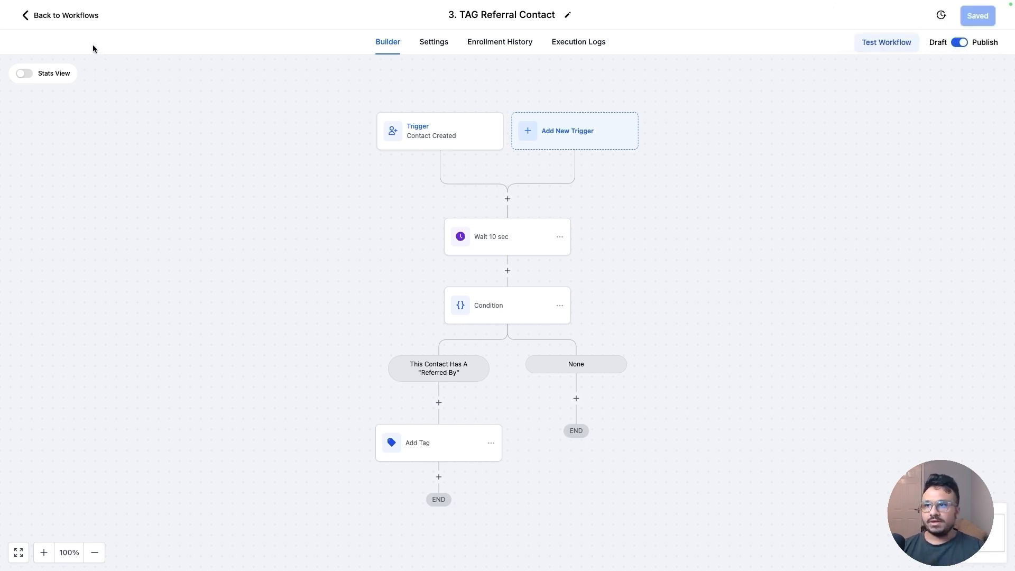
Return to the workflow list and create a new workflow from scratch
{"action": "left_click", "coordinate": [50, 16]}
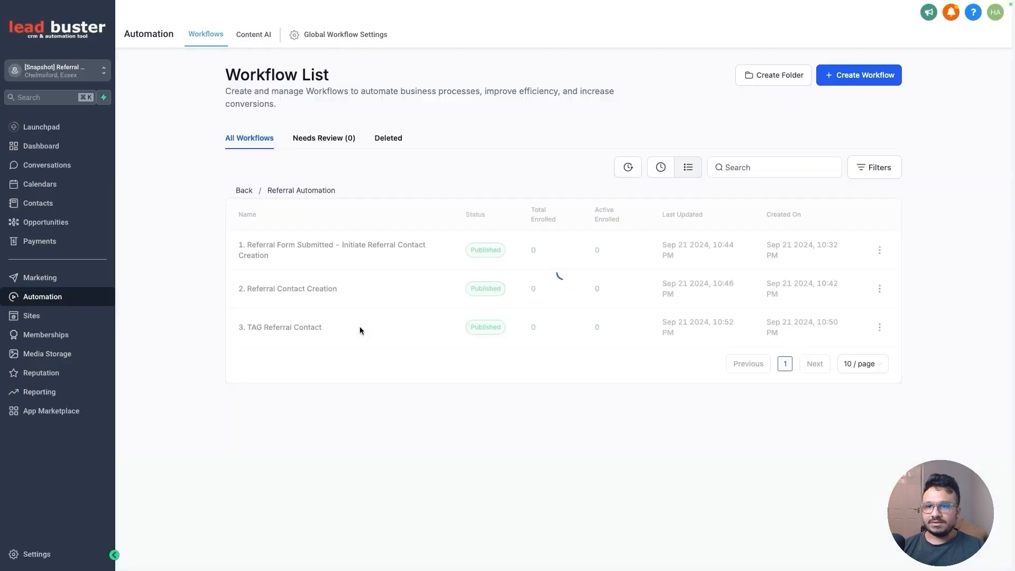
{"action": "left_click", "coordinate": [849, 84]}
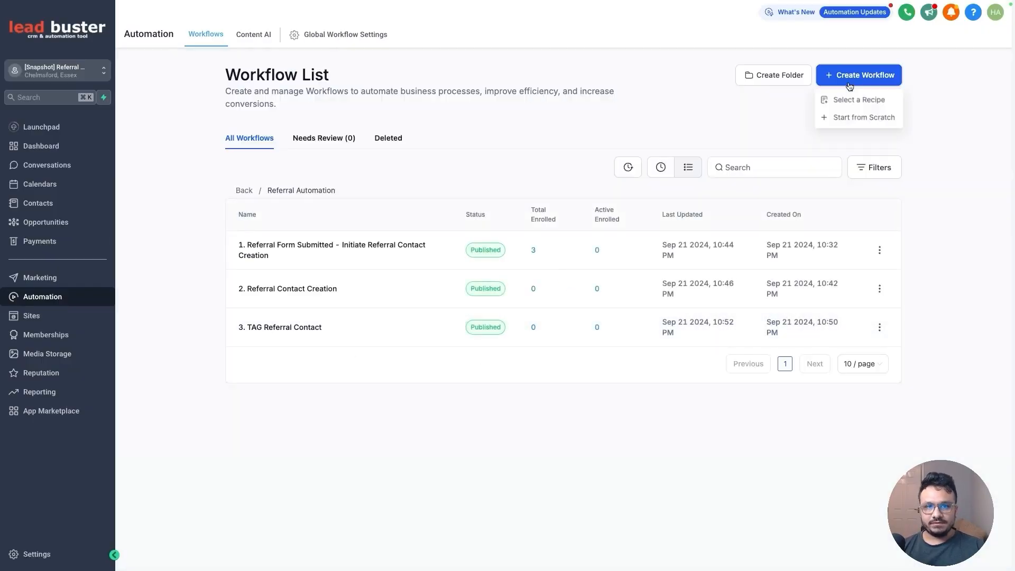
{"action": "left_click", "coordinate": [855, 117]}
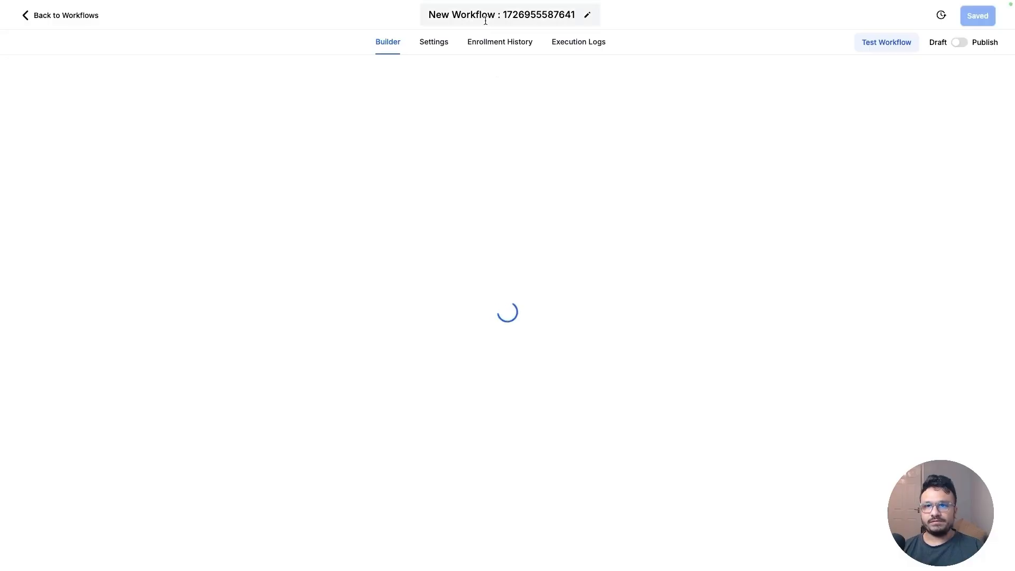
Rename the new workflow 4. Referral Nurture & Automation
{"action": "left_click", "coordinate": [484, 13]}
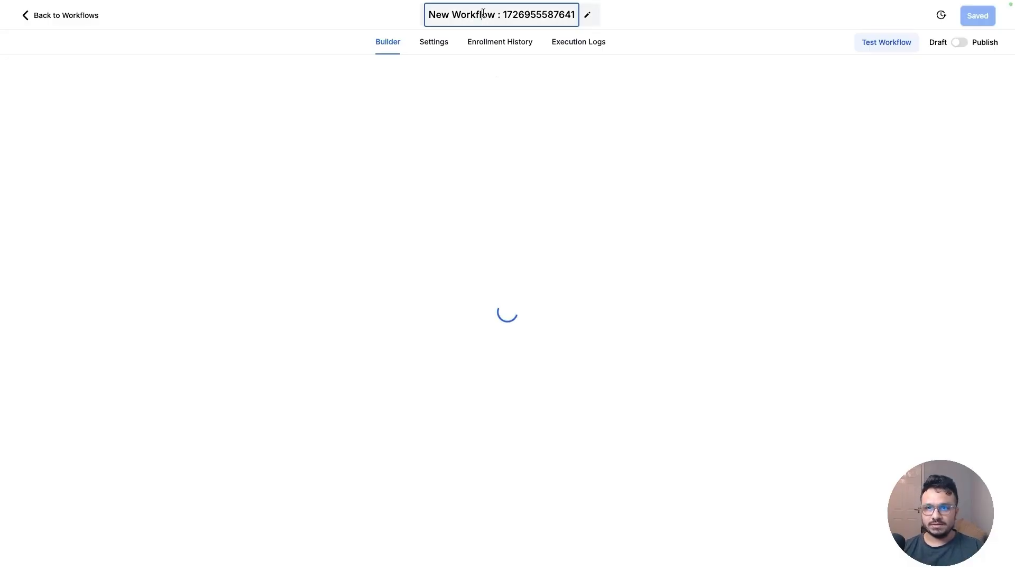
{"action": "triple_click", "coordinate": [484, 13]}
{"action": "type", "text": "4."}
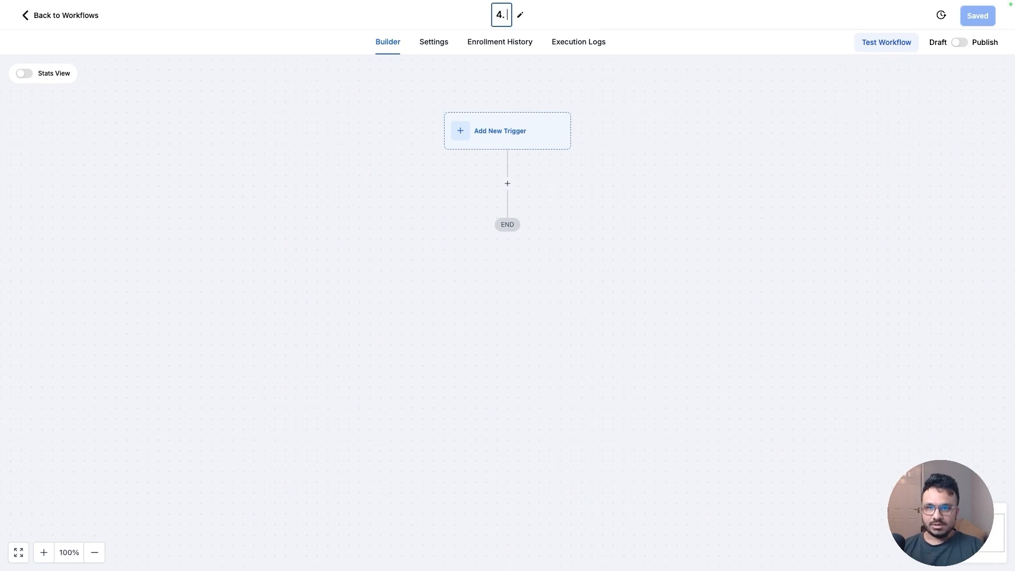
{"action": "type", "text": " Referral num"}
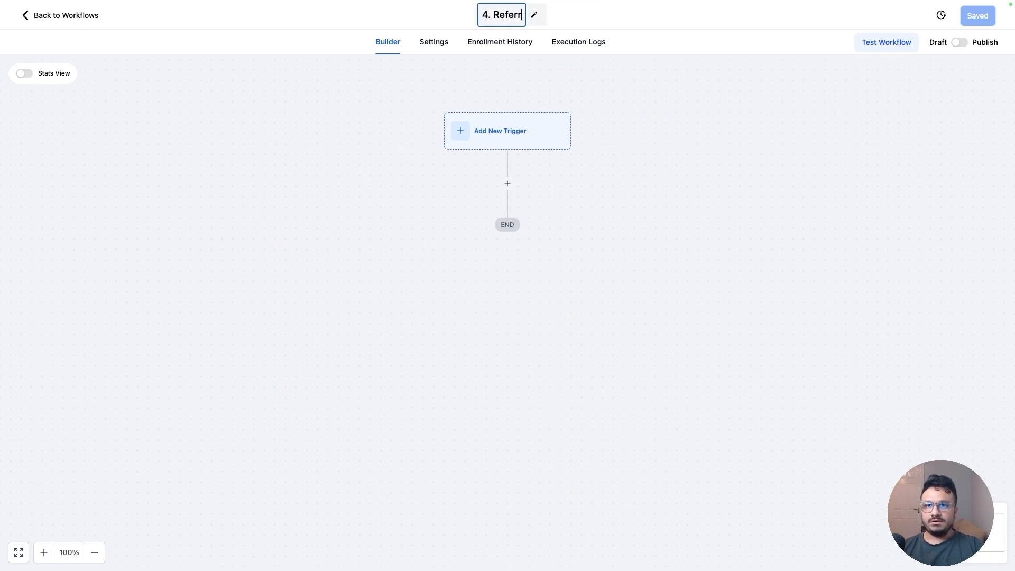
{"action": "key", "text": "BackSpace"}
{"action": "key", "text": "BackSpace"}
{"action": "key", "text": "BackSpace"}
{"action": "type", "text": "Nurture &"}
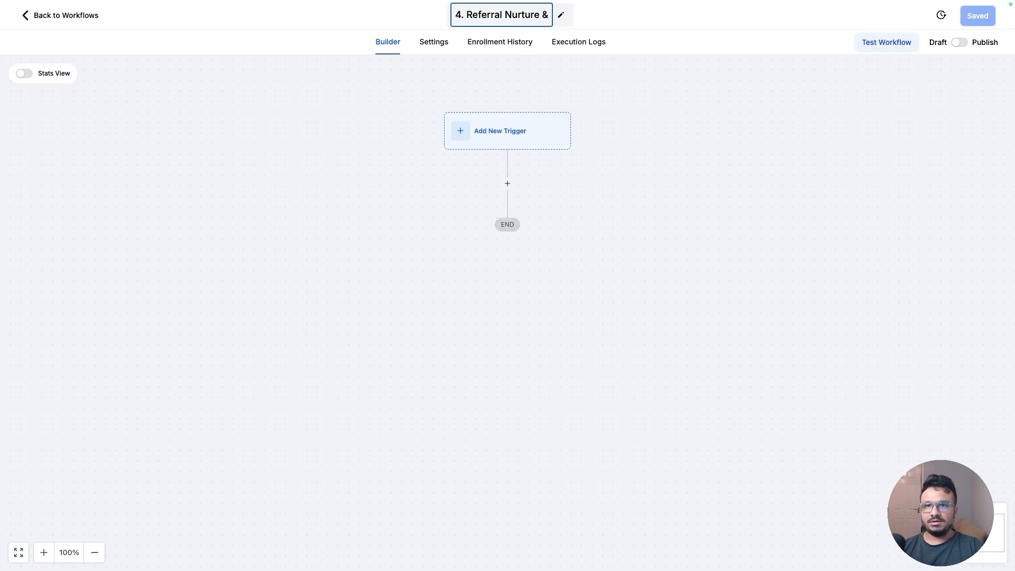
{"action": "type", "text": " Automation"}
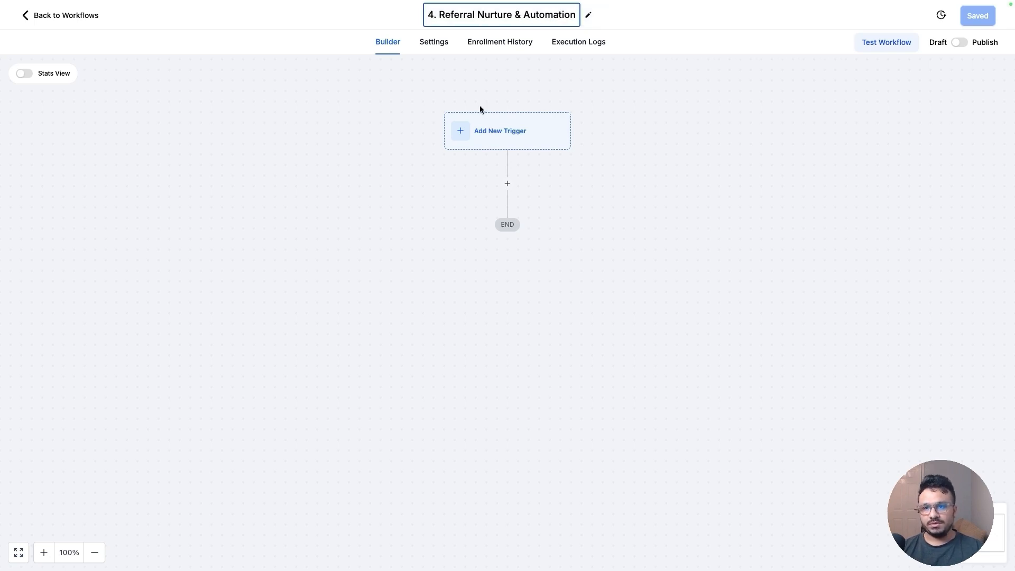
Add a Contact Tag trigger to the workflow
{"action": "left_click", "coordinate": [481, 109]}
{"action": "left_click", "coordinate": [491, 146]}
{"action": "left_click", "coordinate": [763, 137]}
{"action": "type", "text": "t Ta"}
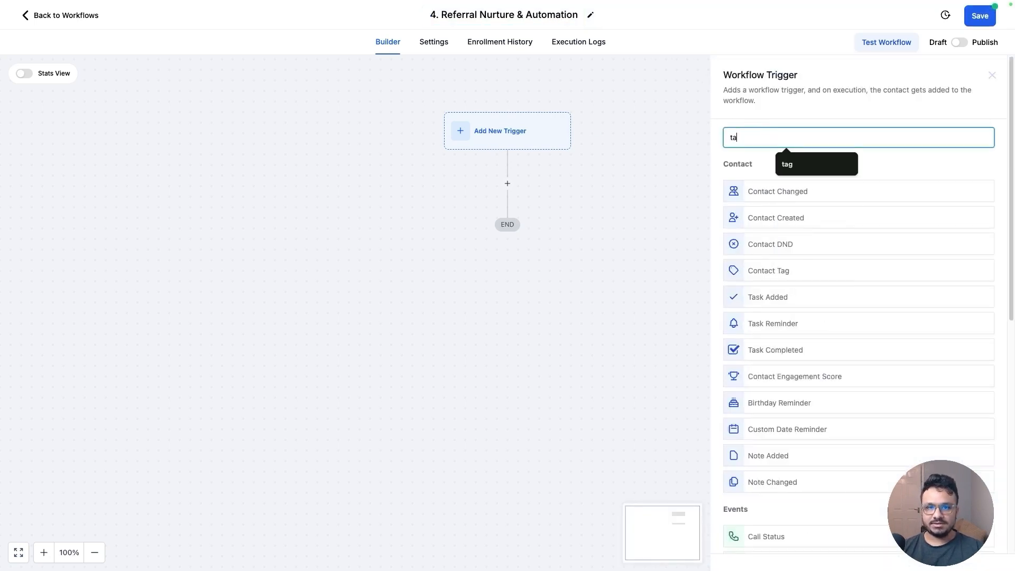
{"action": "type", "text": "g"}
{"action": "left_click", "coordinate": [782, 185]}
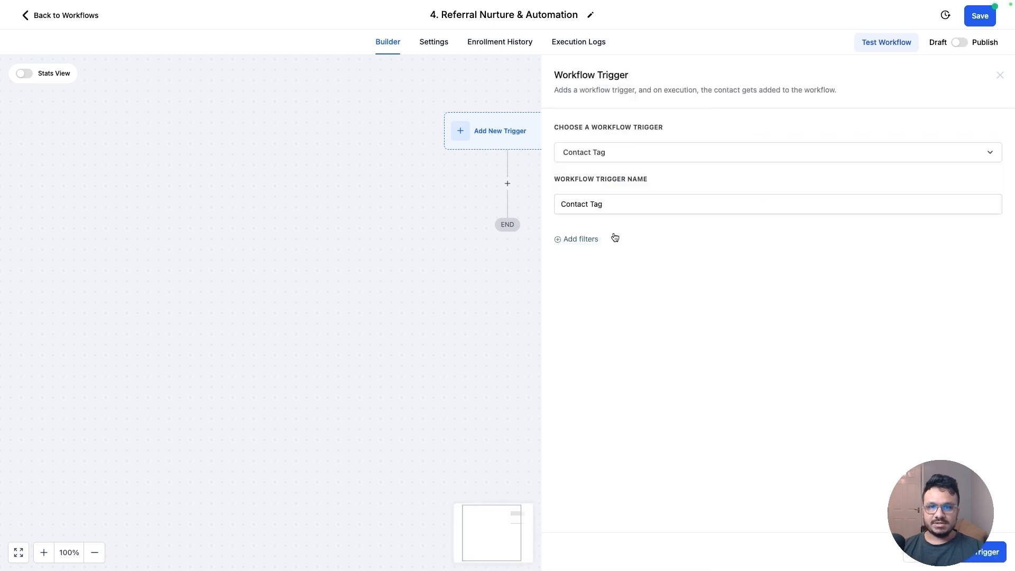
Filter the trigger on Tag Added with the referral tag and save the trigger
{"action": "left_click", "coordinate": [587, 238]}
{"action": "left_click", "coordinate": [583, 253]}
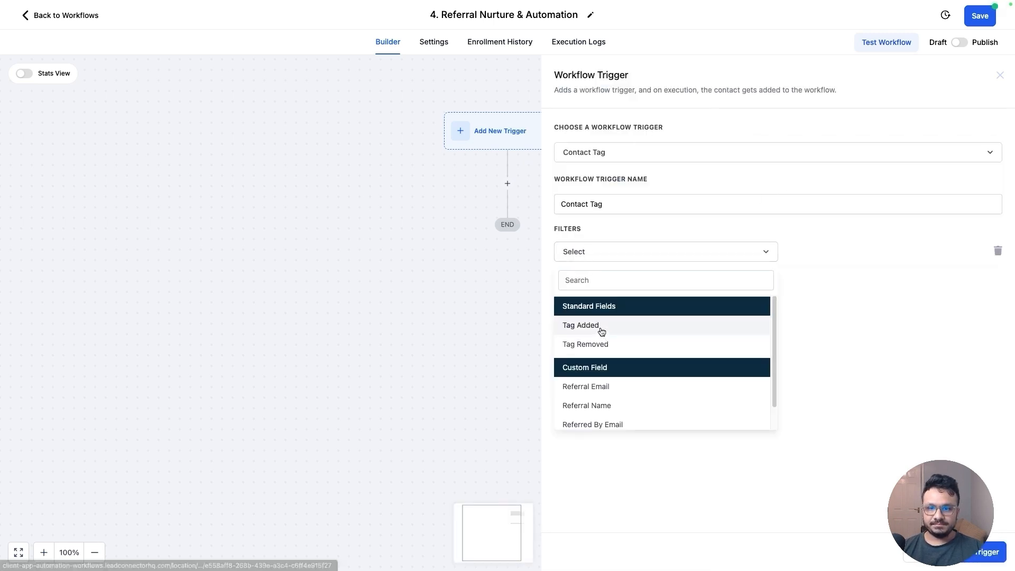
{"action": "left_click", "coordinate": [601, 331]}
{"action": "left_click", "coordinate": [820, 254]}
{"action": "left_click", "coordinate": [805, 313]}
{"action": "left_click", "coordinate": [803, 375]}
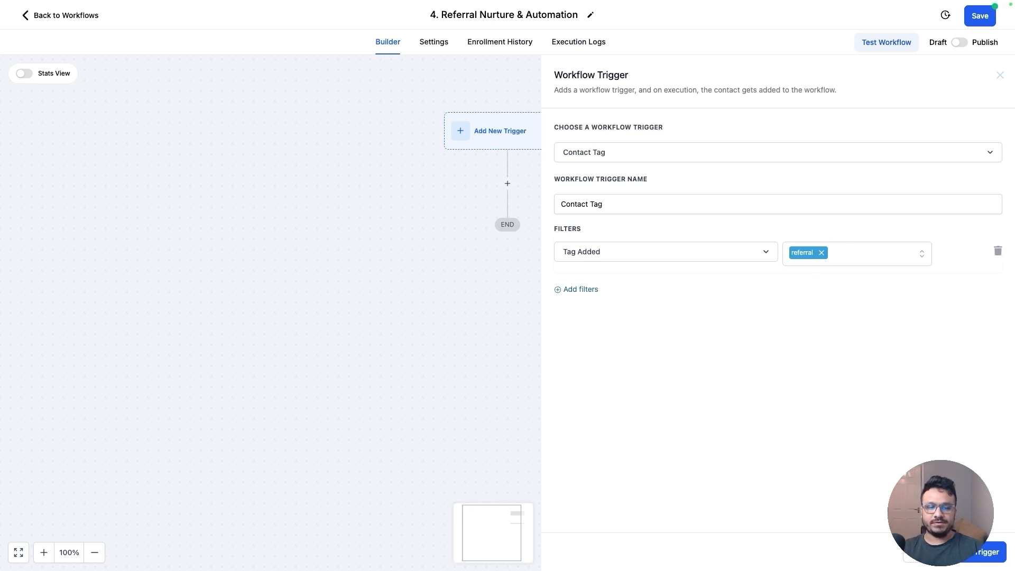
{"action": "left_click", "coordinate": [987, 561]}
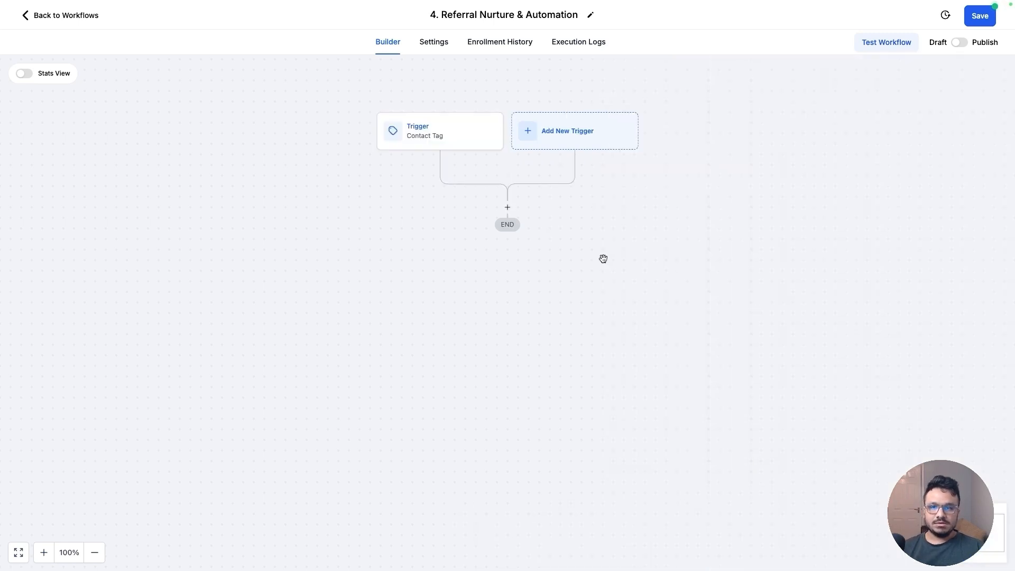
Add a Create Or Update Opportunity action in the Referrals pipeline, New Referral stage, named with the contact's Full Name
{"action": "left_click", "coordinate": [507, 208]}
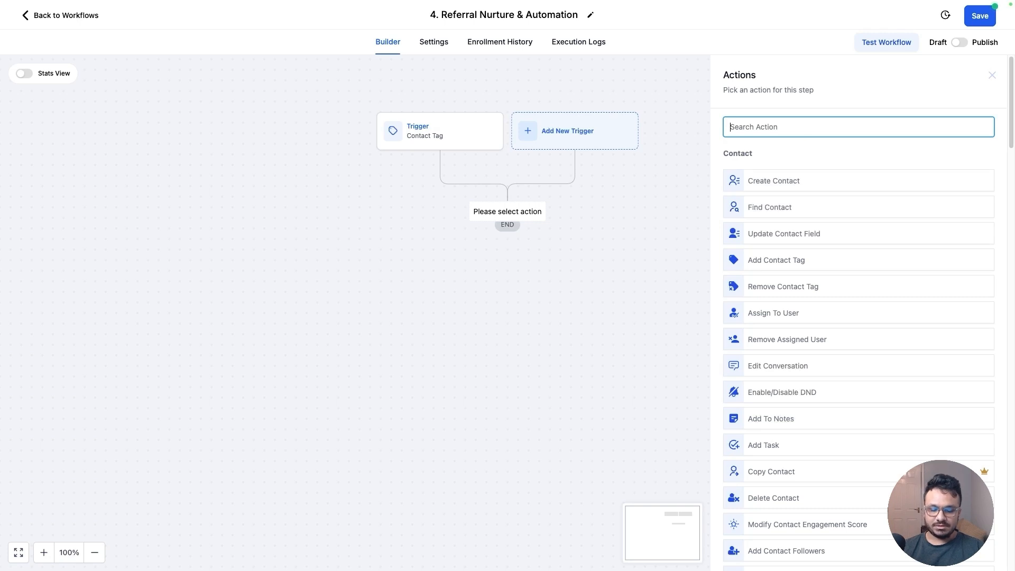
{"action": "type", "text": "crea"}
{"action": "left_click", "coordinate": [883, 200]}
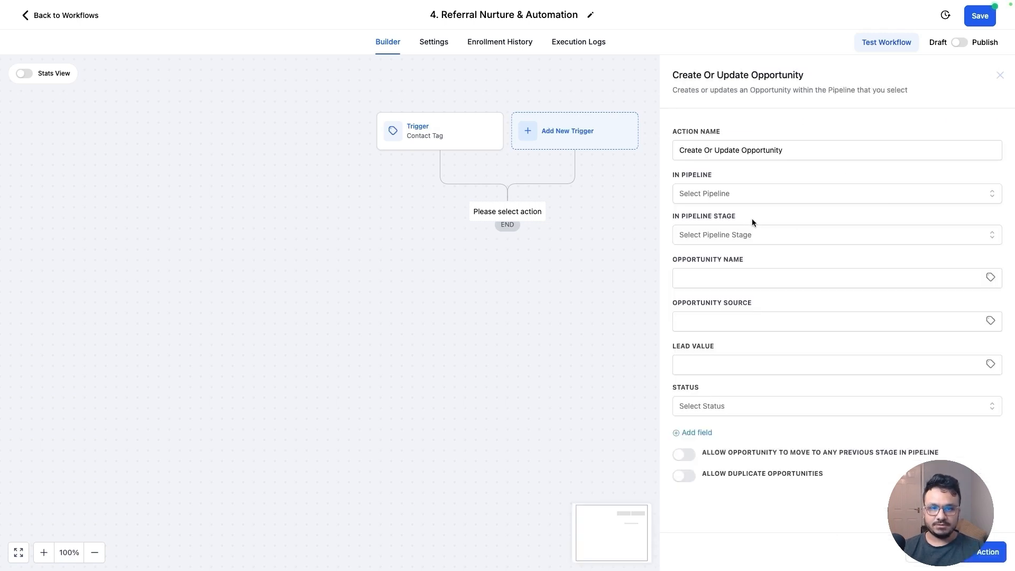
{"action": "left_click", "coordinate": [748, 192]}
{"action": "left_click", "coordinate": [725, 240]}
{"action": "left_click", "coordinate": [750, 234]}
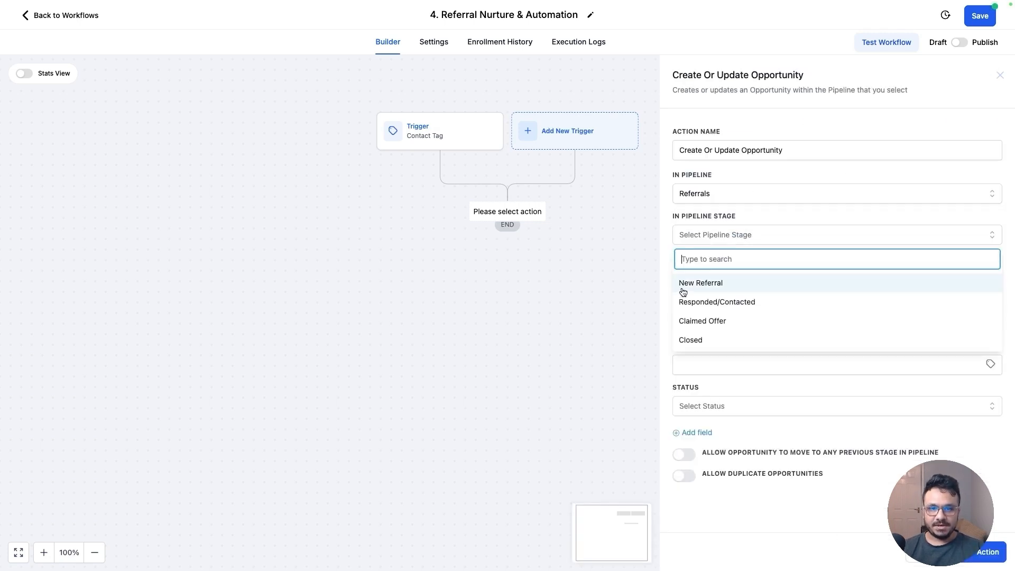
{"action": "left_click", "coordinate": [701, 284]}
{"action": "left_click", "coordinate": [989, 280]}
{"action": "left_click", "coordinate": [941, 309]}
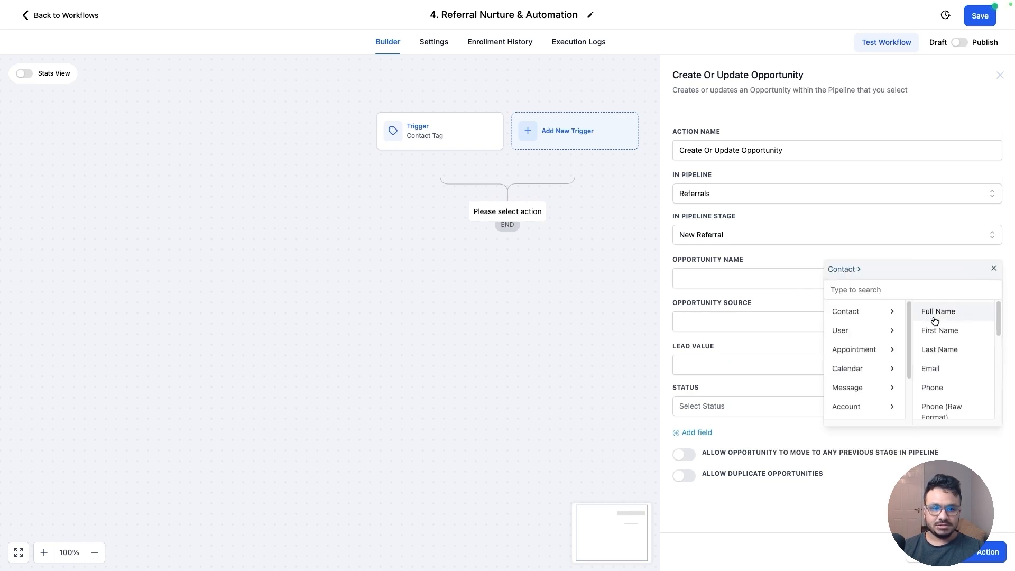
{"action": "left_click", "coordinate": [937, 312]}
{"action": "left_click", "coordinate": [987, 552]}
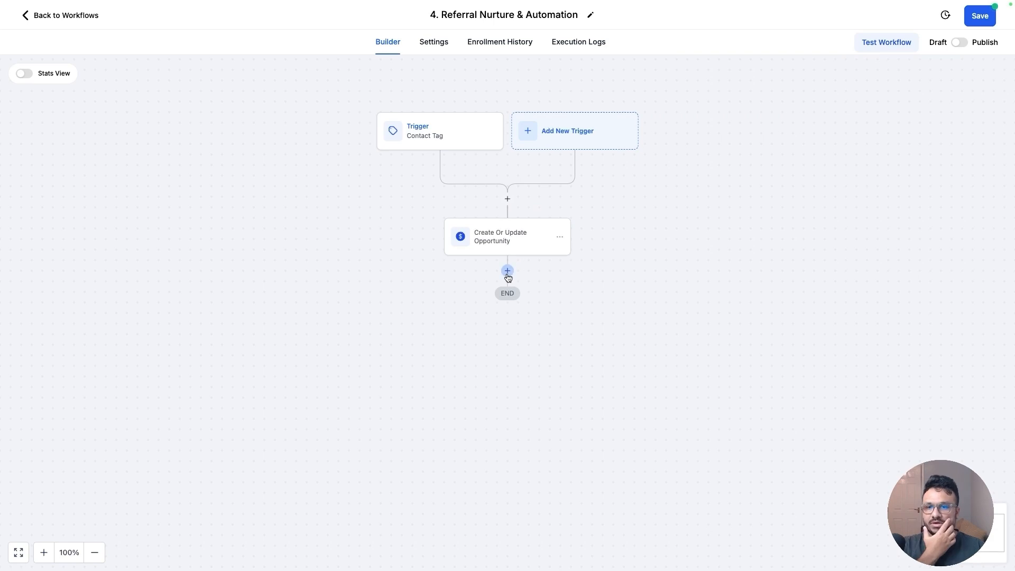
Add an Internal Notification action and set its notification type to Email
{"action": "left_click", "coordinate": [507, 271]}
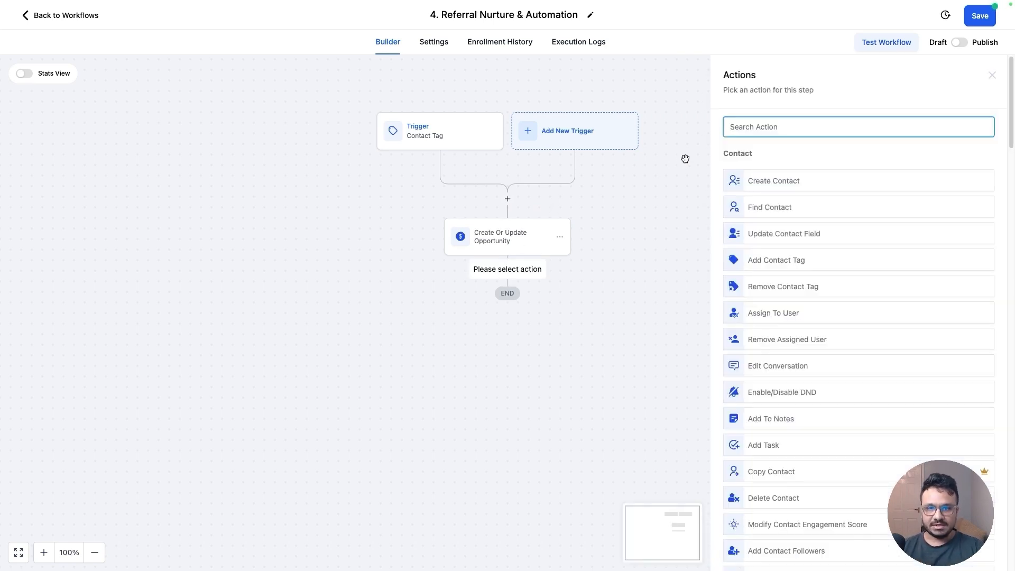
{"action": "type", "text": "in"}
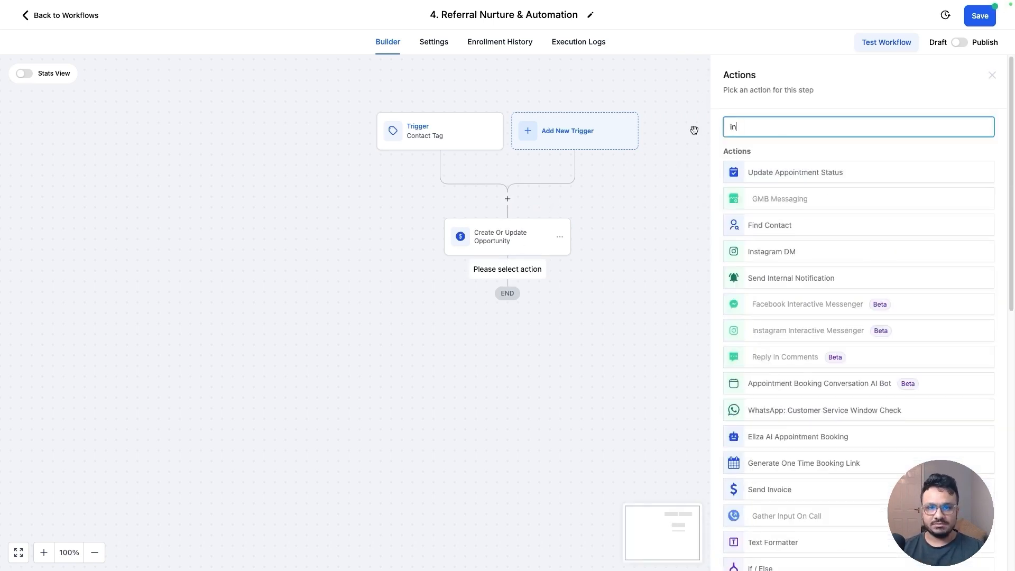
{"action": "type", "text": "tern"}
{"action": "left_click", "coordinate": [820, 173]}
{"action": "left_click", "coordinate": [776, 196]}
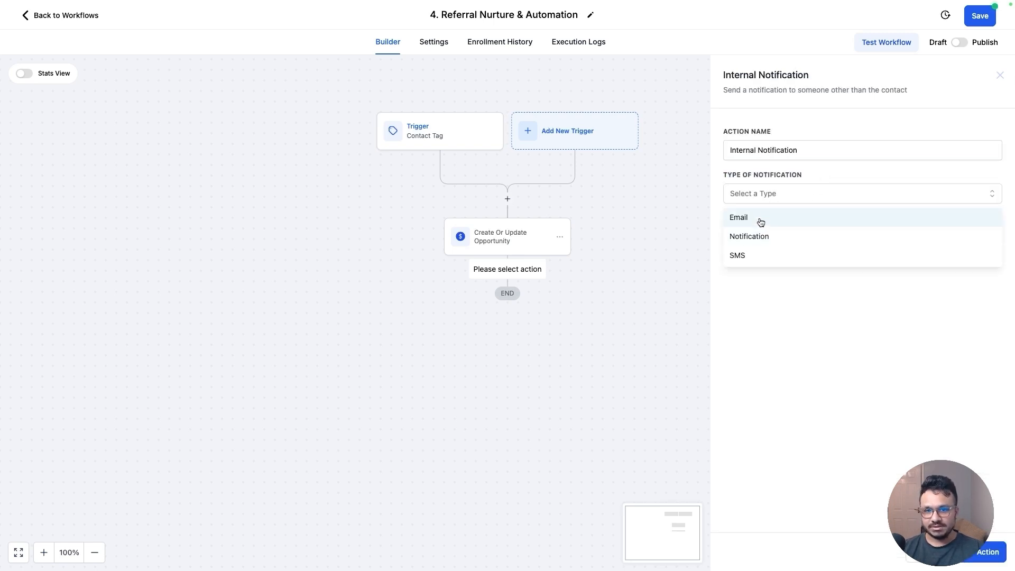
{"action": "left_click", "coordinate": [762, 223]}
{"action": "left_click", "coordinate": [794, 256]}
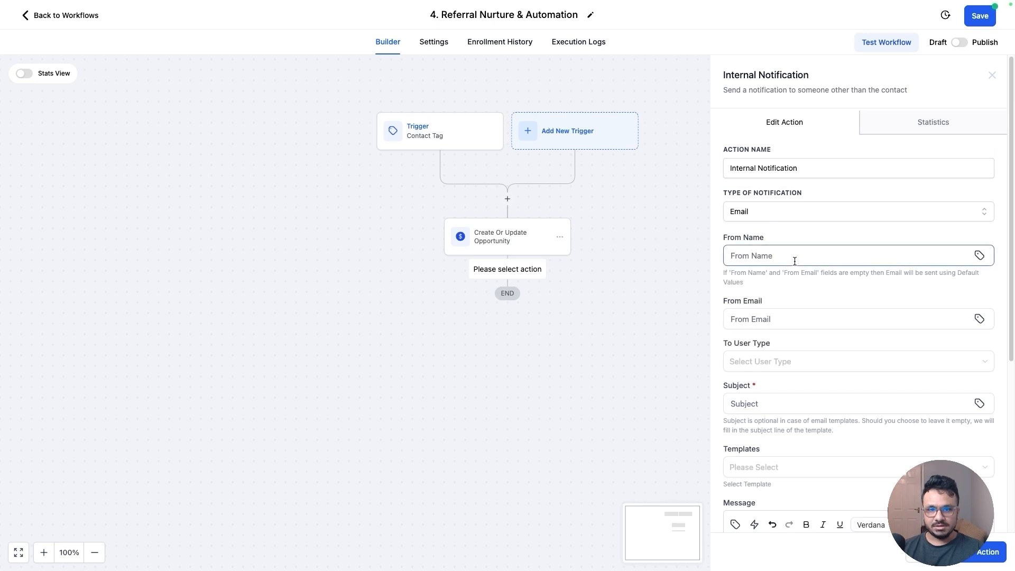
{"action": "type", "text": "CRMN"}
{"action": "key", "text": "ctrl+a"}
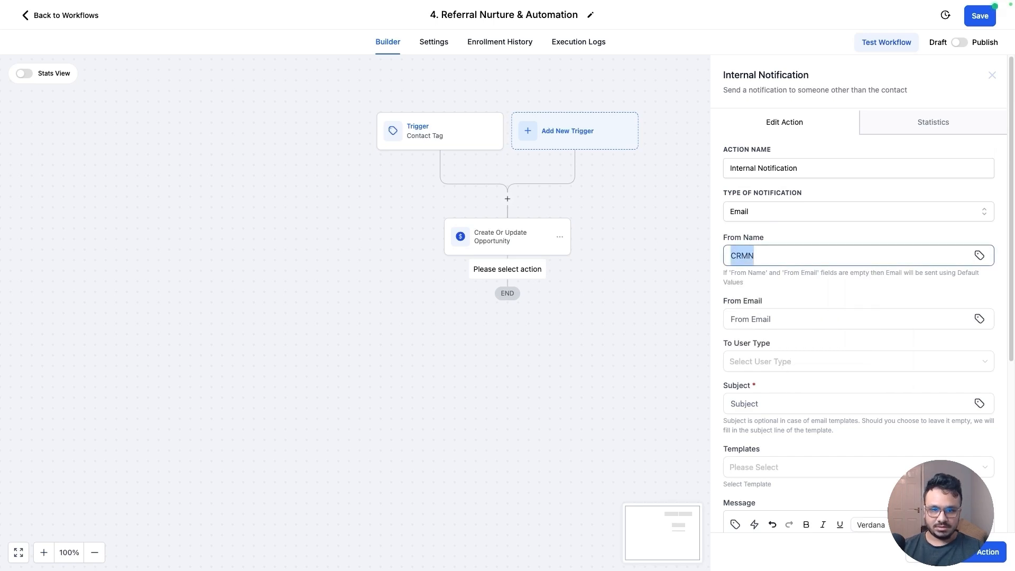
{"action": "key", "text": "BackSpace"}
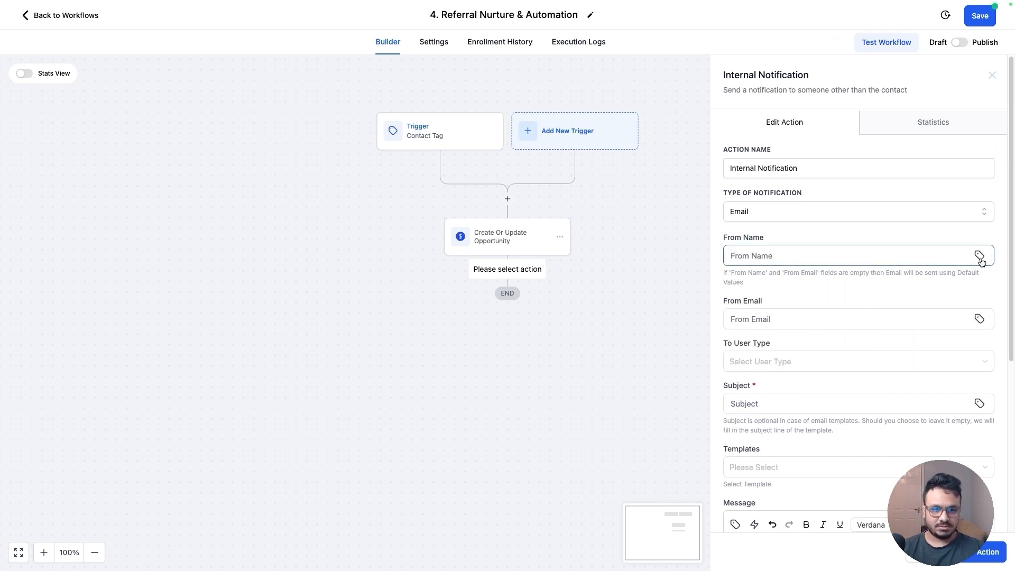
Set the notification's From Name to the account's location name custom value
{"action": "left_click", "coordinate": [979, 255]}
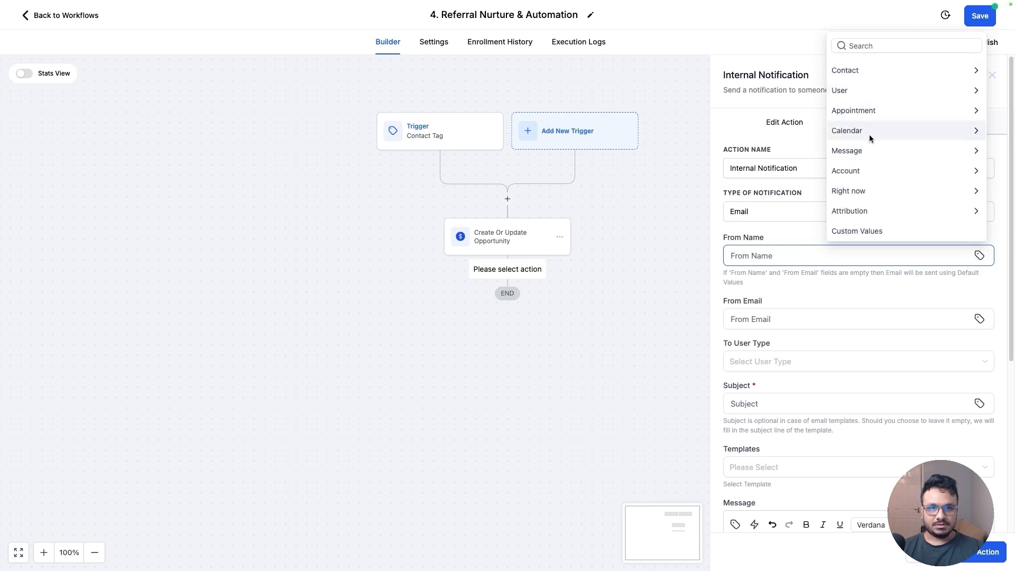
{"action": "left_click", "coordinate": [872, 170]}
{"action": "left_click", "coordinate": [853, 26]}
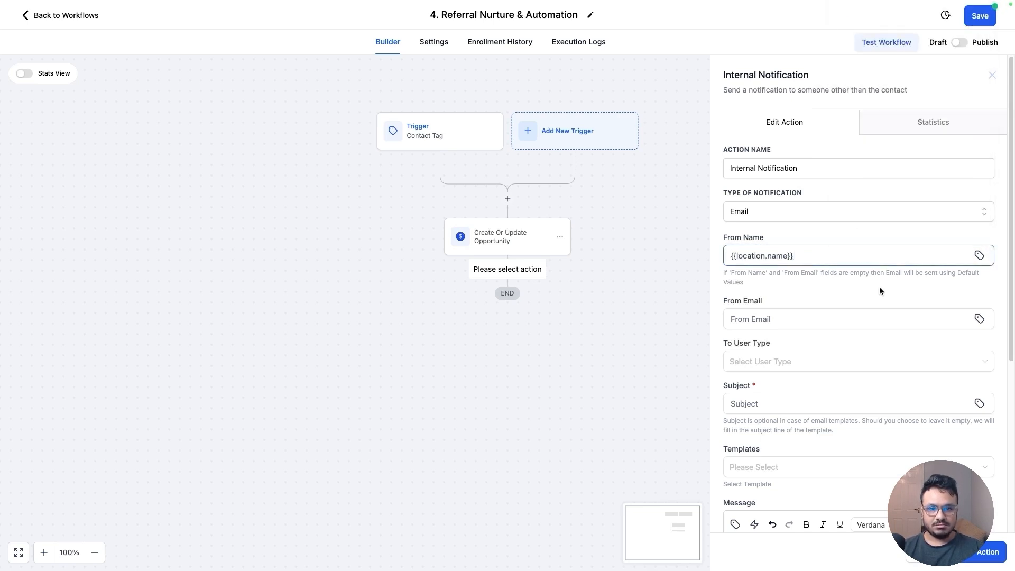
Set the notification's From Email to the account email custom value and its To User Type to Assigned User
{"action": "left_click", "coordinate": [980, 318]}
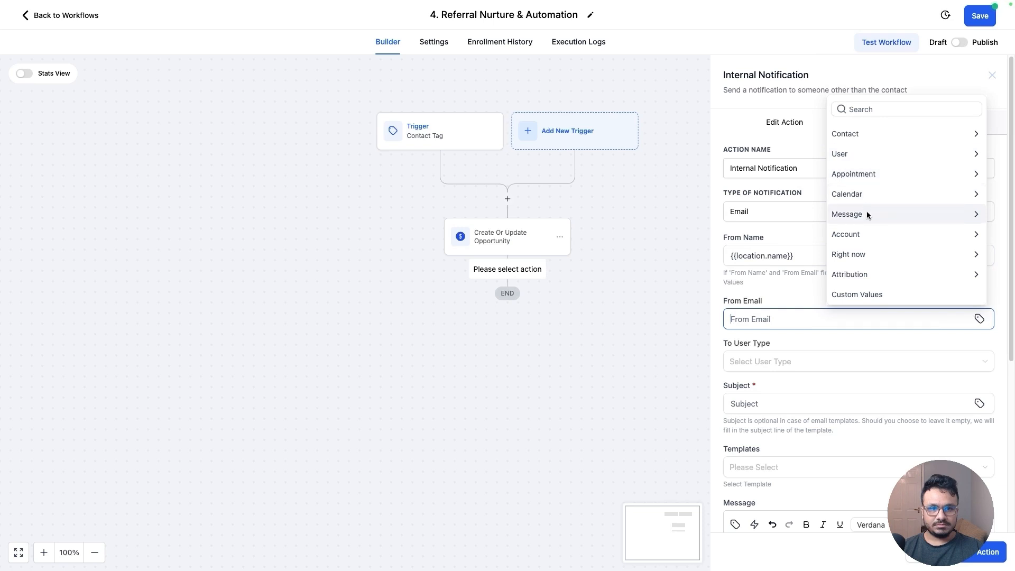
{"action": "left_click", "coordinate": [851, 235]}
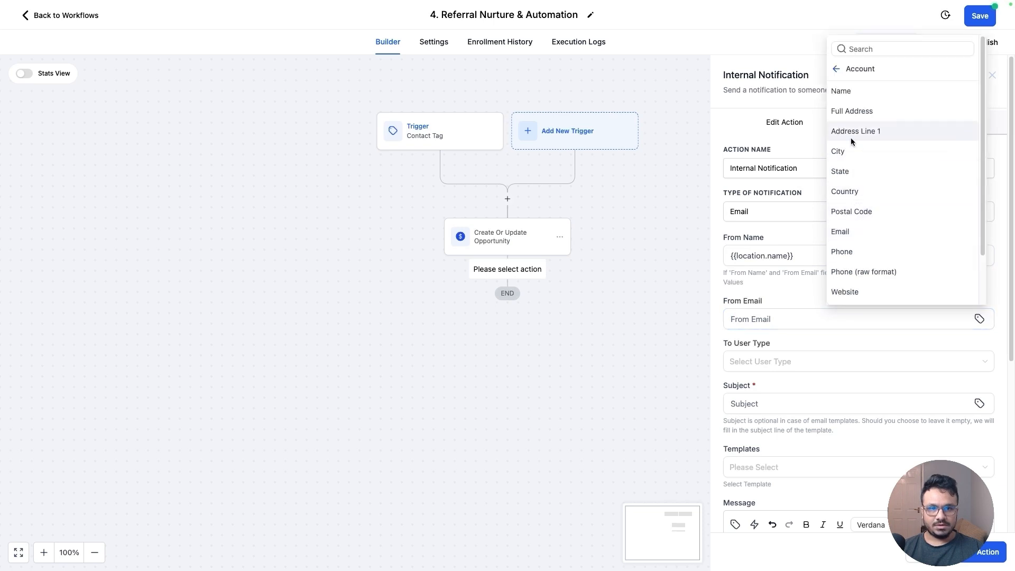
{"action": "left_click", "coordinate": [859, 232]}
{"action": "left_click", "coordinate": [810, 363]}
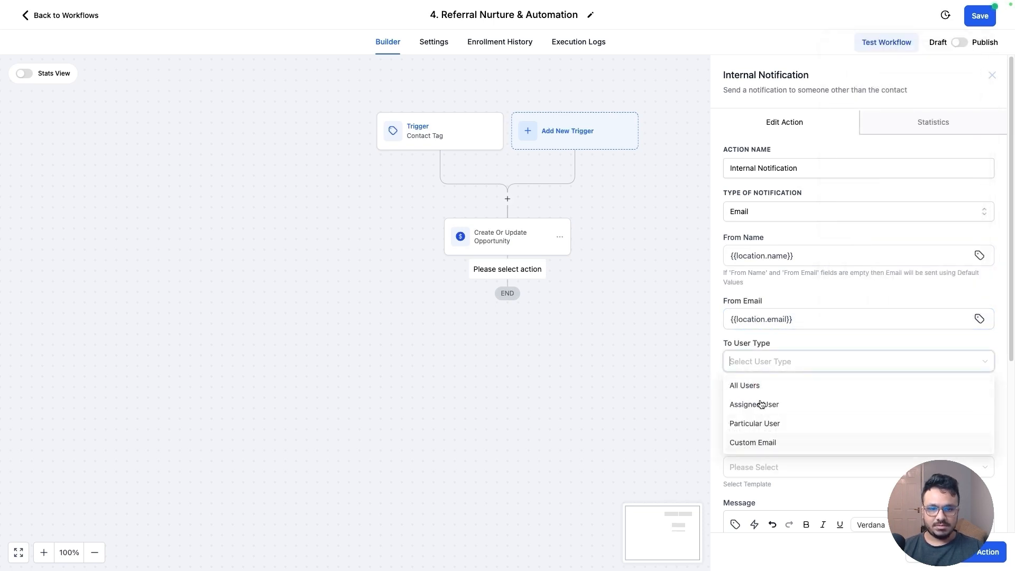
{"action": "left_click", "coordinate": [762, 402]}
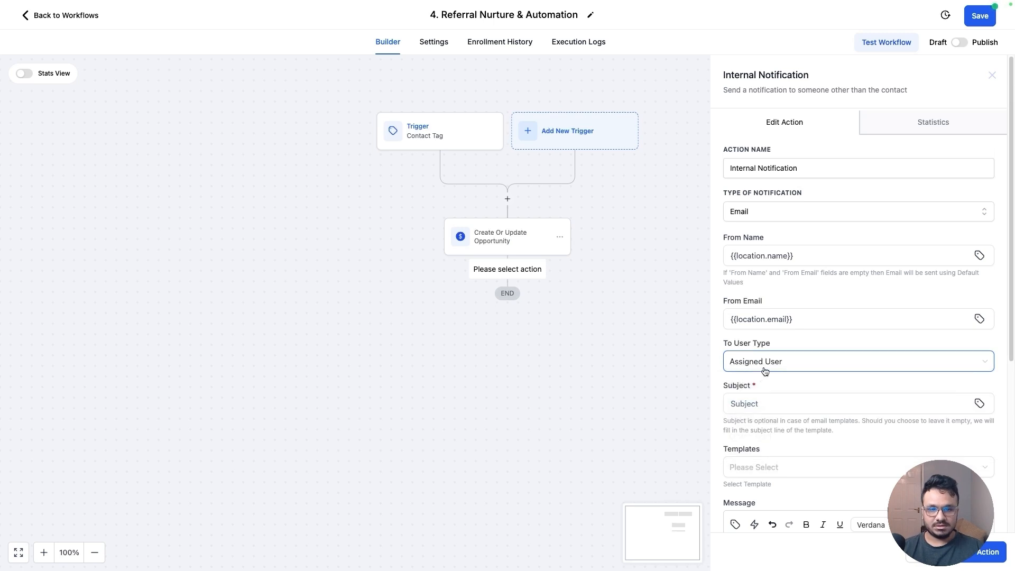
{"action": "left_click", "coordinate": [765, 370]}
{"action": "left_click", "coordinate": [768, 403]}
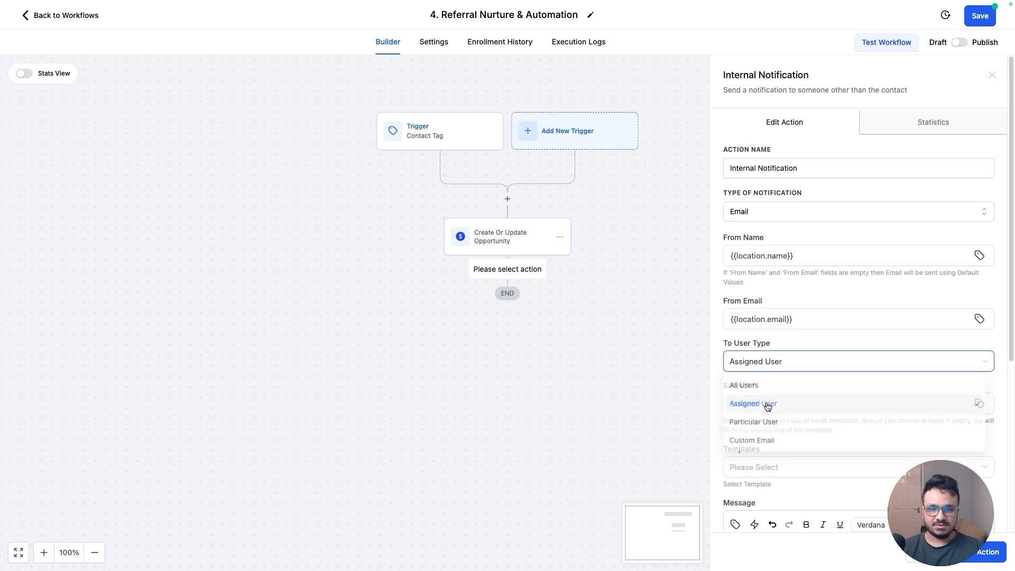
Enter "New Referral Lead" as the notification's subject
{"action": "left_click", "coordinate": [752, 407]}
{"action": "type", "text": "New "}
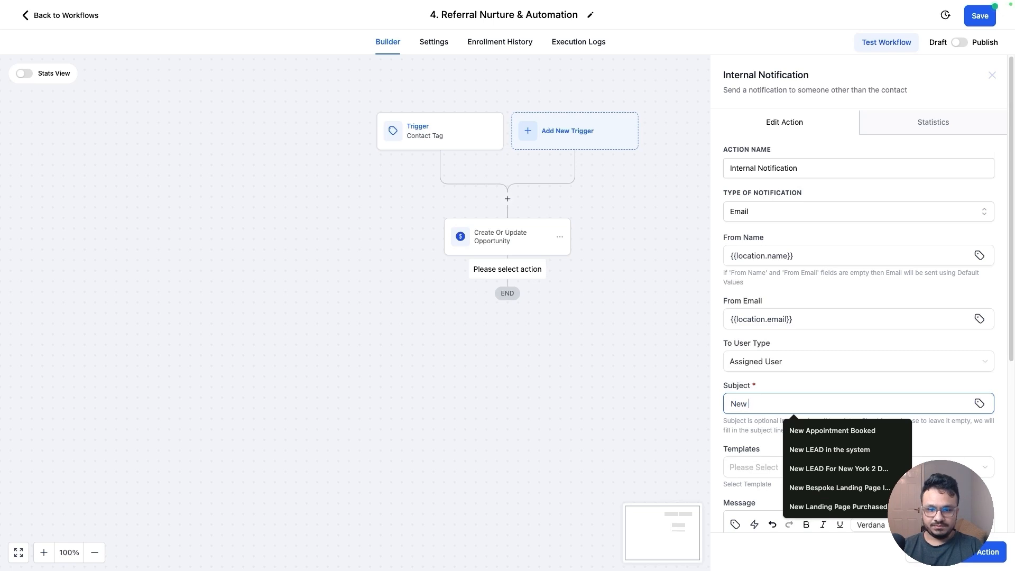
{"action": "type", "text": "Referral Lead"}
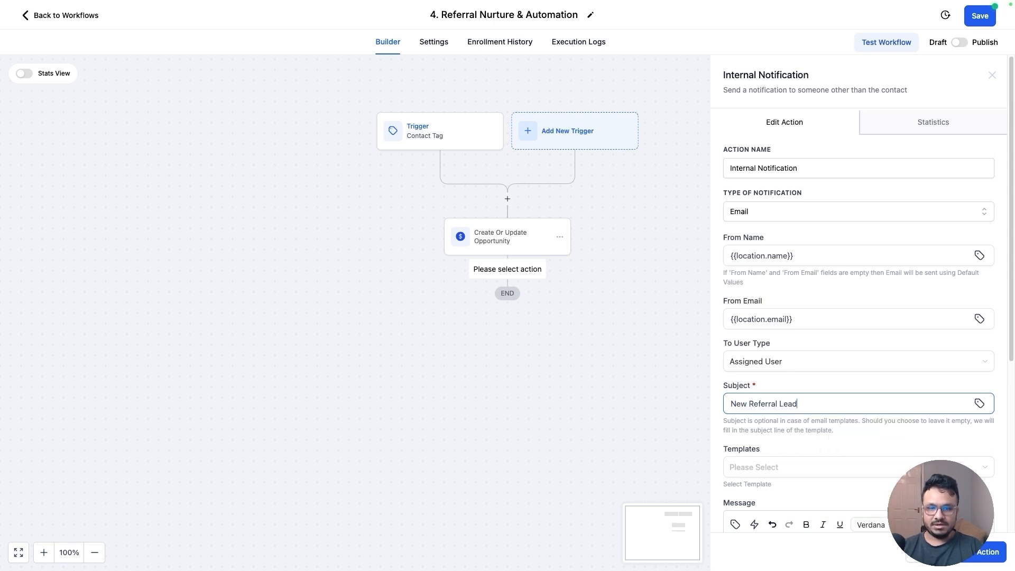
Write the message "Hi, there has been a new referral lead:" followed by Name:, Email: and Phone: lines
{"action": "scroll", "coordinate": [762, 418], "scroll_direction": "down", "scroll_amount": 2}
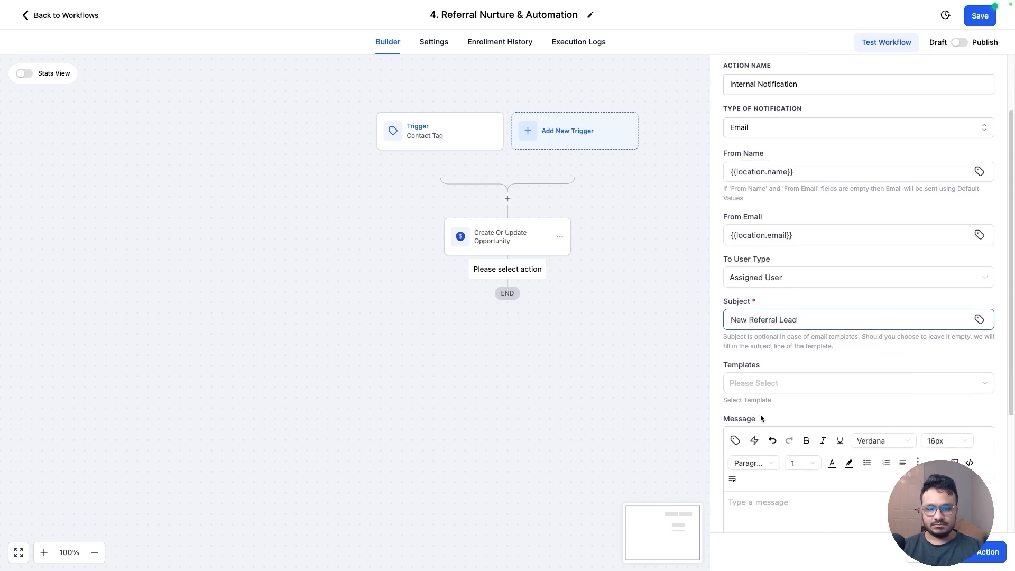
{"action": "left_click", "coordinate": [781, 510]}
{"action": "scroll", "coordinate": [831, 415], "scroll_direction": "down", "scroll_amount": 4}
{"action": "type", "text": "Hi, there has been a"}
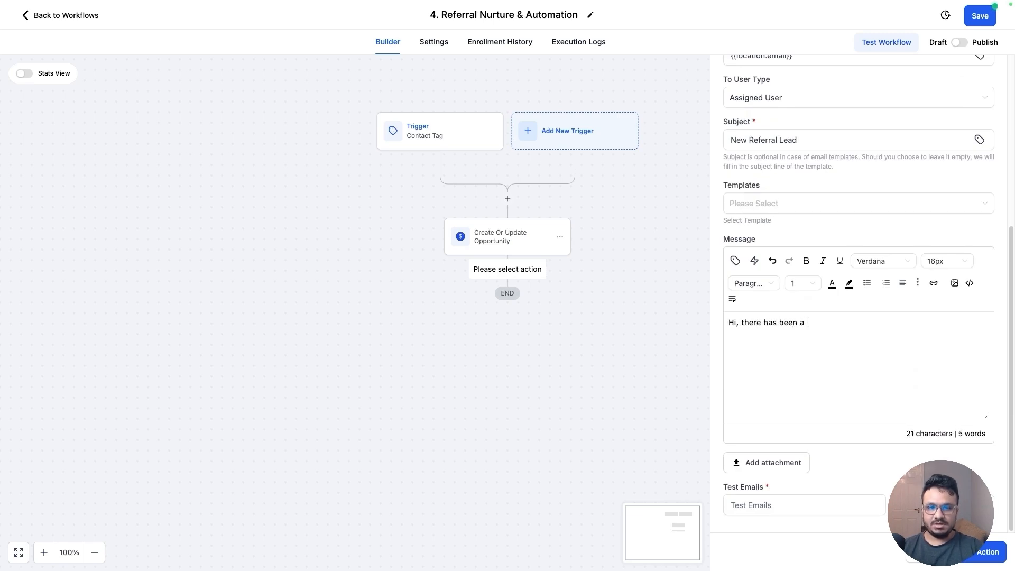
{"action": "type", "text": " new referral lead:  "}
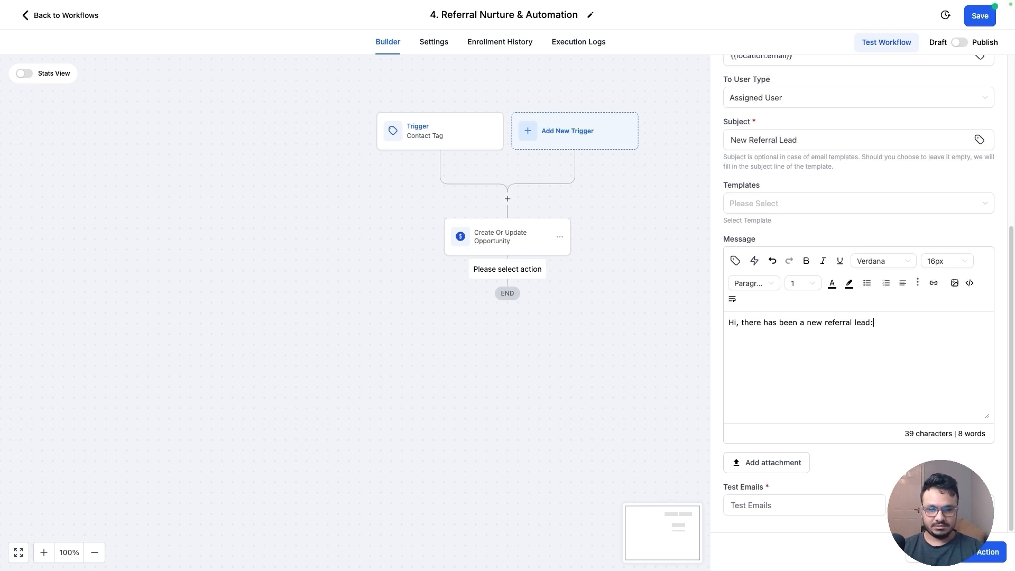
{"action": "type", "text": "Name:"}
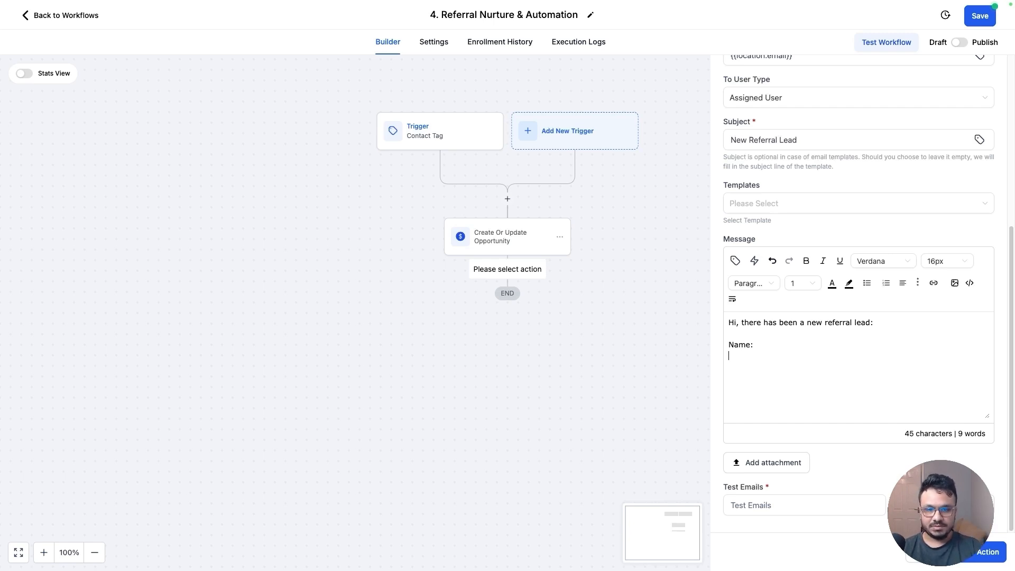
{"action": "type", "text": "Email:"}
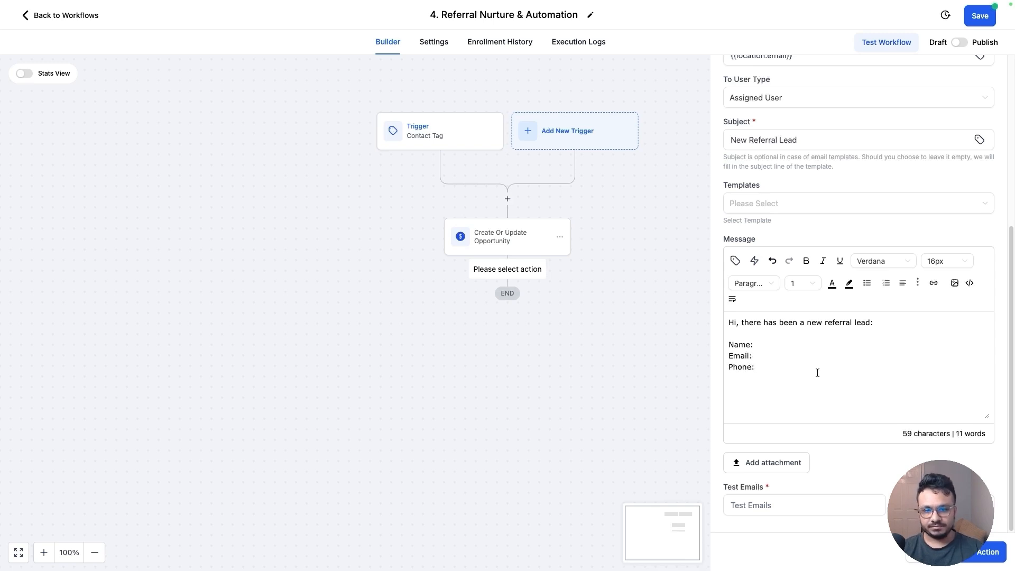
Insert the contact's Full Name, Email and Phone merge fields after their labels and save the notification action
{"action": "left_click", "coordinate": [735, 260]}
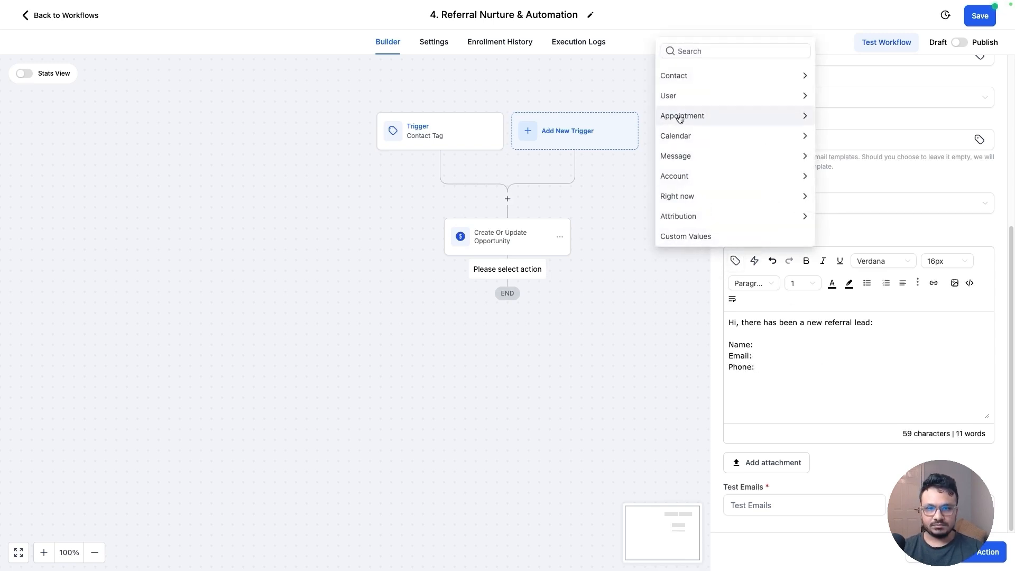
{"action": "left_click", "coordinate": [685, 77]}
{"action": "left_click", "coordinate": [688, 35]}
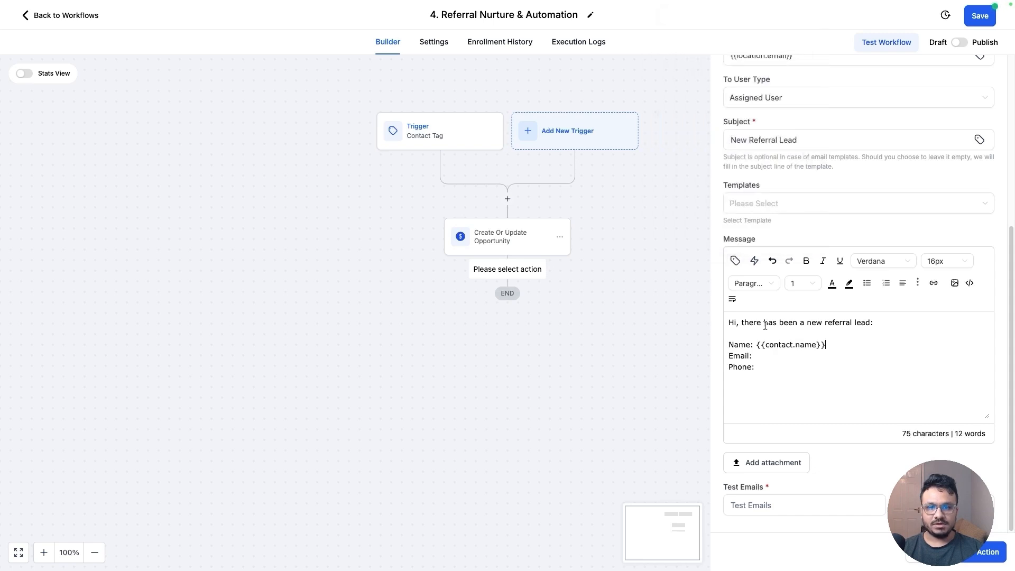
{"action": "left_click", "coordinate": [735, 260]}
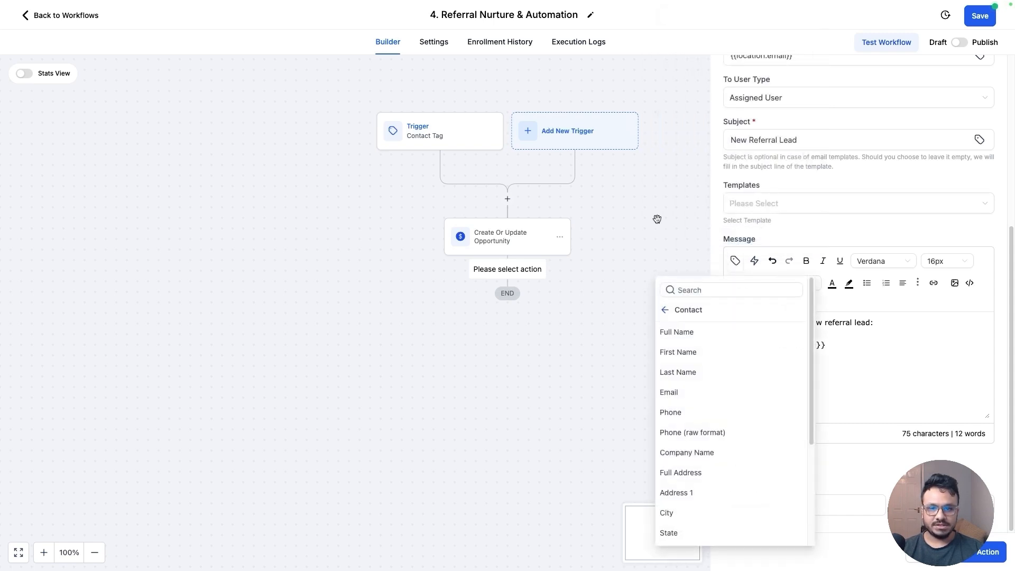
{"action": "left_click", "coordinate": [688, 392]}
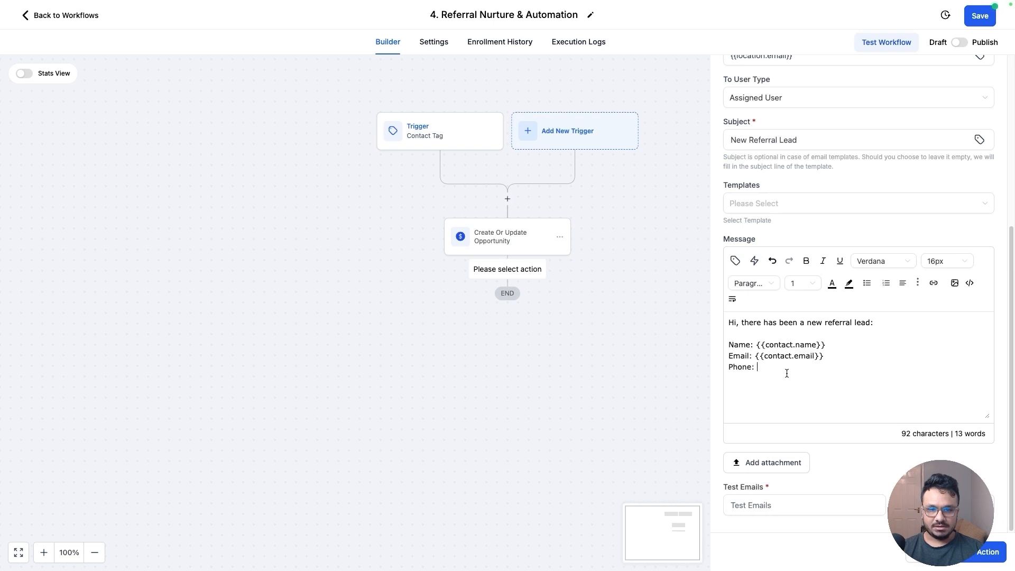
{"action": "left_click", "coordinate": [735, 261]}
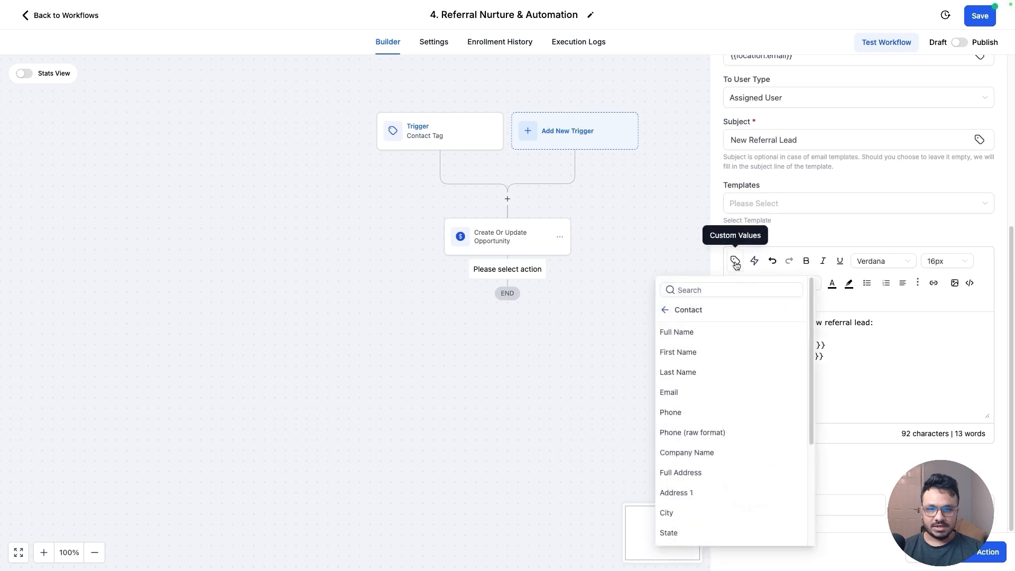
{"action": "left_click", "coordinate": [672, 412]}
{"action": "left_click", "coordinate": [988, 551]}
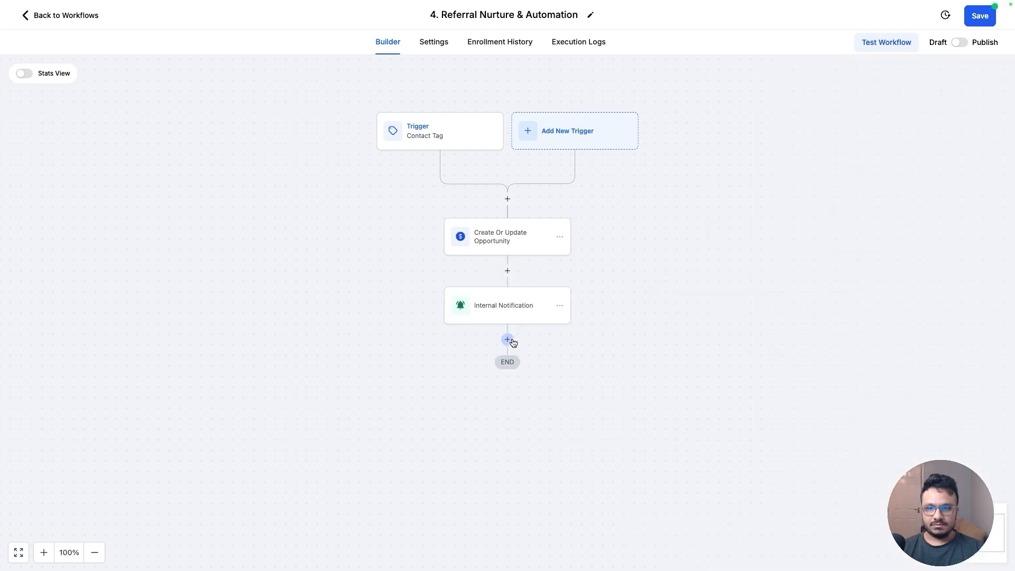
{"action": "left_click", "coordinate": [507, 271]}
{"action": "type", "text": "ass"}
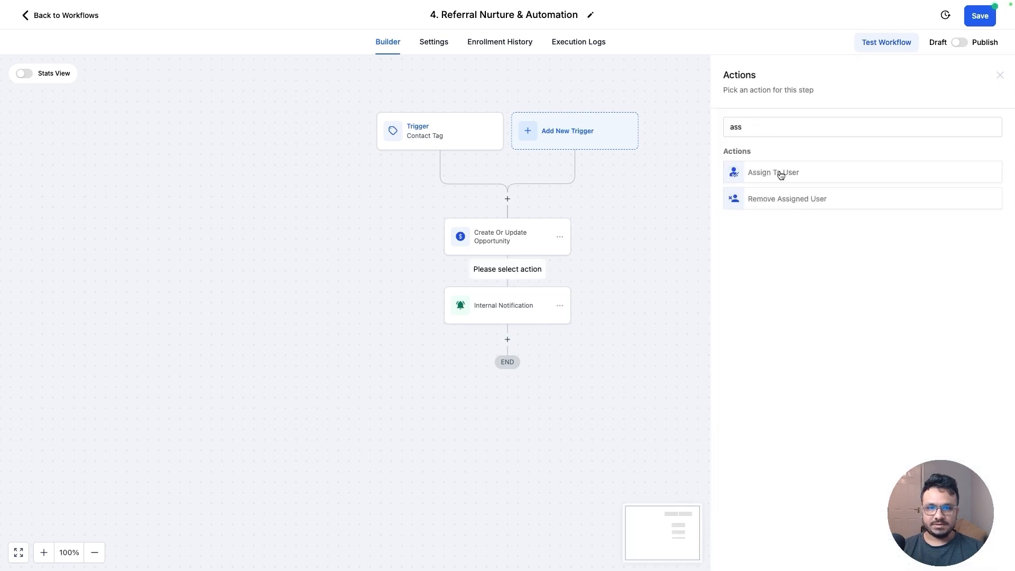
{"action": "left_click", "coordinate": [779, 172]}
{"action": "left_click", "coordinate": [773, 216]}
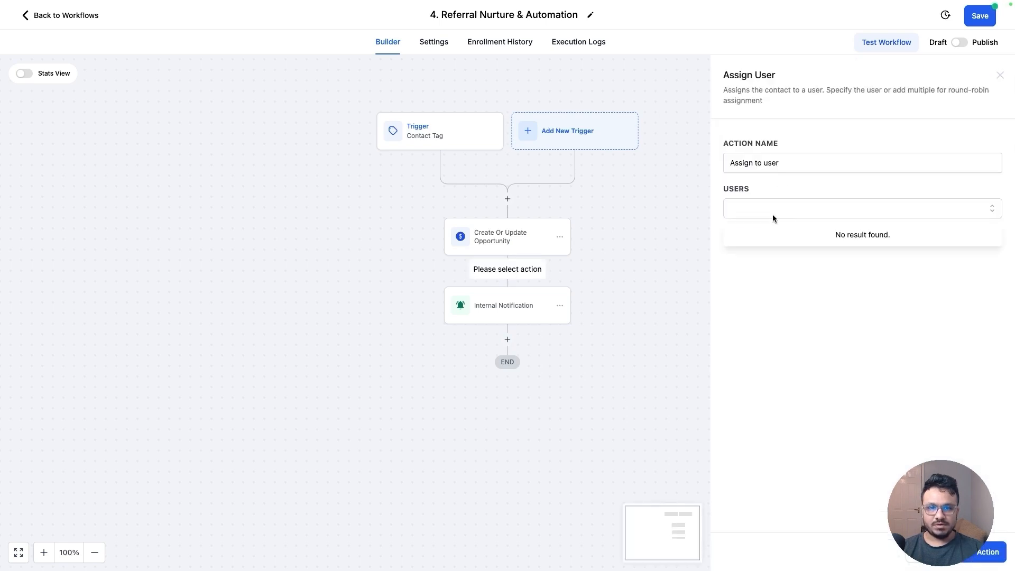
{"action": "left_click", "coordinate": [1000, 75]}
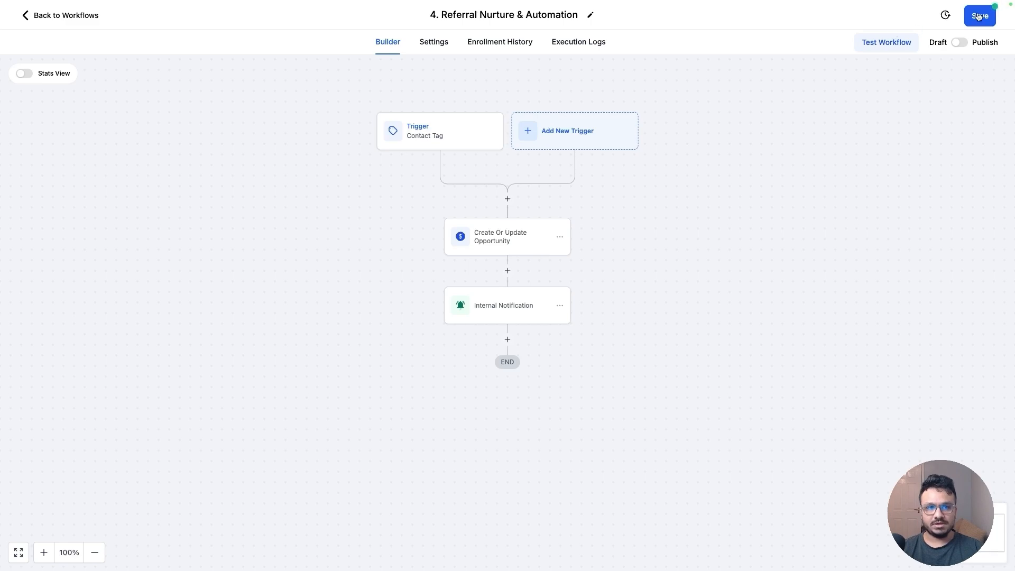
Reopen the Internal Notification, change its To User Type to All Users, and save the action
{"action": "left_click", "coordinate": [516, 305]}
{"action": "scroll", "coordinate": [798, 361], "scroll_direction": "down", "scroll_amount": 5}
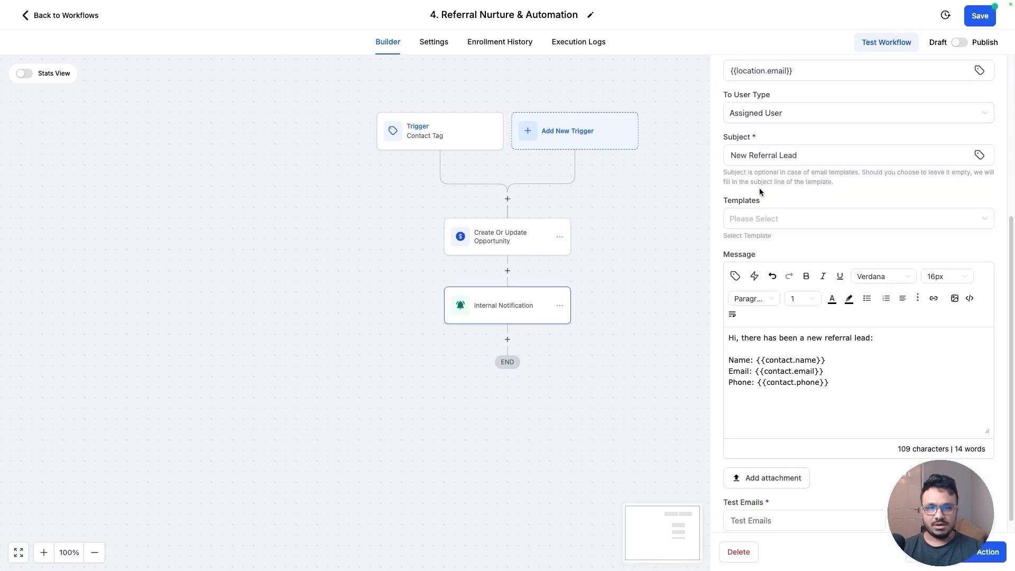
{"action": "scroll", "coordinate": [764, 193], "scroll_direction": "up", "scroll_amount": 2}
{"action": "left_click", "coordinate": [766, 182]}
{"action": "left_click", "coordinate": [757, 208]}
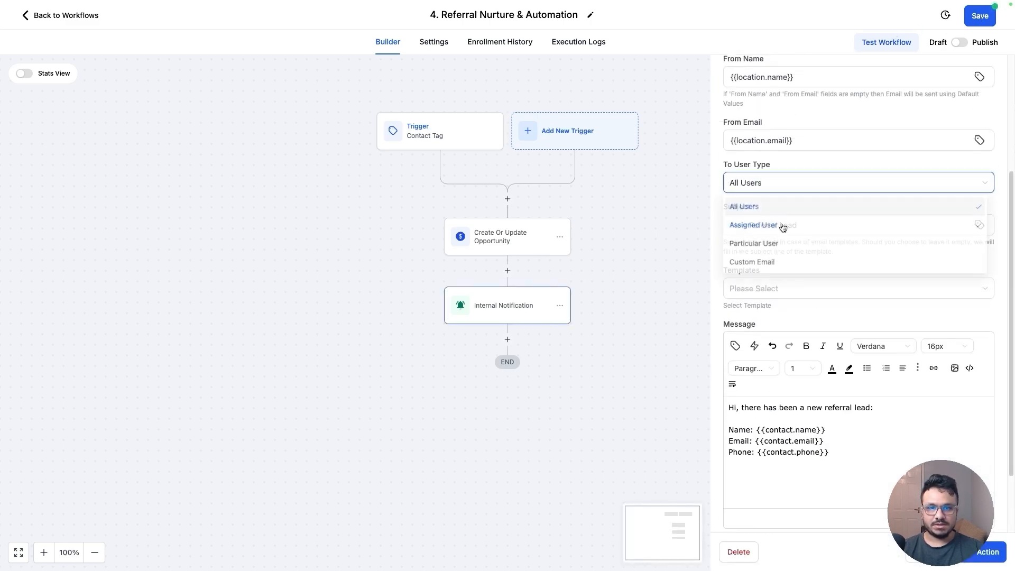
{"action": "left_click", "coordinate": [986, 552]}
Add a Send Email action after the notification and set its From Name to the account's location name custom value
{"action": "left_click", "coordinate": [509, 340]}
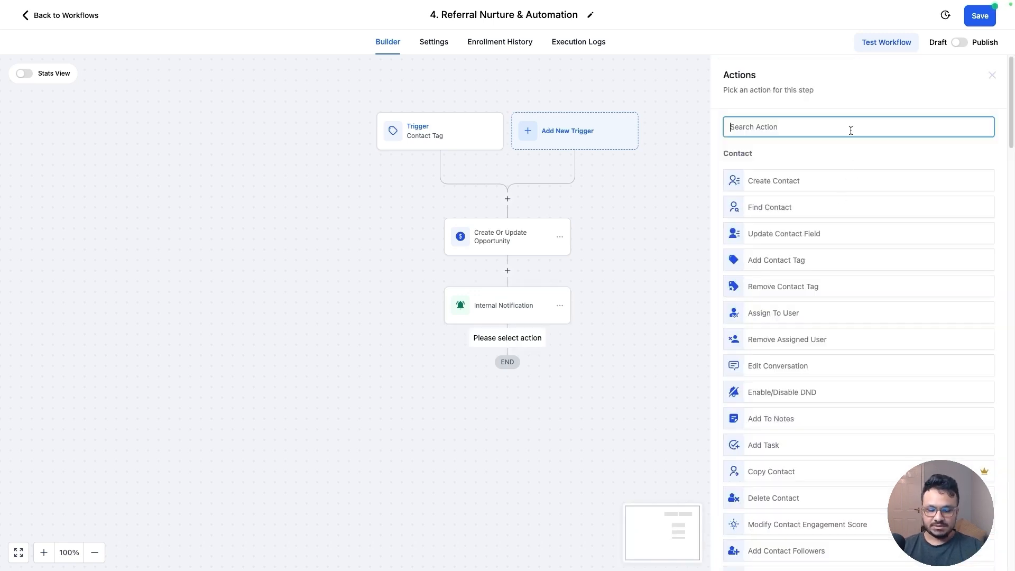
{"action": "type", "text": "emai"}
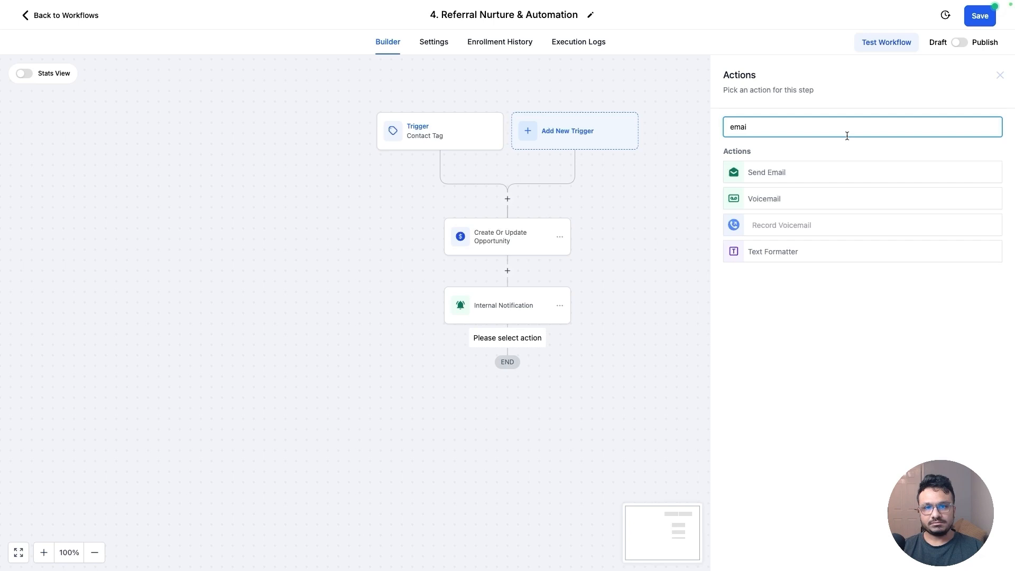
{"action": "left_click", "coordinate": [783, 172]}
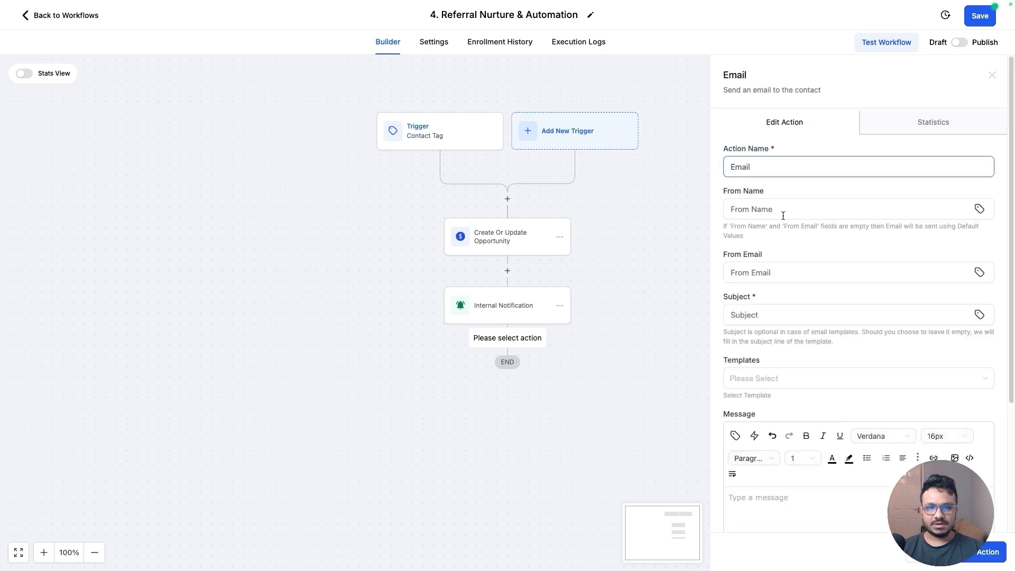
{"action": "left_click", "coordinate": [981, 209]}
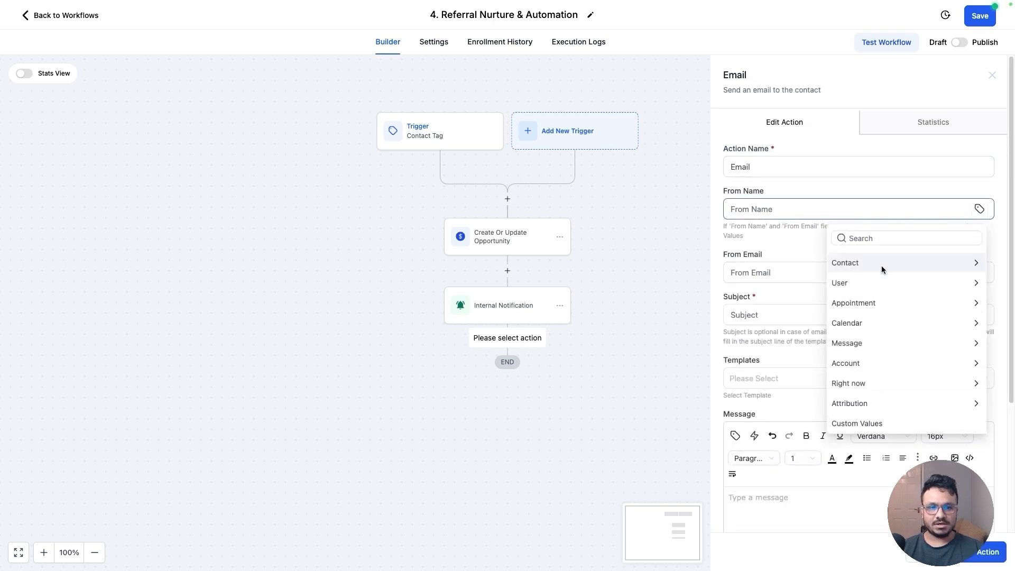
{"action": "left_click", "coordinate": [878, 368]}
{"action": "double_click", "coordinate": [852, 281]}
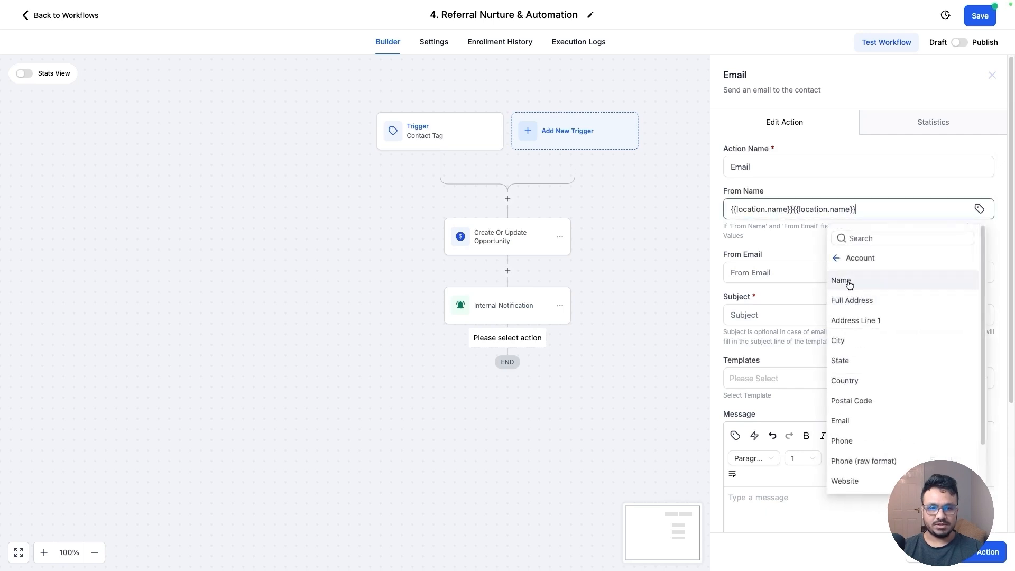
{"action": "left_click_drag", "start_coordinate": [857, 209], "coordinate": [793, 208]}
{"action": "key", "text": "BackSpace"}
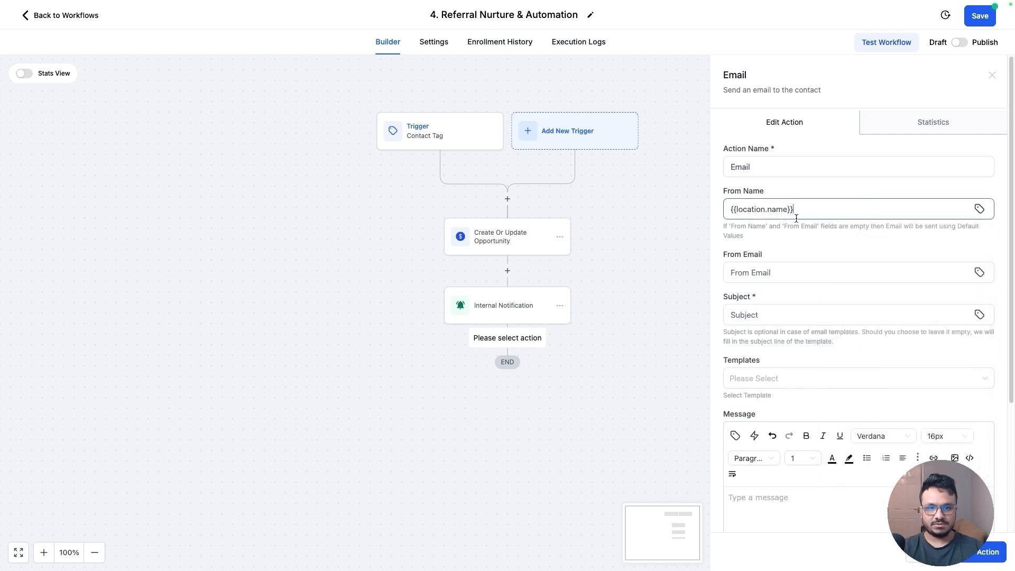
Set the email's From Email to the account's email custom value
{"action": "left_click", "coordinate": [979, 271]}
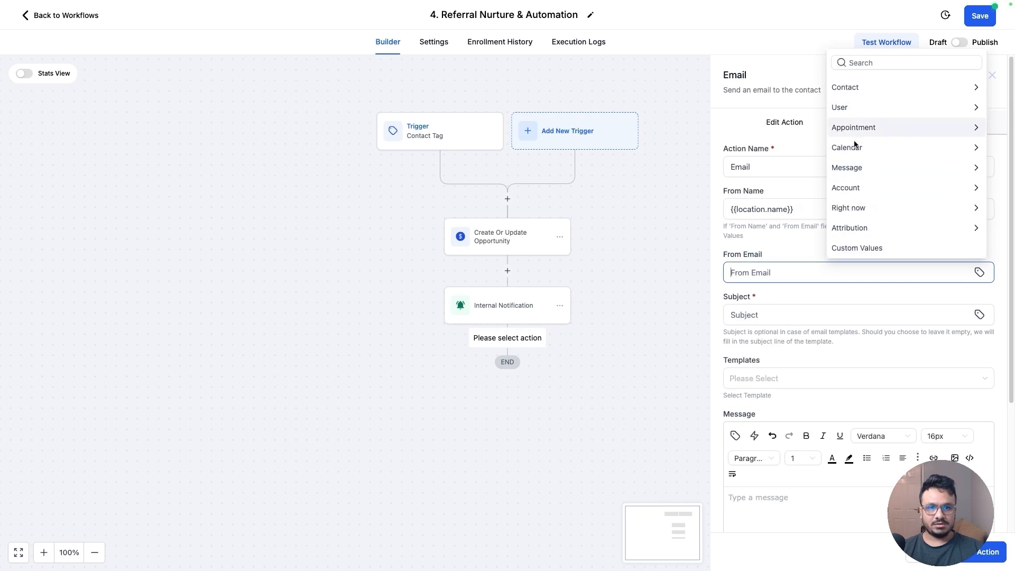
{"action": "left_click", "coordinate": [859, 187]}
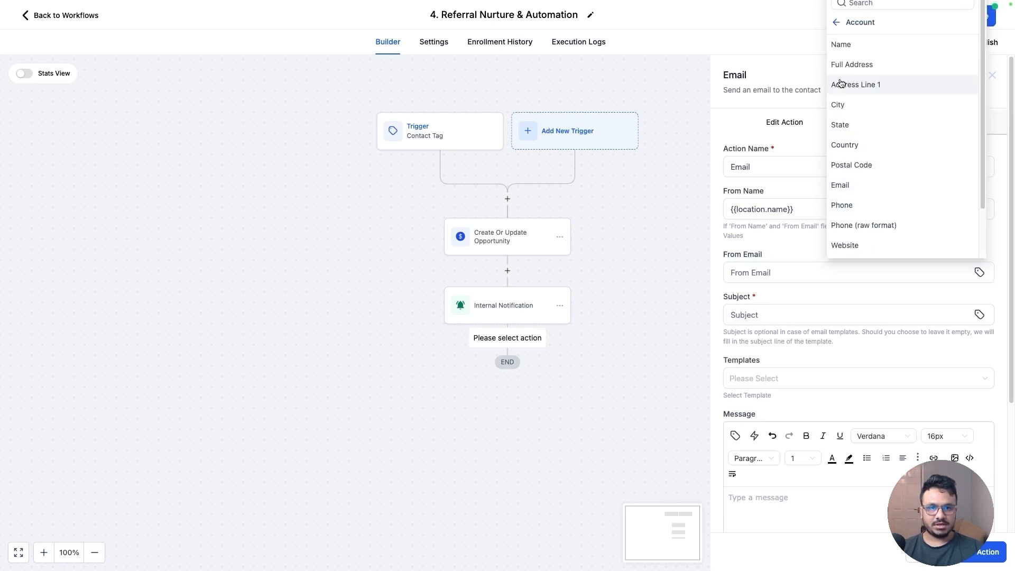
{"action": "left_click", "coordinate": [841, 184]}
Finish setting From Email to the account email value and paste the subject 'A Quick Hello and Introduction!'
{"action": "left_click", "coordinate": [772, 308]}
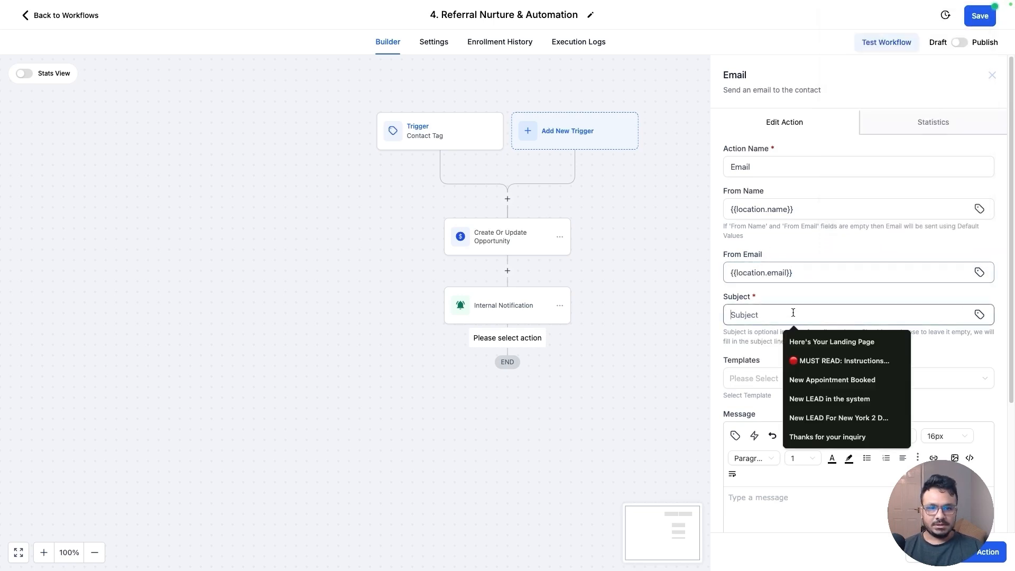
{"action": "left_click", "coordinate": [820, 275]}
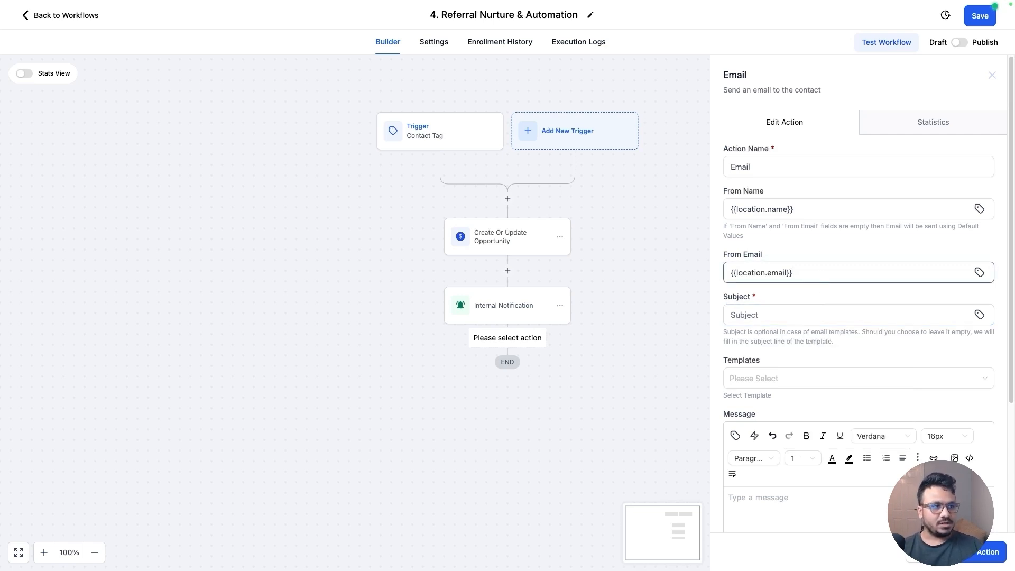
{"action": "key", "text": "Tab"}
{"action": "scroll", "coordinate": [781, 338], "scroll_direction": "down", "scroll_amount": 2}
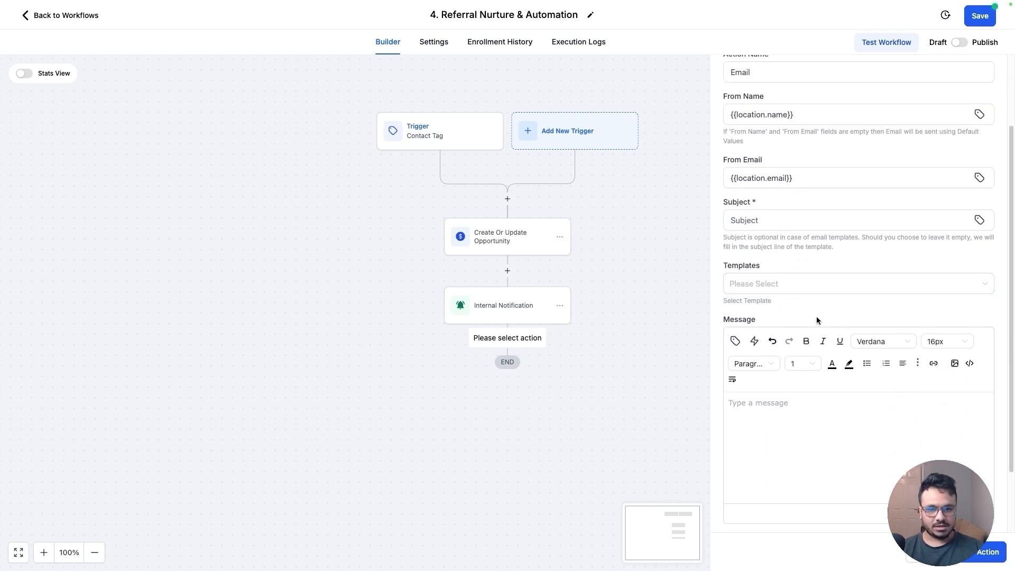
{"action": "left_click", "coordinate": [767, 220]}
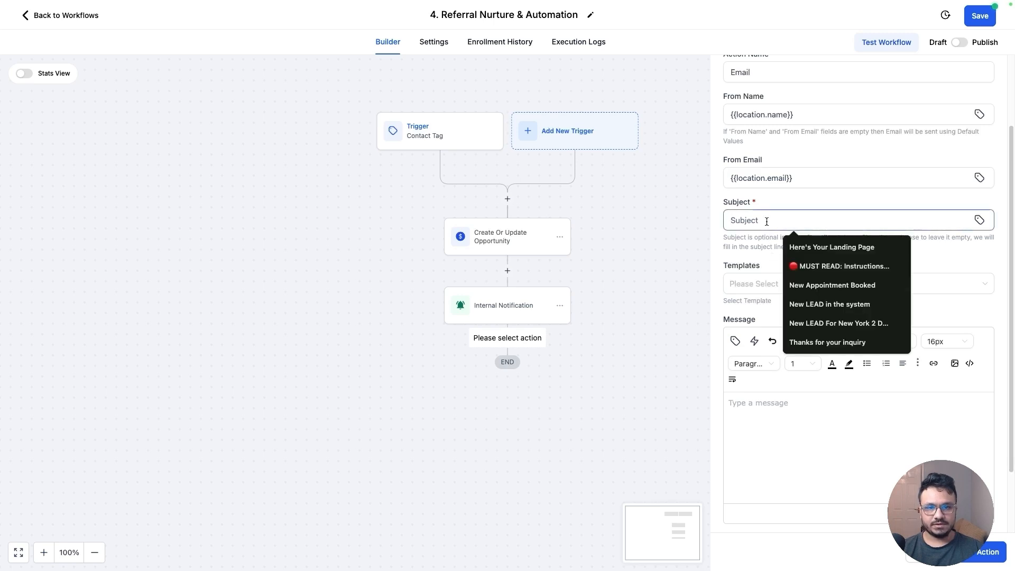
{"action": "type", "text": "A Quick Hello and Introduction!"}
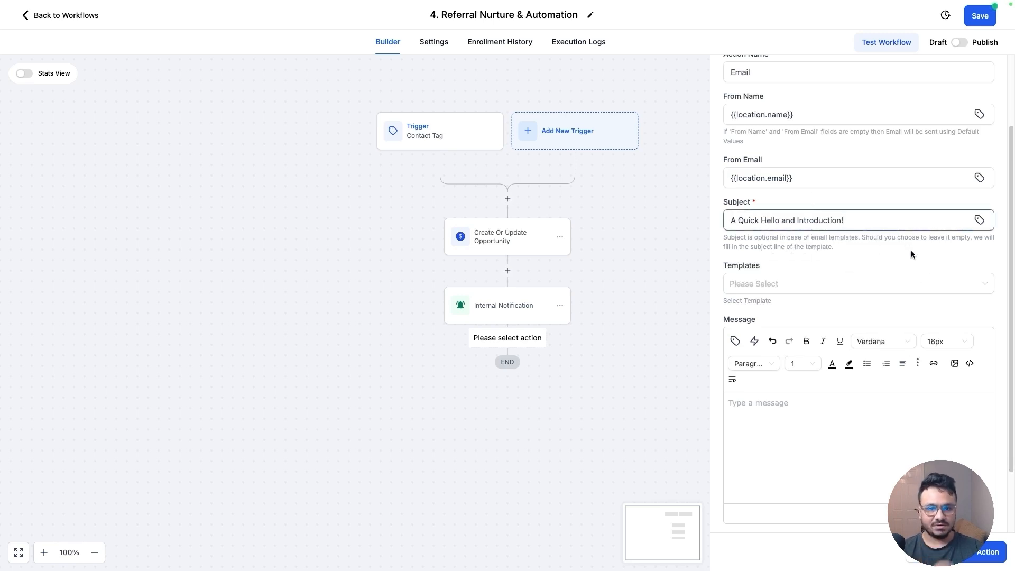
Paste the referral introduction message into the email body and add blank lines between its paragraphs
{"action": "key", "text": "super+Tab"}
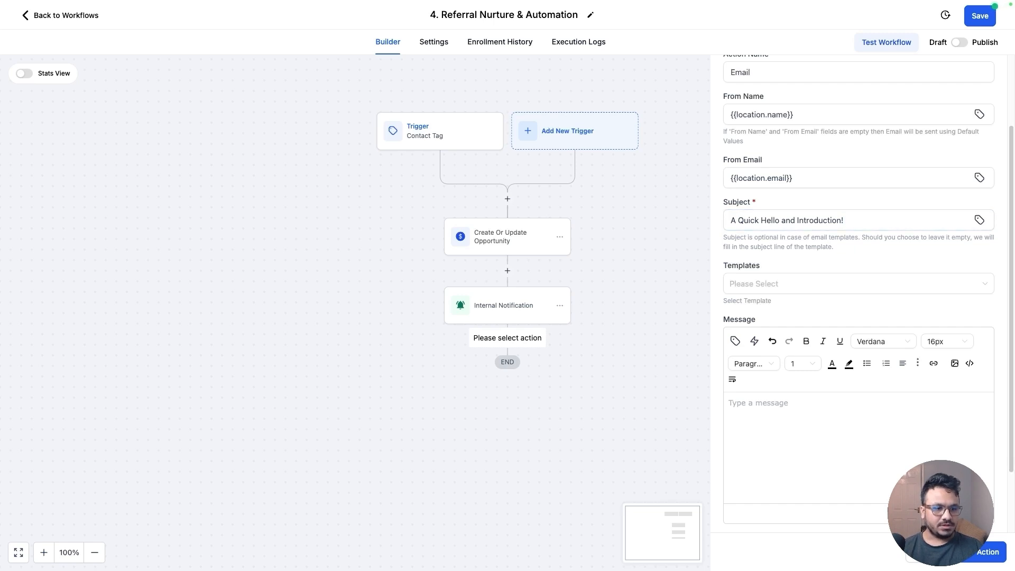
{"action": "left_click", "coordinate": [770, 404]}
{"action": "key", "text": "ctrl+v"}
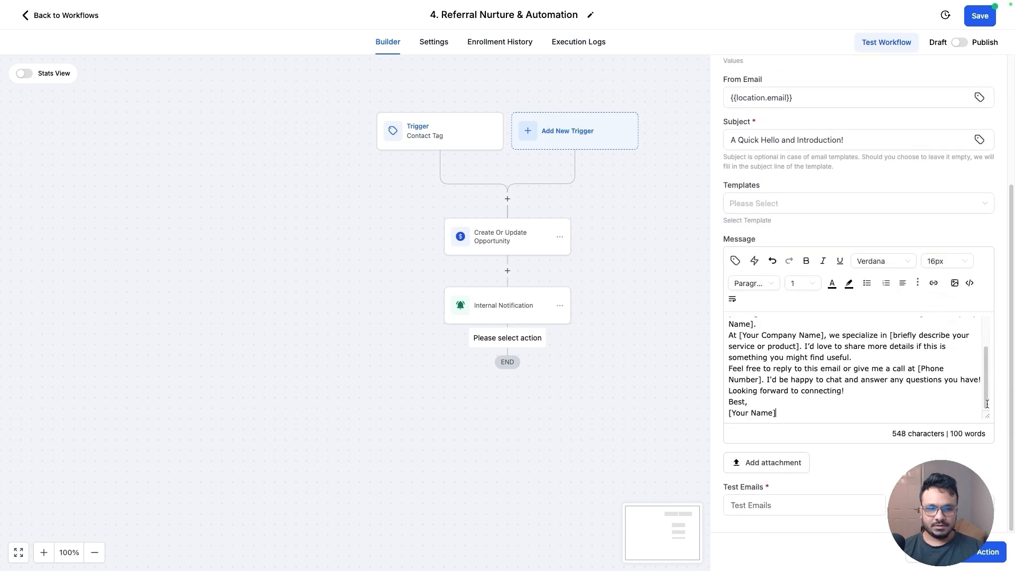
{"action": "left_click_drag", "start_coordinate": [988, 417], "coordinate": [989, 514]}
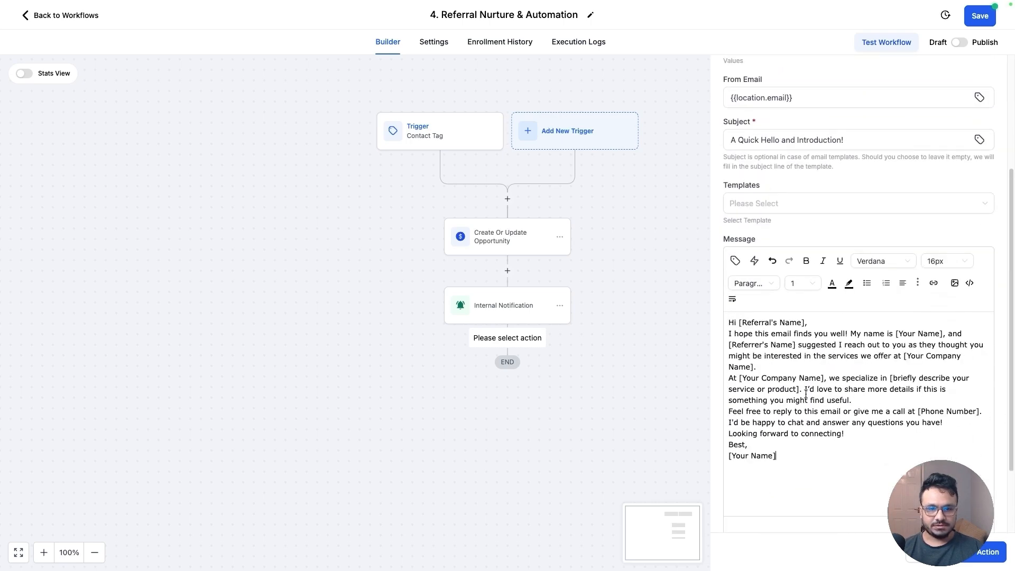
{"action": "key", "text": "Return"}
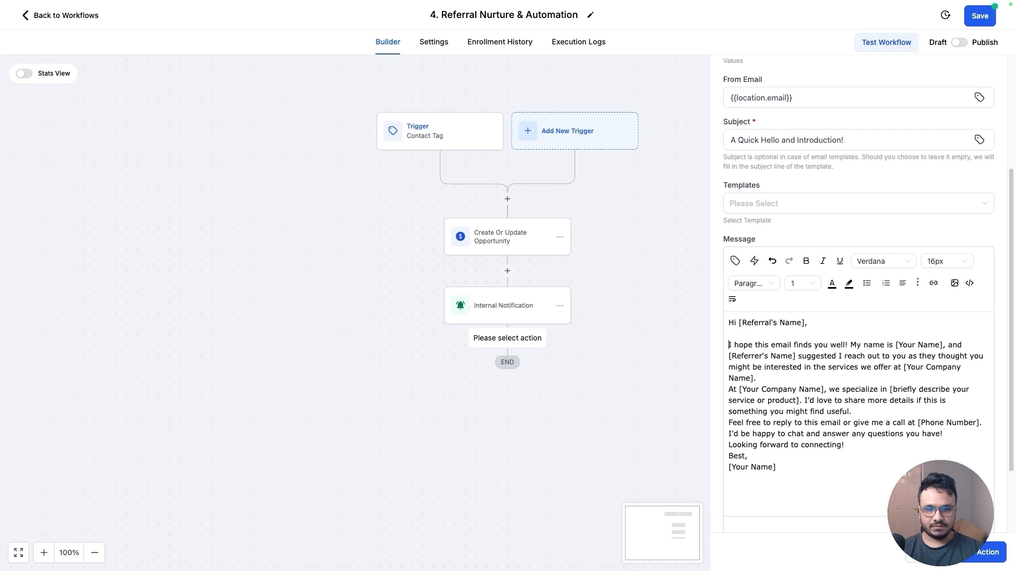
{"action": "key", "text": "Down"}
{"action": "key", "text": "Return"}
{"action": "key", "text": "Down"}
{"action": "key", "text": "Return"}
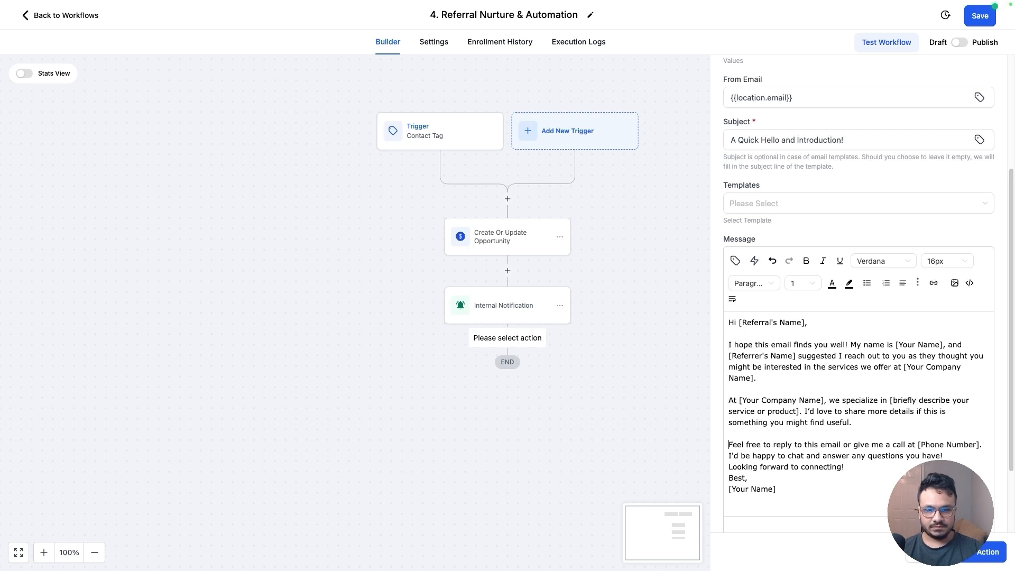
{"action": "key", "text": "Down"}
{"action": "key", "text": "Return"}
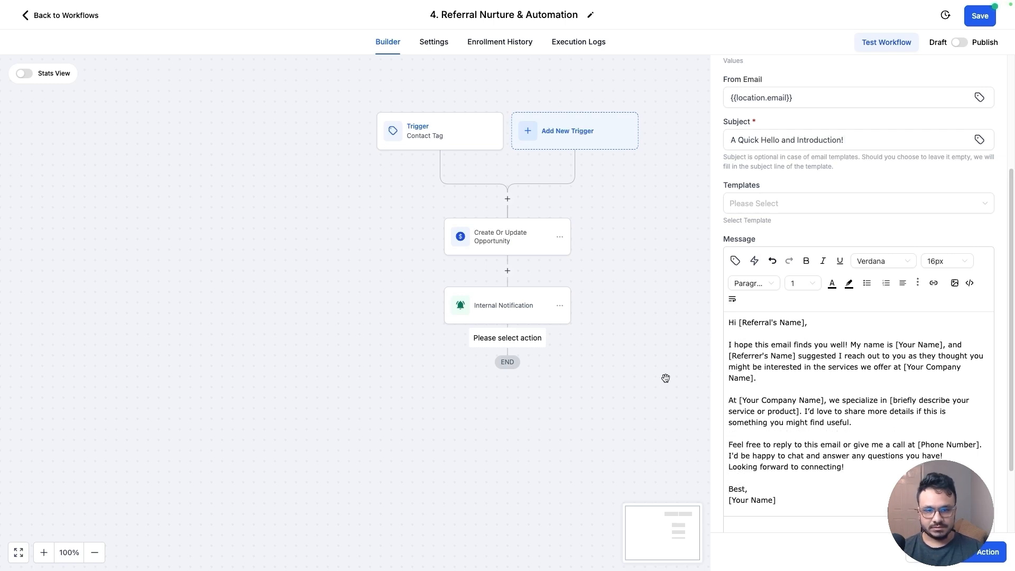
Replace the [Referral's Name] placeholder in the greeting with the contact's First Name merge field
{"action": "left_click_drag", "start_coordinate": [807, 322], "coordinate": [744, 323]}
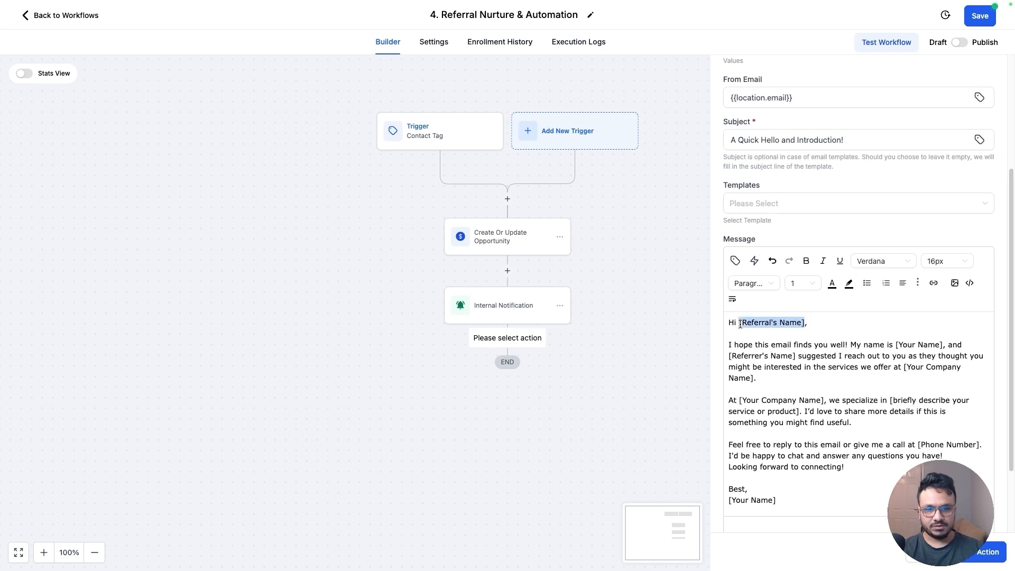
{"action": "key", "text": "BackSpace"}
{"action": "left_click", "coordinate": [735, 261]}
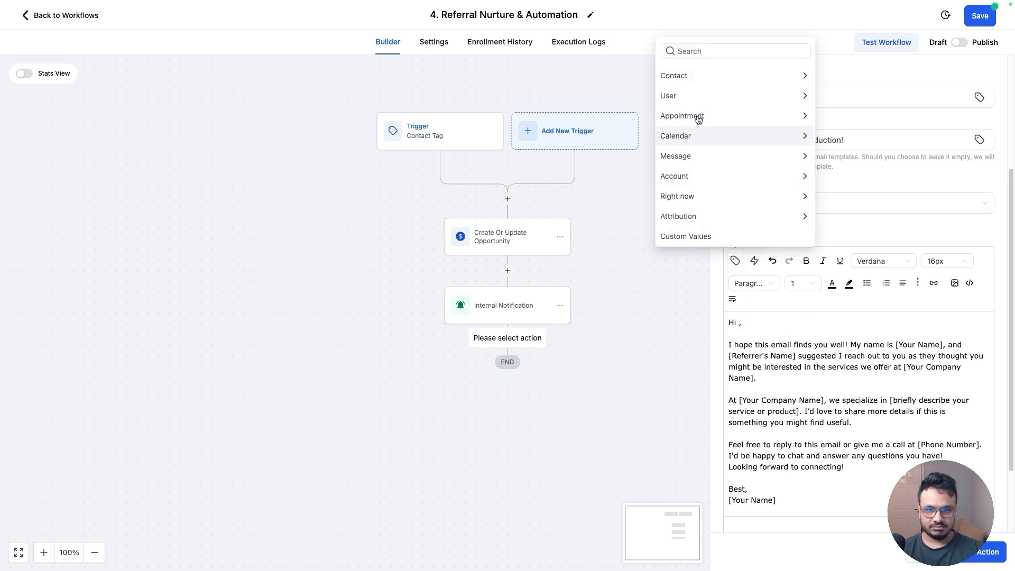
{"action": "left_click", "coordinate": [694, 83]}
{"action": "left_click", "coordinate": [686, 56]}
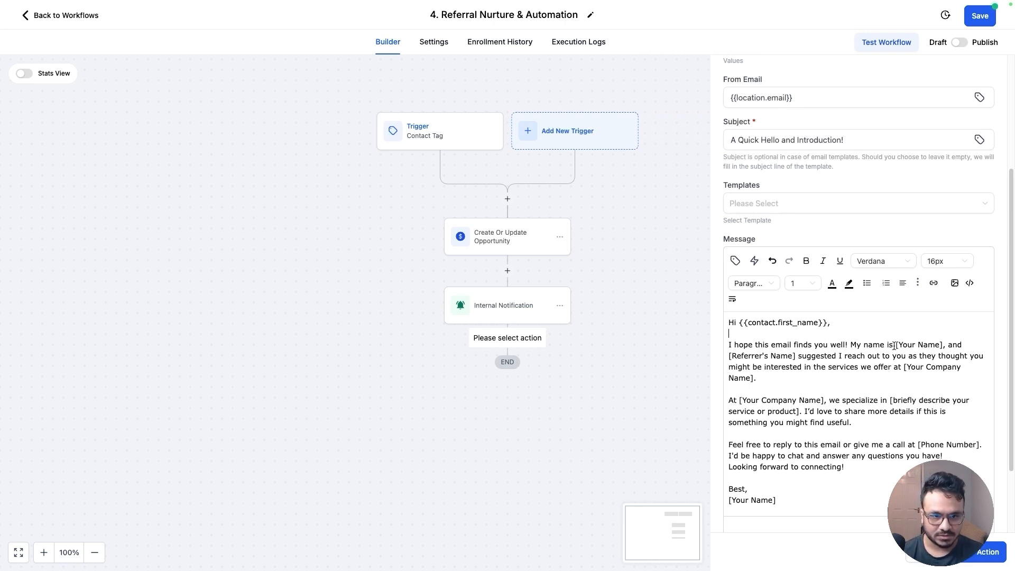
Replace the [Your Name] placeholder in the first paragraph with the user's Full Name merge field
{"action": "left_click_drag", "start_coordinate": [942, 345], "coordinate": [897, 345]}
{"action": "key", "text": "BackSpace"}
{"action": "left_click", "coordinate": [736, 261]}
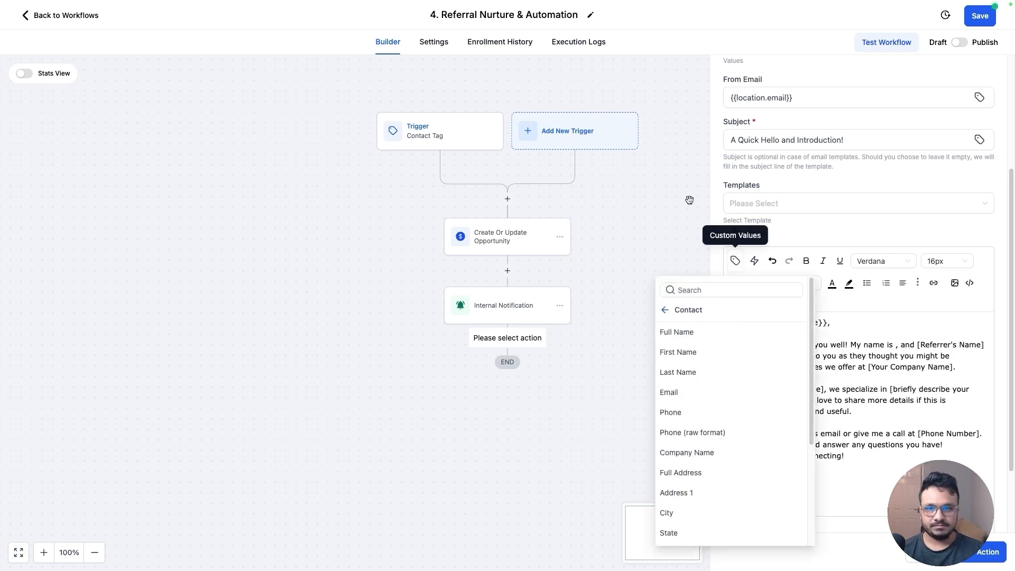
{"action": "left_click", "coordinate": [669, 315]}
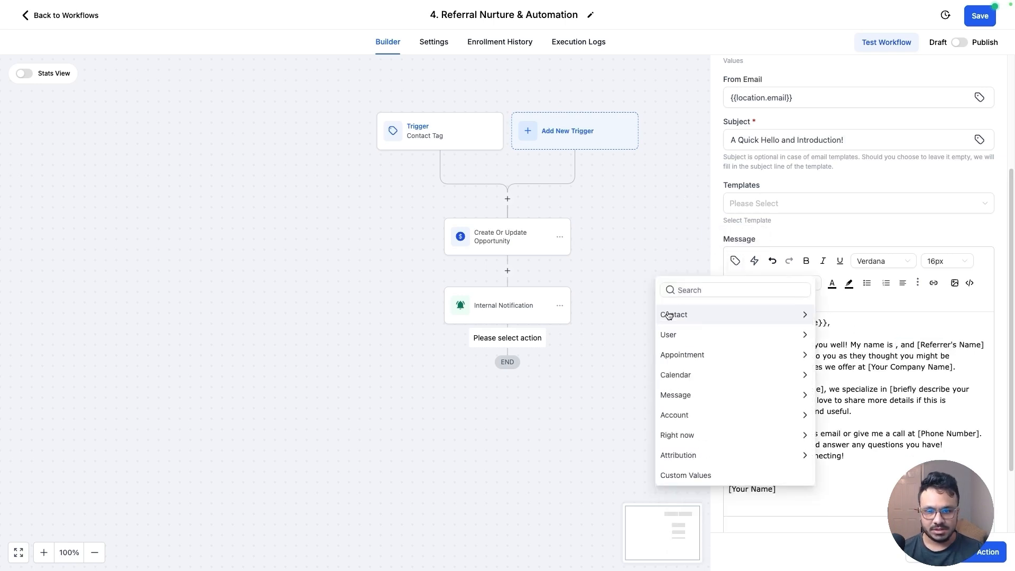
{"action": "left_click", "coordinate": [680, 336]}
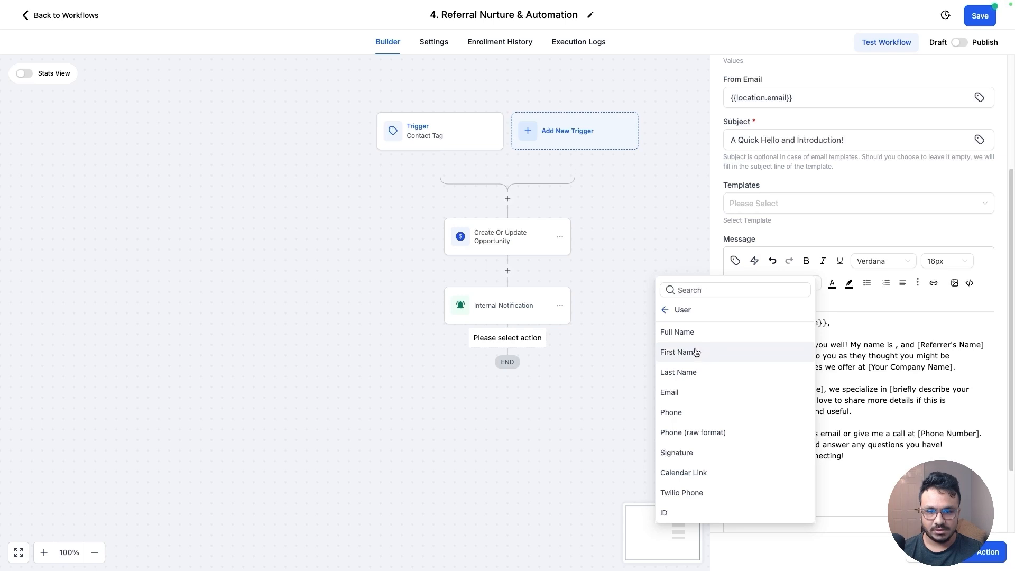
{"action": "left_click", "coordinate": [692, 338]}
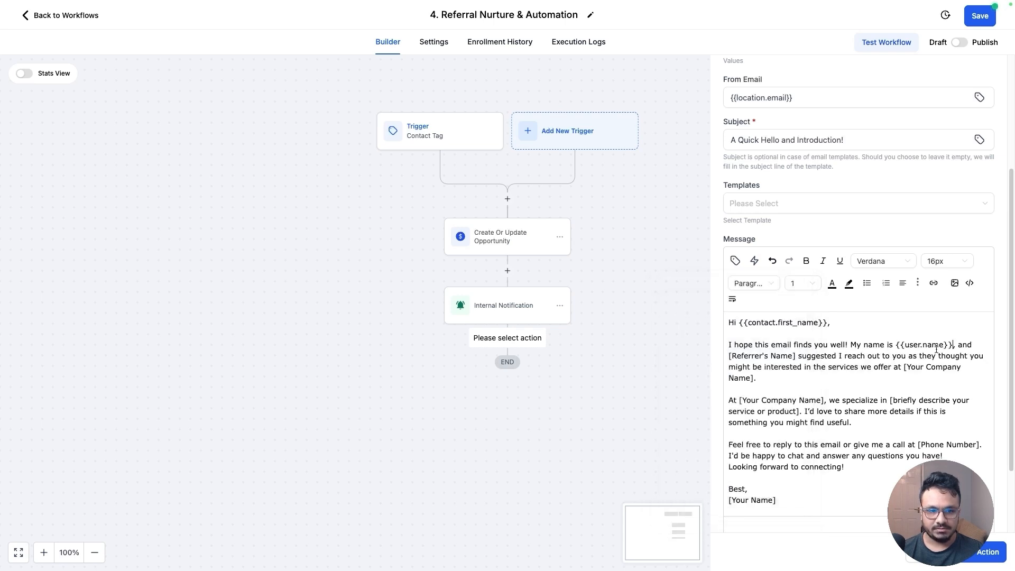
Replace [Referrer's Name] with the contact's Referral Name custom field merge field
{"action": "left_click_drag", "start_coordinate": [729, 356], "coordinate": [795, 357]}
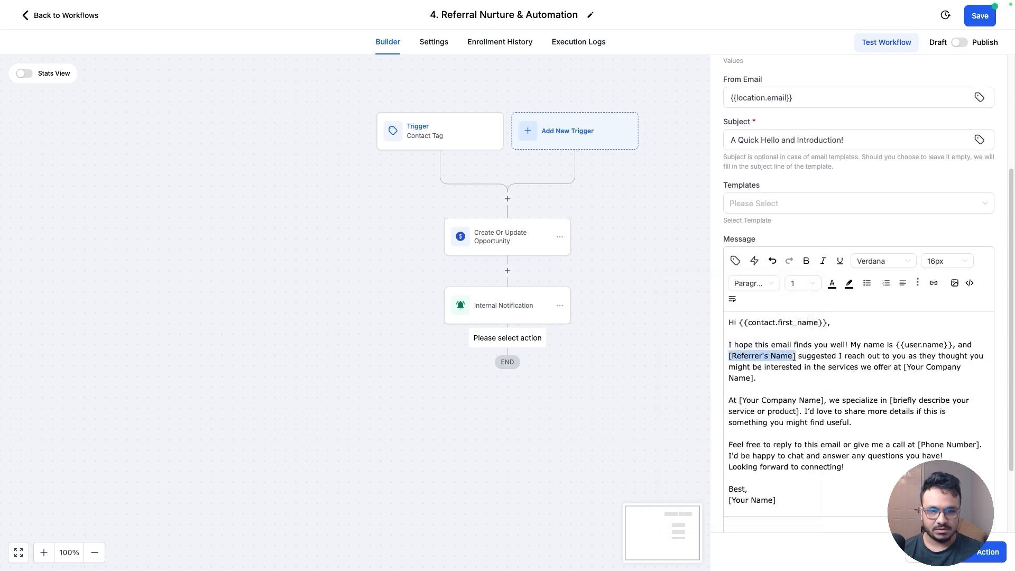
{"action": "key", "text": "BackSpace"}
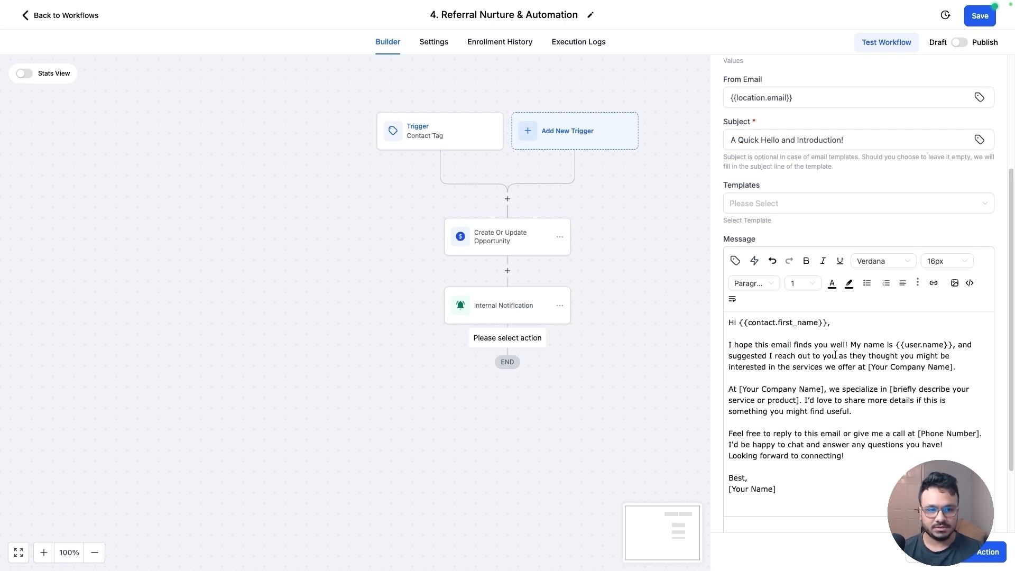
{"action": "left_click", "coordinate": [735, 261]}
{"action": "left_click", "coordinate": [669, 314]}
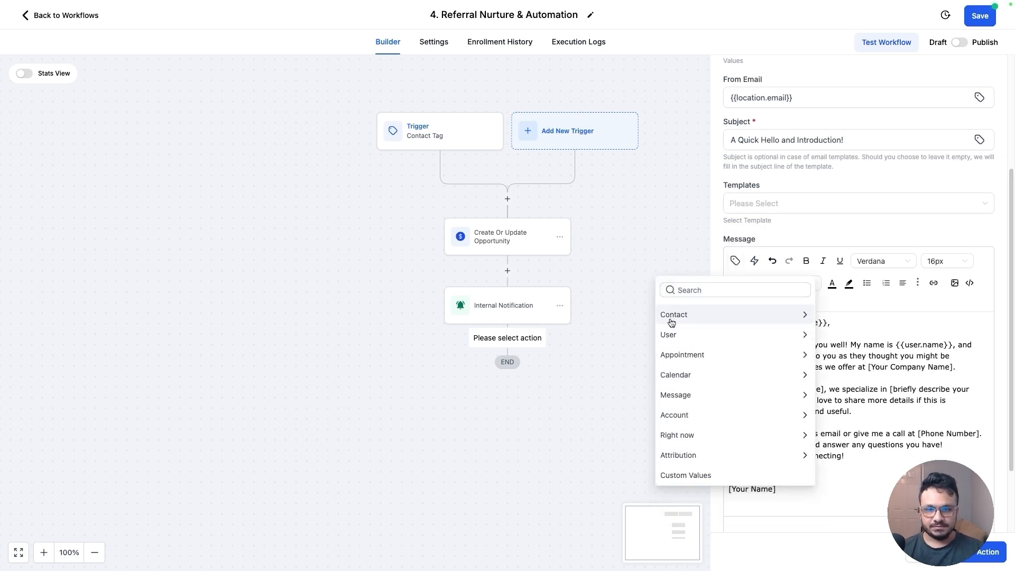
{"action": "left_click", "coordinate": [670, 317]}
{"action": "scroll", "coordinate": [730, 476], "scroll_direction": "down", "scroll_amount": 5}
{"action": "left_click", "coordinate": [722, 532]}
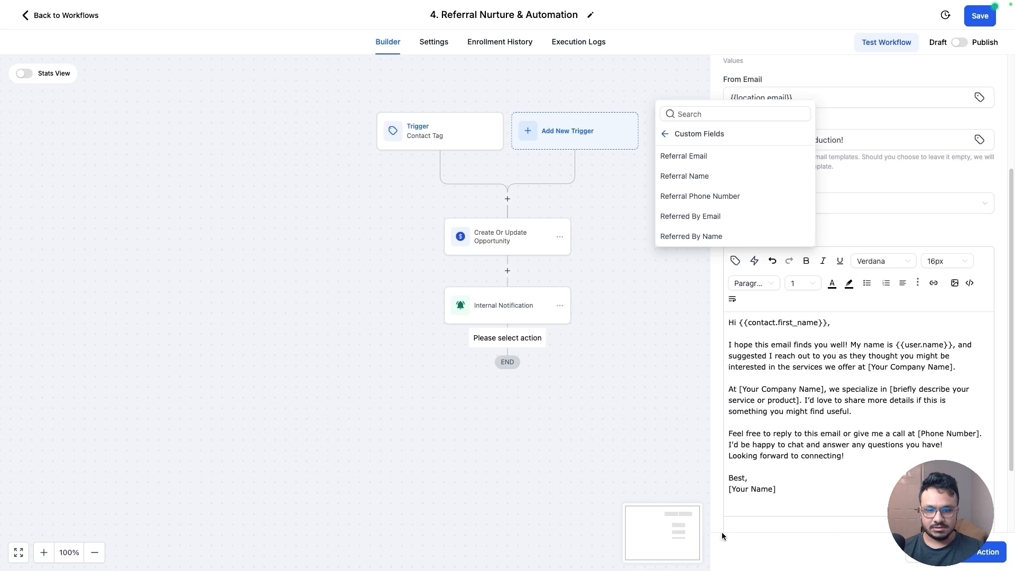
{"action": "left_click", "coordinate": [685, 176]}
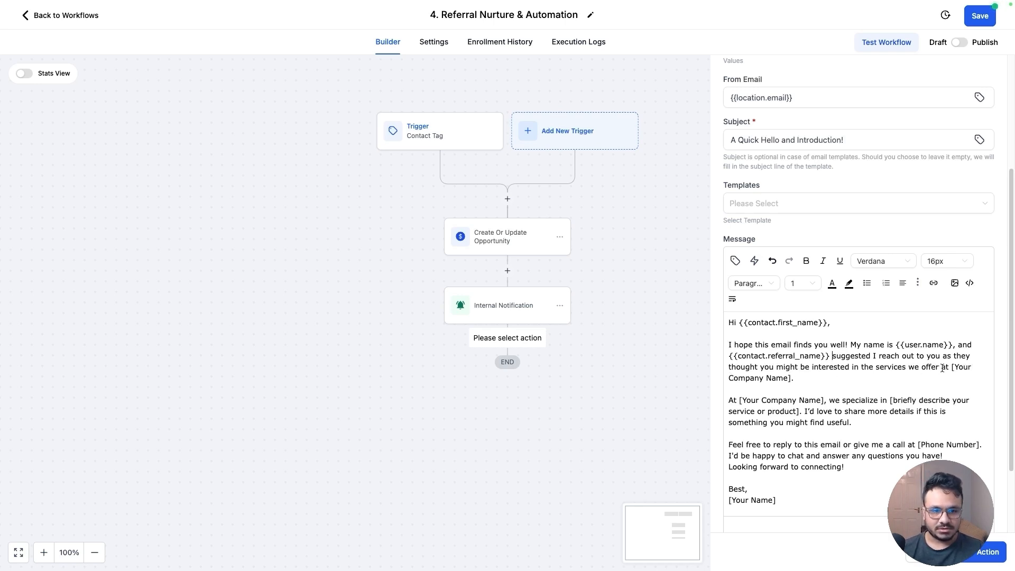
Replace [Your Company Name] in the first paragraph with the account's Name merge field
{"action": "left_click_drag", "start_coordinate": [951, 367], "coordinate": [789, 378]}
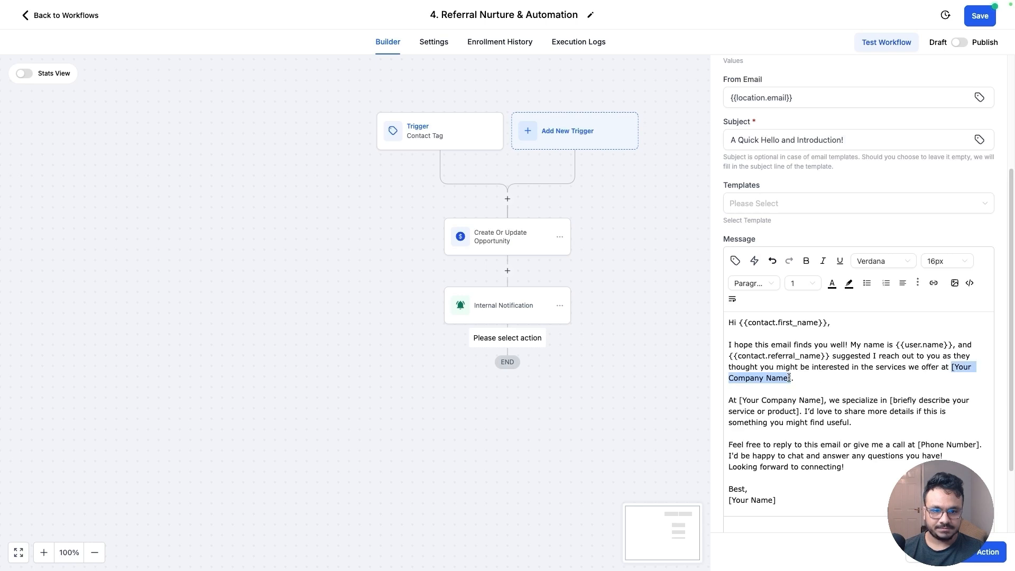
{"action": "key", "text": "BackSpace"}
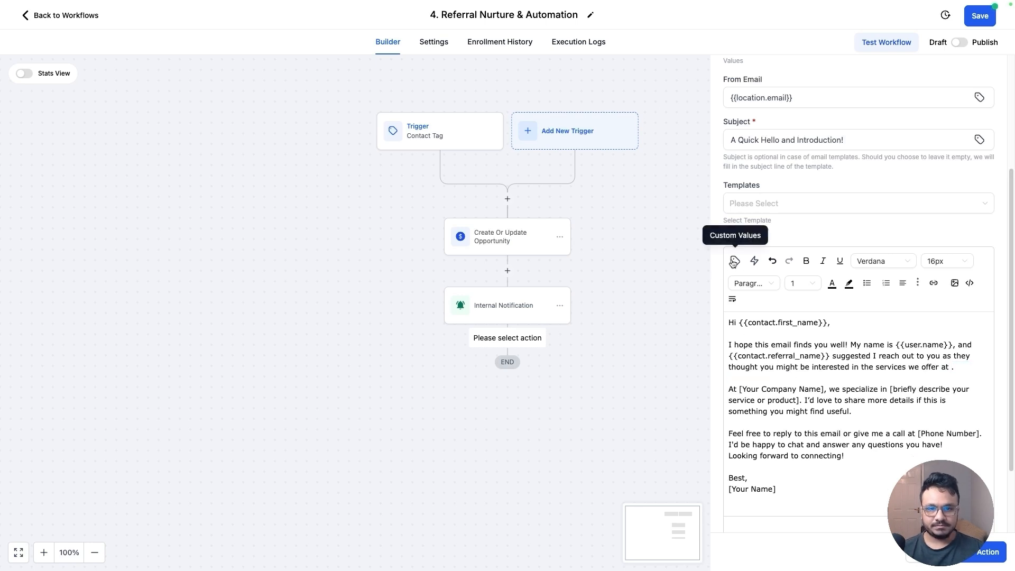
{"action": "left_click", "coordinate": [735, 260]}
{"action": "left_click", "coordinate": [665, 137]}
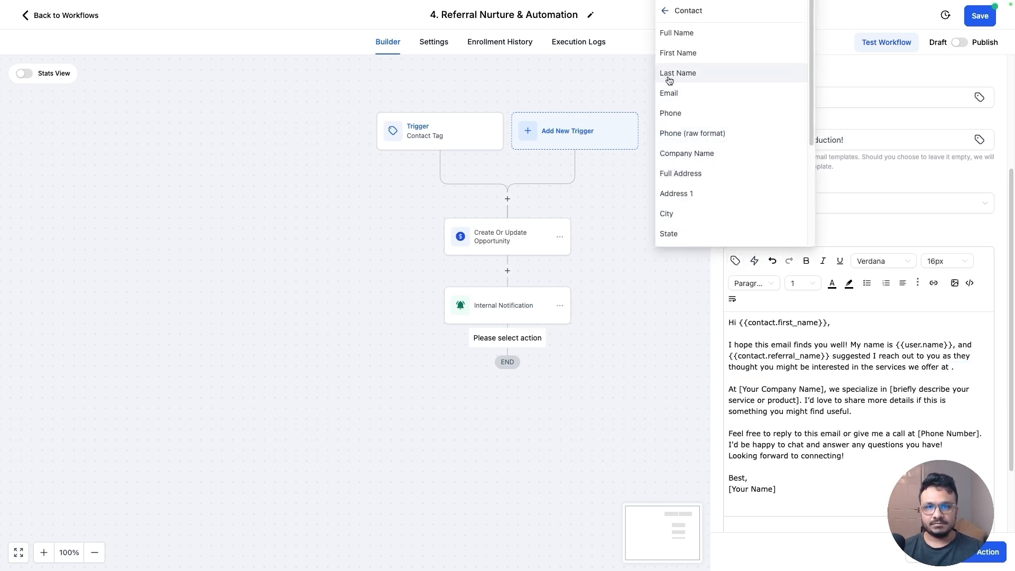
{"action": "left_click", "coordinate": [665, 11]}
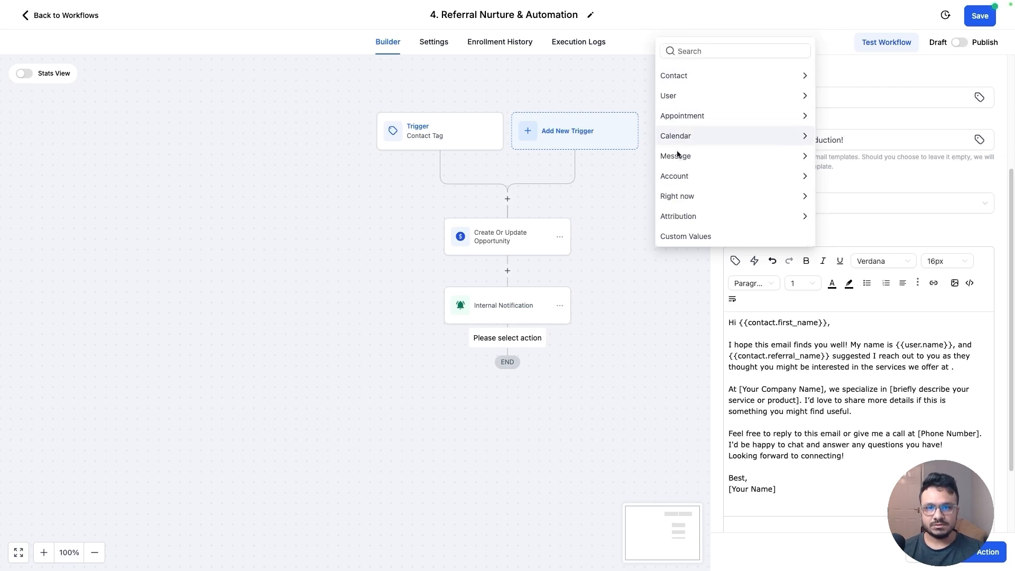
{"action": "left_click", "coordinate": [688, 180]}
{"action": "left_click", "coordinate": [677, 33]}
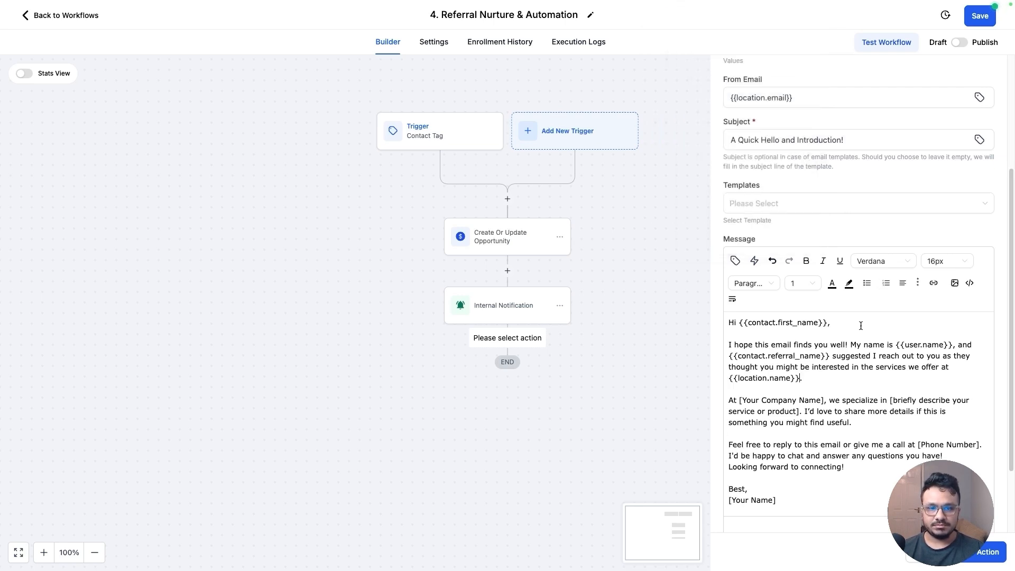
Remove 'At [Your Company Name],' so the second paragraph starts with 'We specialize'
{"action": "mouse_move", "coordinate": [739, 402]}
{"action": "left_mouse_down"}
{"action": "mouse_move", "coordinate": [820, 405]}
{"action": "mouse_move", "coordinate": [729, 403]}
{"action": "left_mouse_up"}
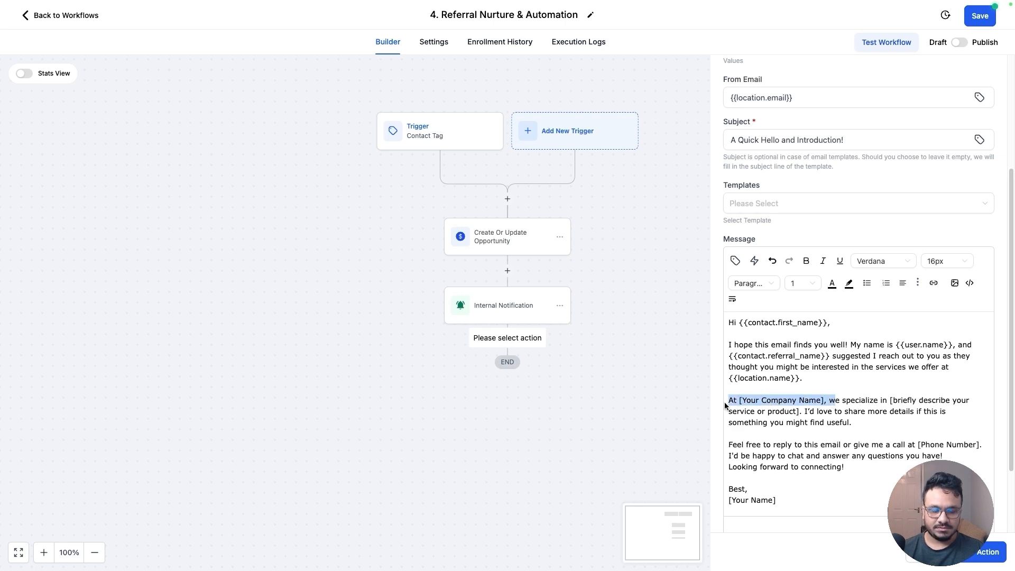
{"action": "type", "text": "W"}
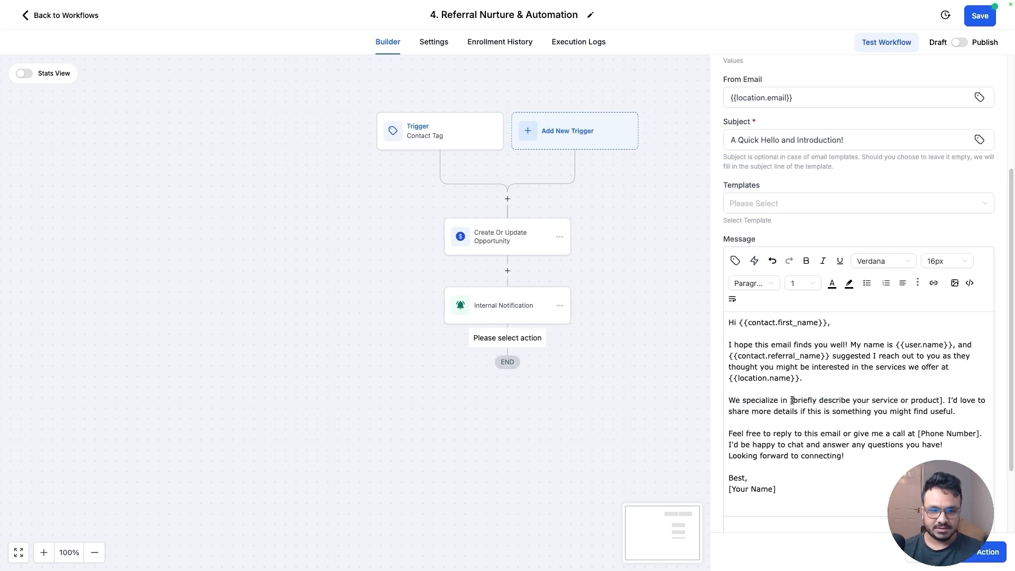
{"action": "left_click_drag", "start_coordinate": [943, 401], "coordinate": [791, 403]}
{"action": "left_click", "coordinate": [937, 398]}
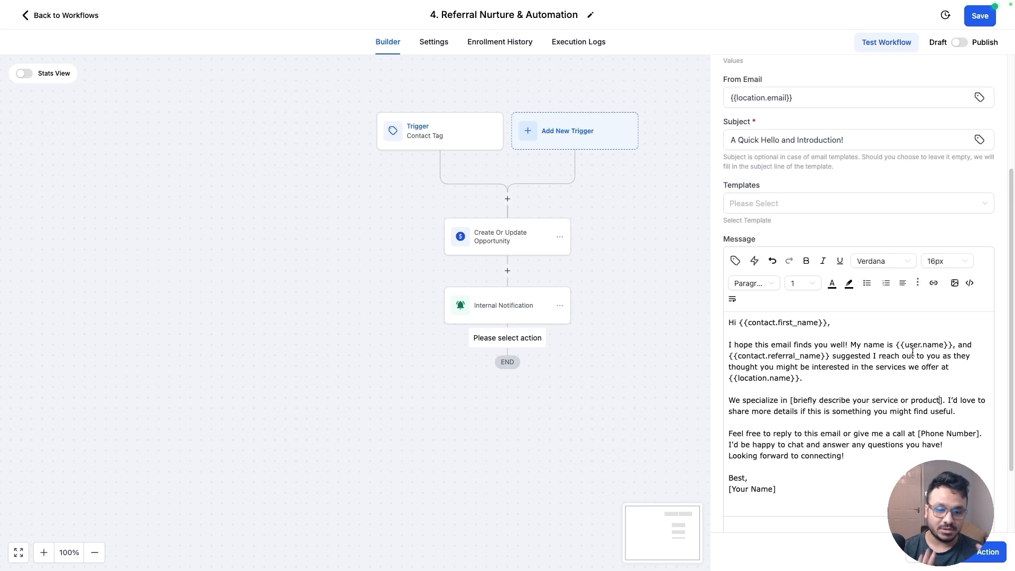
Replace the [Phone Number] placeholder with the account's Phone merge field
{"action": "scroll", "coordinate": [886, 349], "scroll_direction": "down", "scroll_amount": 1}
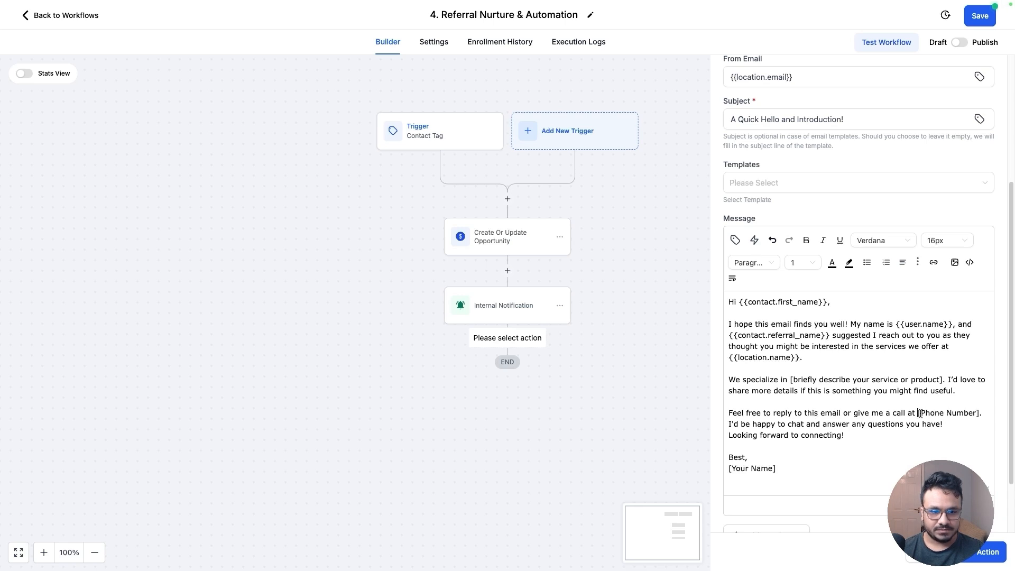
{"action": "left_click_drag", "start_coordinate": [920, 414], "coordinate": [975, 417]}
{"action": "key", "text": "BackSpace"}
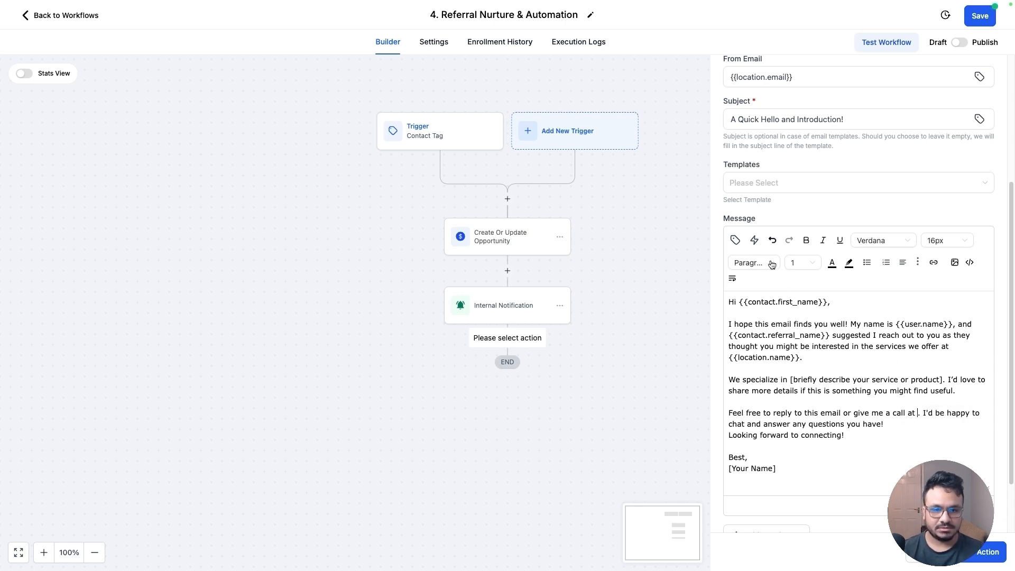
{"action": "left_click", "coordinate": [735, 240]}
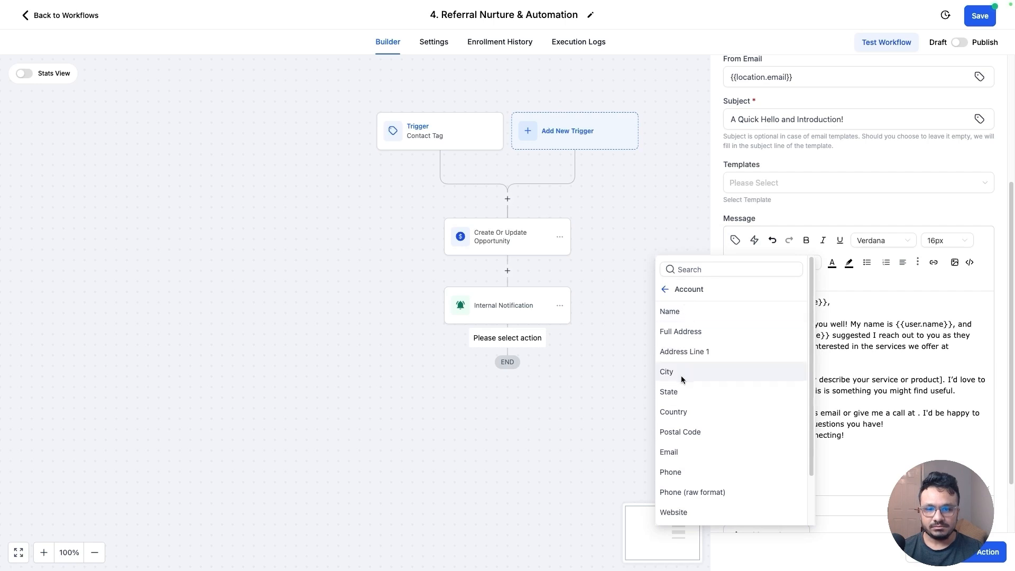
{"action": "left_click", "coordinate": [688, 472]}
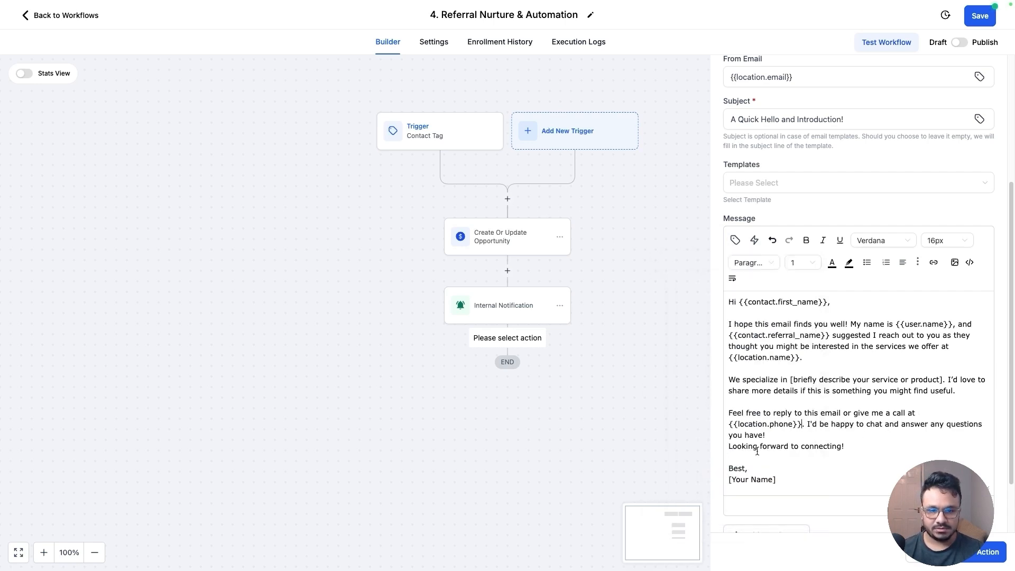
Replace the [Your Name] signature placeholder with the user's Full Name merge field
{"action": "scroll", "coordinate": [775, 458], "scroll_direction": "down", "scroll_amount": 2}
{"action": "left_click", "coordinate": [777, 407]}
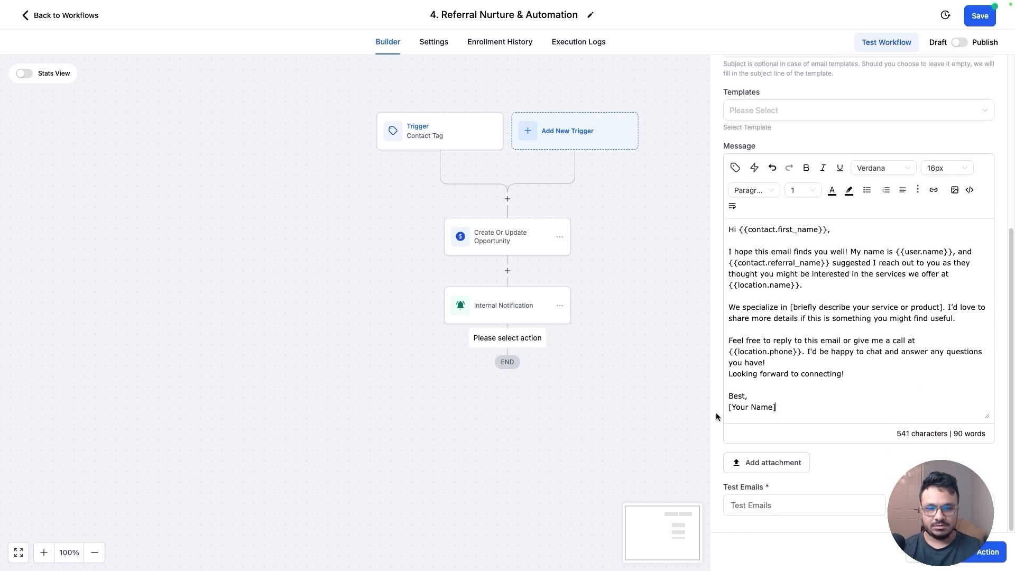
{"action": "key", "text": "shift+Home"}
{"action": "key", "text": "BackSpace"}
{"action": "left_click", "coordinate": [735, 168]}
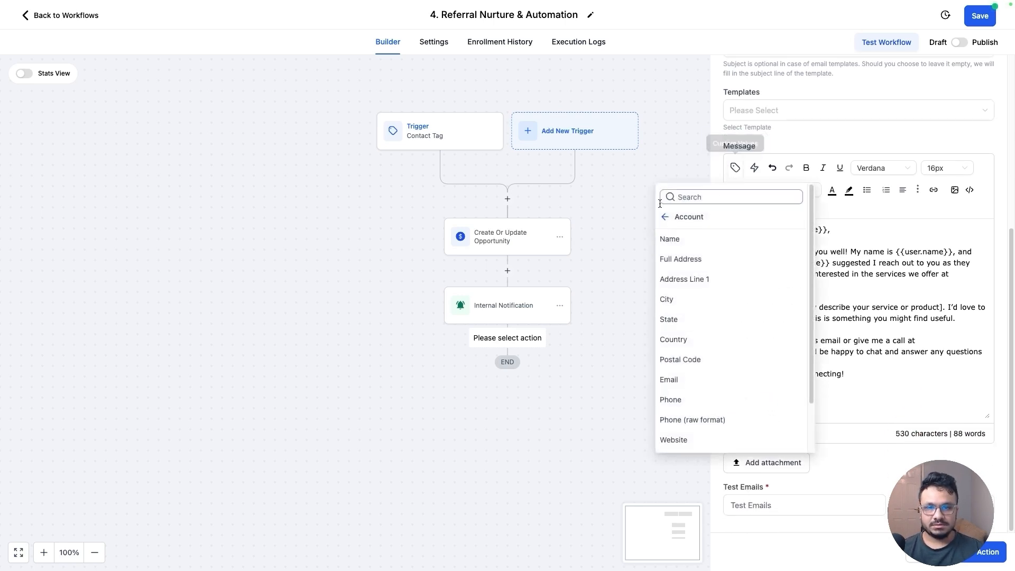
{"action": "left_click", "coordinate": [674, 221]}
{"action": "left_click", "coordinate": [680, 242]}
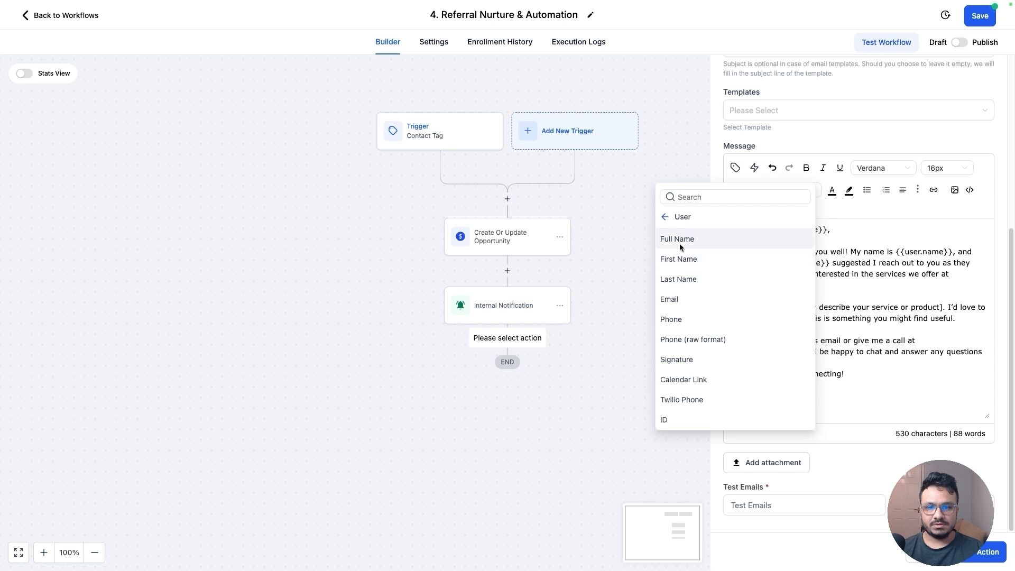
{"action": "left_click", "coordinate": [679, 239]}
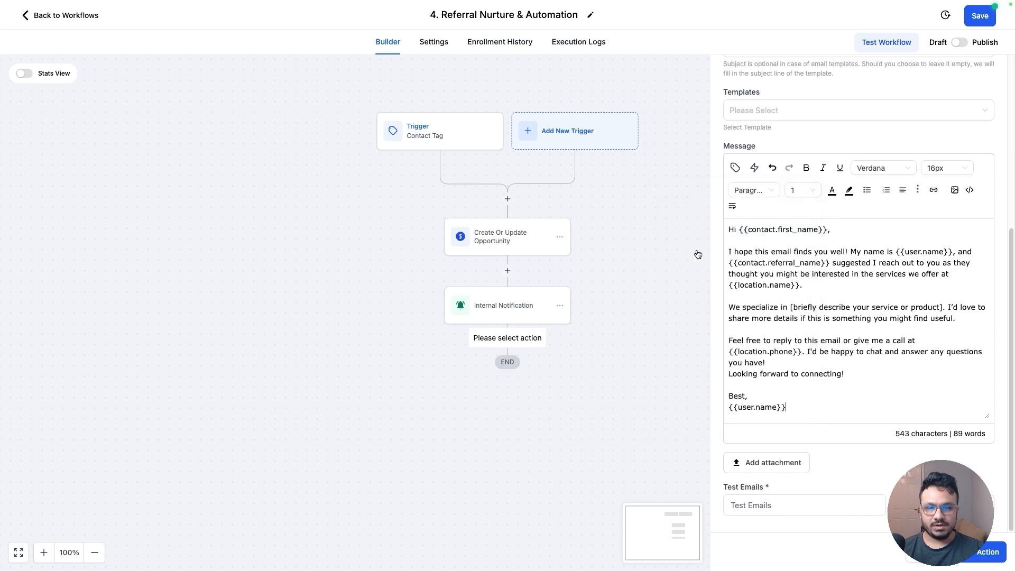
Add the account's Name merge field on a new line below the signature and save the email action
{"action": "left_click", "coordinate": [735, 168]}
{"action": "left_click", "coordinate": [665, 222]}
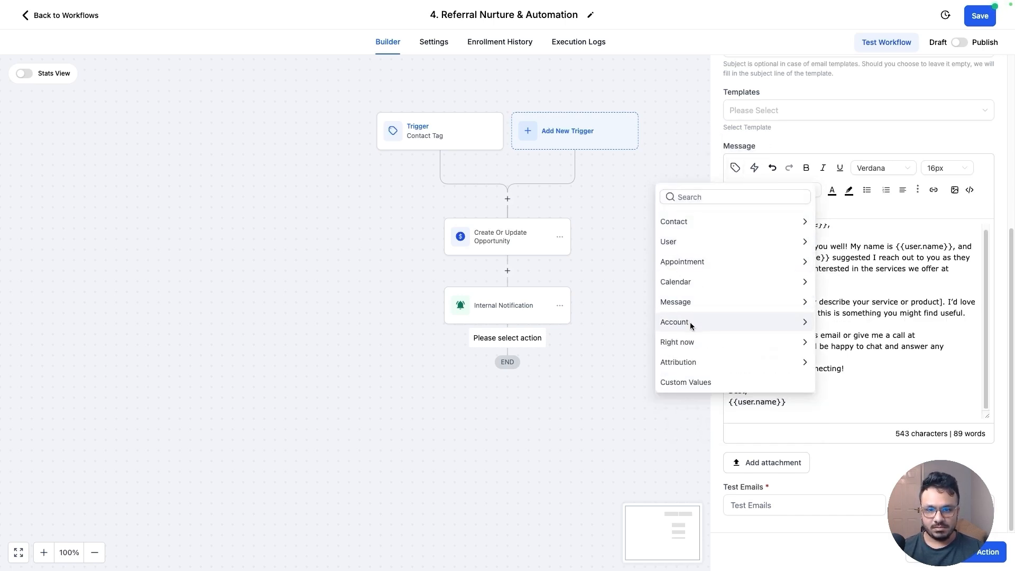
{"action": "left_click", "coordinate": [690, 322]}
{"action": "left_click", "coordinate": [681, 242]}
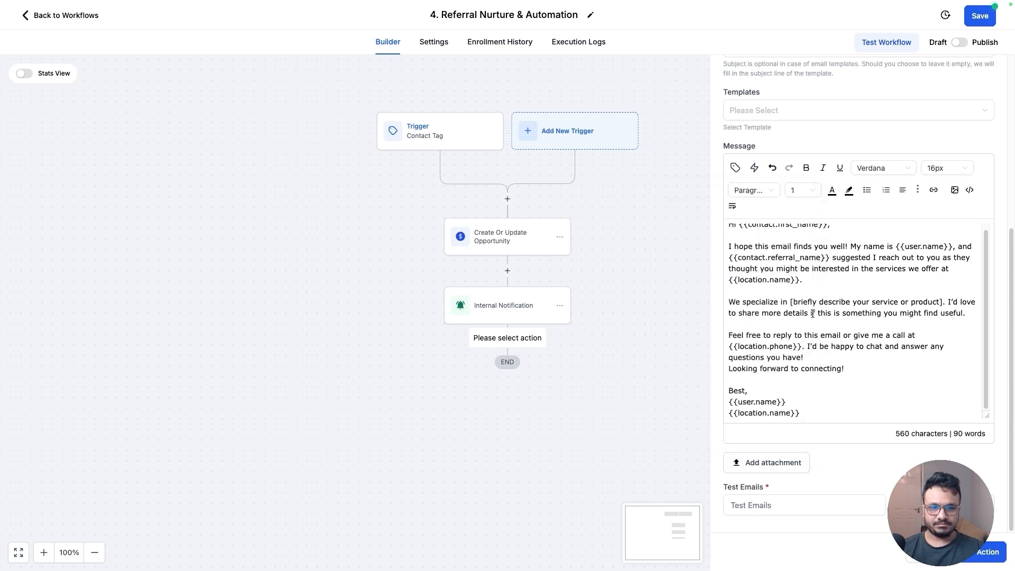
{"action": "scroll", "coordinate": [812, 306], "scroll_direction": "up", "scroll_amount": 1}
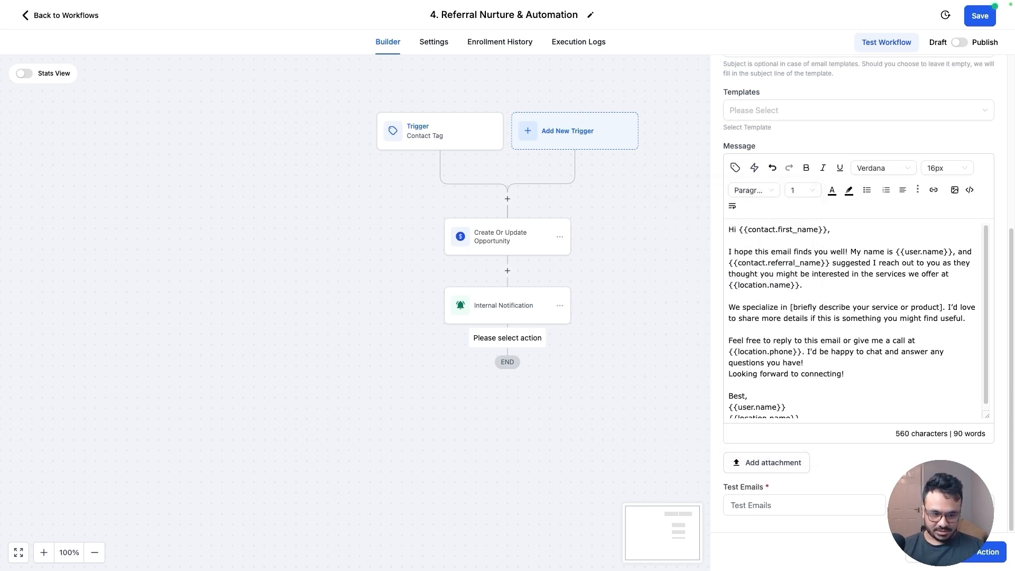
{"action": "left_click", "coordinate": [984, 552]}
Add a Wait action after the email with a 1 days delay, named 'Wait 1 day'
{"action": "left_click", "coordinate": [508, 409]}
{"action": "type", "text": "wa"}
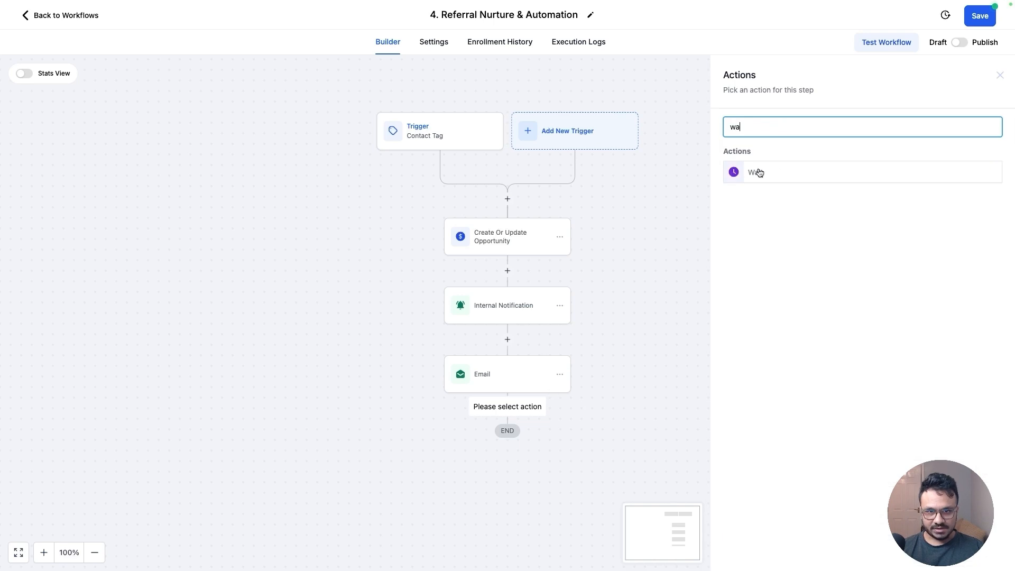
{"action": "left_click", "coordinate": [759, 172]}
{"action": "left_click", "coordinate": [610, 241]}
{"action": "left_click", "coordinate": [680, 248]}
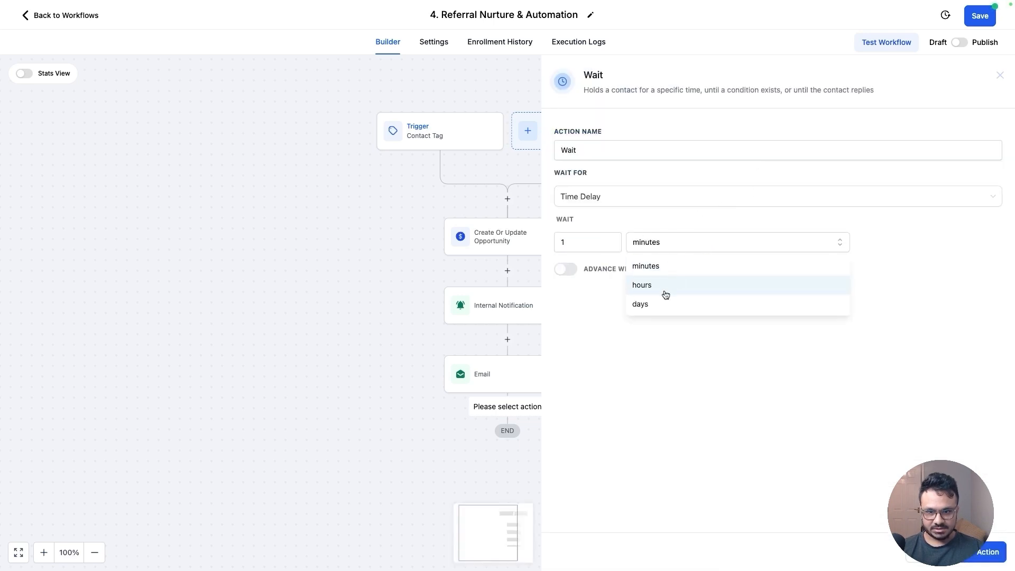
{"action": "left_click", "coordinate": [665, 302]}
{"action": "left_click", "coordinate": [597, 153]}
{"action": "type", "text": "1 "}
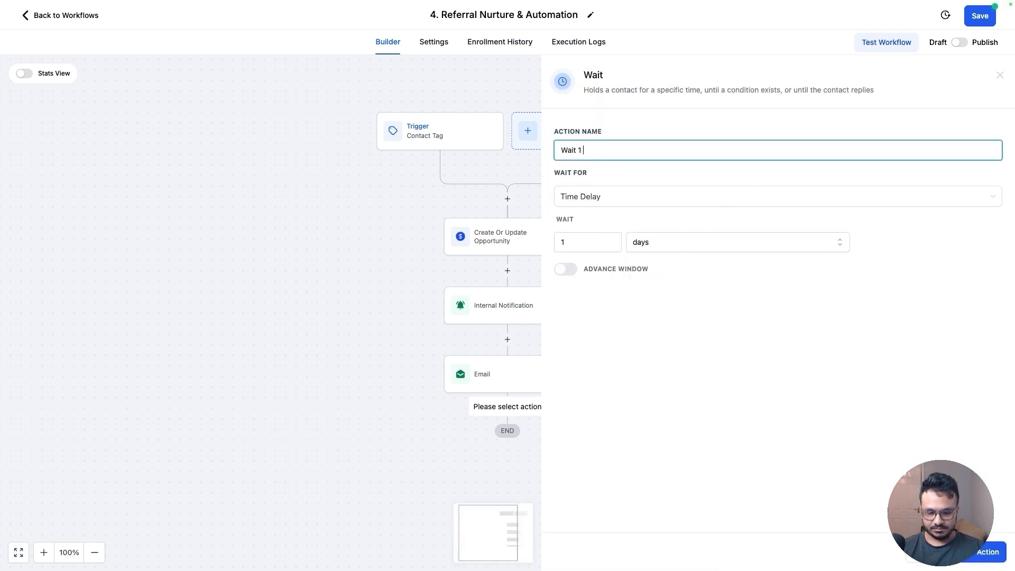
{"action": "type", "text": "day"}
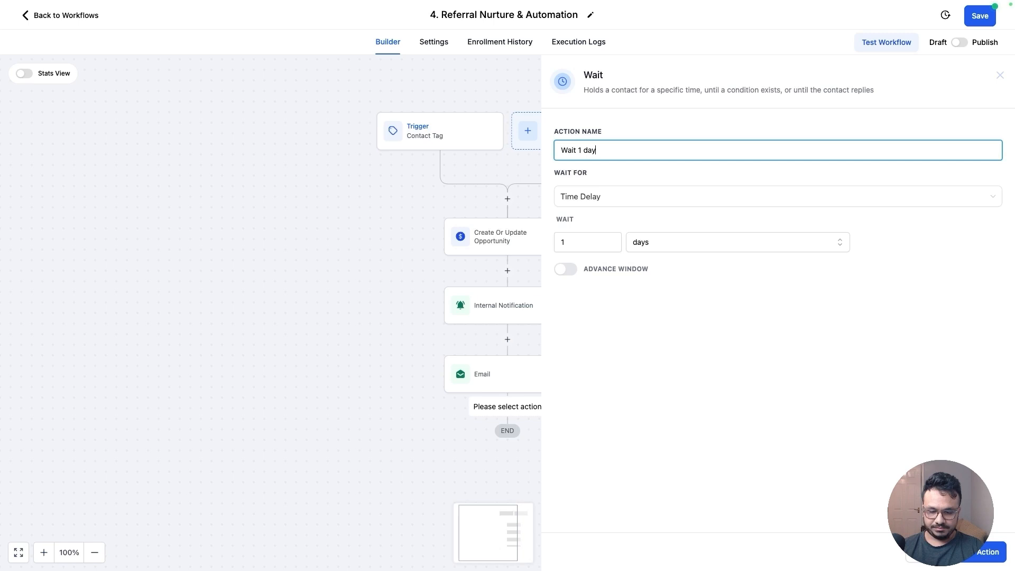
{"action": "left_click", "coordinate": [976, 553]}
Duplicate the email action and place the copy after the 'Wait 1 day' step
{"action": "left_click", "coordinate": [503, 388]}
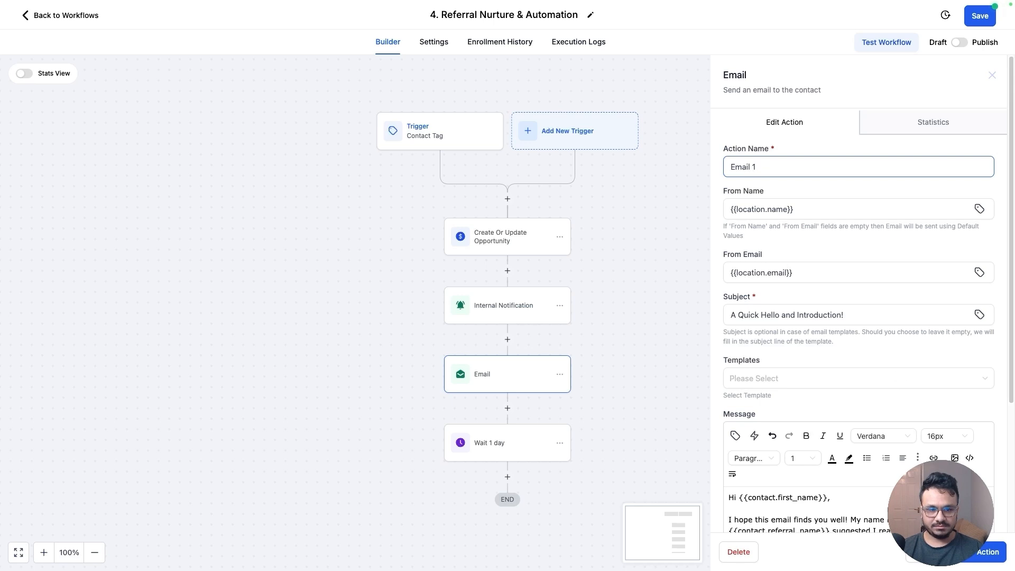
{"action": "left_click", "coordinate": [983, 553]}
{"action": "scroll", "coordinate": [568, 296], "scroll_direction": "down", "scroll_amount": 3}
{"action": "left_click", "coordinate": [558, 253]}
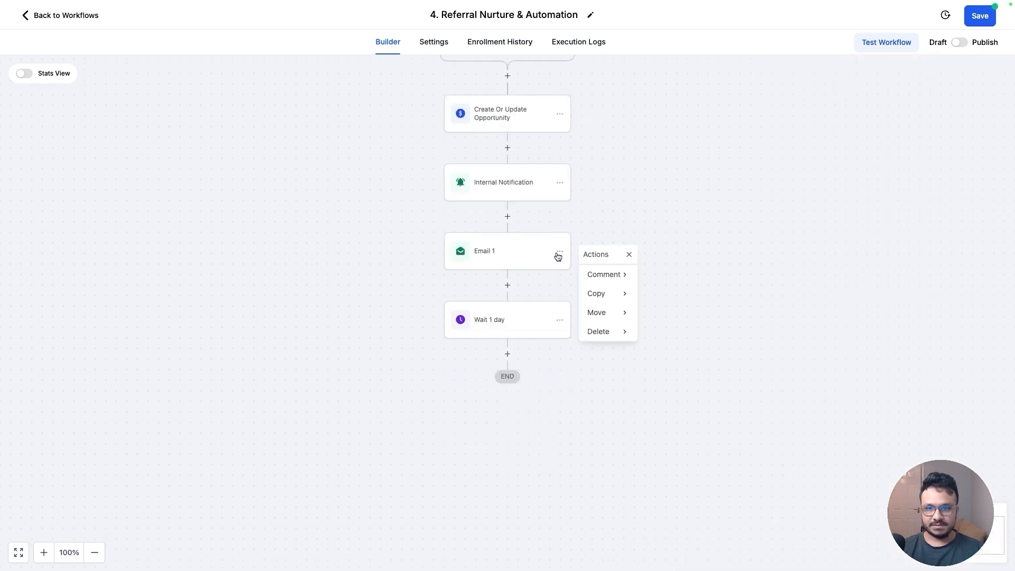
{"action": "left_click", "coordinate": [607, 294]}
{"action": "left_click", "coordinate": [658, 275]}
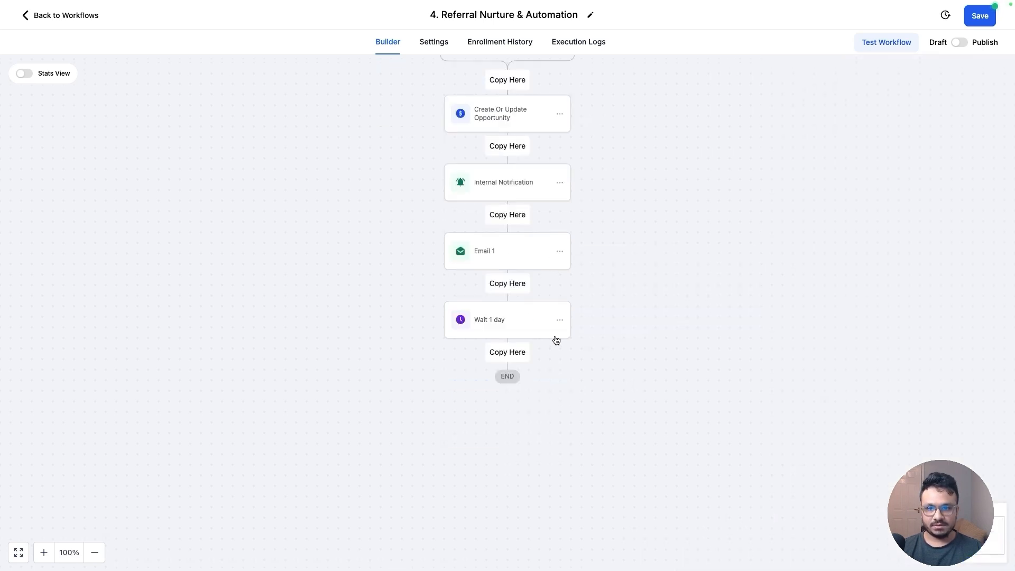
{"action": "left_click", "coordinate": [516, 351]}
Rename the copied email to 'Email 2' and set its subject to 'Just Checking In!'
{"action": "left_click", "coordinate": [529, 379]}
{"action": "left_click", "coordinate": [755, 167]}
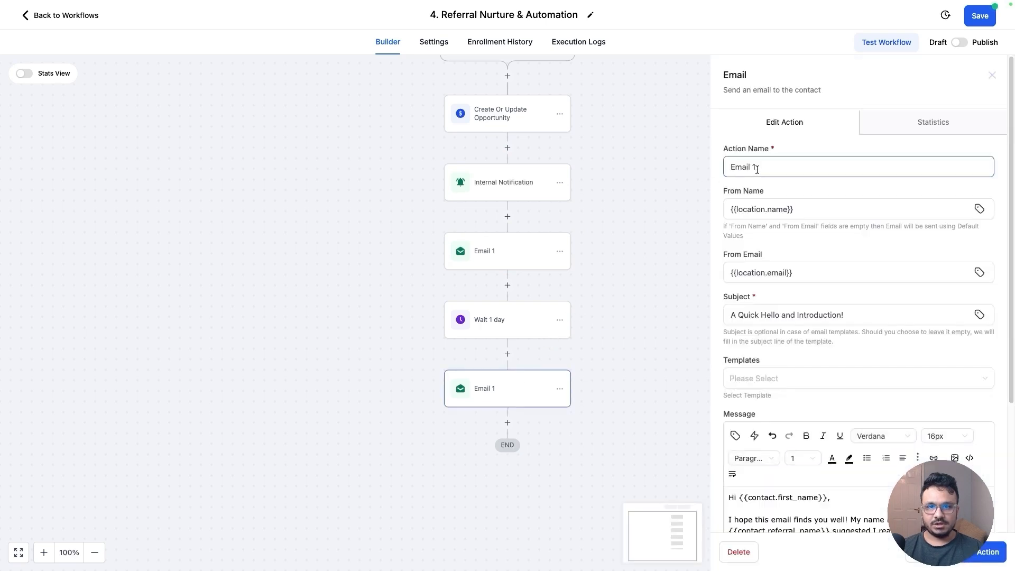
{"action": "key", "text": "BackSpace"}
{"action": "type", "text": "2"}
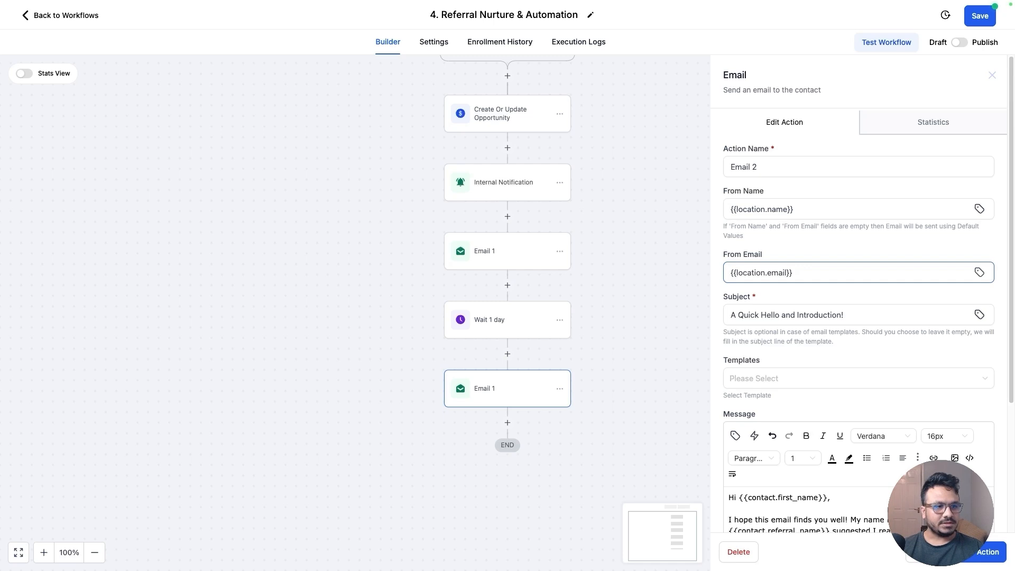
{"action": "triple_click", "coordinate": [801, 316]}
{"action": "type", "text": "Just Checking In!"}
Replace the email's first paragraph with pasted follow-up text and delete a leftover placeholder from it
{"action": "scroll", "coordinate": [884, 319], "scroll_direction": "down", "scroll_amount": 3}
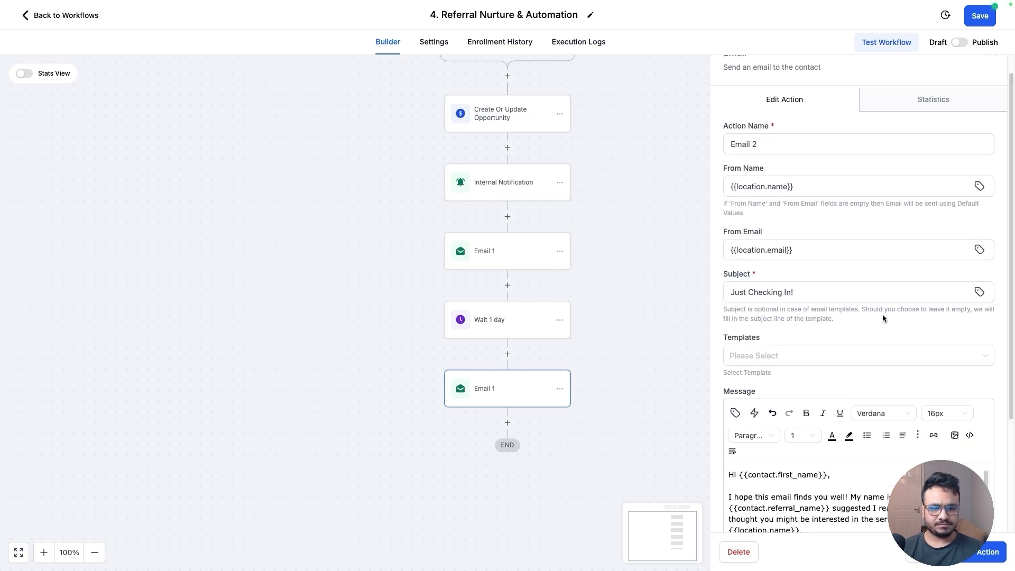
{"action": "left_click", "coordinate": [809, 379]}
{"action": "left_click_drag", "start_coordinate": [810, 379], "coordinate": [675, 349]}
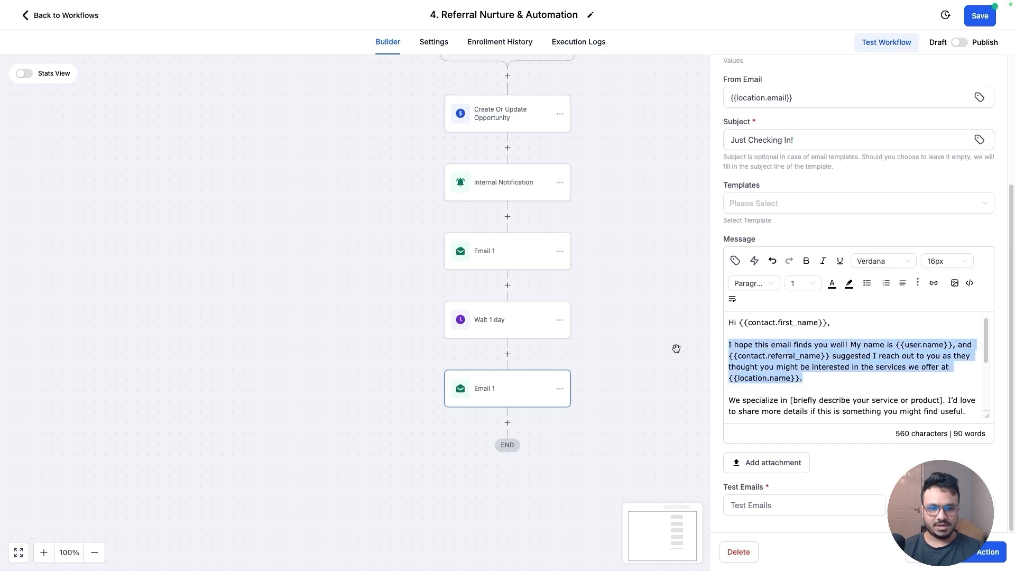
{"action": "key", "text": "ctrl+v"}
{"action": "left_click_drag", "start_coordinate": [823, 355], "coordinate": [892, 356]}
{"action": "key", "text": "BackSpace"}
Insert the contact's Referral Name custom field before 'thought you might find value'
{"action": "left_click", "coordinate": [735, 261]}
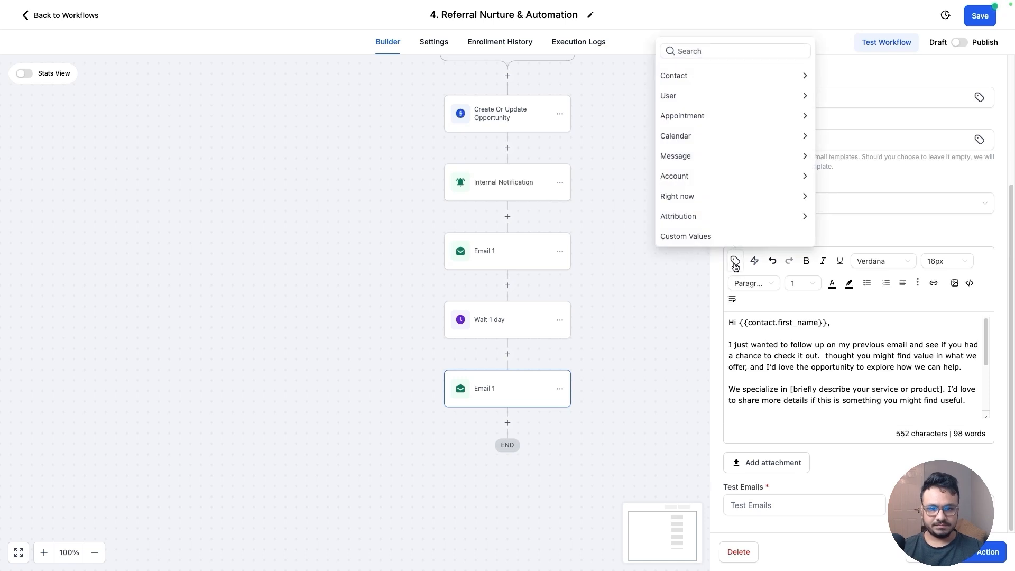
{"action": "left_click", "coordinate": [688, 74]}
{"action": "scroll", "coordinate": [692, 230], "scroll_direction": "down", "scroll_amount": 5}
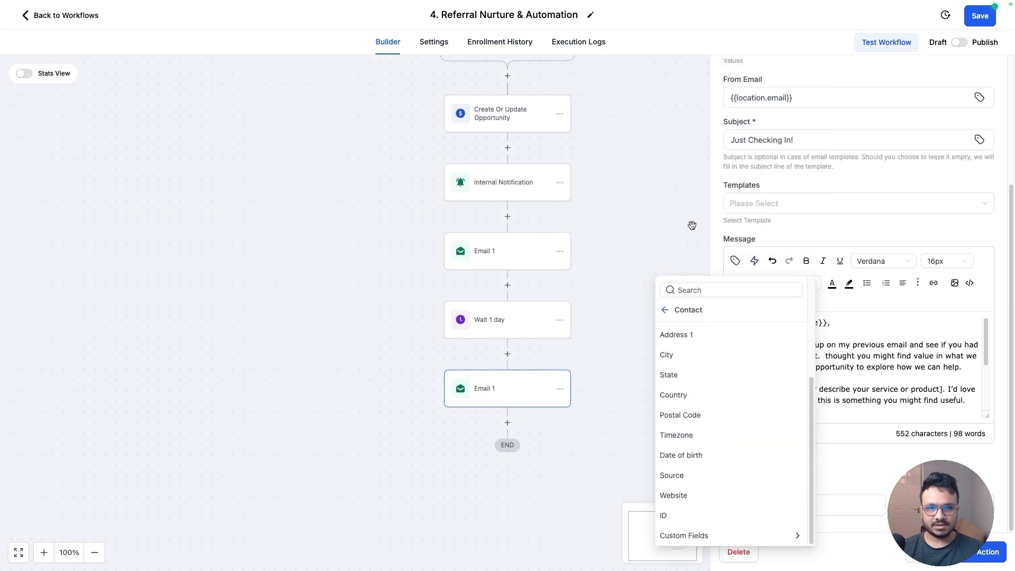
{"action": "left_click", "coordinate": [682, 535]}
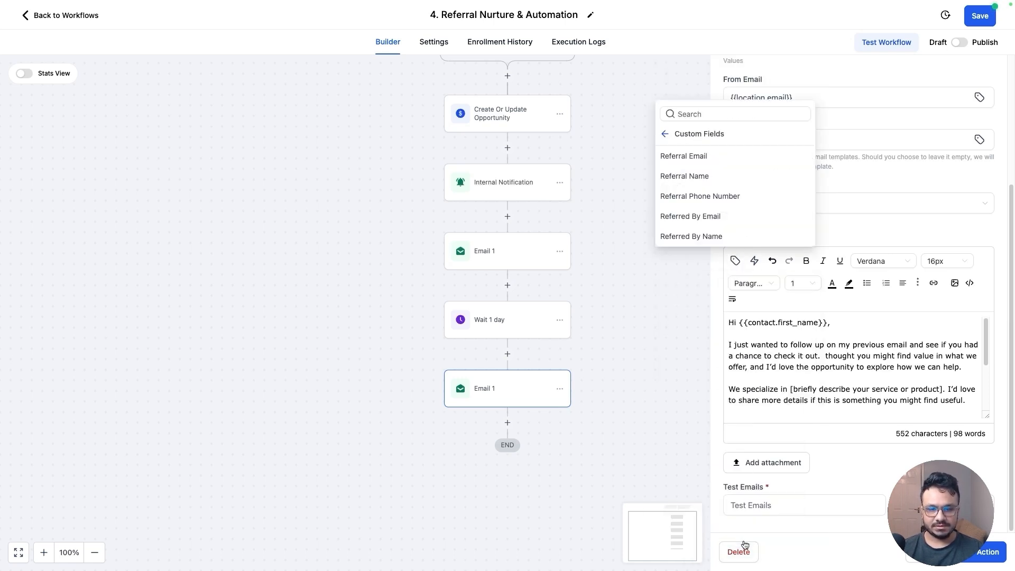
{"action": "left_click", "coordinate": [694, 176]}
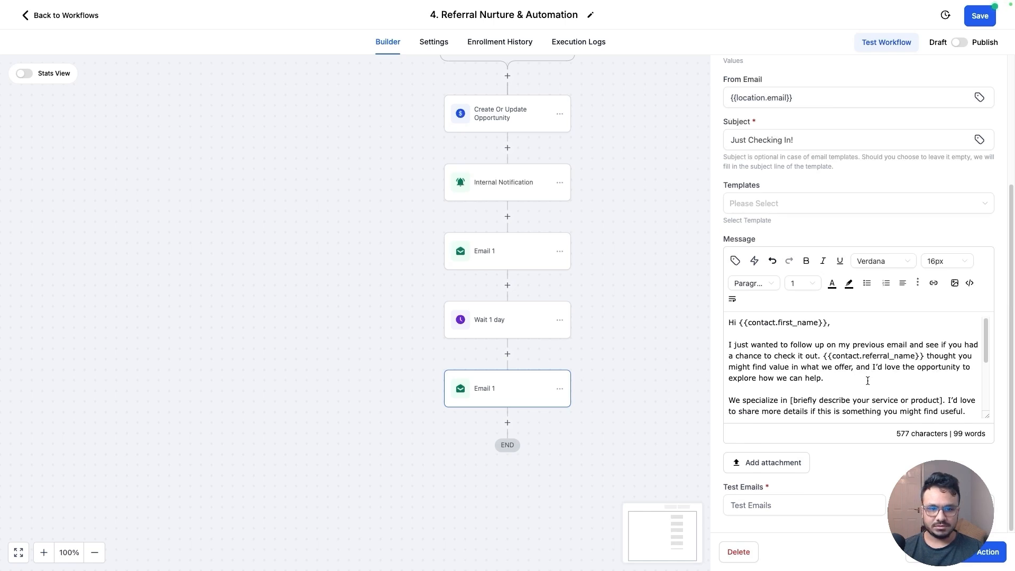
Replace the 'Feel free to reply' paragraph with pasted text offering further assistance, followed by a blank line
{"action": "scroll", "coordinate": [868, 381], "scroll_direction": "down", "scroll_amount": 1}
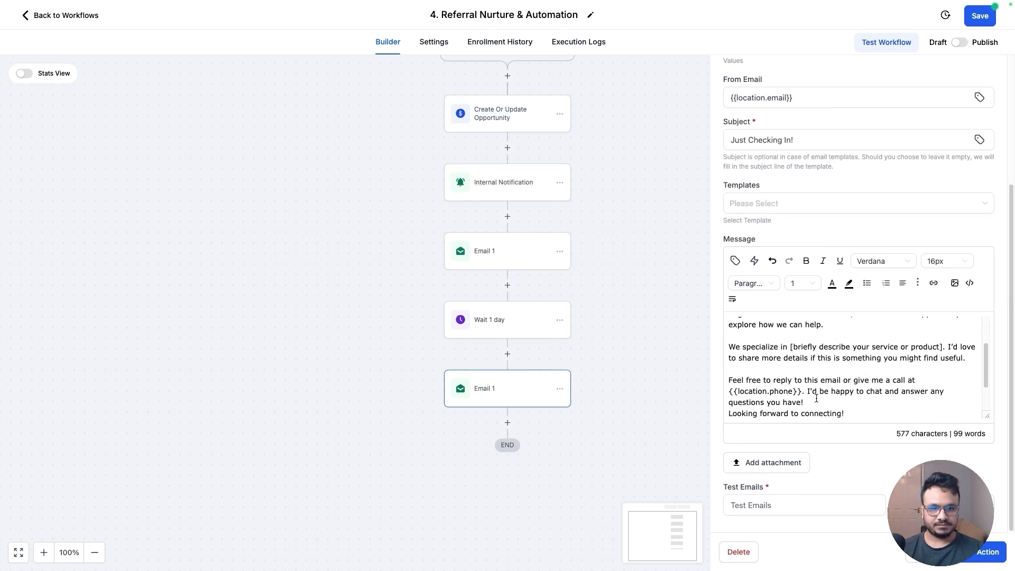
{"action": "left_click_drag", "start_coordinate": [857, 408], "coordinate": [690, 381]}
{"action": "key", "text": "ctrl+v"}
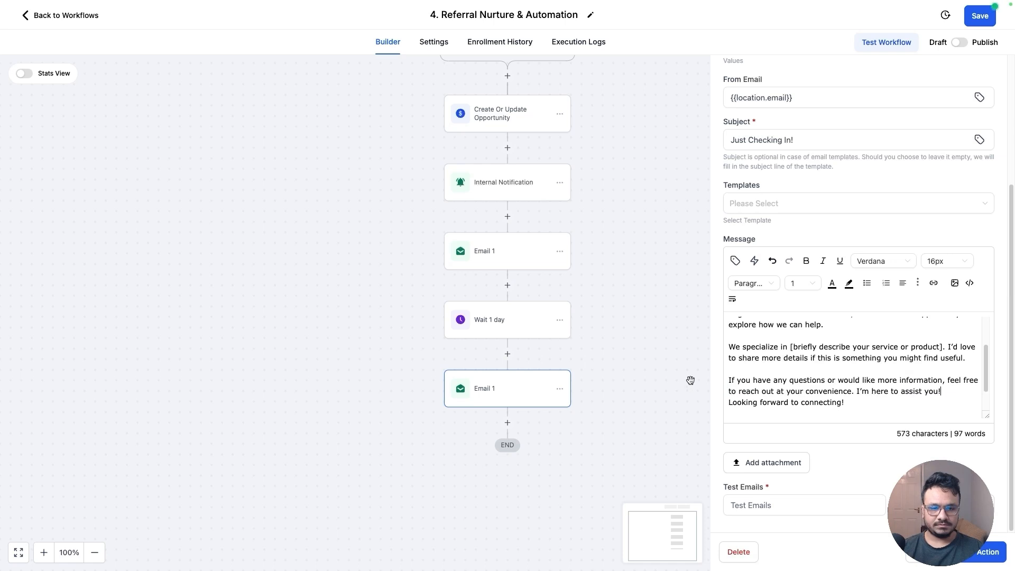
{"action": "key", "text": "Return"}
Change the closing line to 'Looking forward to hearing from you soon.' and save the email action
{"action": "scroll", "coordinate": [867, 383], "scroll_direction": "down", "scroll_amount": 1}
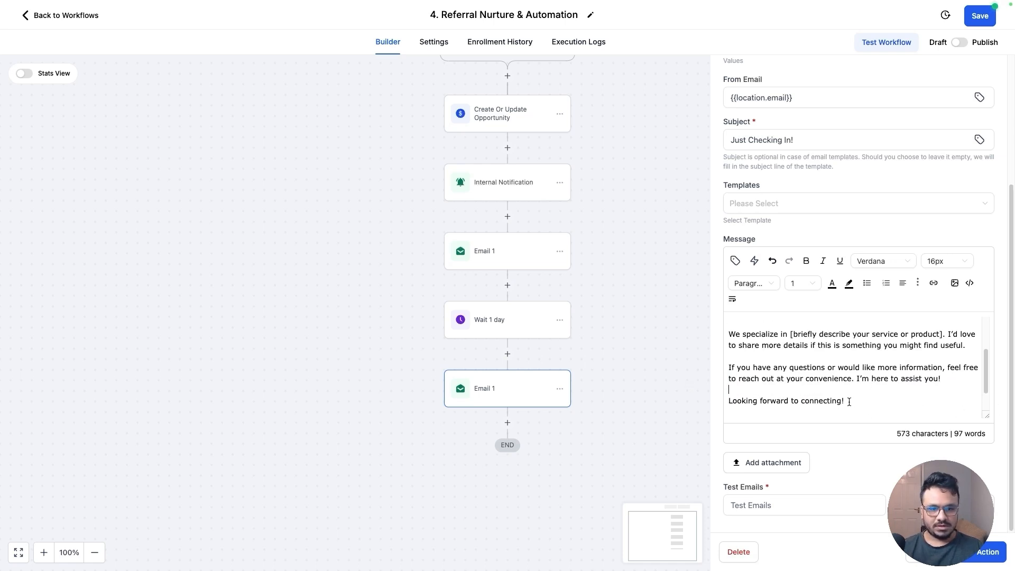
{"action": "left_click_drag", "start_coordinate": [857, 405], "coordinate": [722, 398]}
{"action": "key", "text": "ctrl+v"}
{"action": "scroll", "coordinate": [882, 388], "scroll_direction": "down", "scroll_amount": 2}
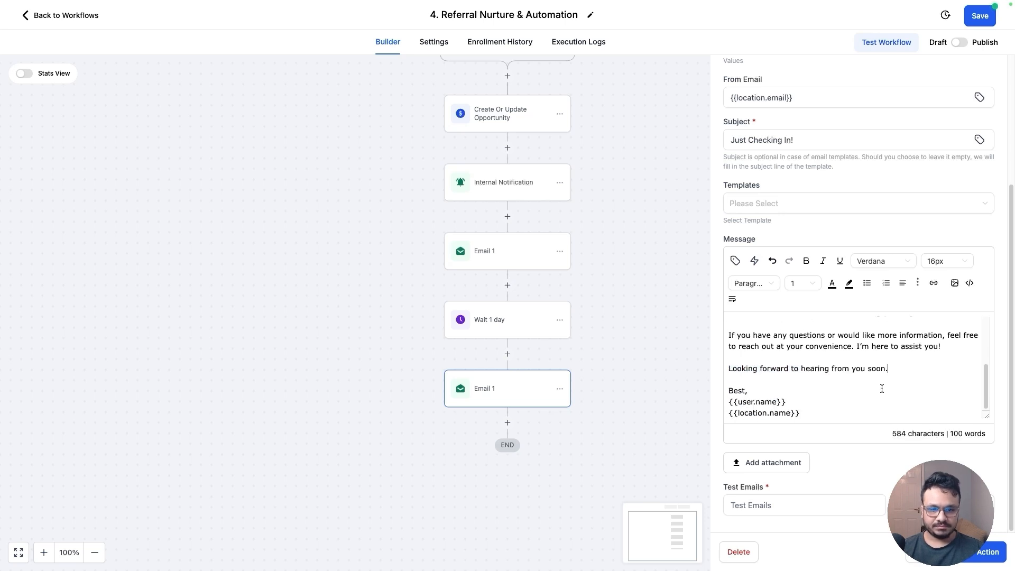
{"action": "left_click", "coordinate": [985, 550]}
Add a Wait action after Email 2 named 'Wait 3 days' with a 3 days delay
{"action": "scroll", "coordinate": [455, 420], "scroll_direction": "down", "scroll_amount": 3}
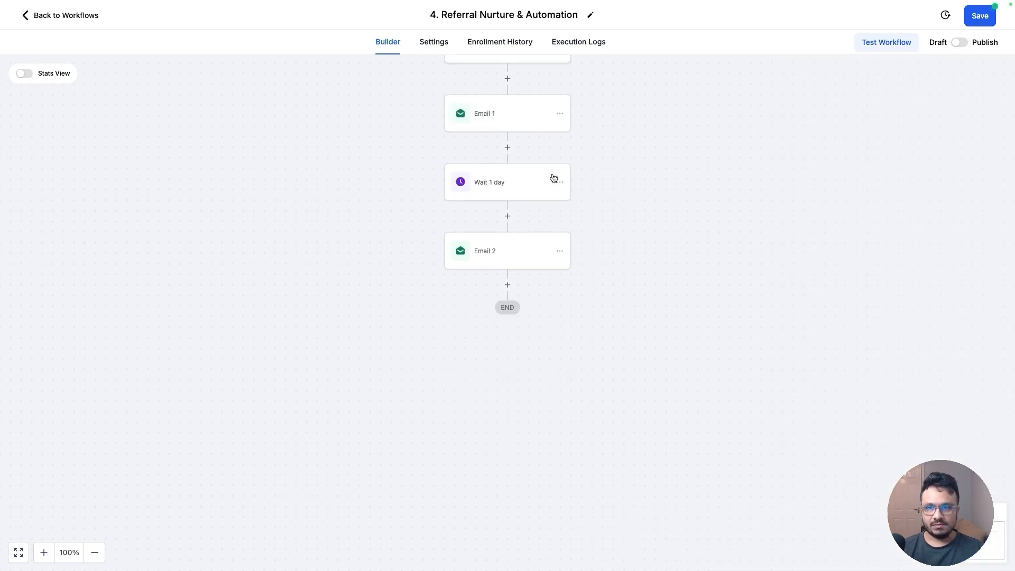
{"action": "left_click", "coordinate": [507, 285]}
{"action": "type", "text": "wa"}
{"action": "left_click", "coordinate": [757, 170]}
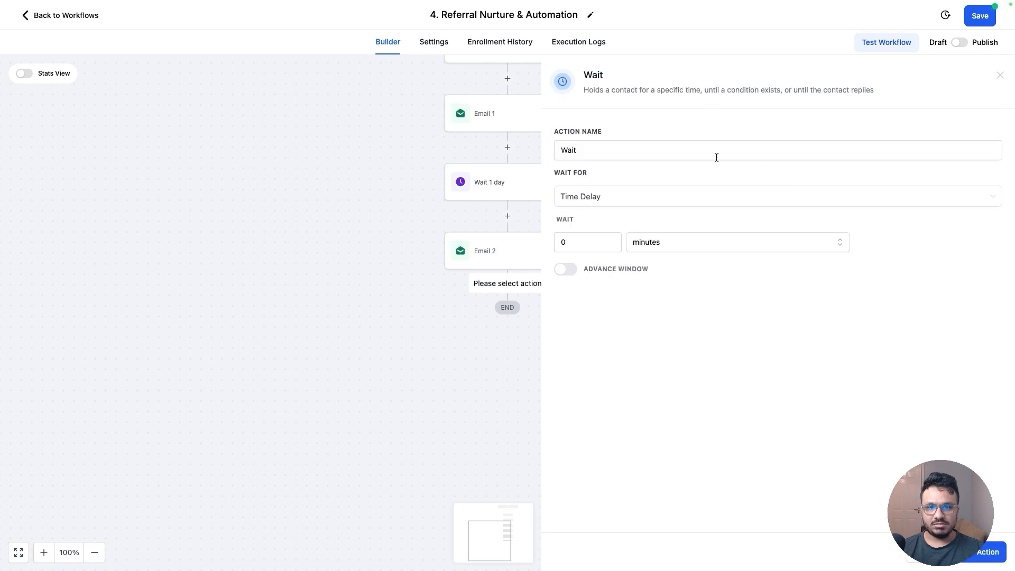
{"action": "left_click", "coordinate": [716, 156]}
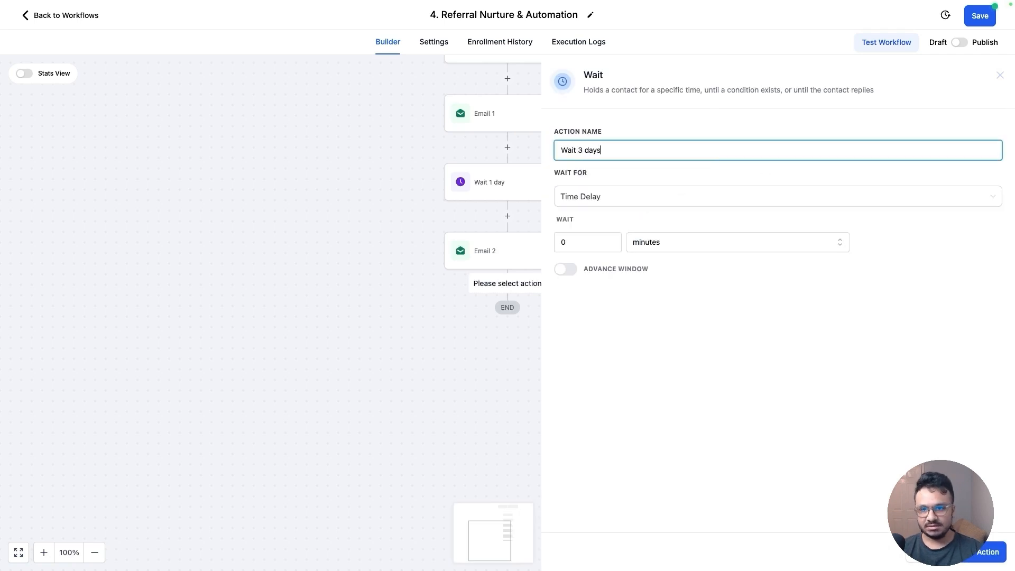
{"action": "left_click_drag", "start_coordinate": [585, 244], "coordinate": [521, 248]}
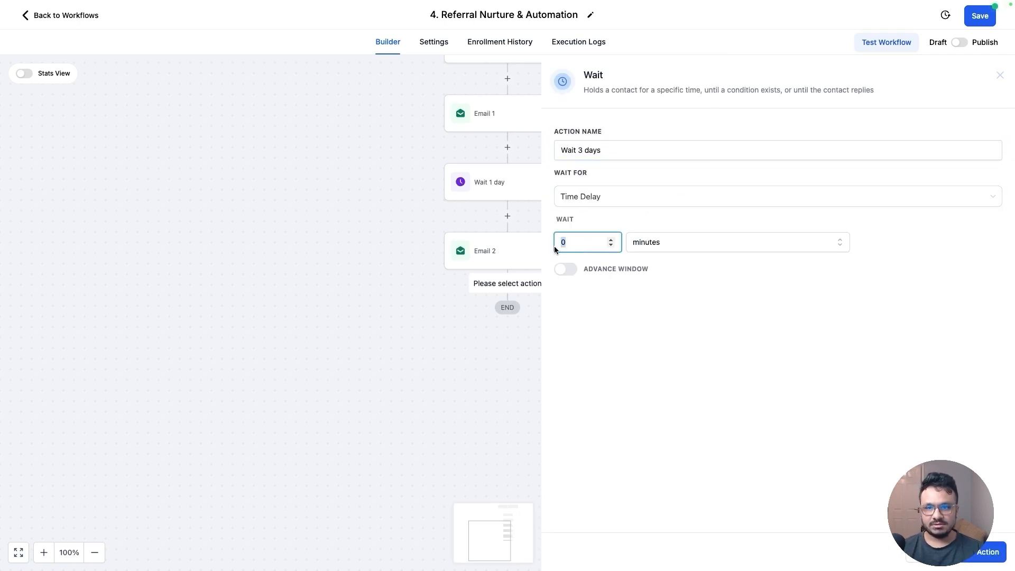
{"action": "type", "text": "3"}
{"action": "left_click", "coordinate": [671, 248]}
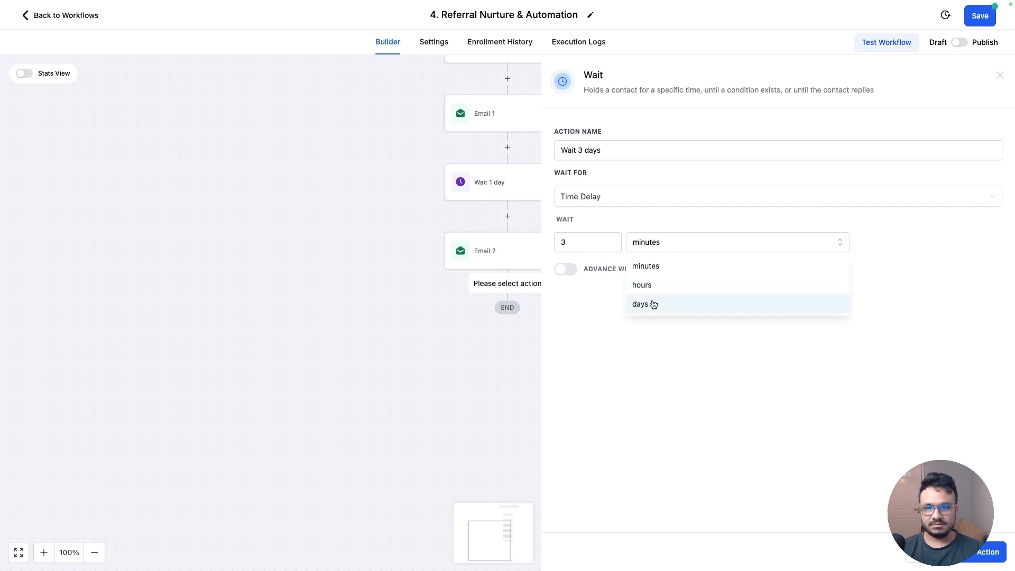
{"action": "left_click", "coordinate": [654, 304]}
{"action": "left_click", "coordinate": [988, 552]}
Duplicate Email 2 and place the copy after the 'Wait 3 days' step
{"action": "left_click", "coordinate": [510, 188]}
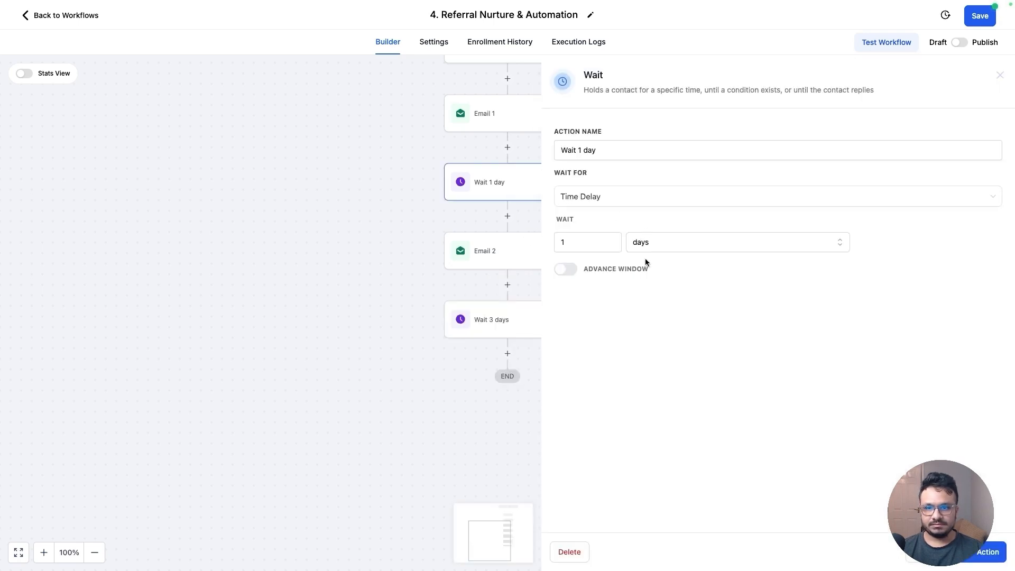
{"action": "left_click", "coordinate": [988, 552]}
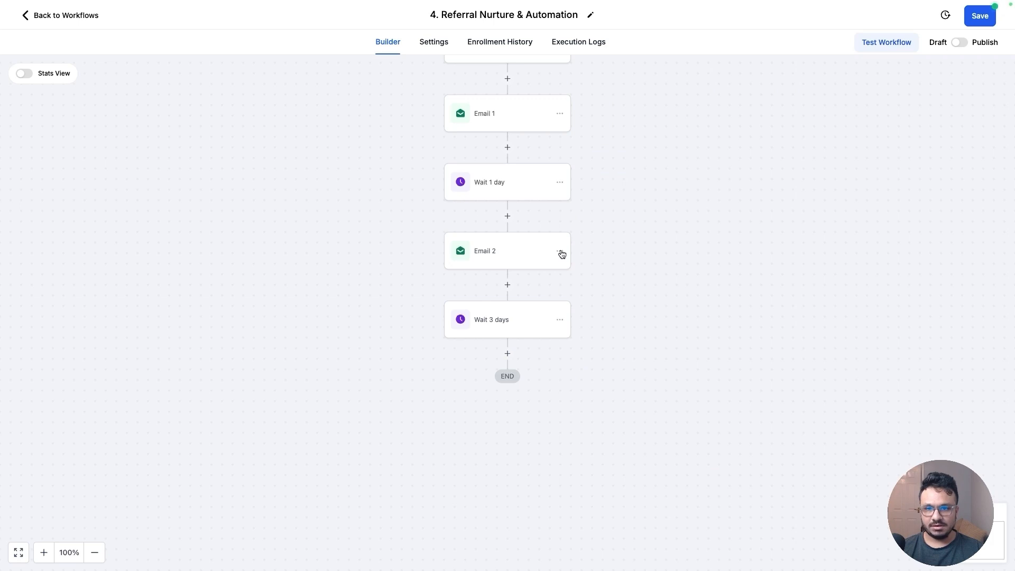
{"action": "left_click", "coordinate": [560, 251]}
{"action": "mouse_move", "coordinate": [597, 293]}
{"action": "left_click", "coordinate": [675, 282]}
{"action": "left_click", "coordinate": [517, 351]}
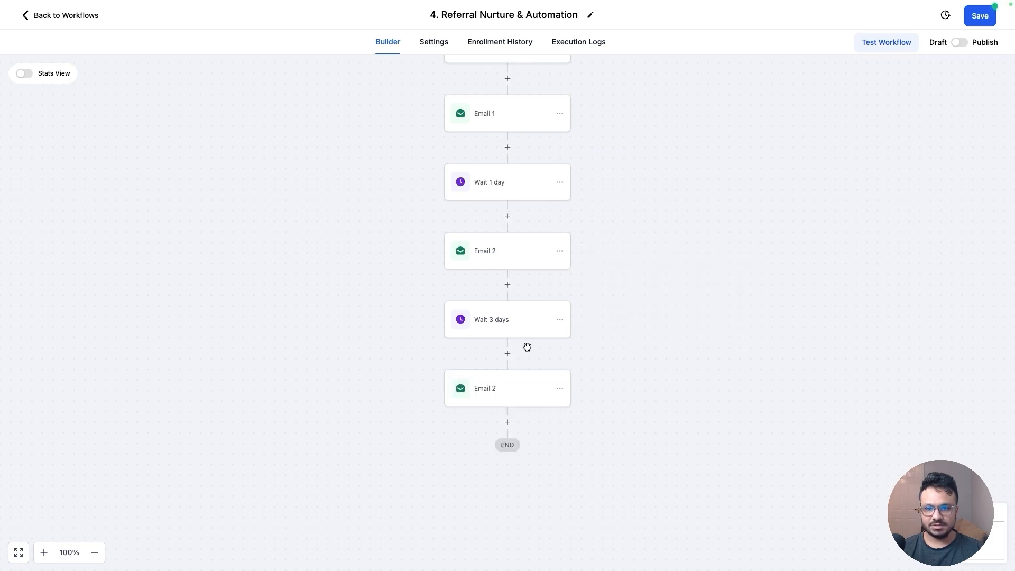
Open the copied email action at the end of the workflow and rename it 'Email 3'
{"action": "left_click", "coordinate": [513, 390]}
{"action": "left_click", "coordinate": [751, 166]}
{"action": "key", "text": "BackSpace"}
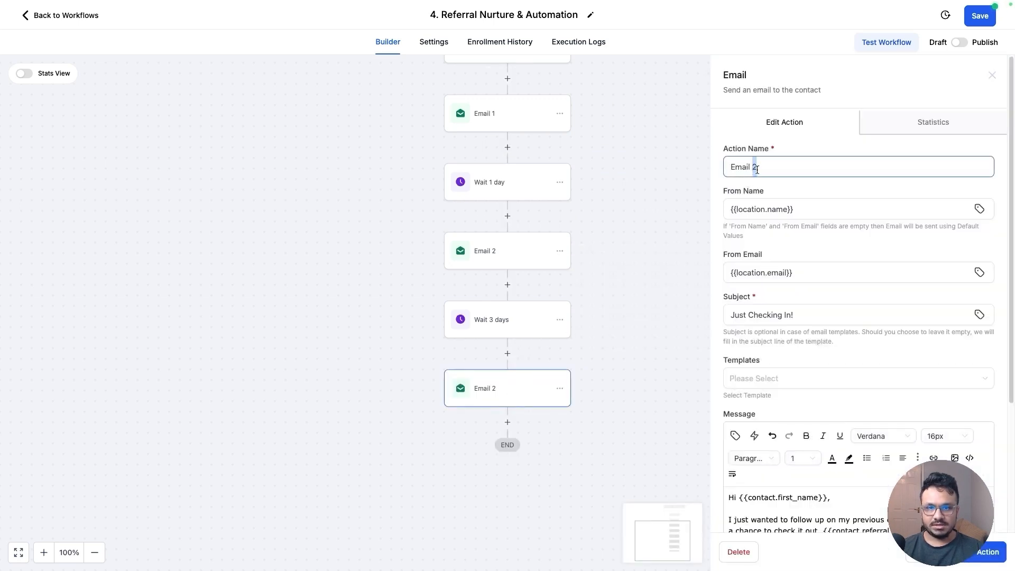
{"action": "type", "text": "3"}
{"action": "scroll", "coordinate": [858, 395], "scroll_direction": "down", "scroll_amount": 2}
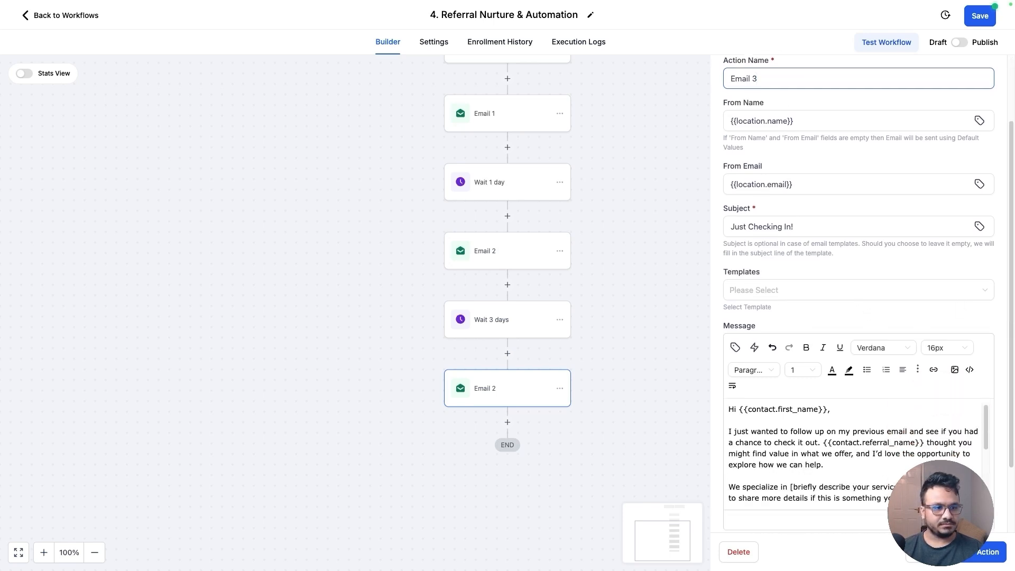
Replace the email subject with pasted text 'How We Can Help You'
{"action": "left_click", "coordinate": [971, 551]}
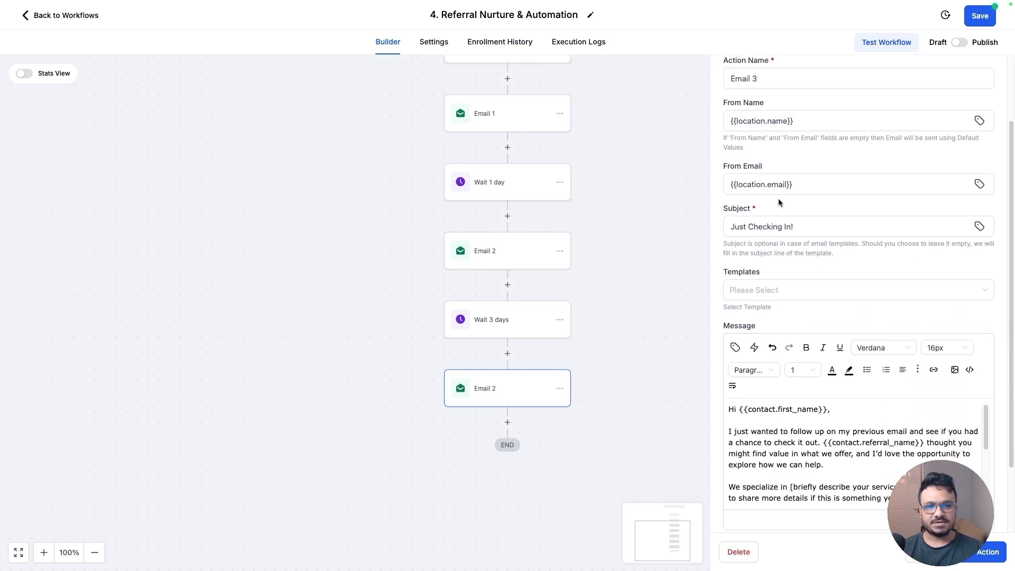
{"action": "triple_click", "coordinate": [791, 225]}
{"action": "type", "text": "How We Can Help You"}
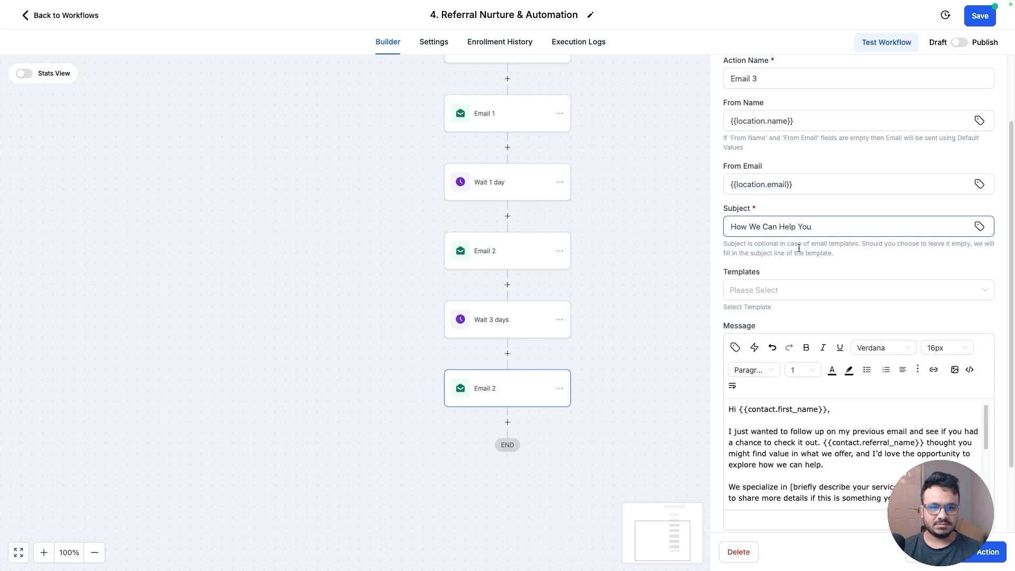
Replace the email's opening follow-up paragraph with pasted text about how clients are helped
{"action": "scroll", "coordinate": [799, 248], "scroll_direction": "down", "scroll_amount": 2}
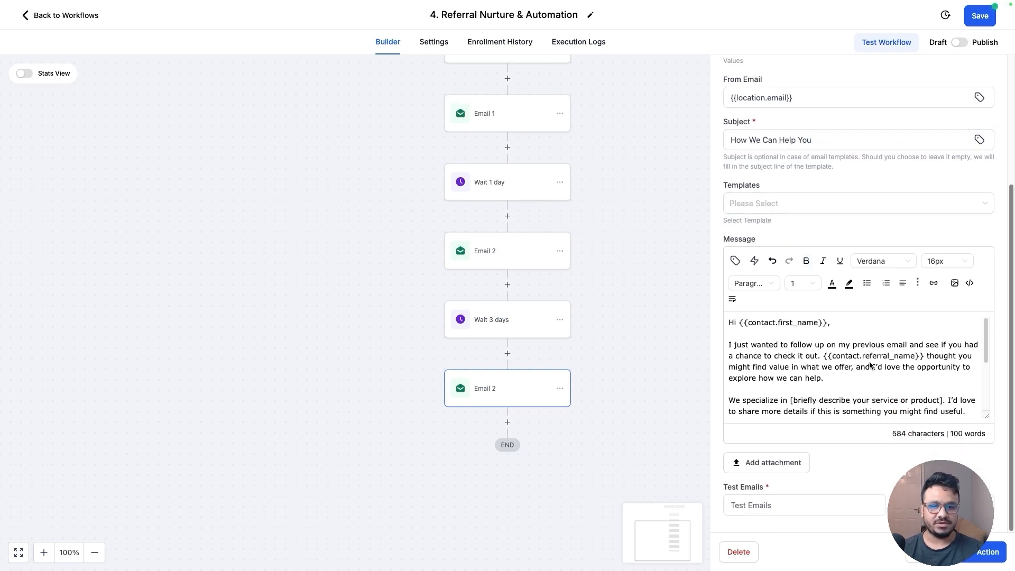
{"action": "mouse_move", "coordinate": [825, 379]}
{"action": "left_mouse_down"}
{"action": "mouse_move", "coordinate": [711, 349]}
{"action": "mouse_move", "coordinate": [823, 360]}
{"action": "left_mouse_up"}
{"action": "type", "text": "I wanted to take a moment to share how we help clients like you at [Your Company Name]. We offer [briefly describe your product/service], which has been really successful for [industry or client type]."}
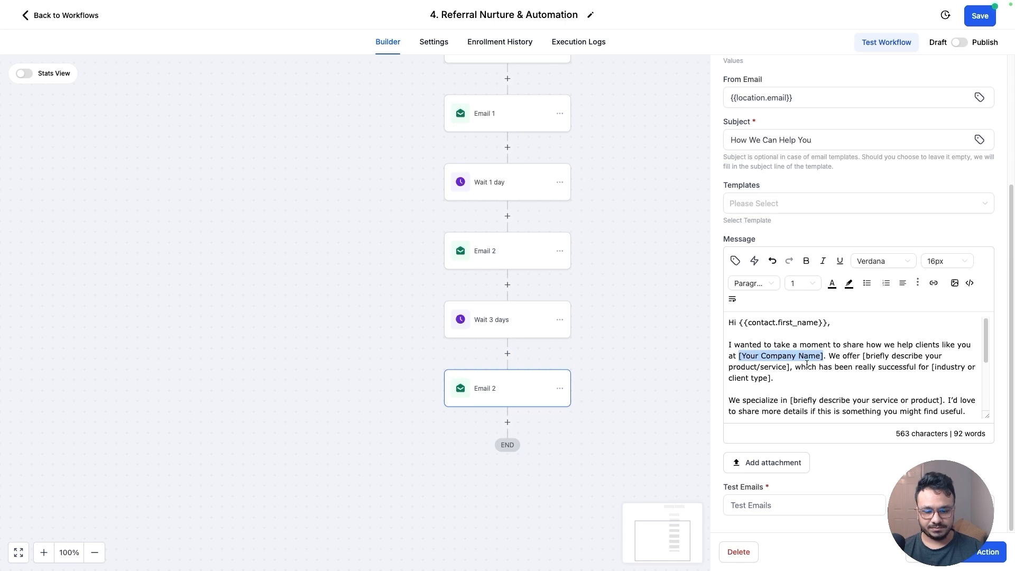
Replace the '[Your Company Name]' placeholder with the {{location.name}} merge field
{"action": "key", "text": "BackSpace"}
{"action": "type", "text": "{{location."}
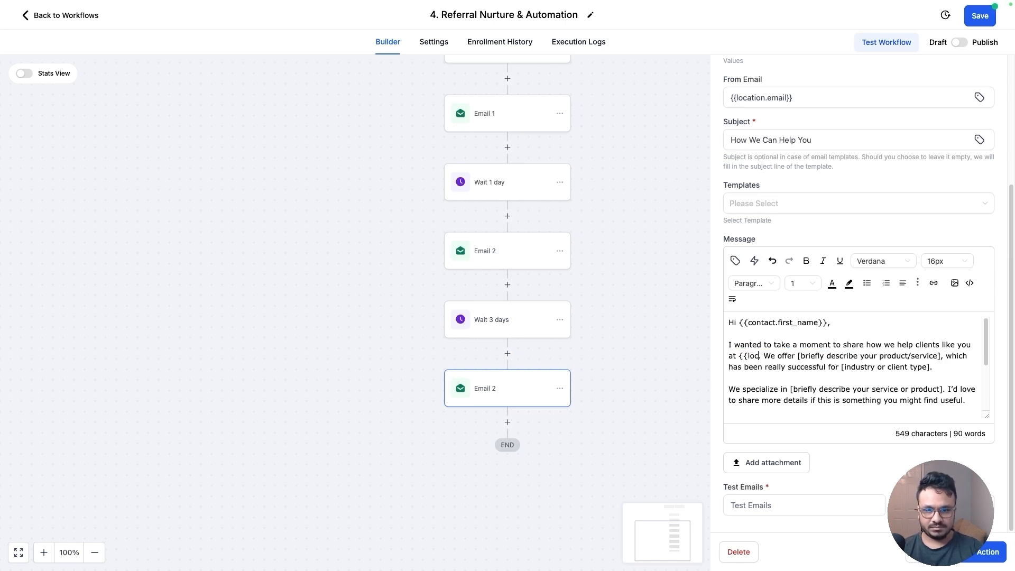
{"action": "type", "text": "name}}"}
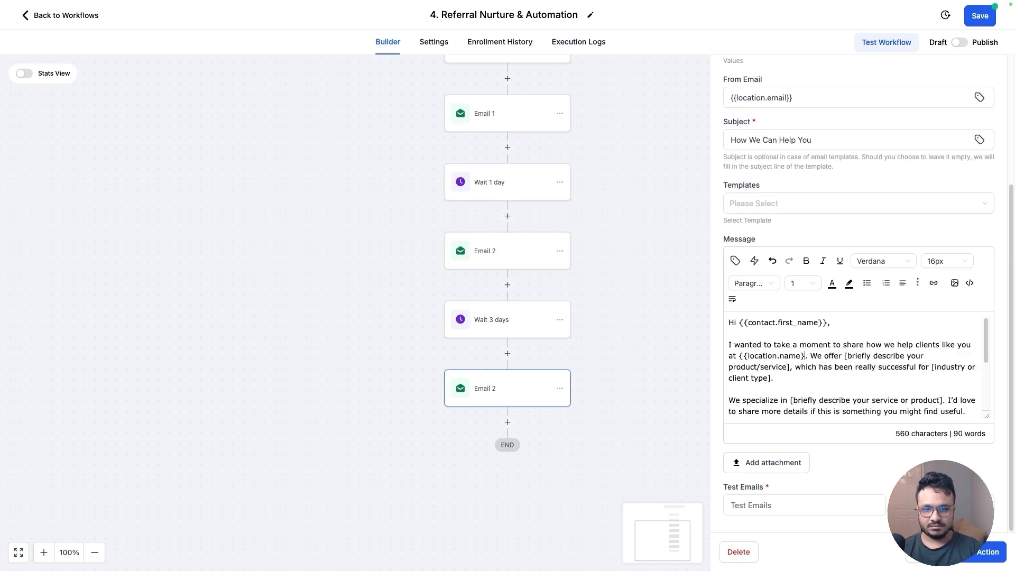
Delete the 'for [industry or client type]' phrase so the sentence ends with 'really successful.'
{"action": "left_click_drag", "start_coordinate": [850, 355], "coordinate": [791, 372]}
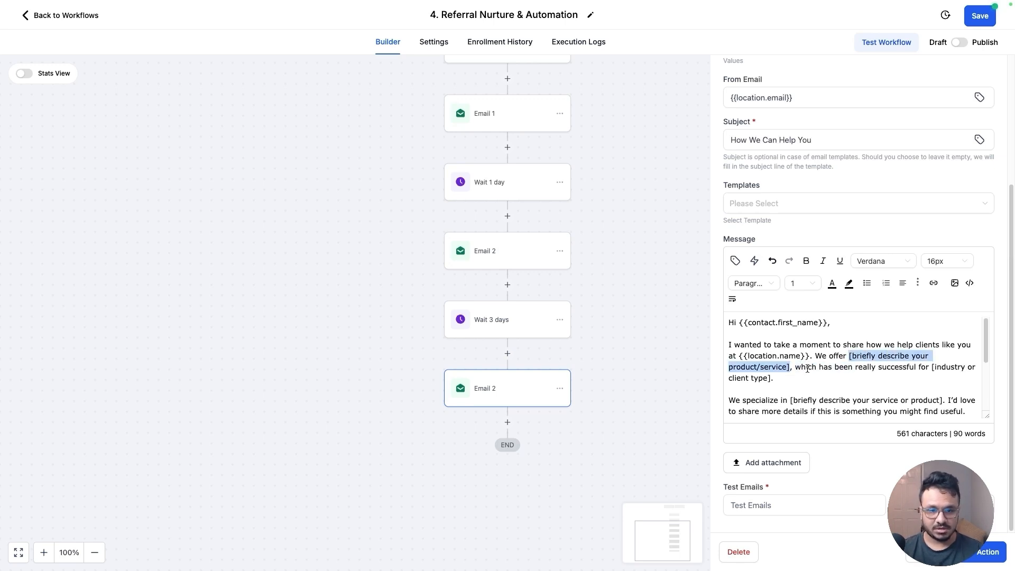
{"action": "left_click", "coordinate": [810, 369]}
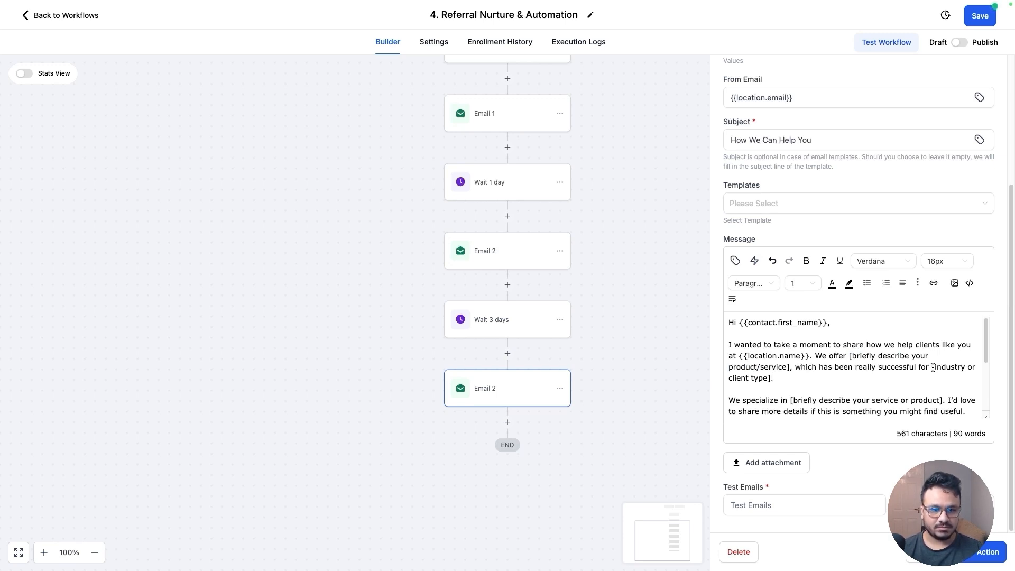
{"action": "left_click", "coordinate": [933, 368], "text": "shift"}
{"action": "key", "text": "BackSpace"}
{"action": "key", "text": "BackSpace"}
{"action": "key", "text": "BackSpace"}
{"action": "key", "text": "BackSpace"}
{"action": "key", "text": "BackSpace"}
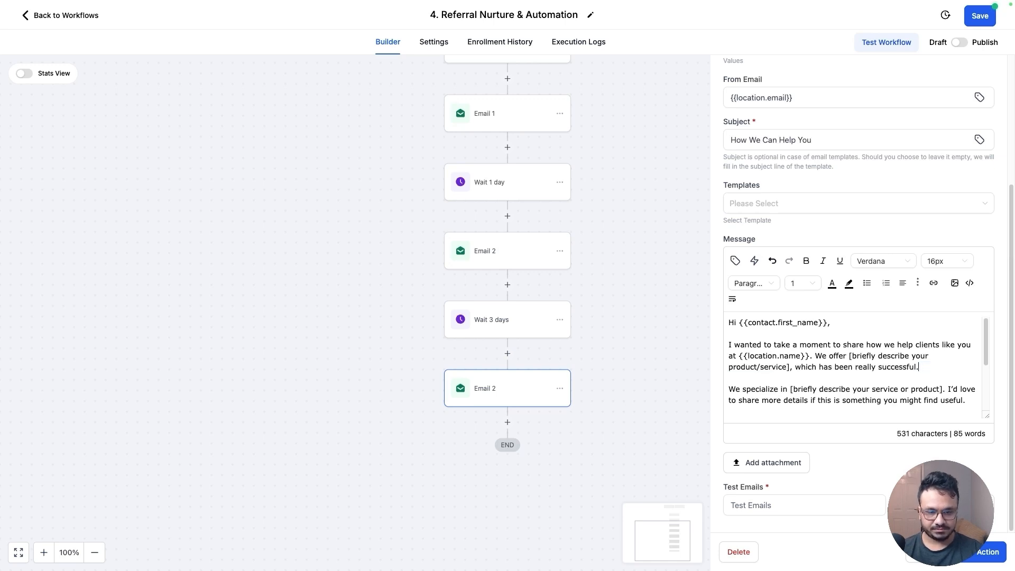
Replace the 'We specialize' and 'If you have any questions' paragraphs with pasted testimonial offer text and save the email action
{"action": "scroll", "coordinate": [862, 376], "scroll_direction": "down", "scroll_amount": 2}
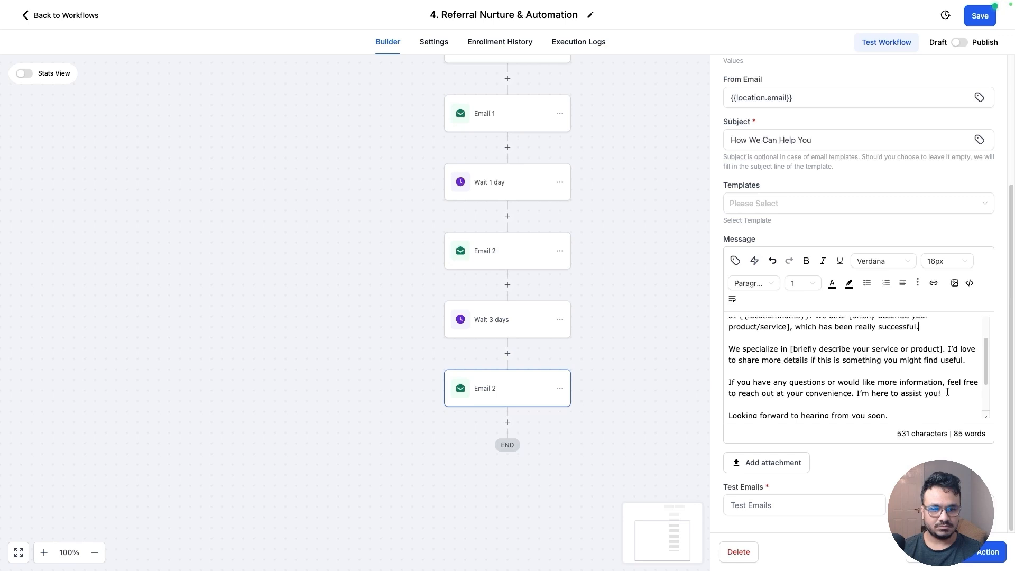
{"action": "left_click_drag", "start_coordinate": [942, 393], "coordinate": [703, 349]}
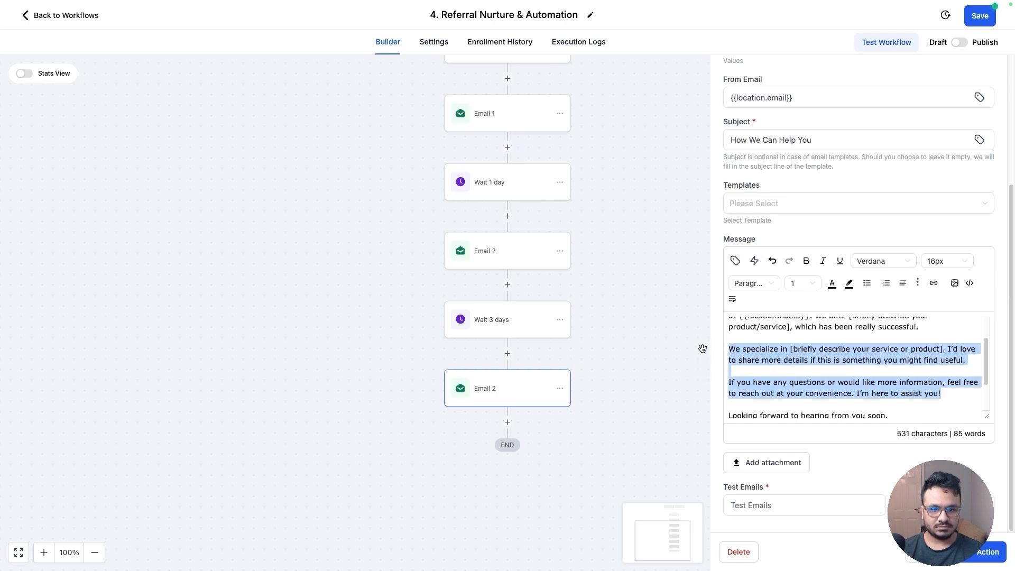
{"action": "type", "text": "If you'd like, I can send over some testimonials or case studies that might be helpful. Feel free to let me know if you'd like more information or if you have any specific questions."}
{"action": "scroll", "coordinate": [827, 385], "scroll_direction": "down", "scroll_amount": 1}
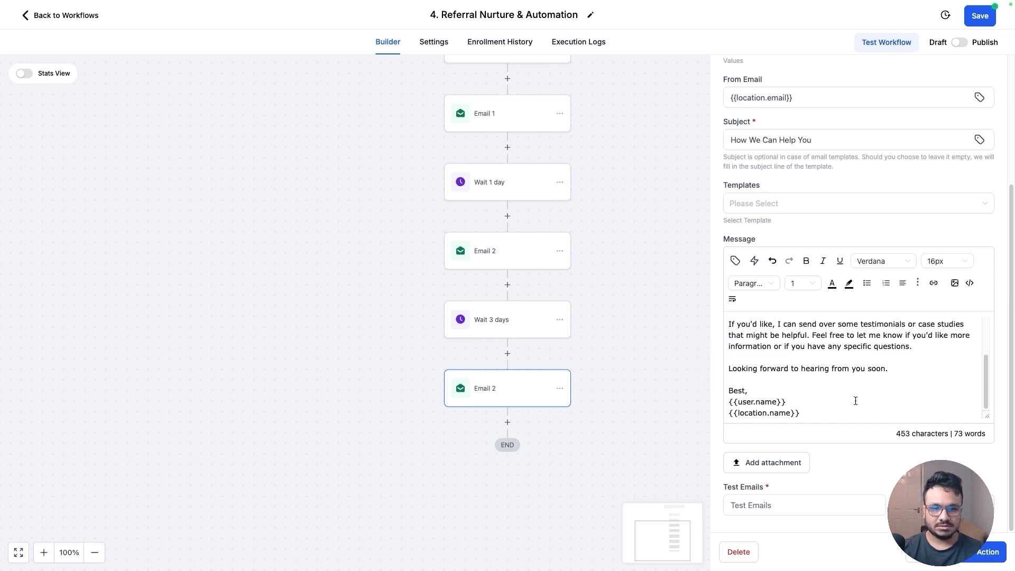
{"action": "left_click", "coordinate": [988, 555]}
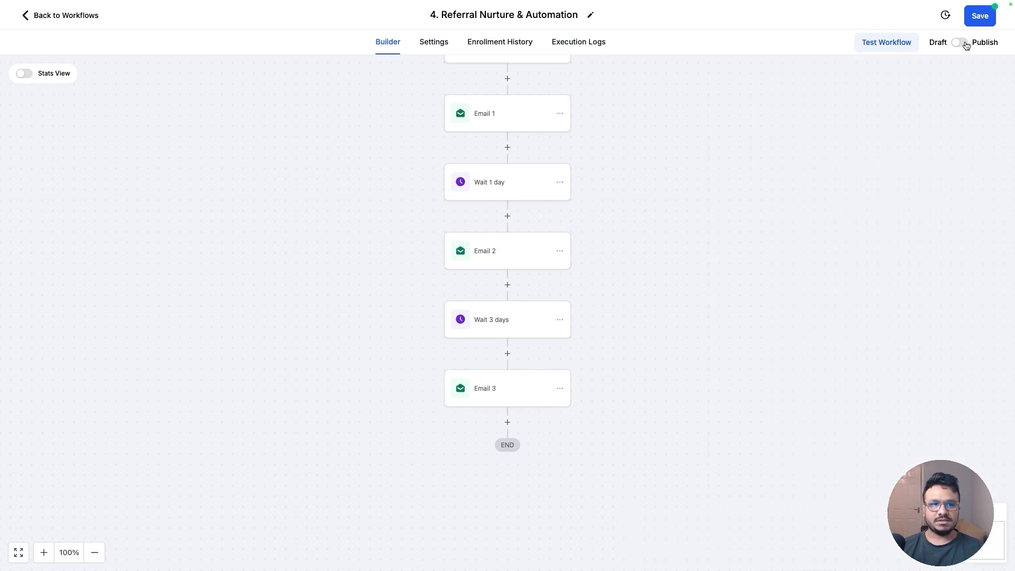
Publish the workflow and save it
{"action": "left_click", "coordinate": [959, 43]}
{"action": "left_click", "coordinate": [976, 24]}
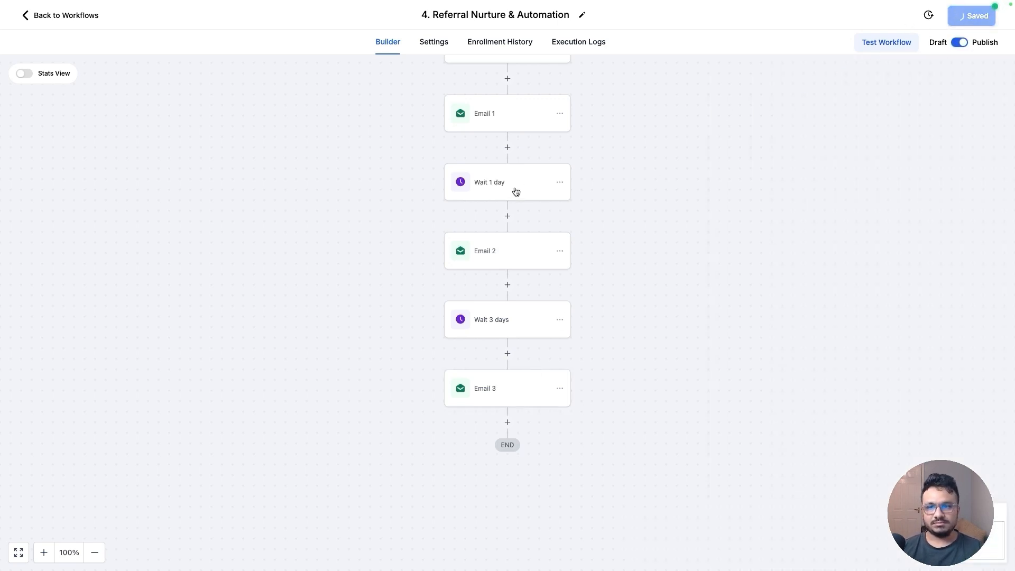
Review the Create Or Update Opportunity action settings and return to the workflow list
{"action": "scroll", "coordinate": [496, 198], "scroll_direction": "up", "scroll_amount": 5}
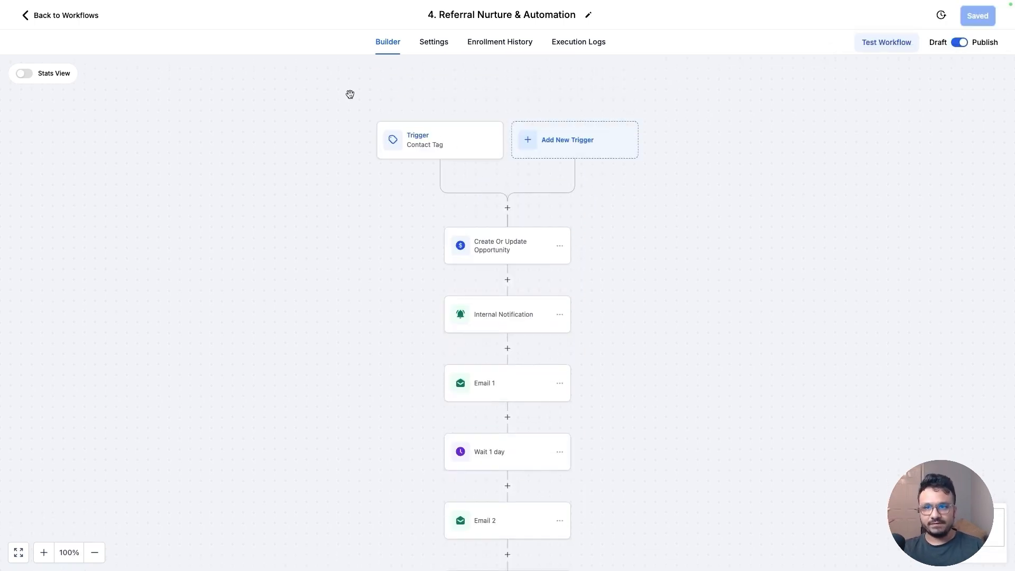
{"action": "left_click", "coordinate": [465, 254]}
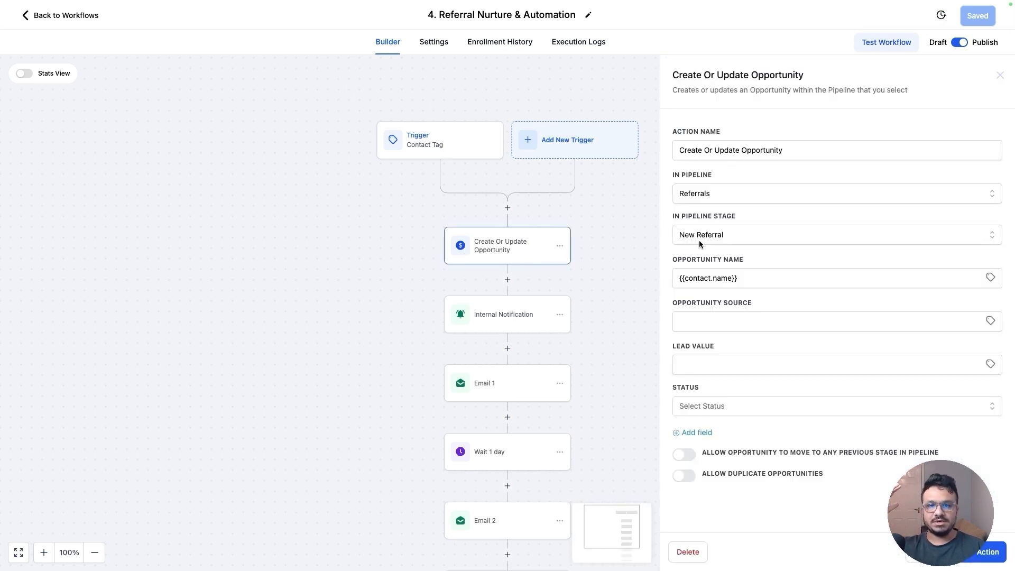
{"action": "left_click", "coordinate": [55, 15]}
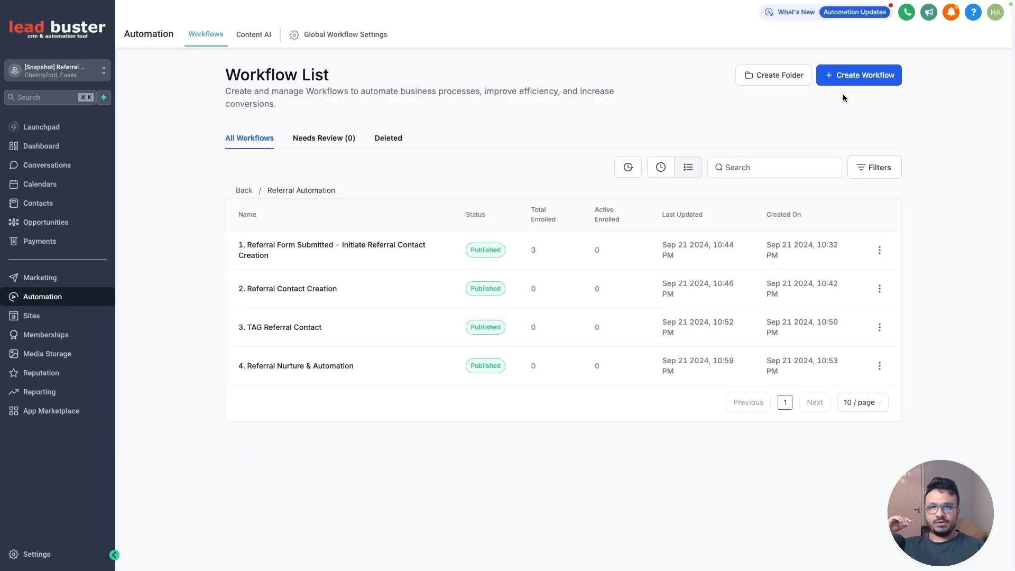
Create a new workflow from scratch named '5. Referral Contacted/Responded'
{"action": "left_click", "coordinate": [851, 79]}
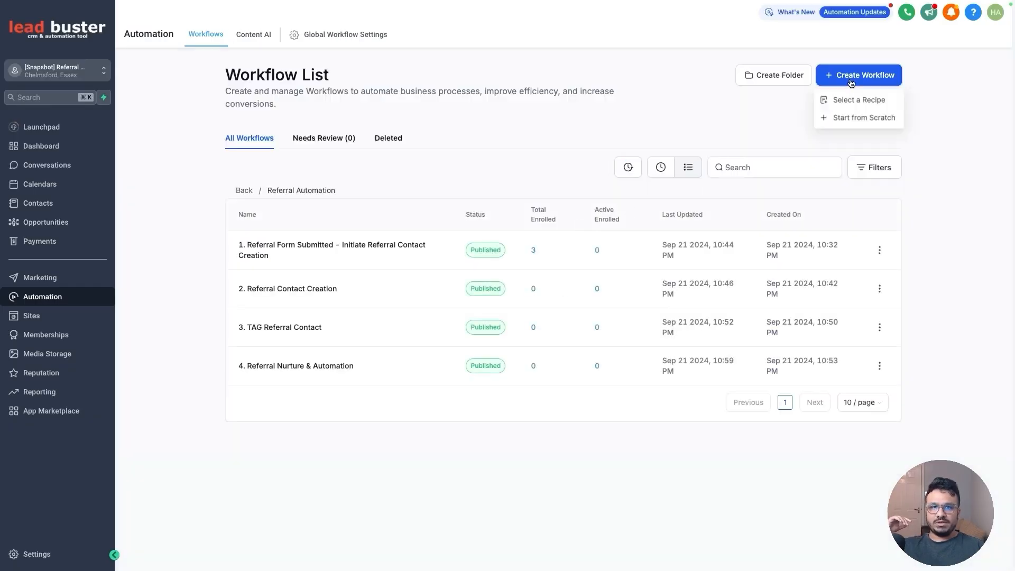
{"action": "left_click", "coordinate": [841, 118]}
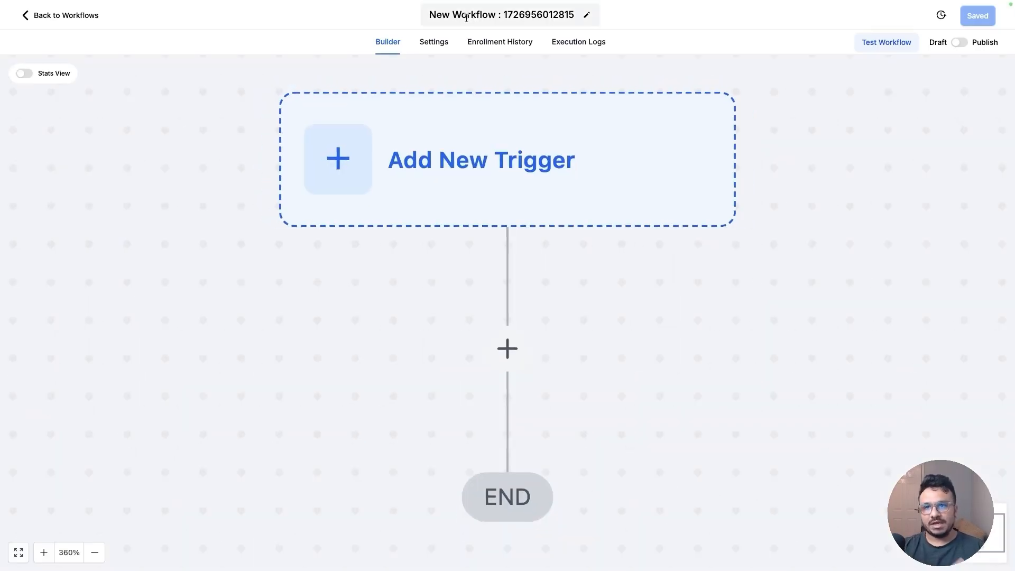
{"action": "triple_click", "coordinate": [466, 17]}
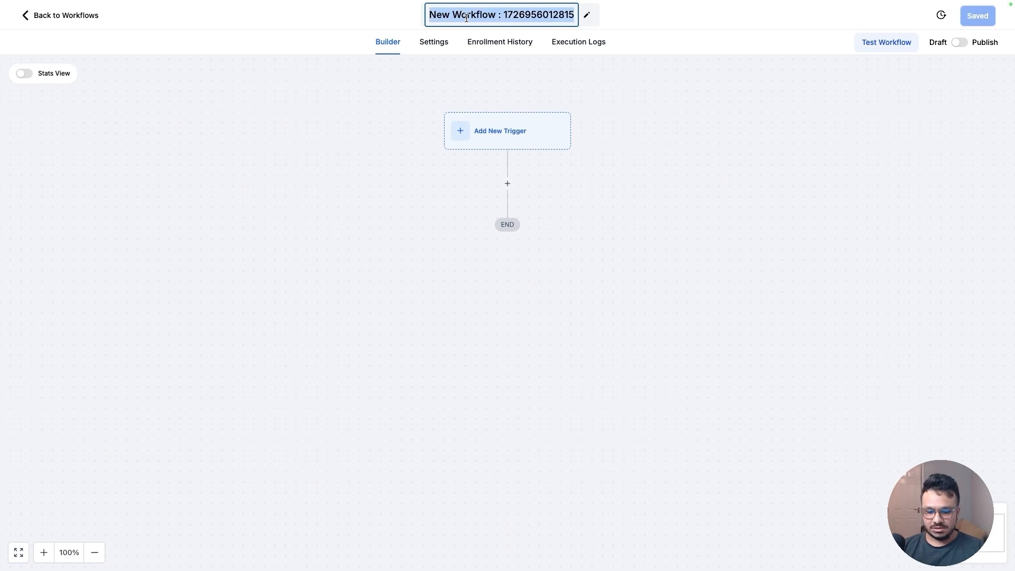
{"action": "type", "text": "5. Referral "}
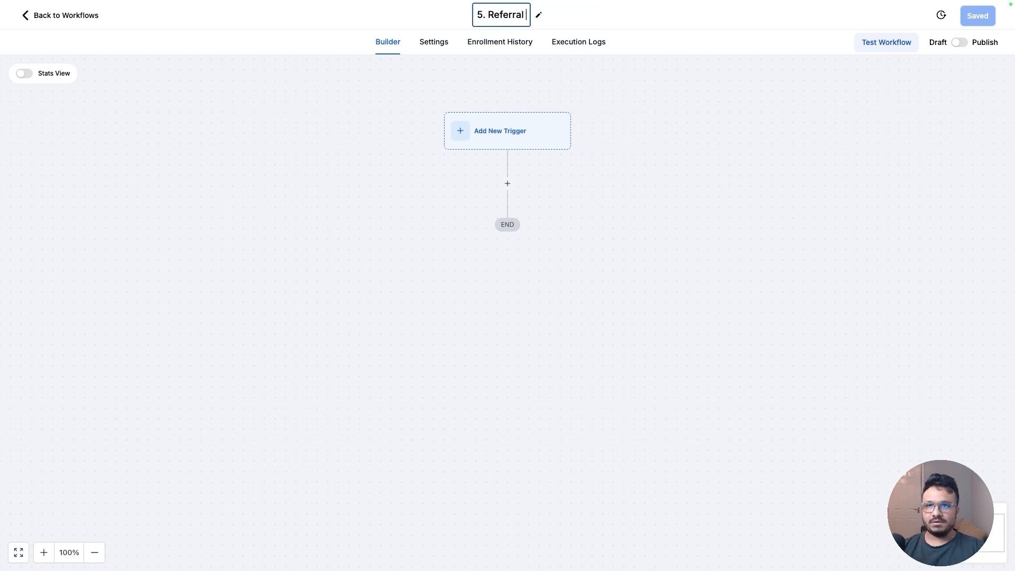
{"action": "type", "text": "Contacted/Re"}
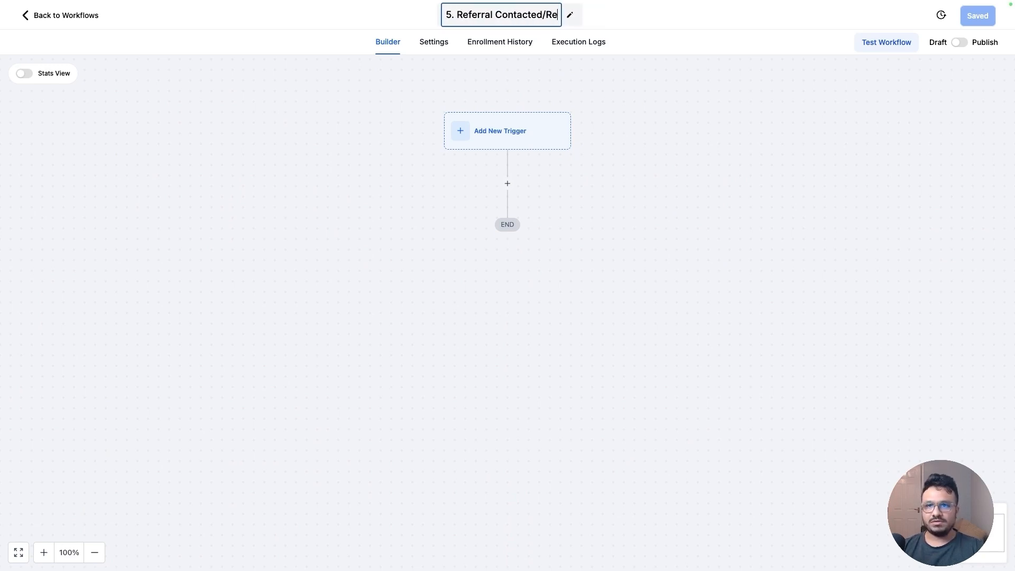
{"action": "type", "text": "sponded"}
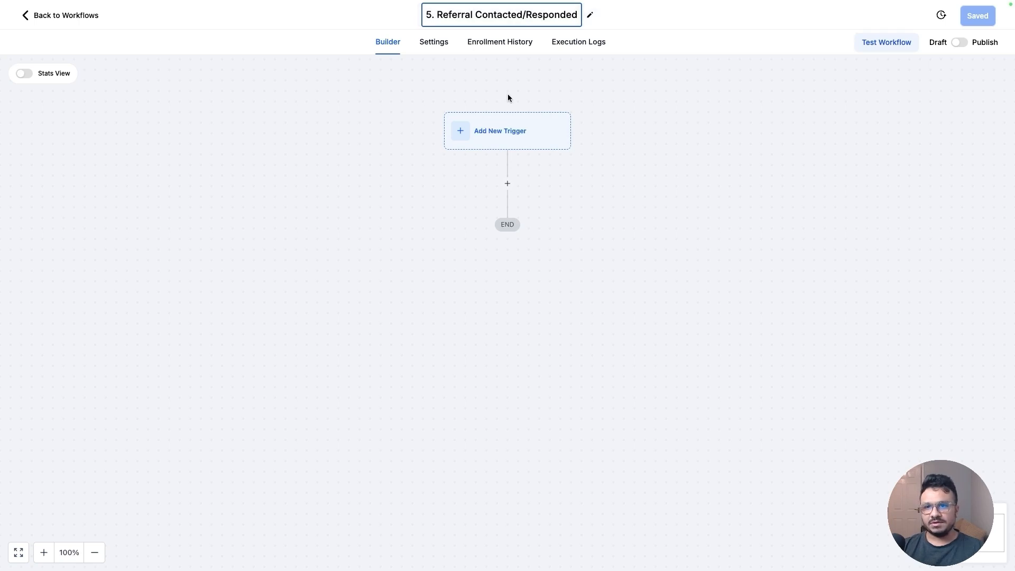
Add a Customer Replied trigger filtered by Replied to Workflow '4. Referral Nurture & Automation'
{"action": "left_click", "coordinate": [511, 140]}
{"action": "left_click", "coordinate": [772, 127]}
{"action": "type", "text": "cu"}
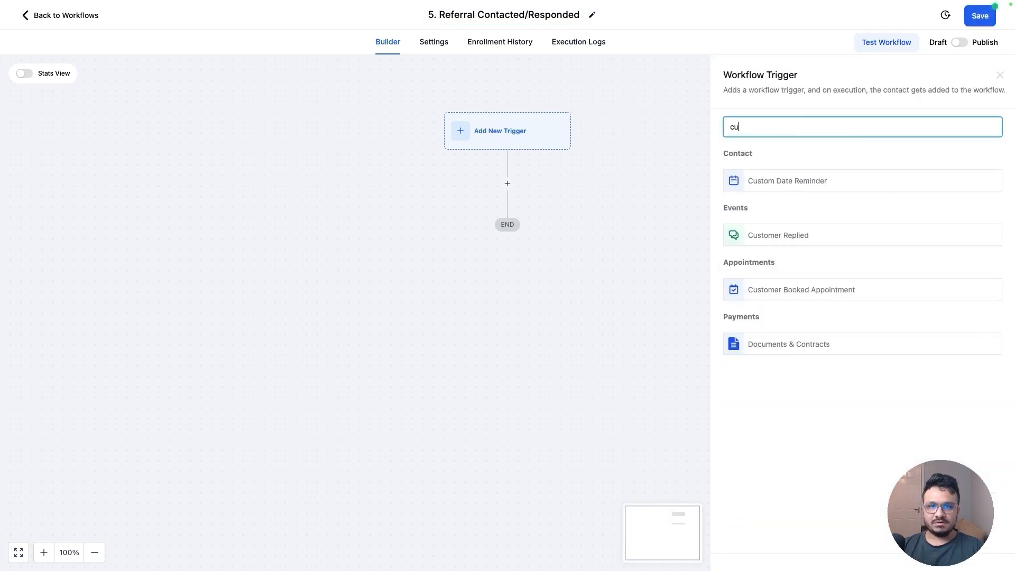
{"action": "left_click", "coordinate": [813, 235]}
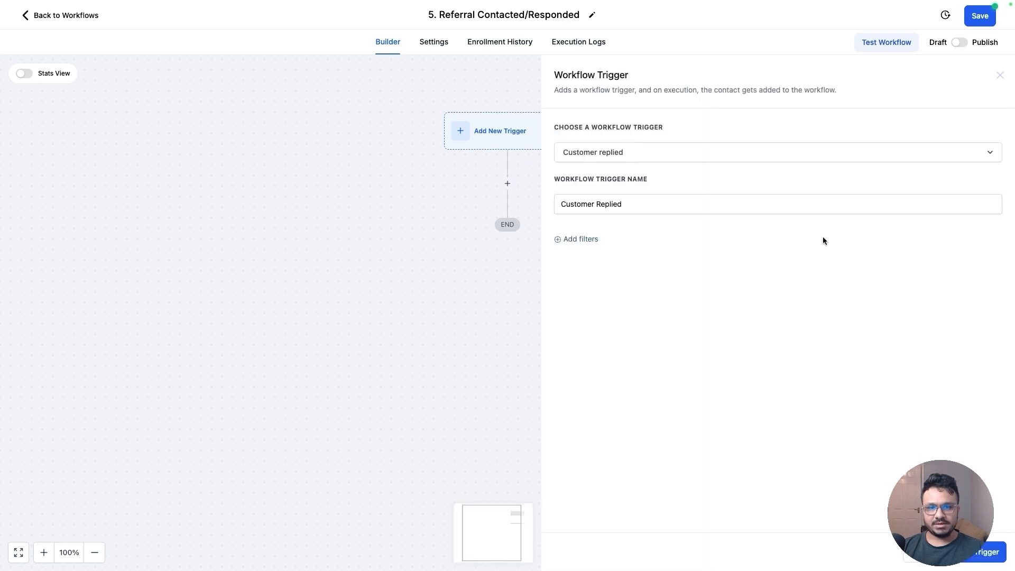
{"action": "left_click", "coordinate": [572, 239]}
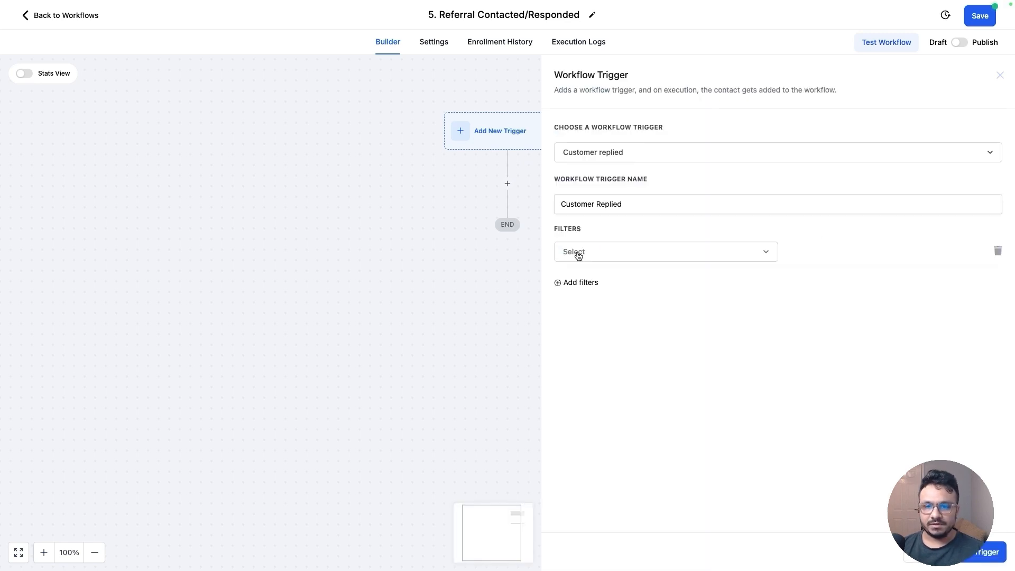
{"action": "left_click", "coordinate": [577, 257]}
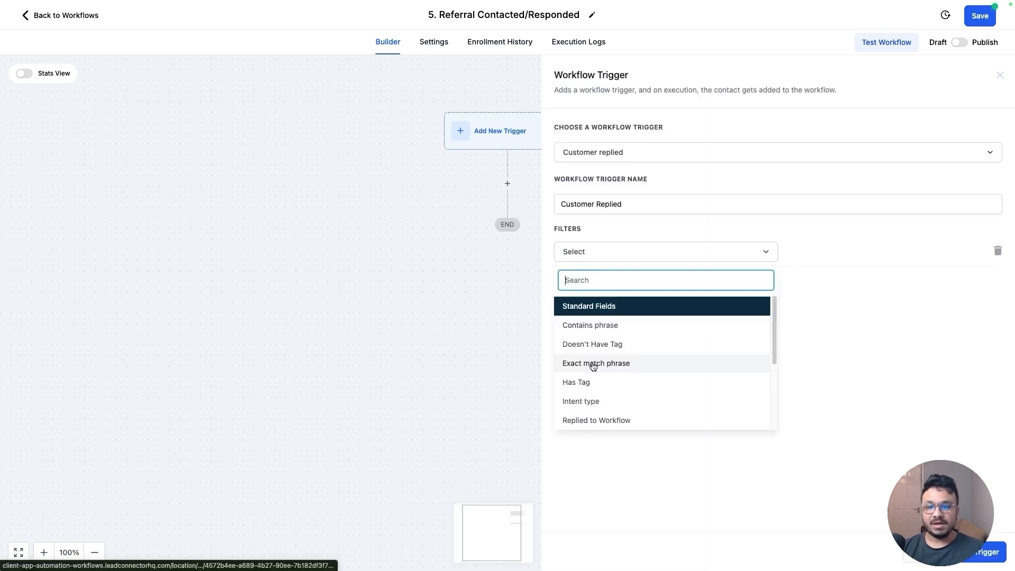
{"action": "left_click", "coordinate": [611, 419]}
{"action": "left_click", "coordinate": [817, 256]}
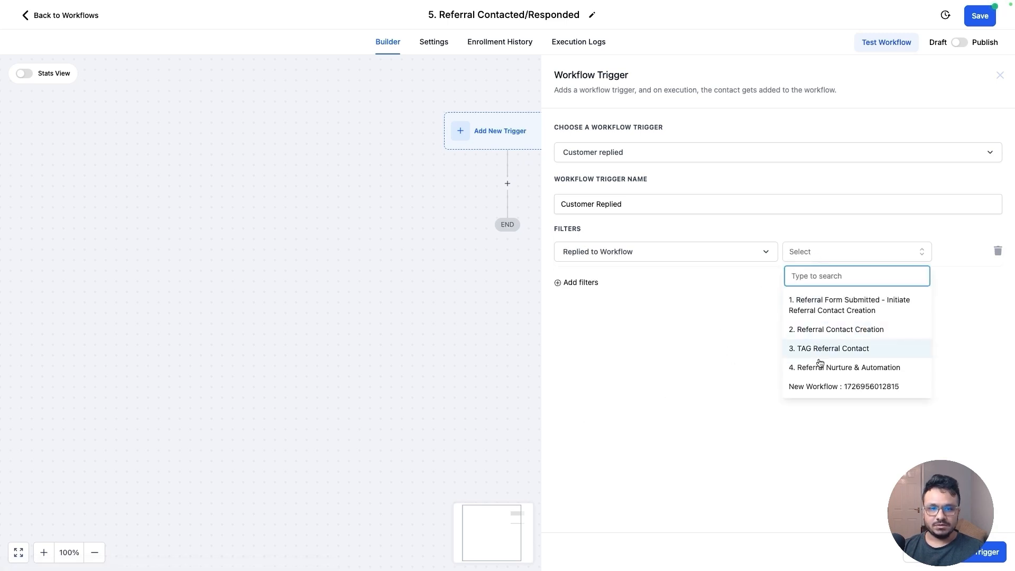
{"action": "left_click", "coordinate": [835, 368]}
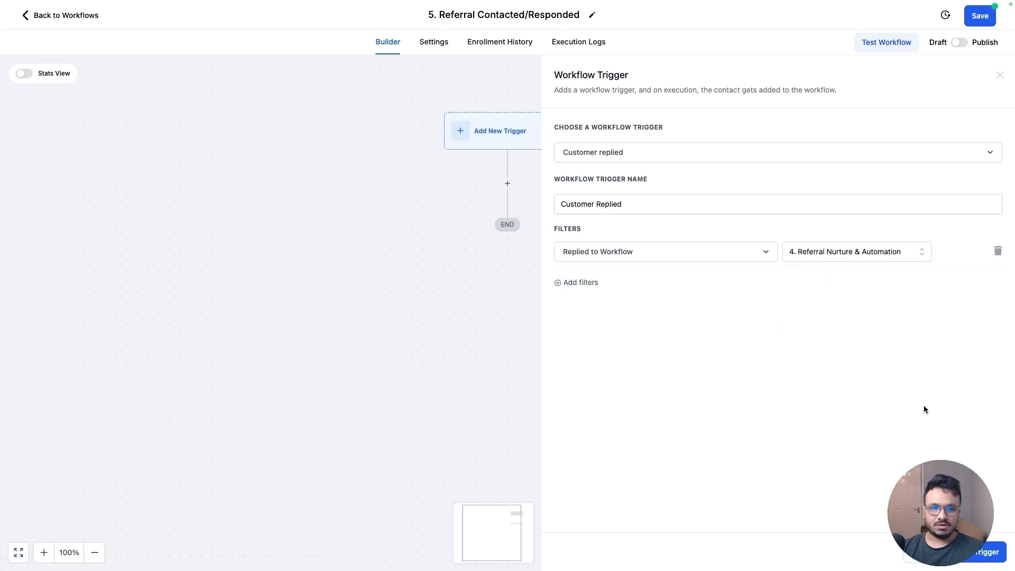
{"action": "left_click", "coordinate": [970, 555]}
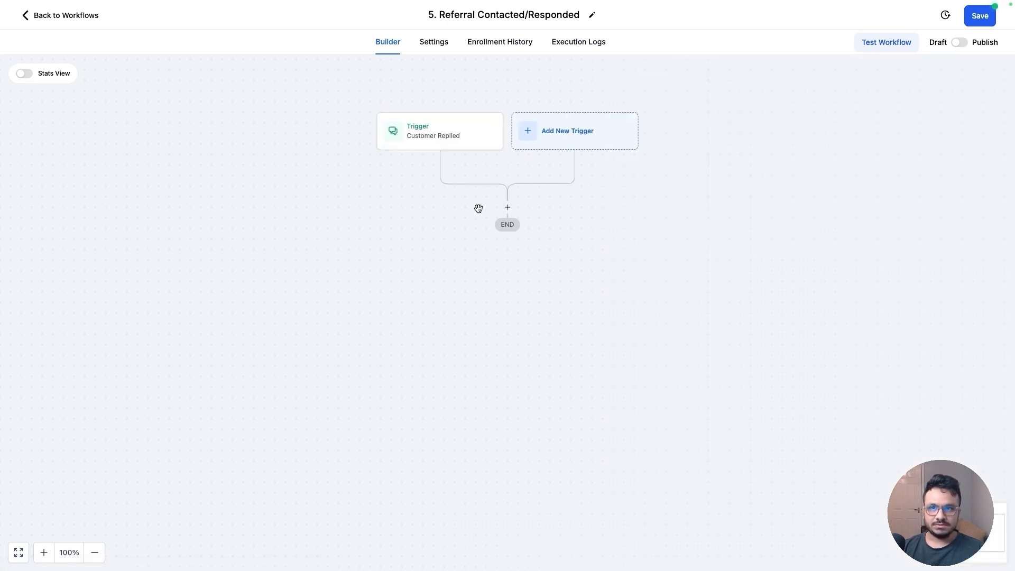
Add a Create Or Update Opportunity action in the Referrals pipeline, stage Responded/Contacted, with opportunity name {{contact.name}}
{"action": "left_click", "coordinate": [508, 207]}
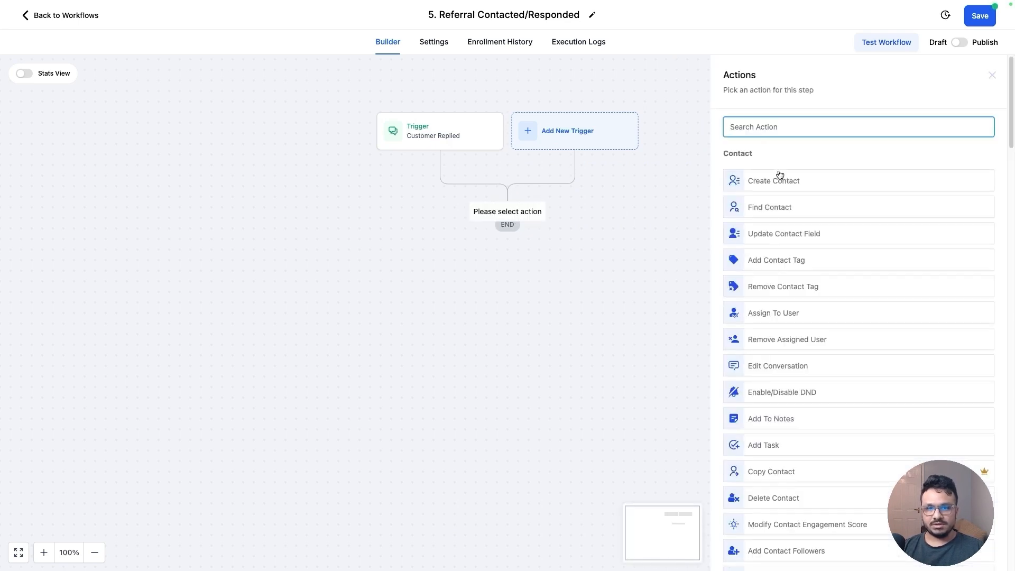
{"action": "type", "text": "crea"}
{"action": "left_click", "coordinate": [785, 198]}
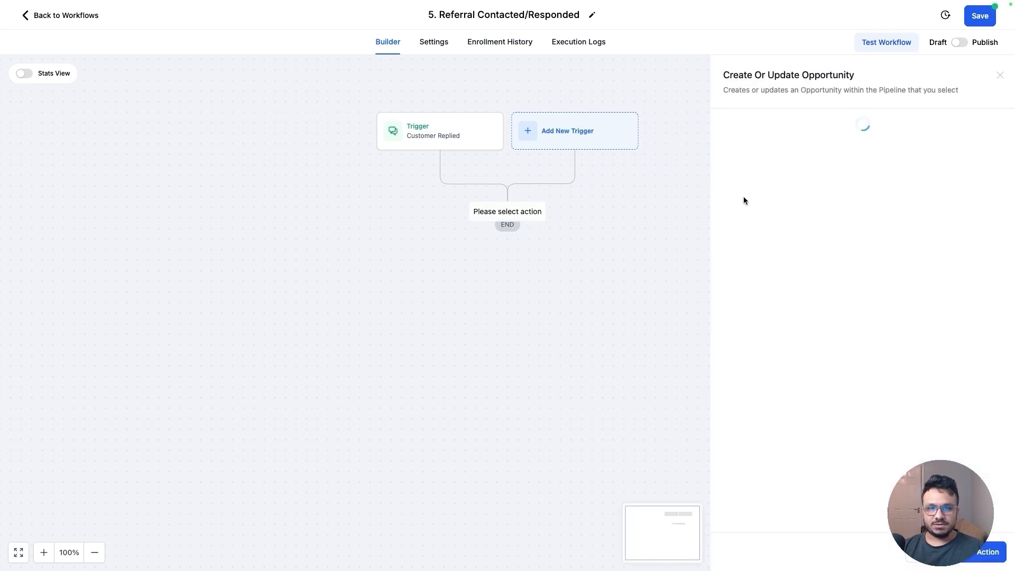
{"action": "left_click", "coordinate": [721, 195]}
{"action": "left_click", "coordinate": [696, 239]}
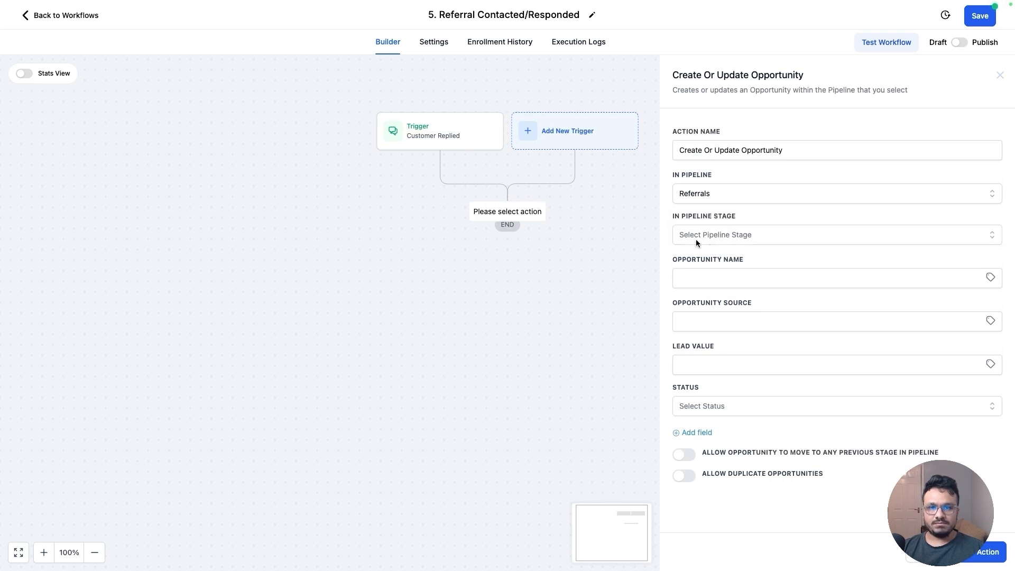
{"action": "left_click", "coordinate": [696, 236]}
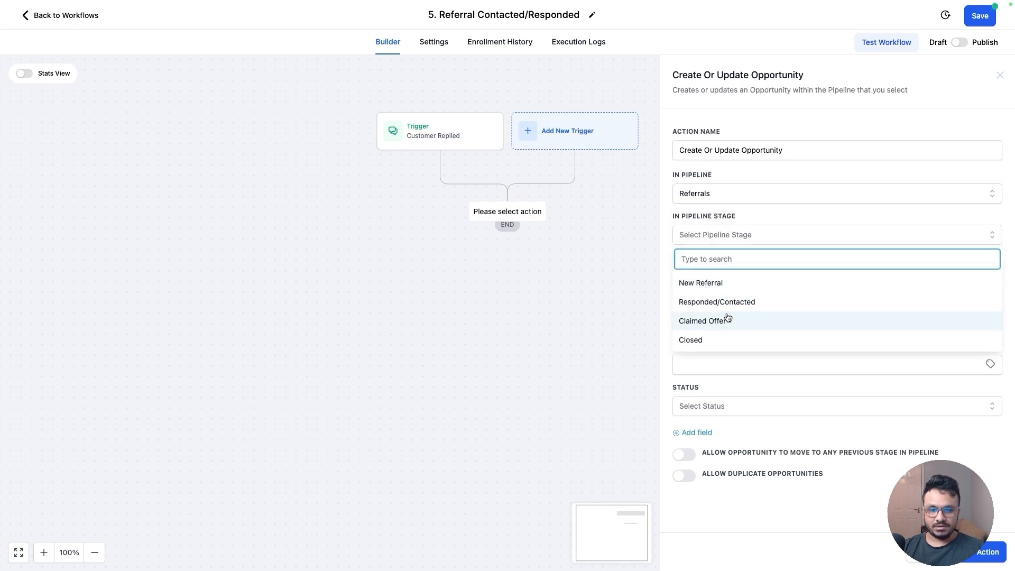
{"action": "left_click", "coordinate": [707, 302]}
{"action": "left_click", "coordinate": [991, 278]}
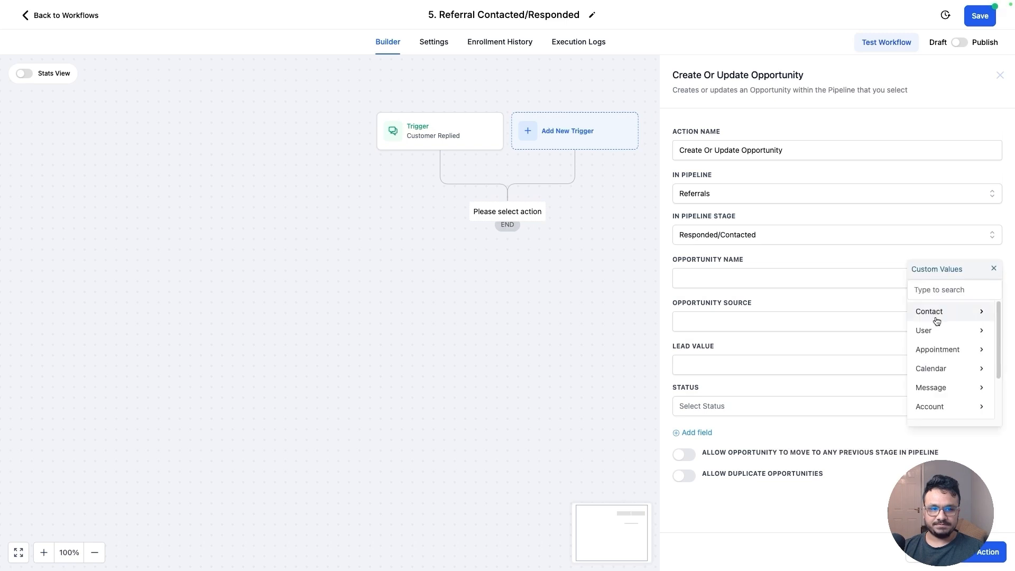
{"action": "left_click", "coordinate": [933, 313]}
{"action": "left_click", "coordinate": [933, 318]}
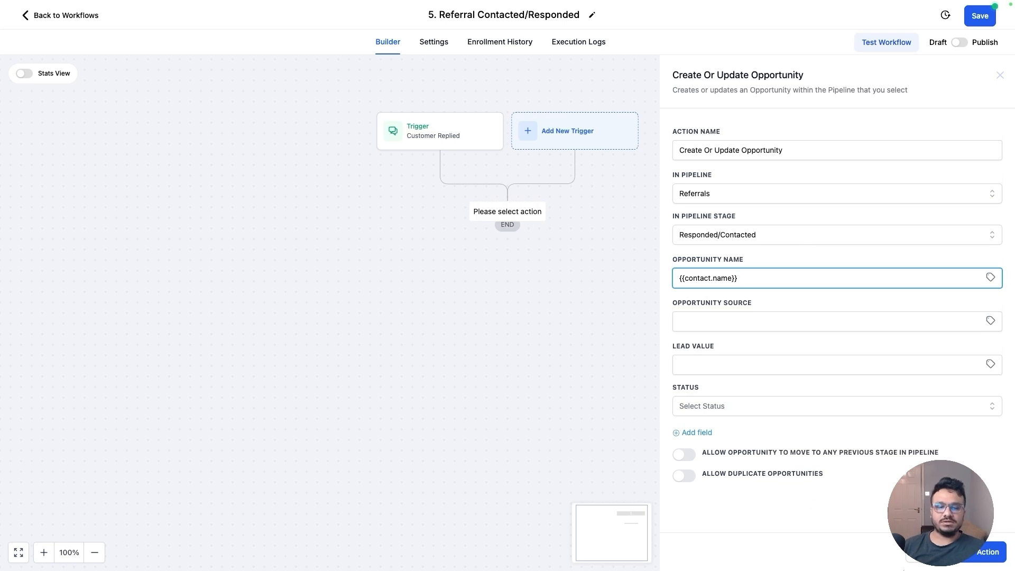
{"action": "left_click", "coordinate": [999, 551]}
Add an Internal Notification action below it with notification type Email
{"action": "left_click", "coordinate": [508, 271]}
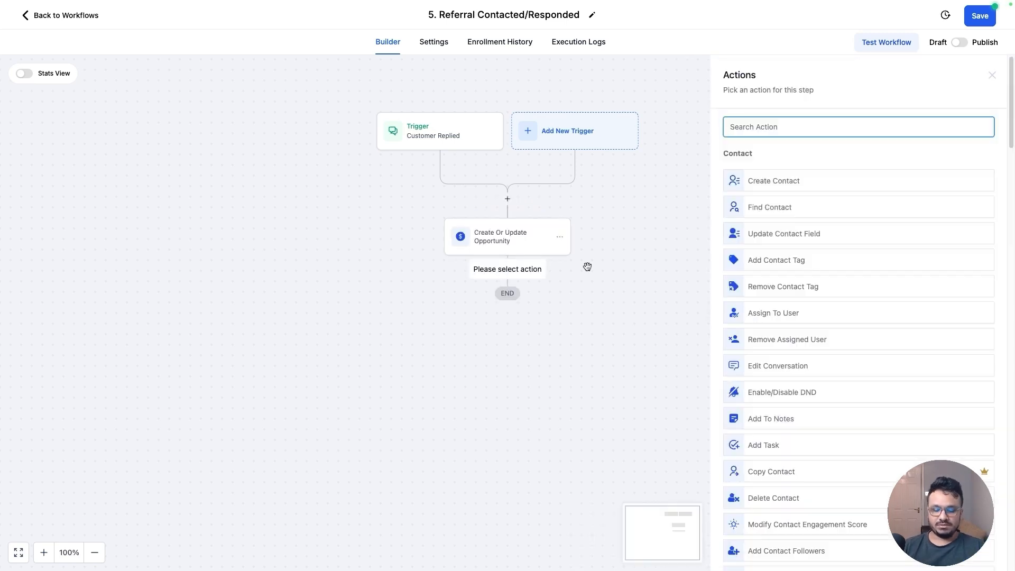
{"action": "type", "text": "noti"}
{"action": "left_click", "coordinate": [749, 180]}
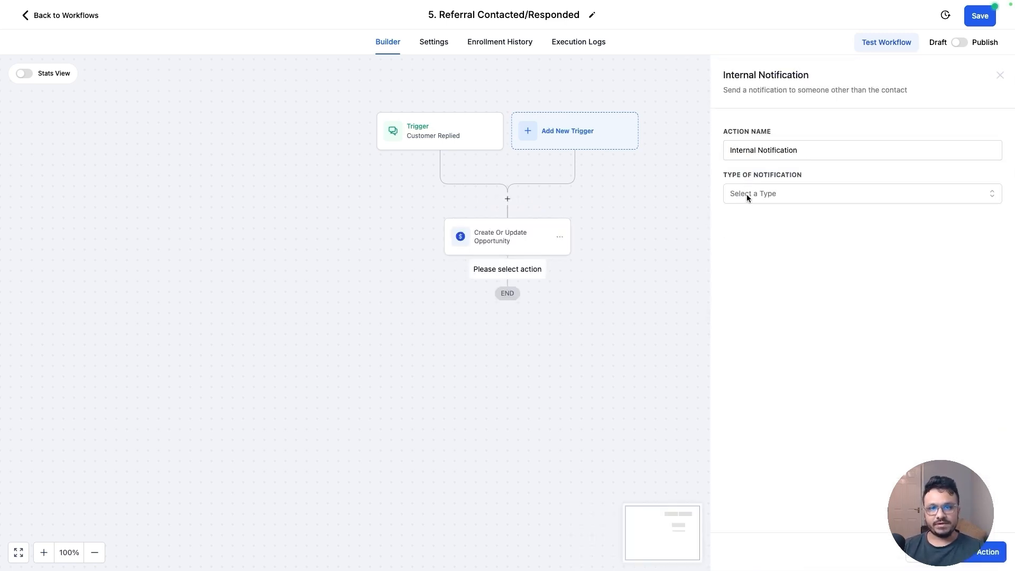
{"action": "left_click", "coordinate": [761, 194]}
{"action": "left_click", "coordinate": [756, 228]}
{"action": "left_click", "coordinate": [912, 254]}
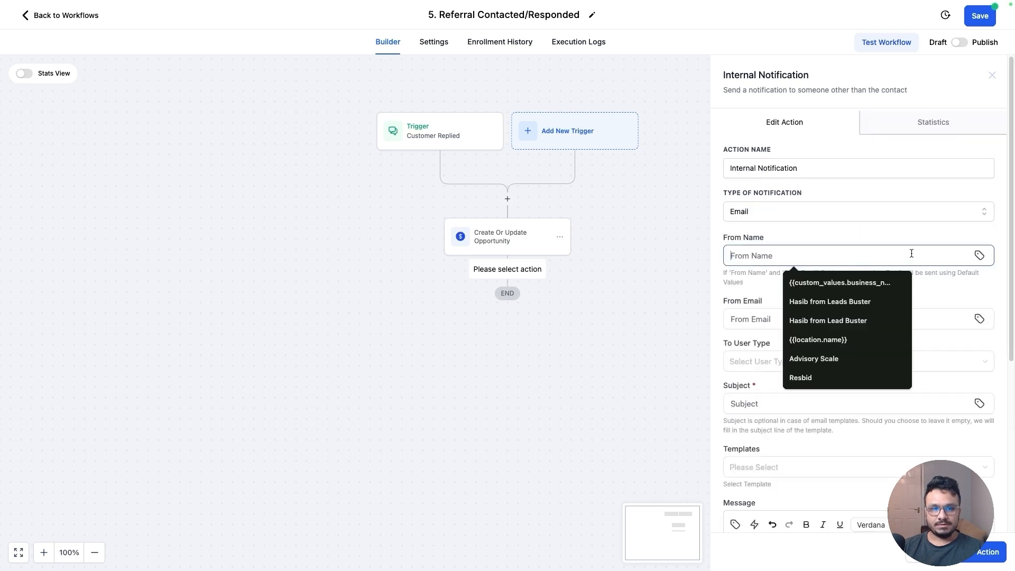
Set the notification's From Name to {{location.name}} and From Email to {{location.email}}
{"action": "left_click", "coordinate": [979, 257]}
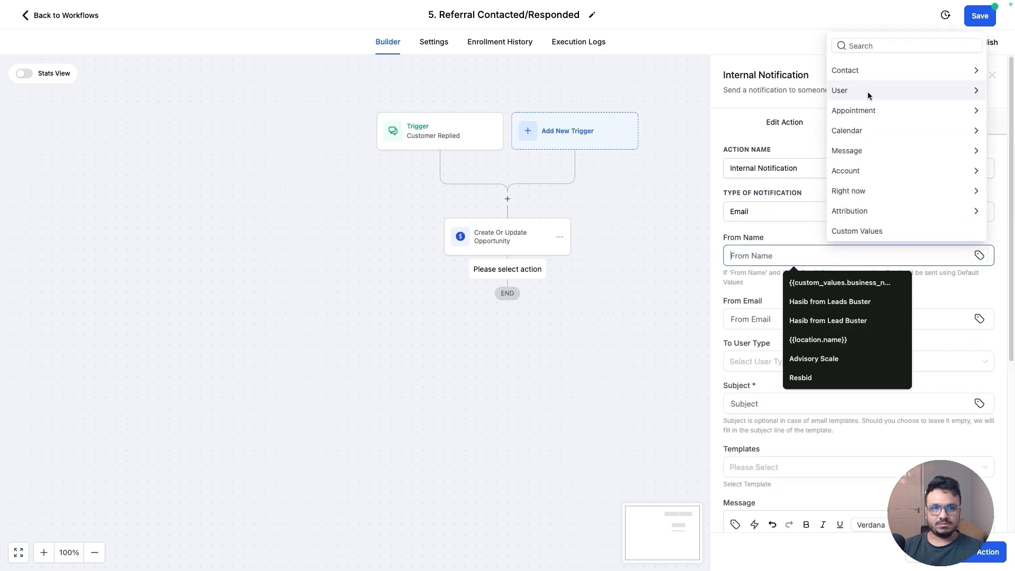
{"action": "left_click", "coordinate": [865, 166]}
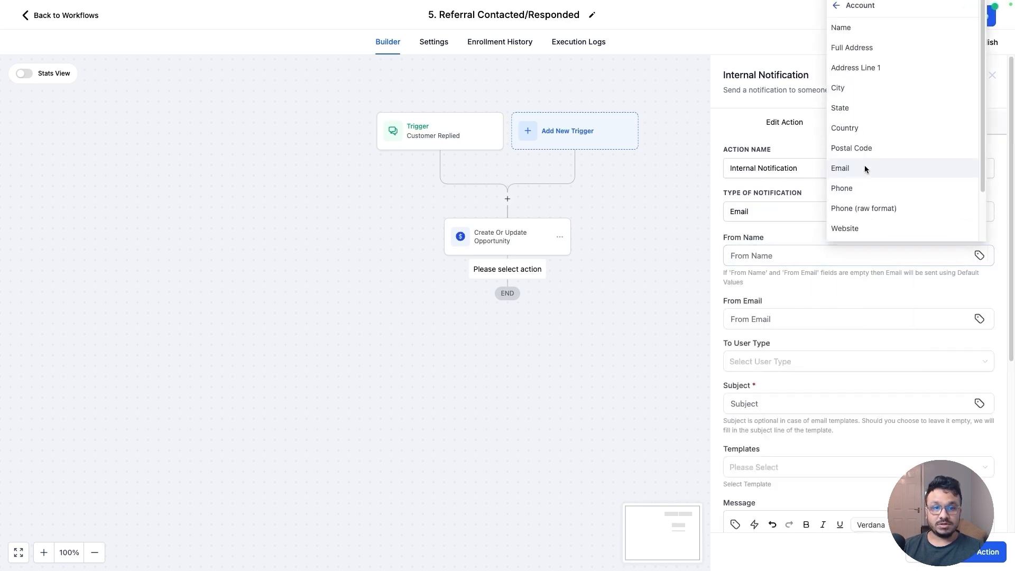
{"action": "left_click", "coordinate": [845, 30]}
{"action": "left_click", "coordinate": [829, 314]}
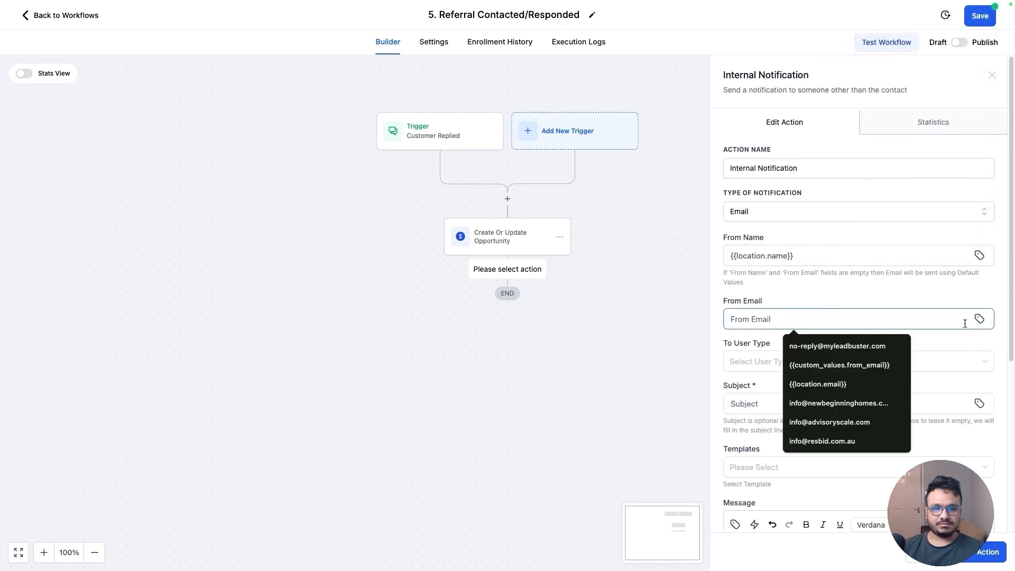
{"action": "left_click", "coordinate": [873, 384]}
Send the notification to All Users with the subject 'Referral Responded To Nurture'
{"action": "left_click", "coordinate": [782, 363]}
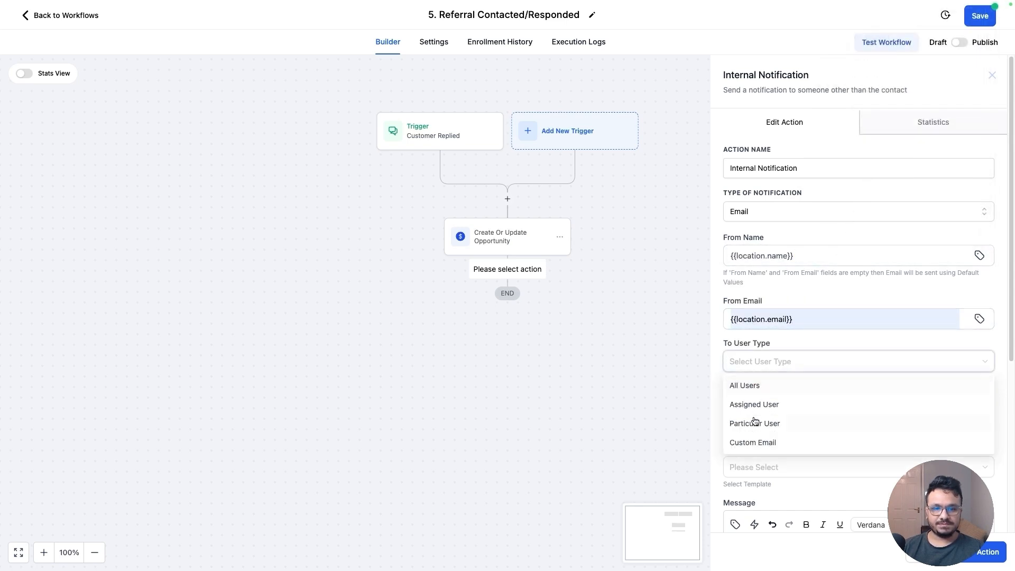
{"action": "left_click", "coordinate": [754, 405]}
{"action": "left_click", "coordinate": [762, 363]}
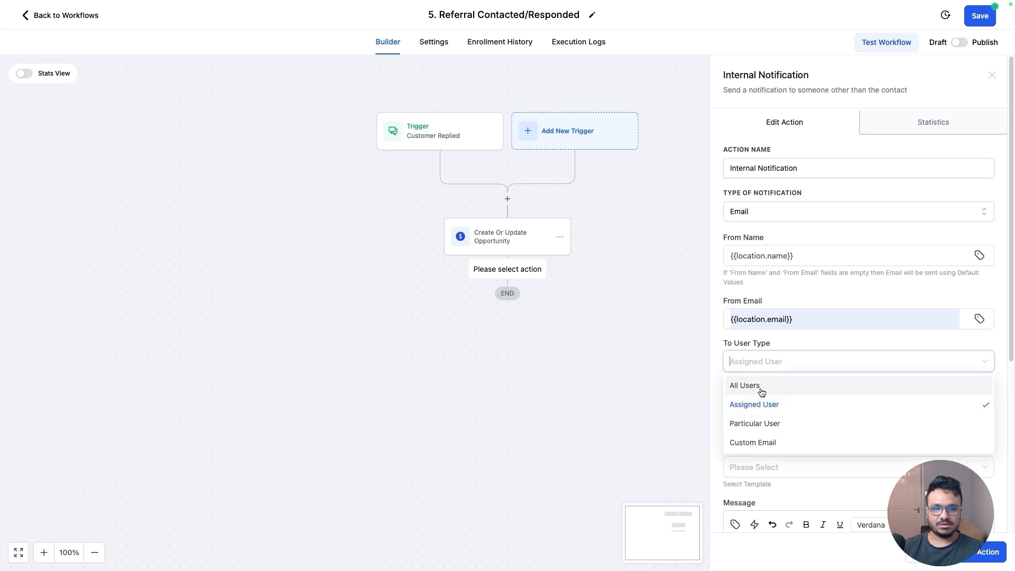
{"action": "left_click", "coordinate": [762, 388]}
{"action": "left_click", "coordinate": [752, 402]}
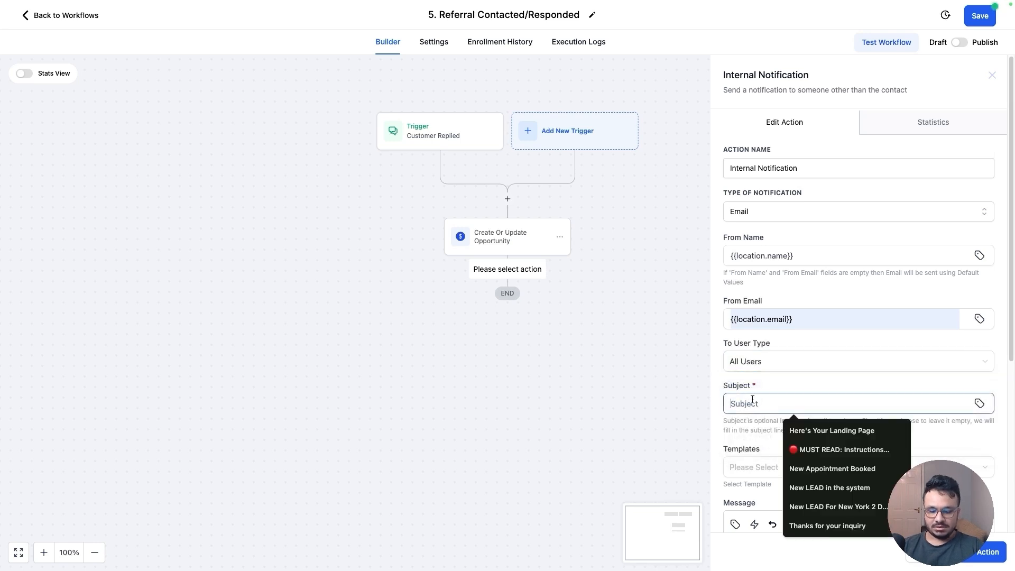
{"action": "type", "text": "Referral Responded To Nurture"}
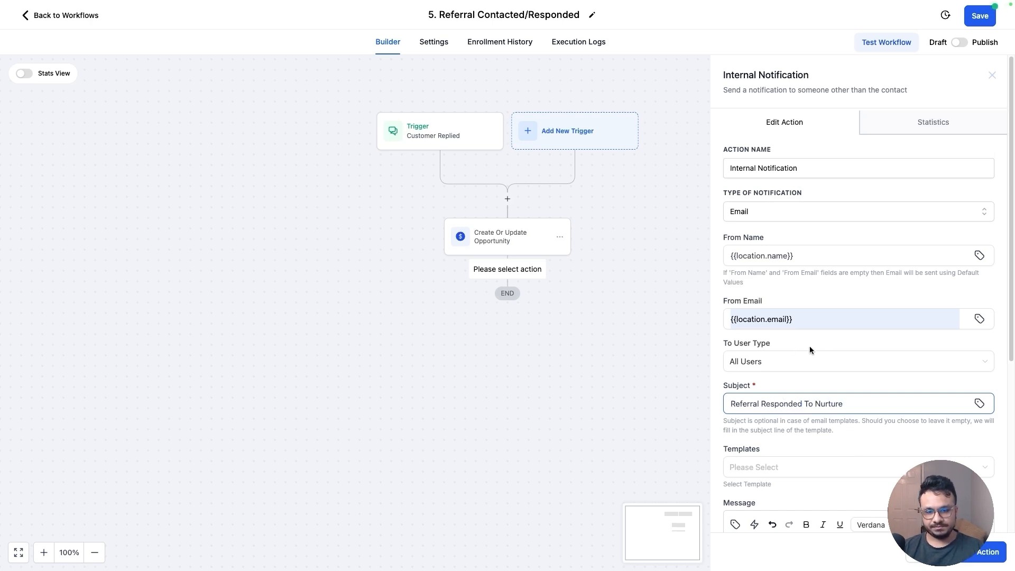
Start the message with 'Hi, {{contact.name}} - {{contact.email}}' using the contact custom values
{"action": "scroll", "coordinate": [810, 349], "scroll_direction": "down", "scroll_amount": 5}
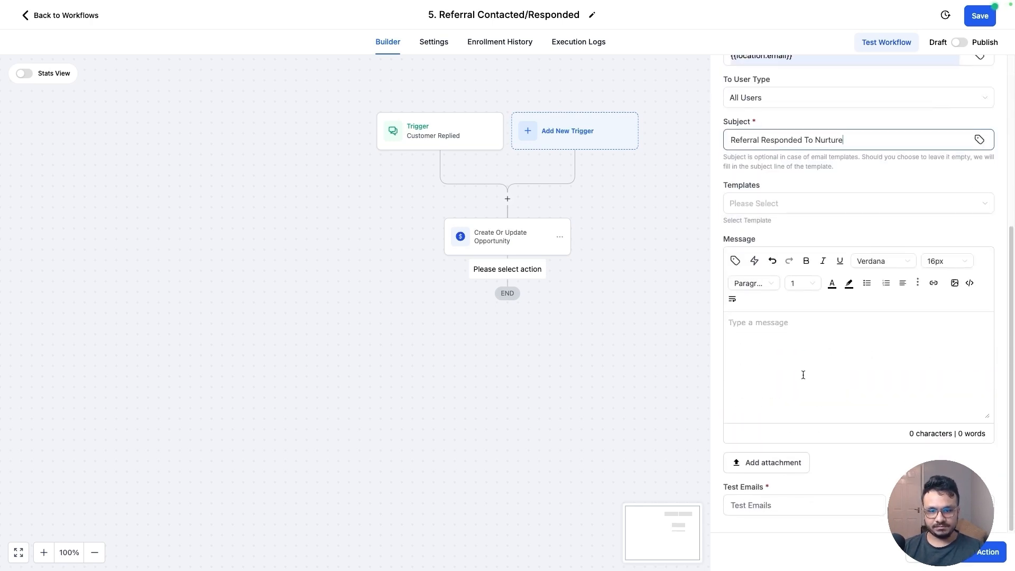
{"action": "left_click", "coordinate": [799, 375]}
{"action": "type", "text": "Hi,"}
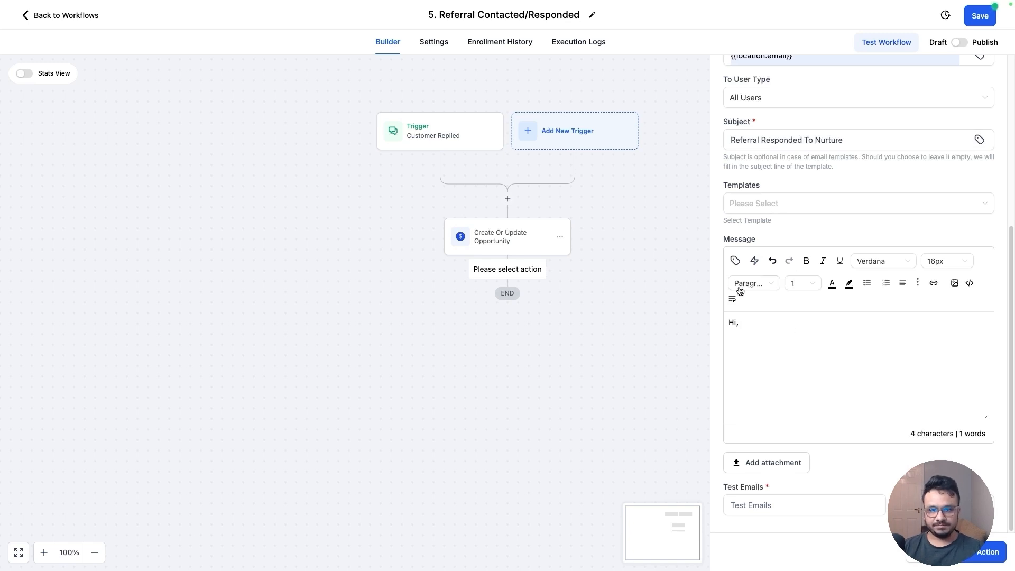
{"action": "left_click", "coordinate": [735, 261]}
{"action": "left_click", "coordinate": [689, 79]}
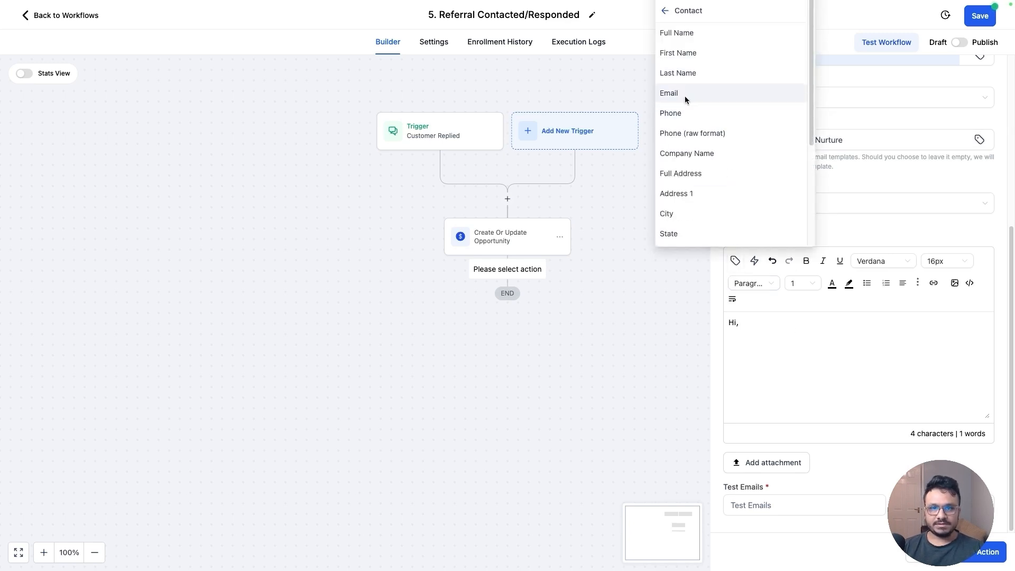
{"action": "left_click", "coordinate": [696, 34]}
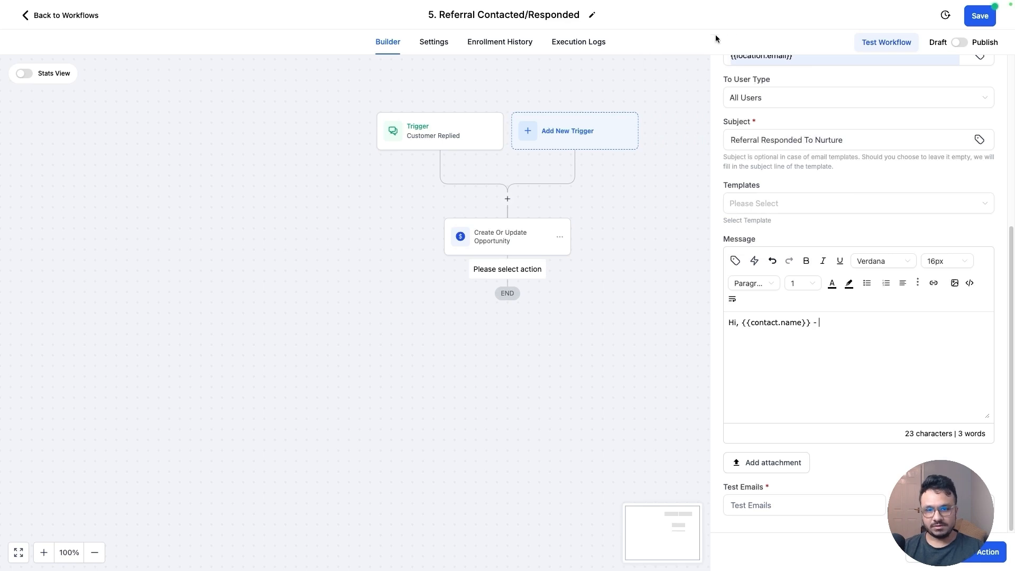
{"action": "type", "text": "-"}
{"action": "left_click", "coordinate": [735, 261]}
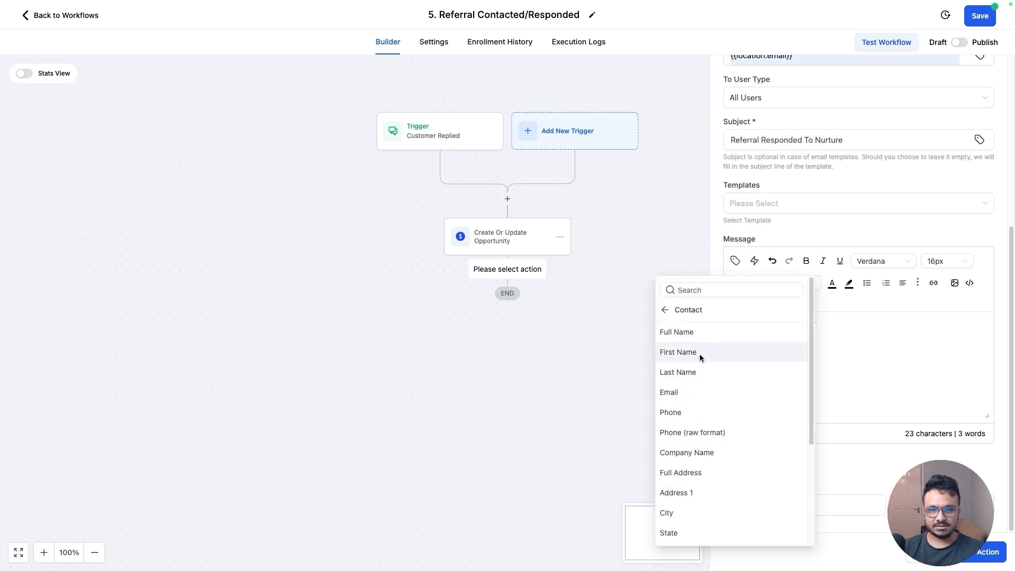
{"action": "left_click", "coordinate": [693, 396]}
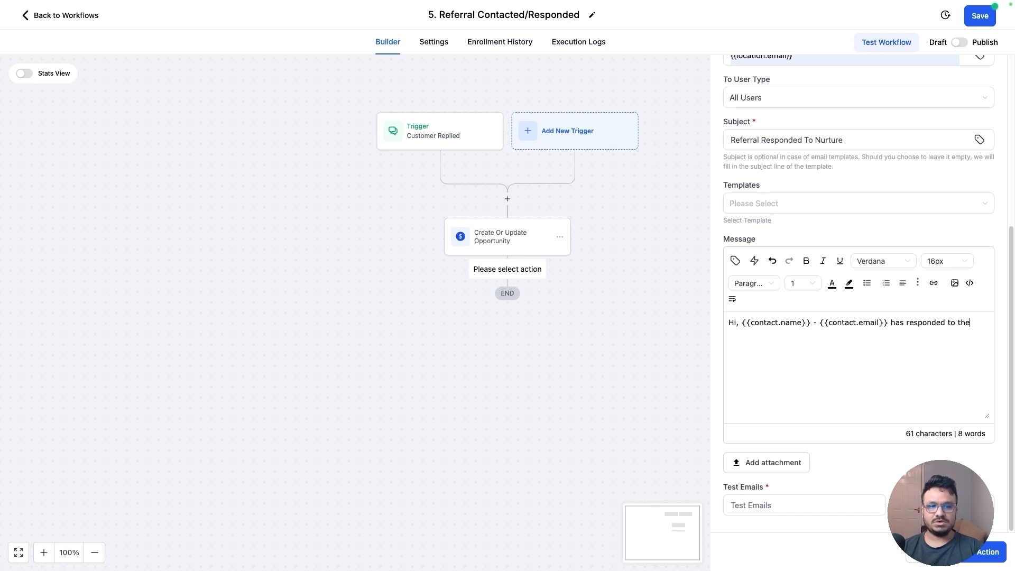
Complete the message with 'has responded to the nurture campaign. Please check the referrals pipeline'
{"action": "type", "text": "ut"}
{"action": "key", "text": "BackSpace"}
{"action": "key", "text": "BackSpace"}
{"action": "key", "text": "BackSpace"}
{"action": "type", "text": "ture"}
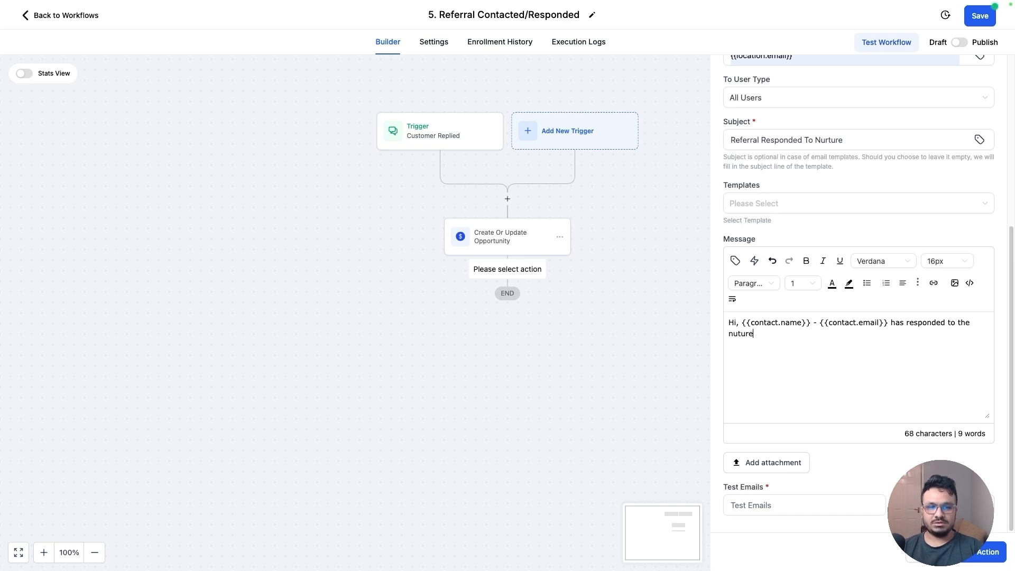
{"action": "type", "text": " campaign. Please check the re"}
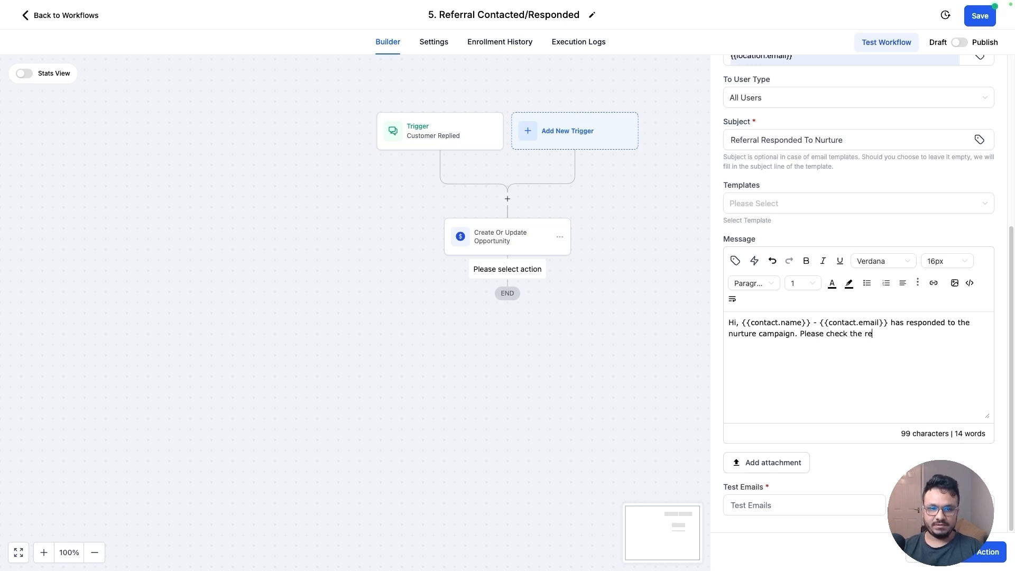
{"action": "key", "text": "BackSpace"}
{"action": "key", "text": "BackSpace"}
{"action": "key", "text": "BackSpace"}
{"action": "type", "text": "ferrals pipl"}
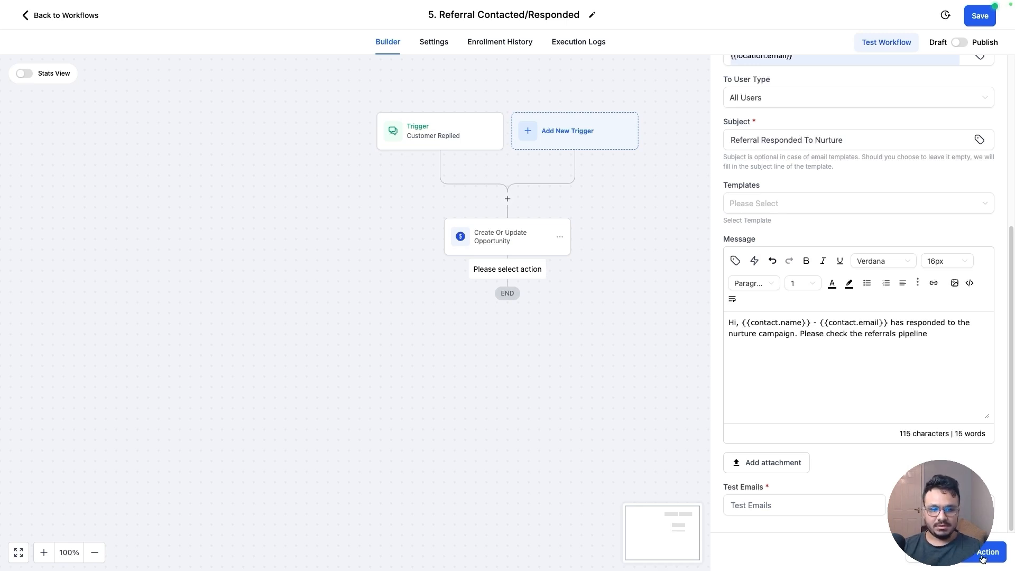
Save the action, publish and save the workflow, and return to the workflow list
{"action": "left_click", "coordinate": [982, 553]}
{"action": "left_click", "coordinate": [960, 42]}
{"action": "left_click", "coordinate": [975, 26]}
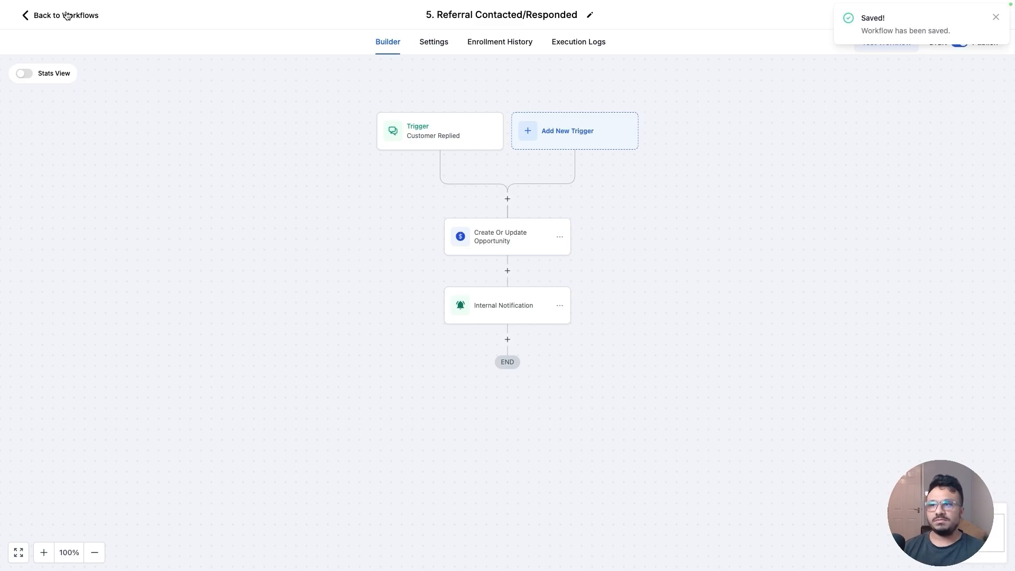
{"action": "left_click", "coordinate": [67, 15]}
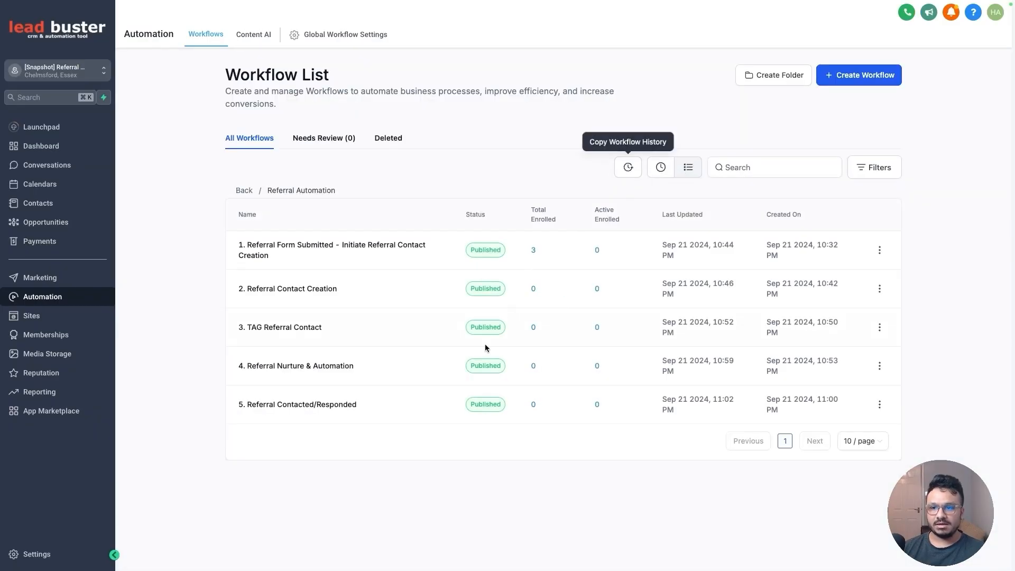
Create a new workflow from scratch named '6. Claimed Offer'
{"action": "left_click", "coordinate": [841, 79]}
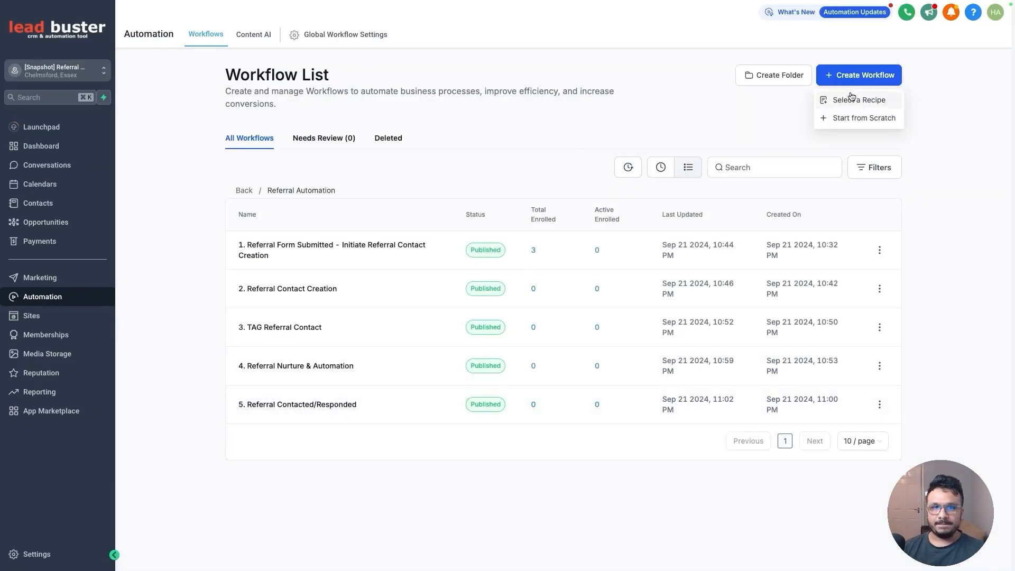
{"action": "left_click", "coordinate": [856, 118]}
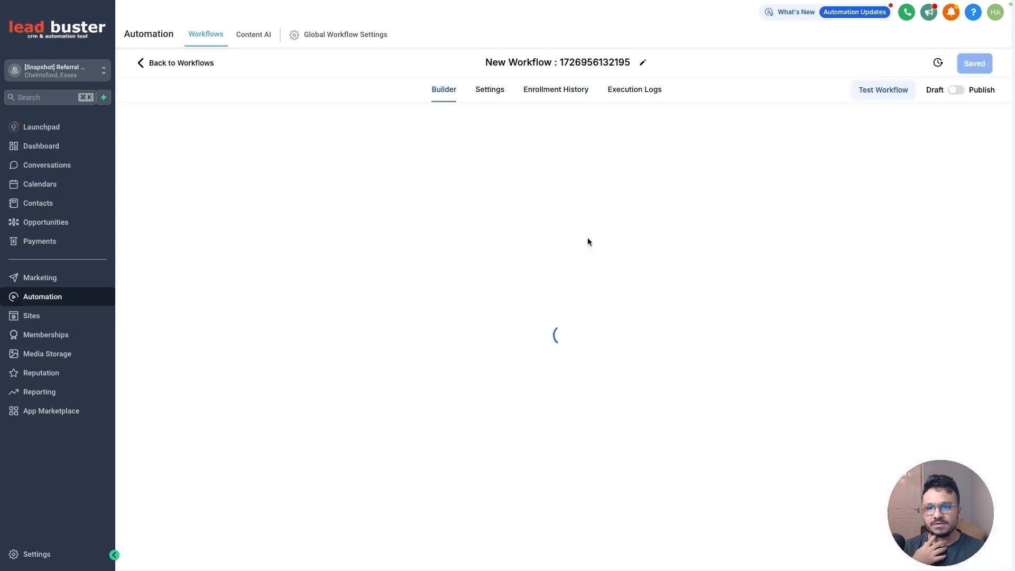
{"action": "type", "text": "6."}
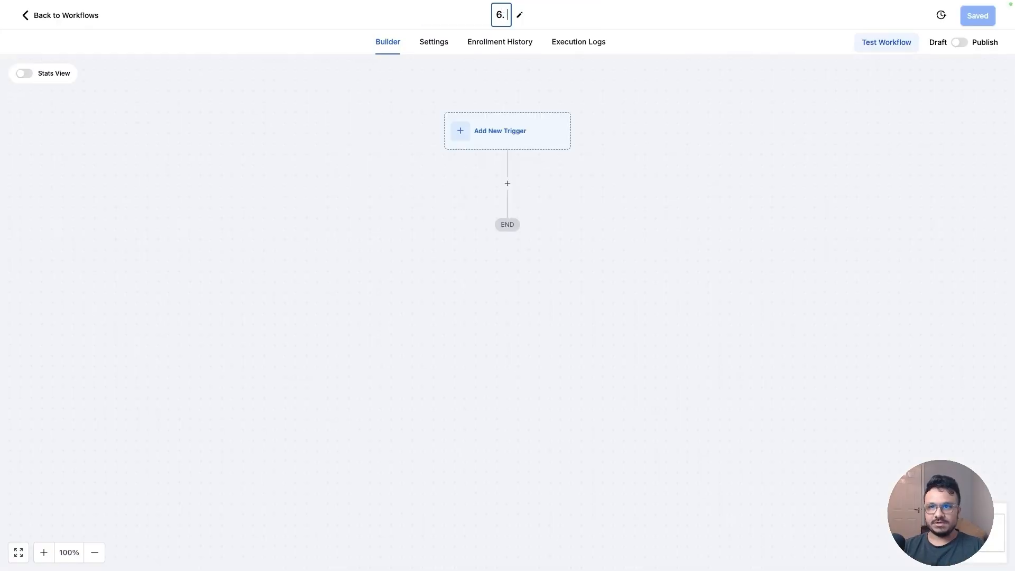
{"action": "type", "text": " Claimed Offer"}
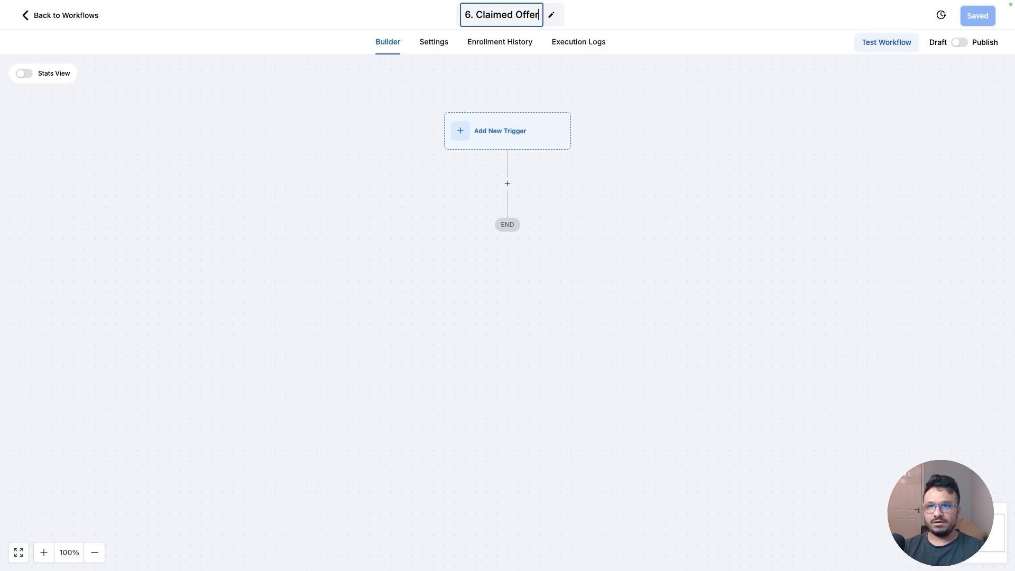
{"action": "key", "text": "Return"}
{"action": "left_click", "coordinate": [510, 140]}
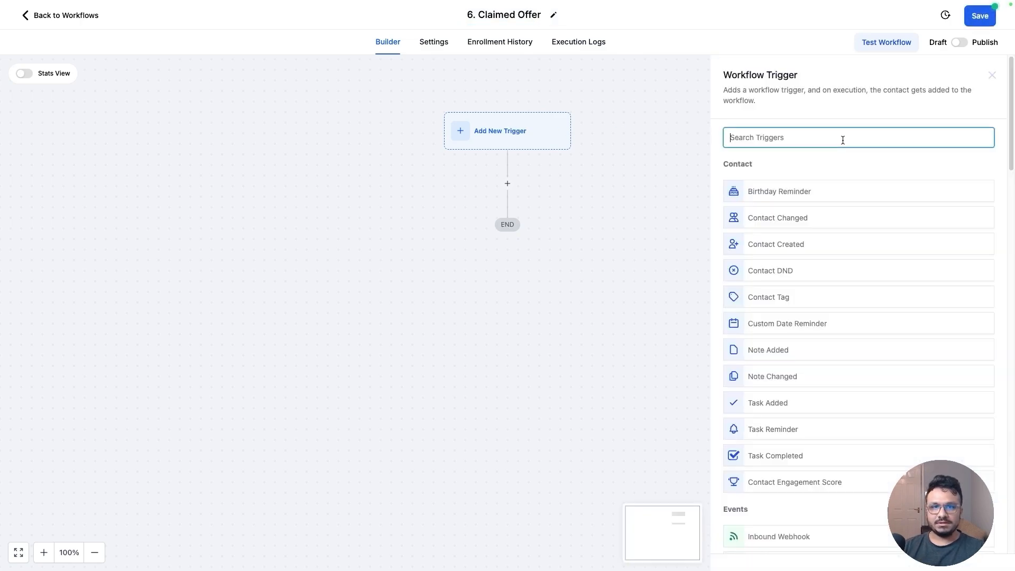
Add a Pipeline stage changed trigger filtered to the Referrals pipeline
{"action": "type", "text": "stage"}
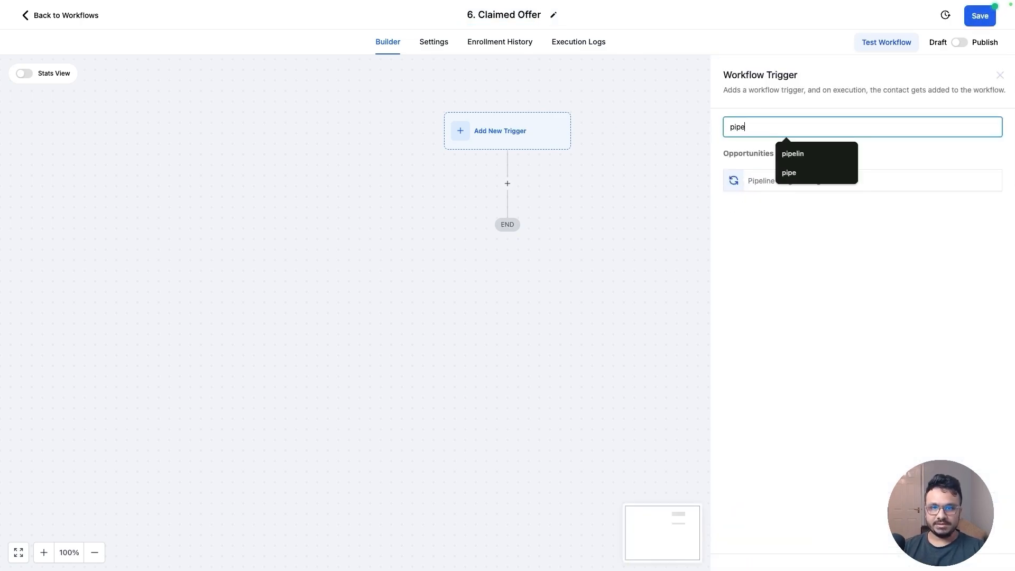
{"action": "left_click", "coordinate": [757, 179]}
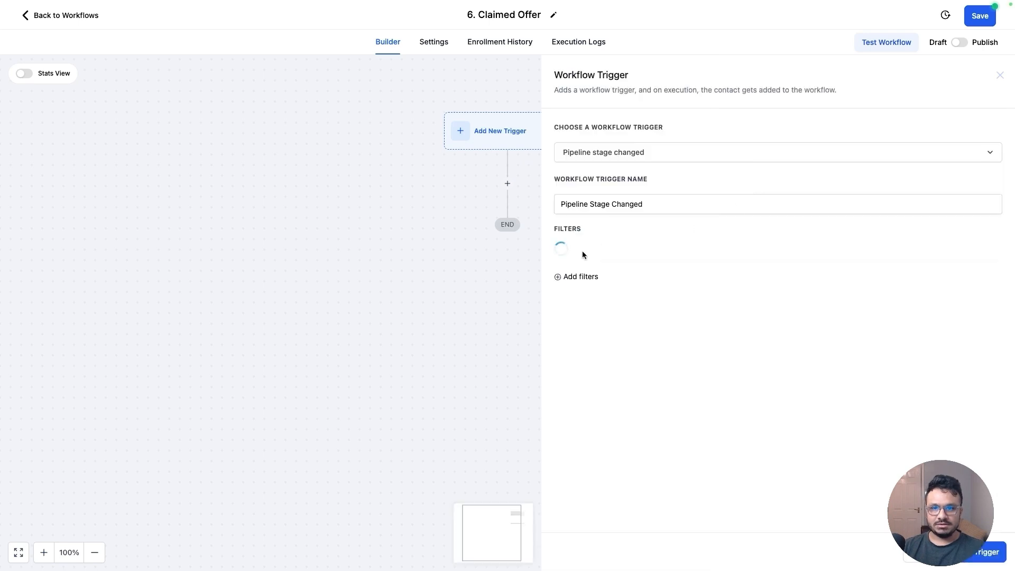
{"action": "left_click", "coordinate": [585, 254]}
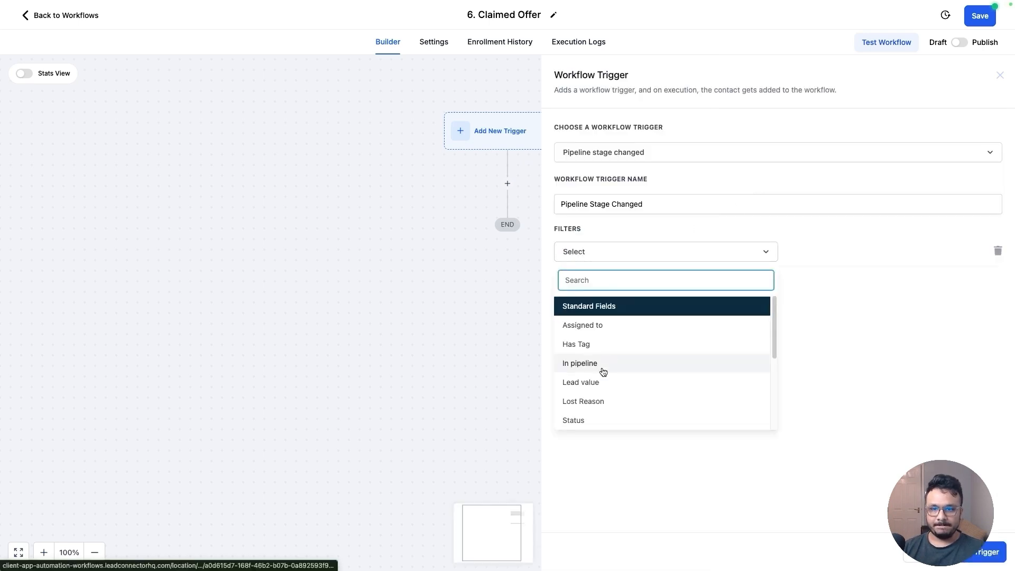
{"action": "left_click", "coordinate": [603, 366]}
{"action": "left_click", "coordinate": [809, 252]}
{"action": "left_click", "coordinate": [804, 296]}
{"action": "left_click", "coordinate": [581, 283]}
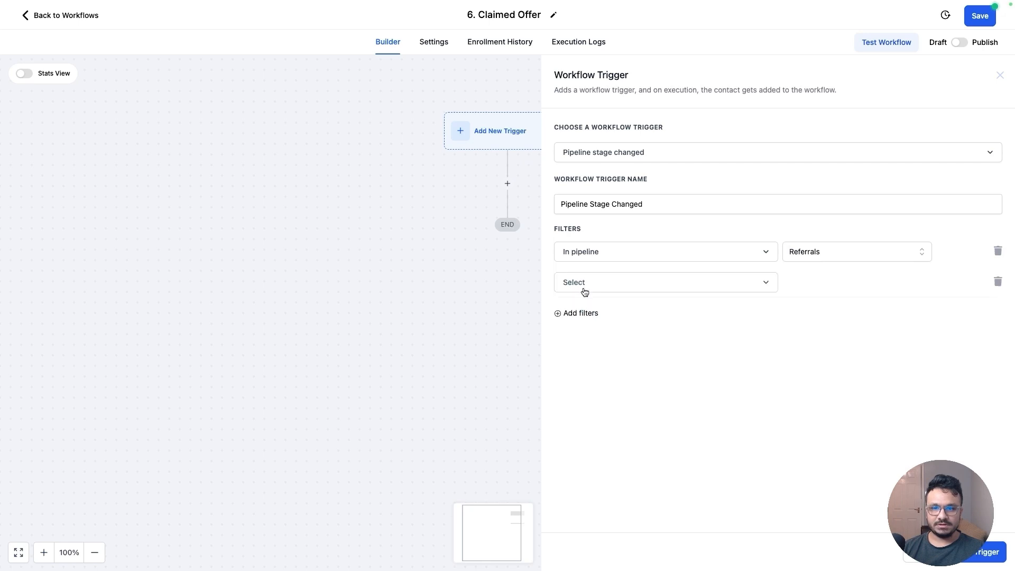
Add a Pipeline stage filter for Claimed Offer, save the trigger and workflow, and return to the workflow list
{"action": "left_click", "coordinate": [586, 285]}
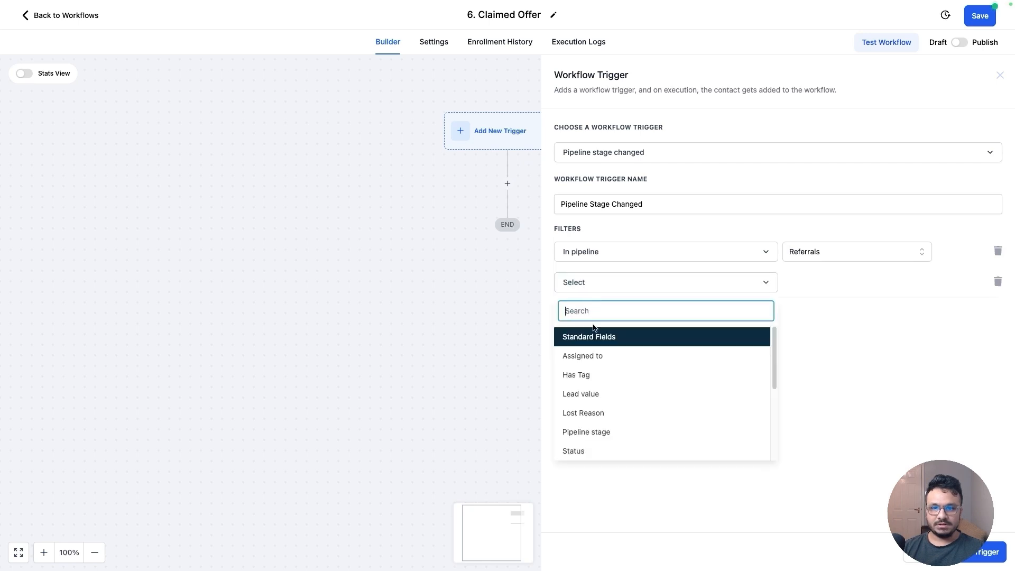
{"action": "left_click", "coordinate": [586, 432]}
{"action": "left_click", "coordinate": [832, 286]}
{"action": "left_click", "coordinate": [814, 368]}
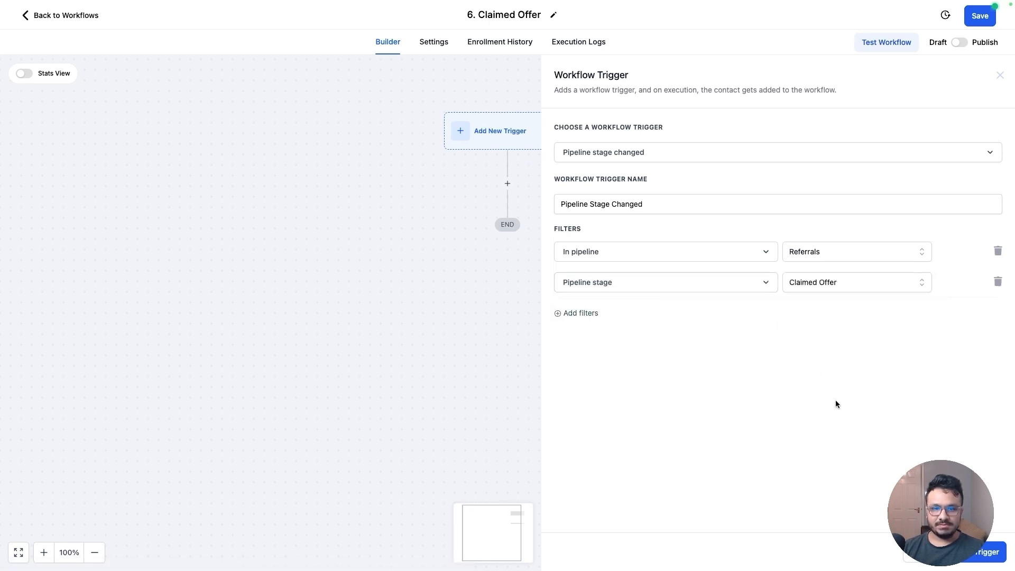
{"action": "left_click", "coordinate": [984, 552]}
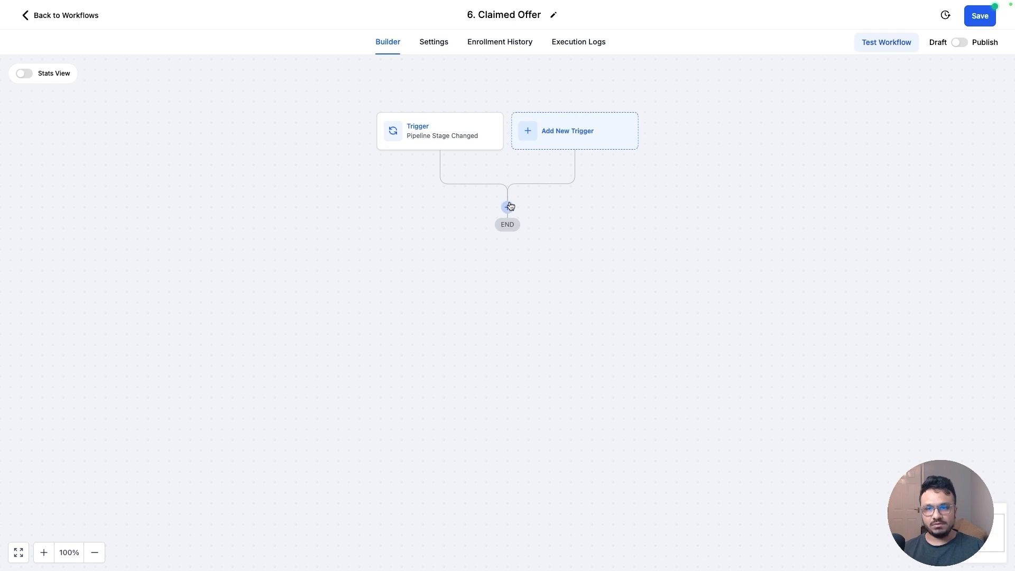
{"action": "left_click", "coordinate": [979, 16]}
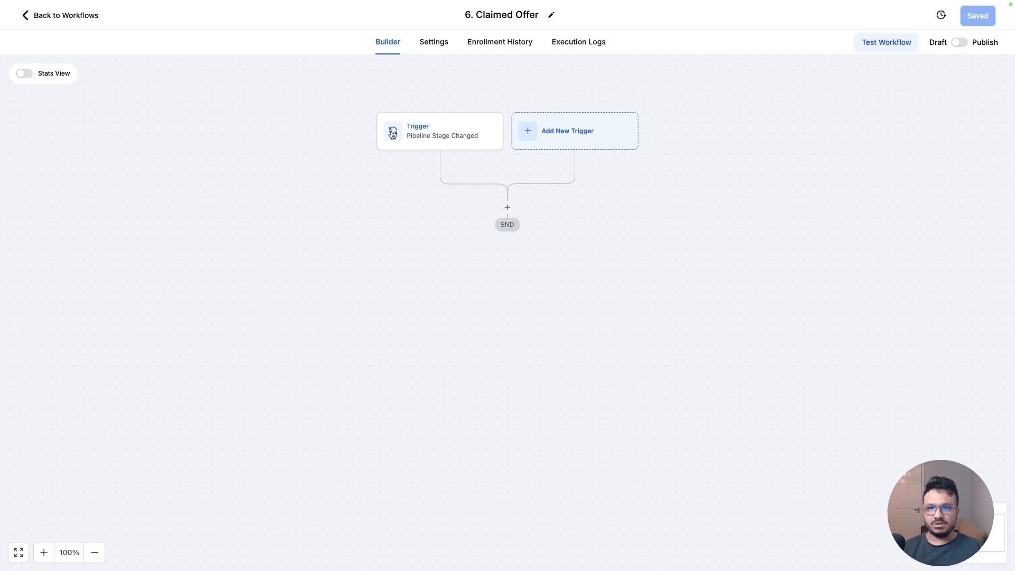
{"action": "left_click", "coordinate": [45, 16]}
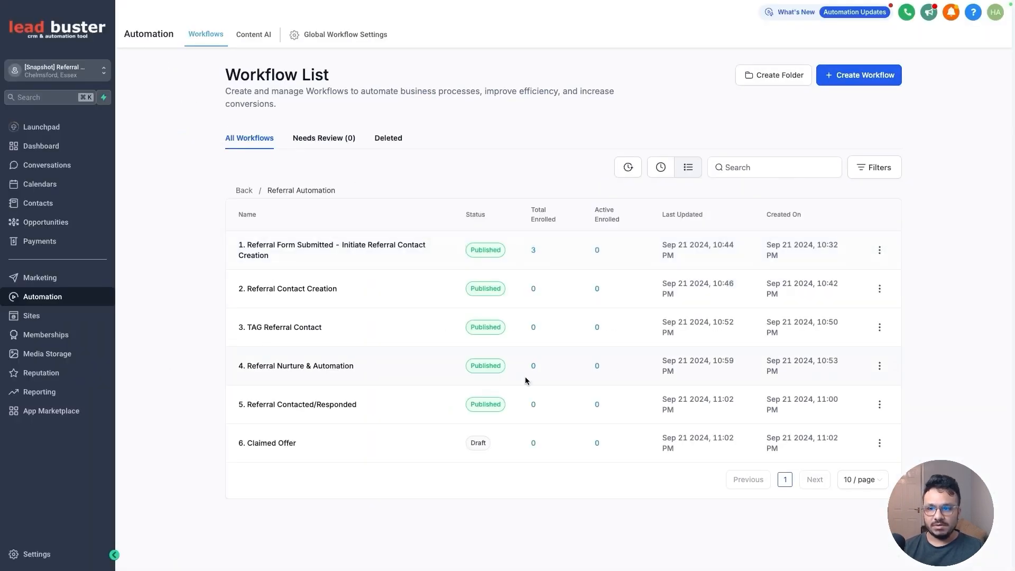
Create a new workflow from scratch named '7. Referral Closed'
{"action": "left_click", "coordinate": [838, 79]}
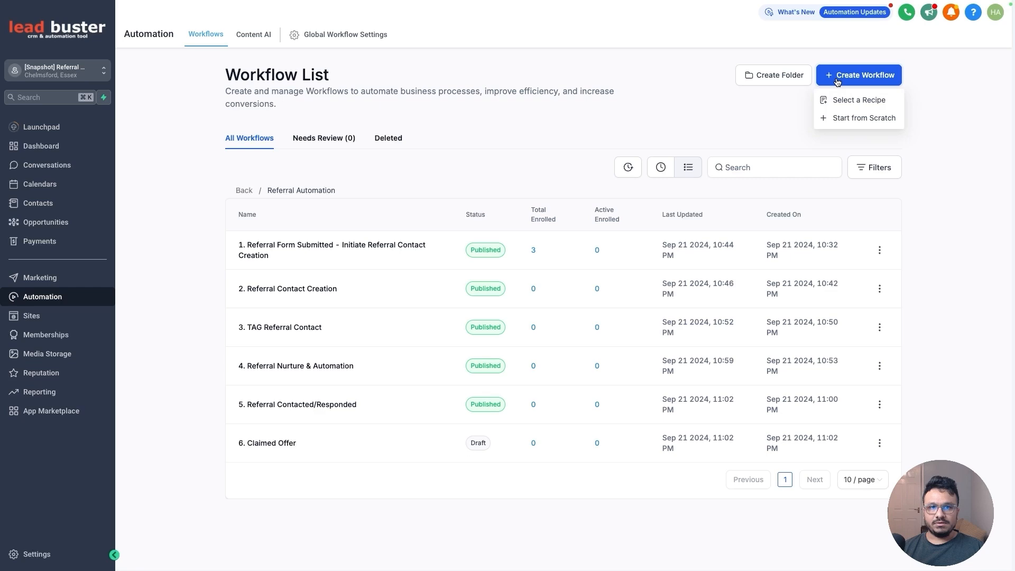
{"action": "left_click", "coordinate": [846, 118]}
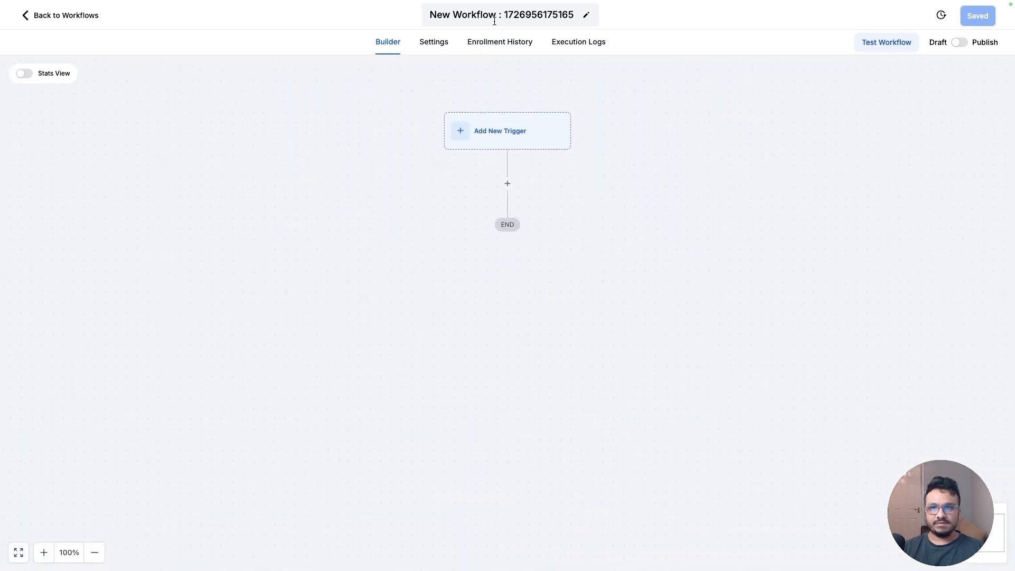
{"action": "left_click", "coordinate": [494, 21]}
{"action": "type", "text": "7. Closed"}
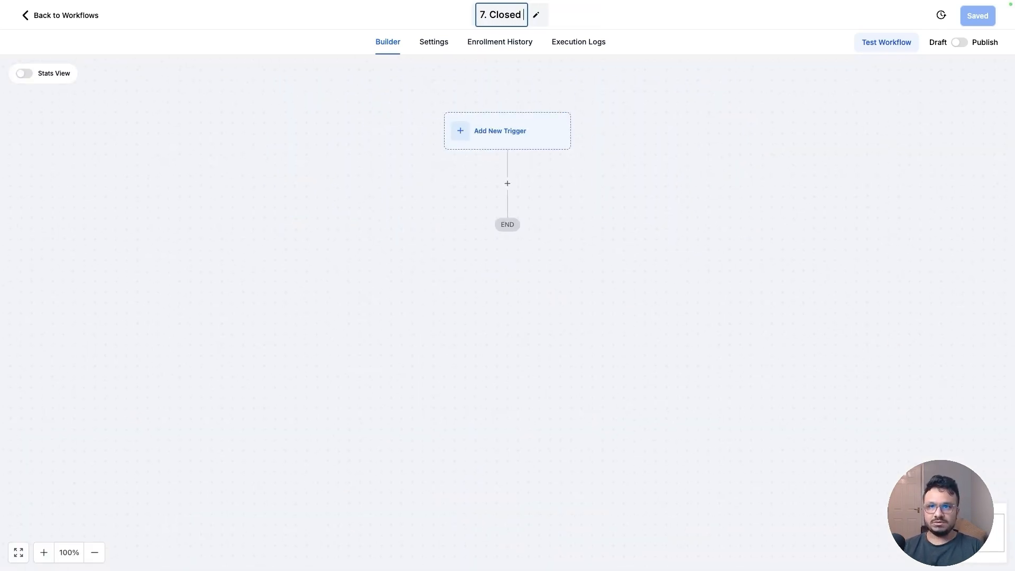
{"action": "key", "text": "alt+Left"}
{"action": "type", "text": "Referral"}
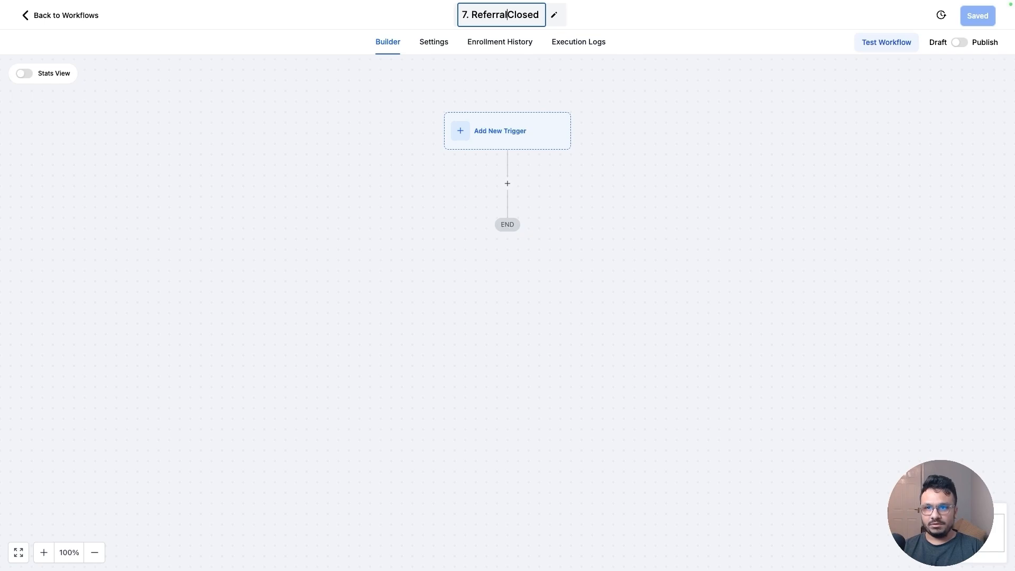
{"action": "left_click", "coordinate": [612, 127]}
Add a Pipeline stage changed trigger filtered to the Referrals pipeline
{"action": "left_click", "coordinate": [529, 135]}
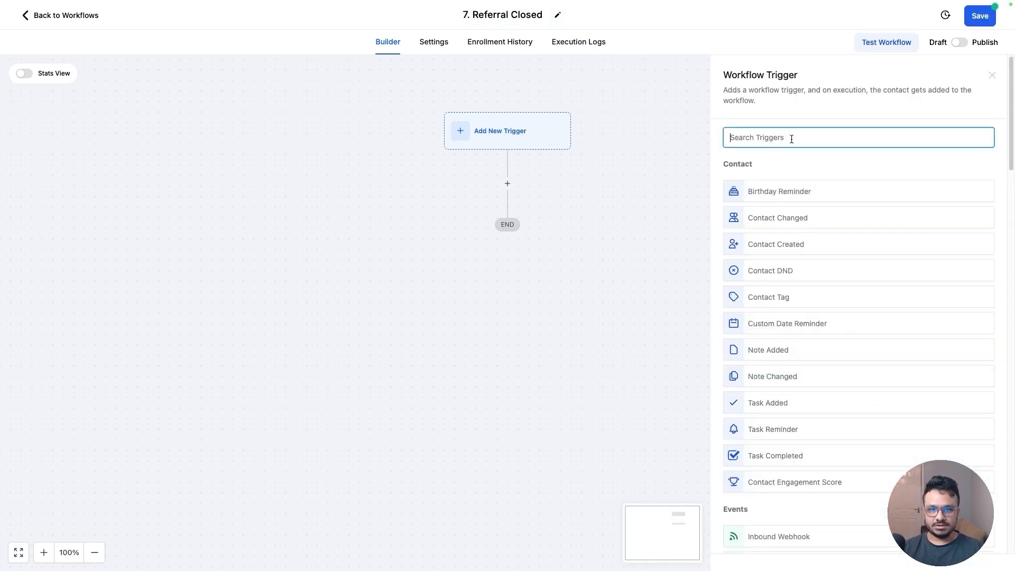
{"action": "type", "text": "stage"}
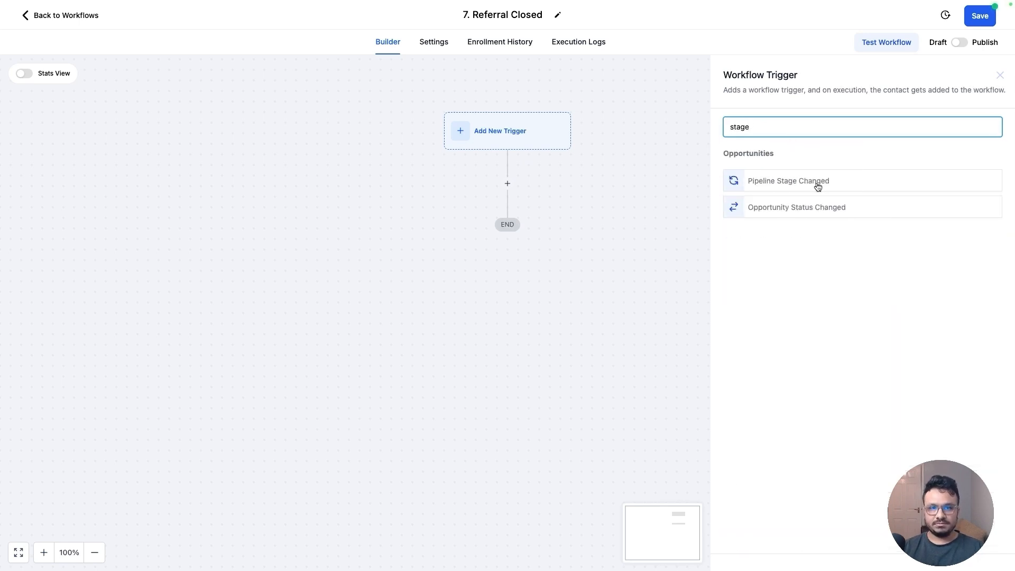
{"action": "left_click", "coordinate": [818, 187]}
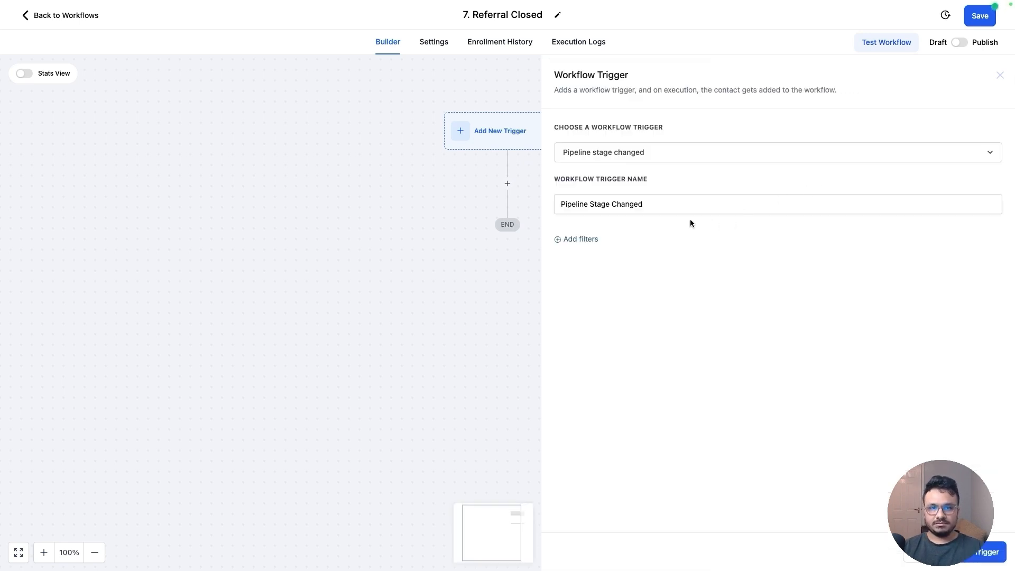
{"action": "left_click", "coordinate": [584, 243]}
{"action": "left_click", "coordinate": [592, 258]}
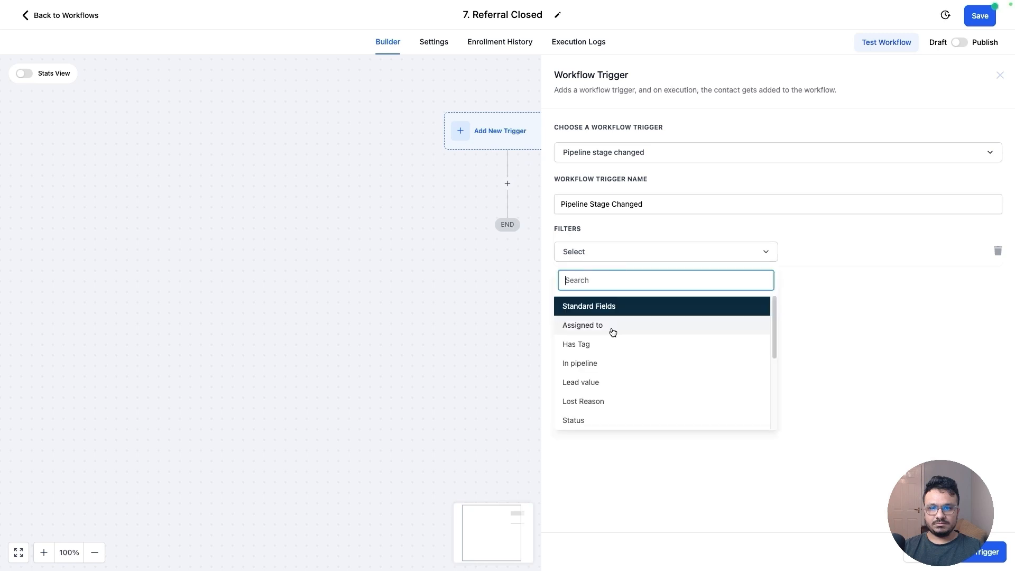
{"action": "left_click", "coordinate": [605, 363]}
{"action": "left_click", "coordinate": [820, 253]}
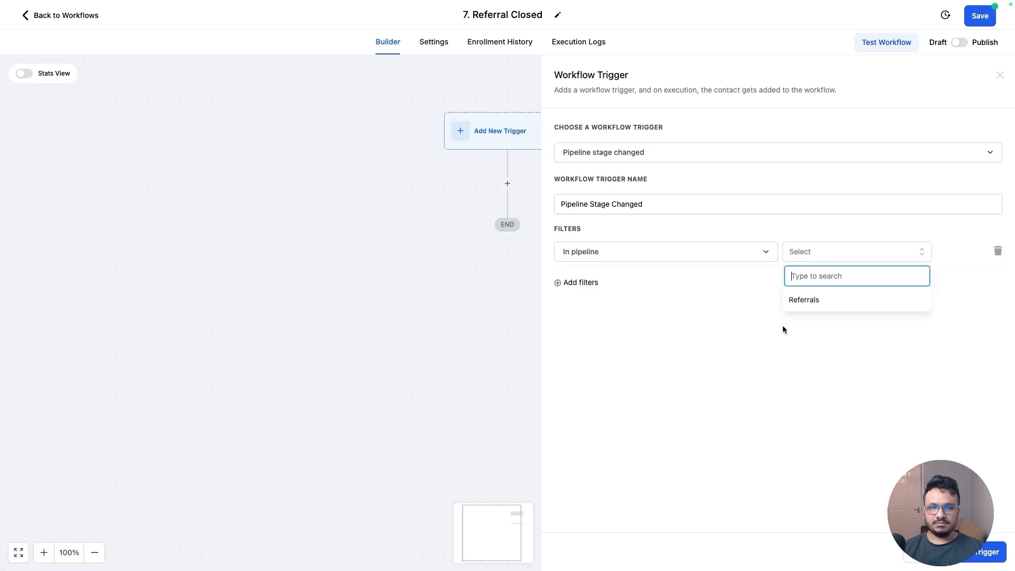
{"action": "left_click", "coordinate": [796, 298]}
Add a Pipeline stage filter set to Closed and save the trigger
{"action": "left_click", "coordinate": [596, 287]}
{"action": "left_click", "coordinate": [601, 288]}
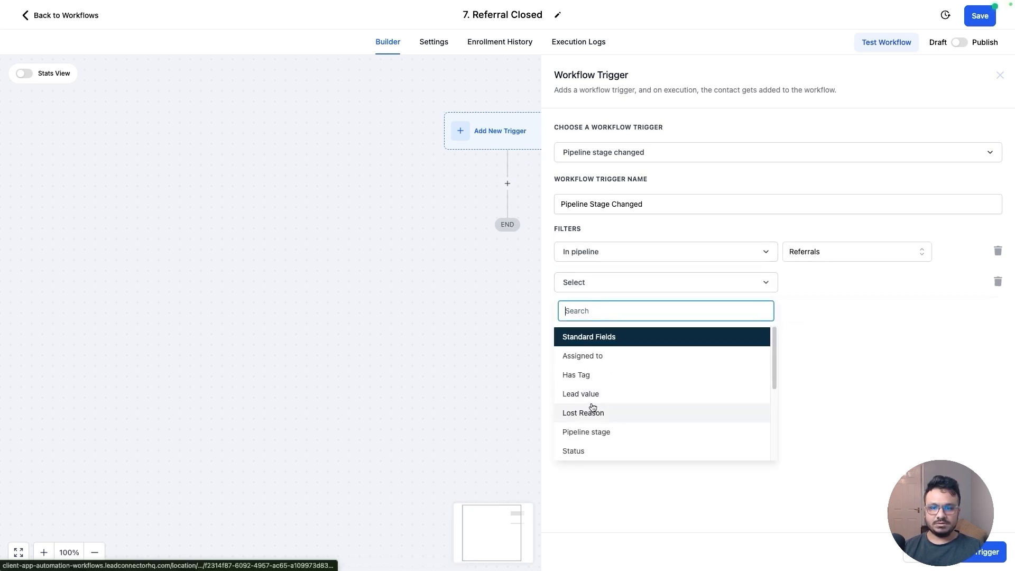
{"action": "scroll", "coordinate": [588, 434], "scroll_direction": "down", "scroll_amount": 2}
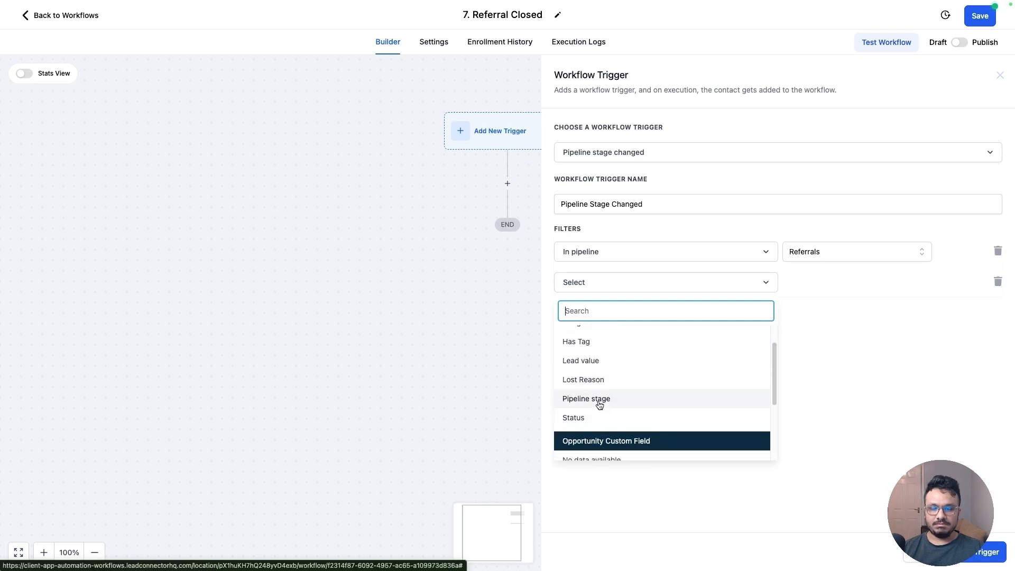
{"action": "left_click", "coordinate": [587, 403]}
{"action": "left_click", "coordinate": [852, 282]}
{"action": "left_click", "coordinate": [804, 390]}
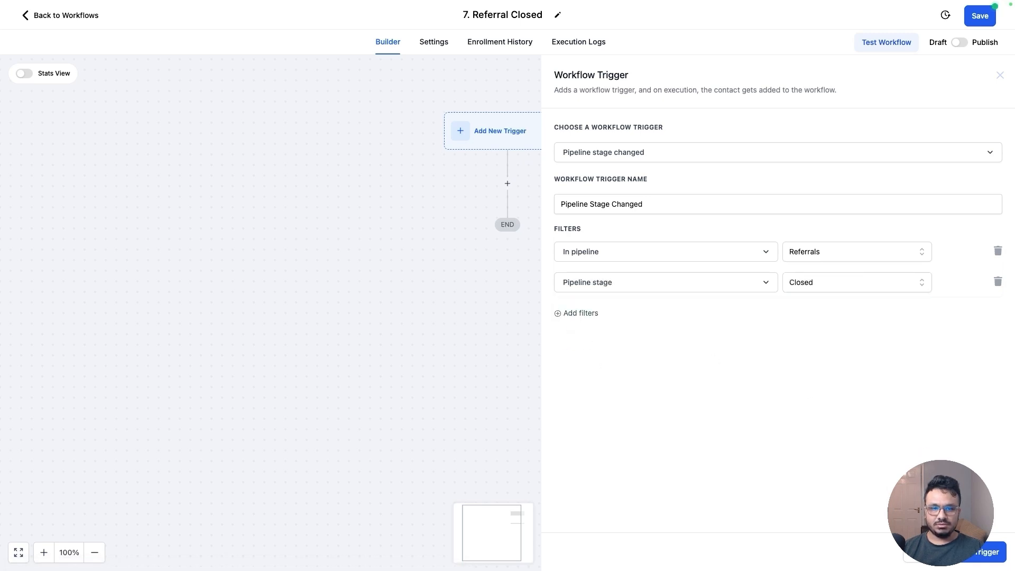
{"action": "left_click", "coordinate": [987, 552]}
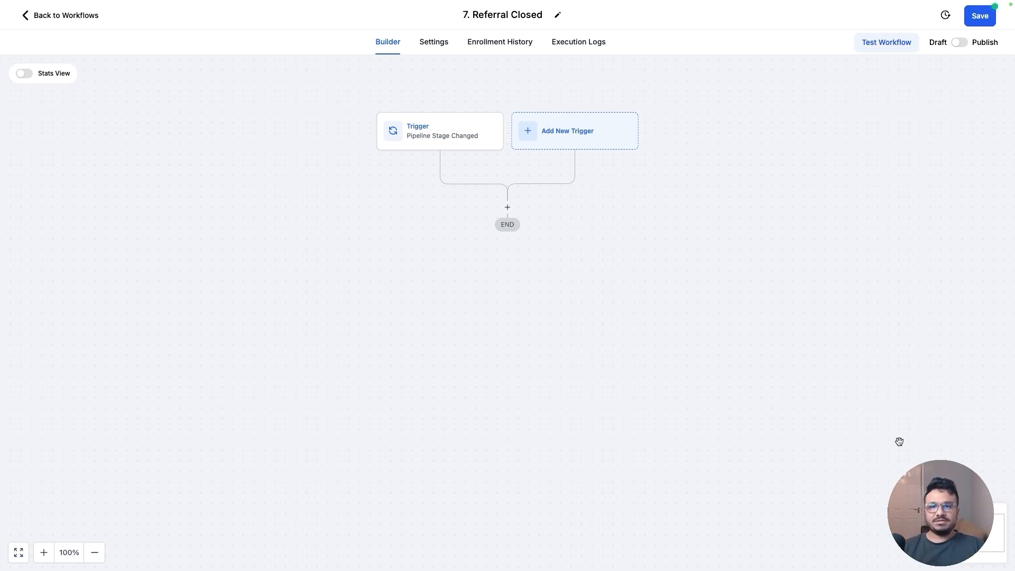
Add an Email action named 'Welcome Email'
{"action": "left_click", "coordinate": [507, 207]}
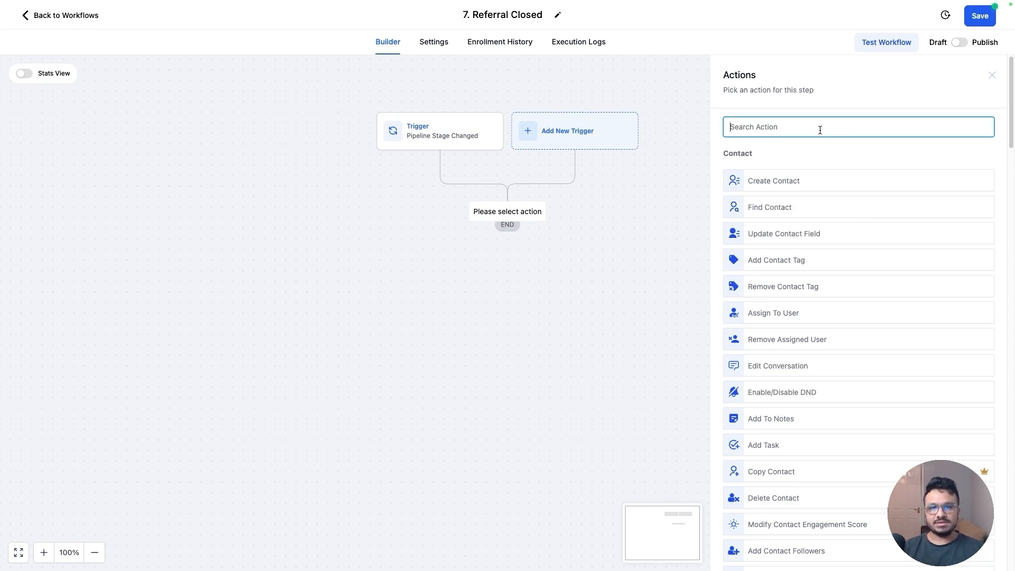
{"action": "type", "text": "emai"}
{"action": "left_click", "coordinate": [826, 172]}
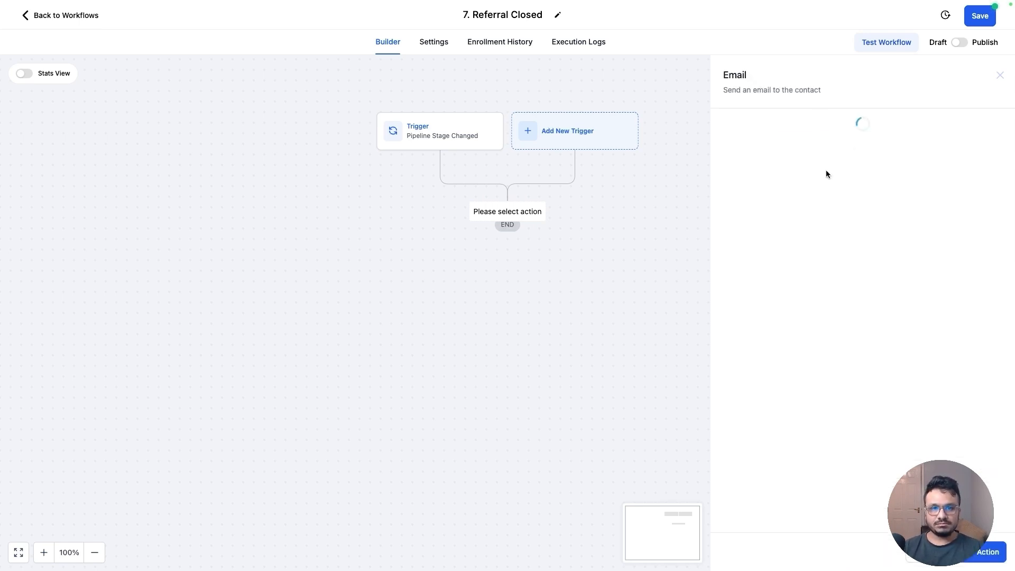
{"action": "left_click", "coordinate": [761, 163]}
{"action": "double_click", "coordinate": [761, 162]}
{"action": "type", "text": "Welcome Email"}
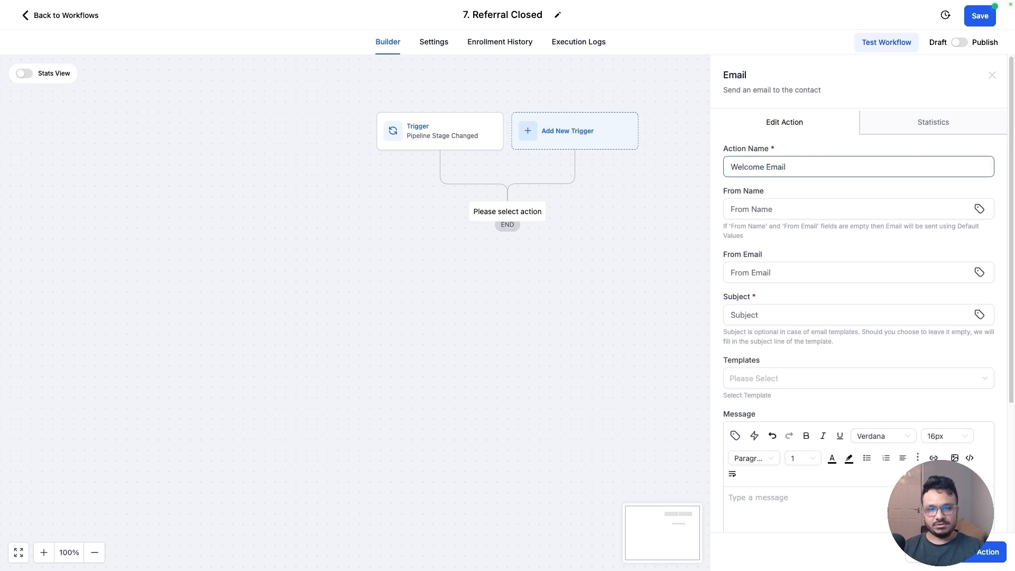
Set the sender name to {{location.name}} and the sender email to {{location.email}}
{"action": "left_click", "coordinate": [785, 211]}
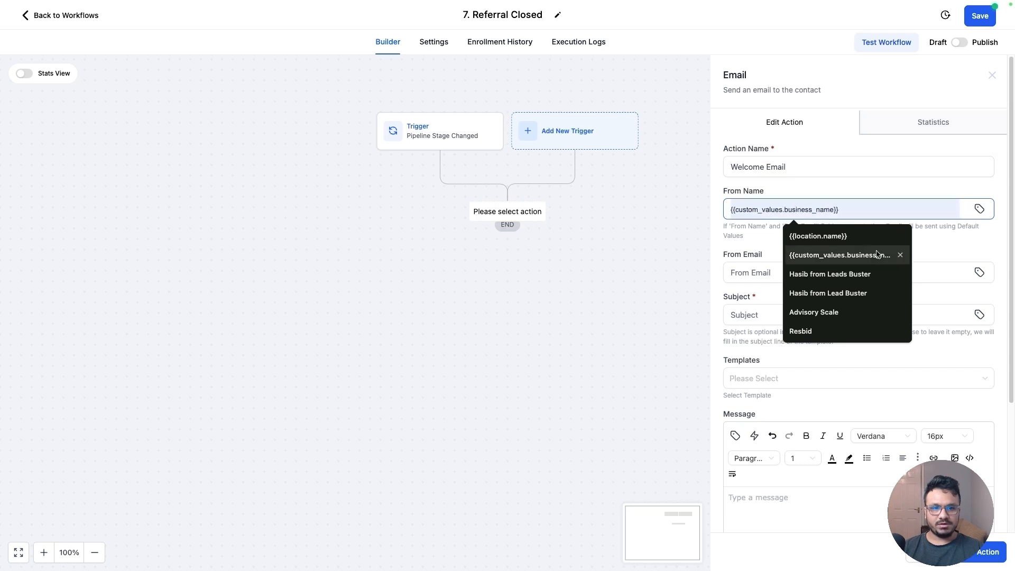
{"action": "left_click", "coordinate": [822, 233]}
{"action": "left_click", "coordinate": [824, 272]}
{"action": "left_click", "coordinate": [831, 319]}
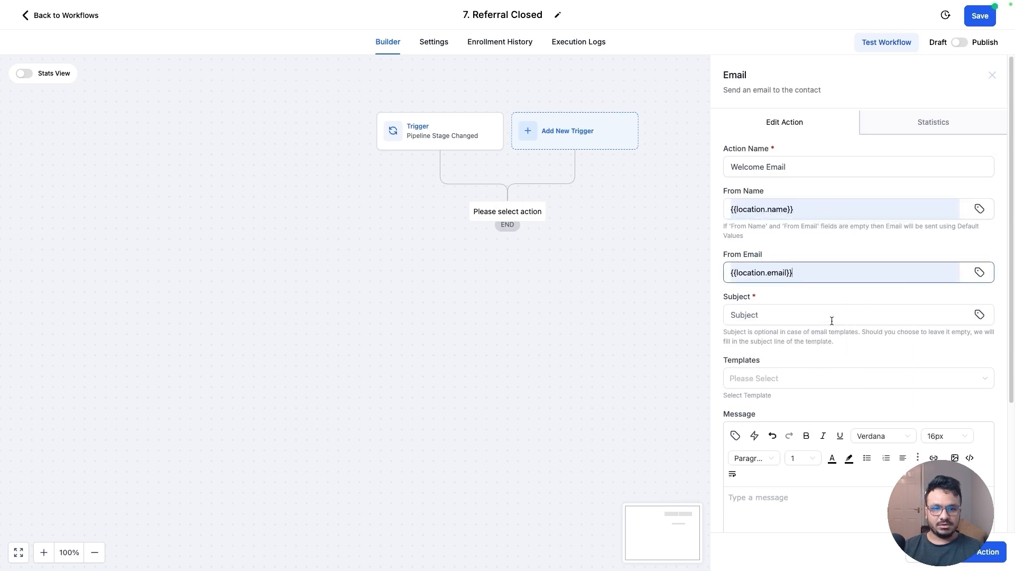
Set the subject to 'Welcome To {{location.name}}' using the account name value
{"action": "left_click", "coordinate": [781, 320]}
{"action": "type", "text": "Welcome To"}
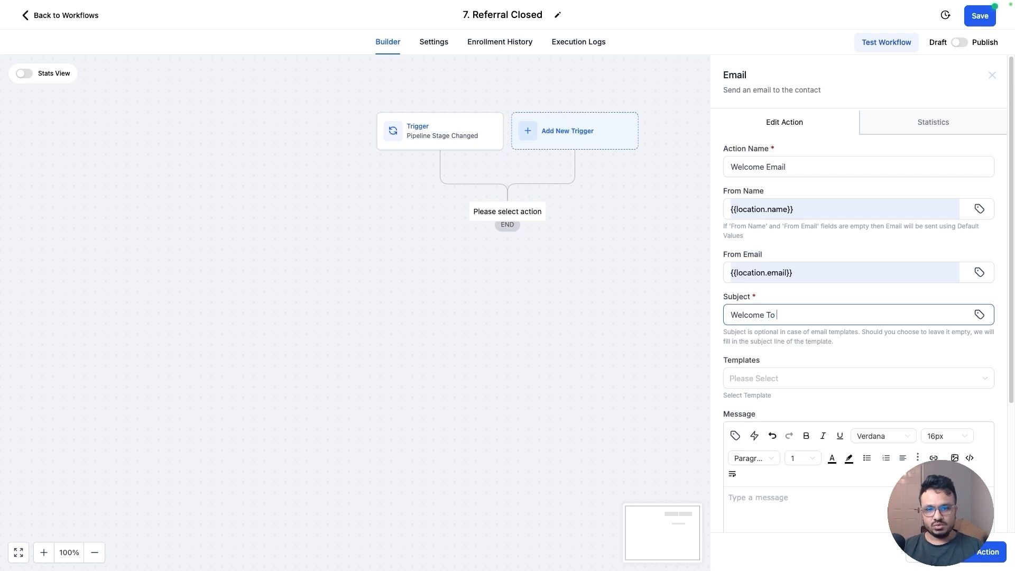
{"action": "left_click", "coordinate": [979, 314]}
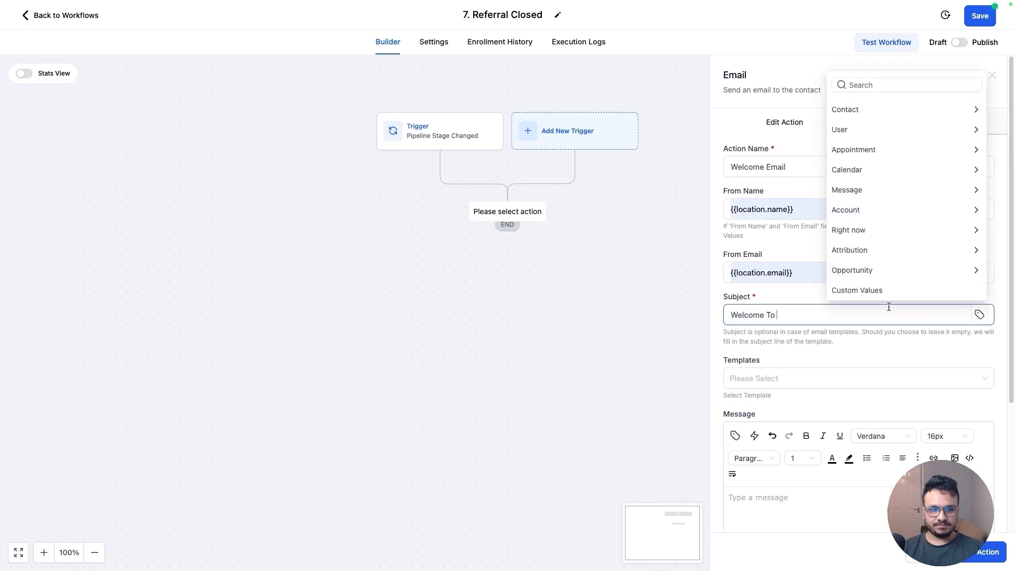
{"action": "left_click", "coordinate": [848, 210]}
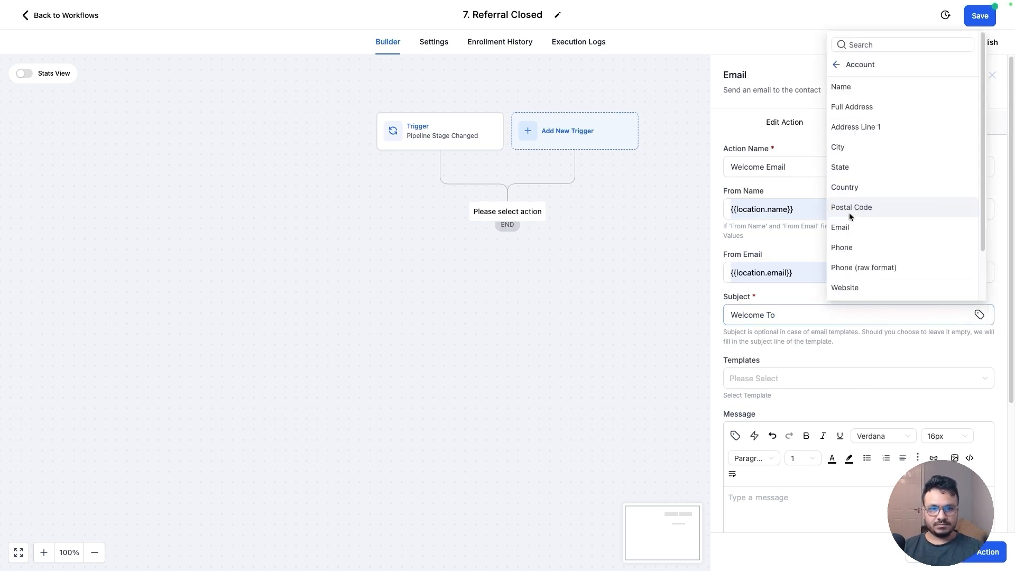
{"action": "left_click", "coordinate": [861, 86]}
Start the welcome email message with the greeting 'Hi {{contact.first_name}}'
{"action": "scroll", "coordinate": [814, 380], "scroll_direction": "down", "scroll_amount": 1}
{"action": "scroll", "coordinate": [815, 379], "scroll_direction": "down", "scroll_amount": 1}
{"action": "left_click", "coordinate": [804, 448]}
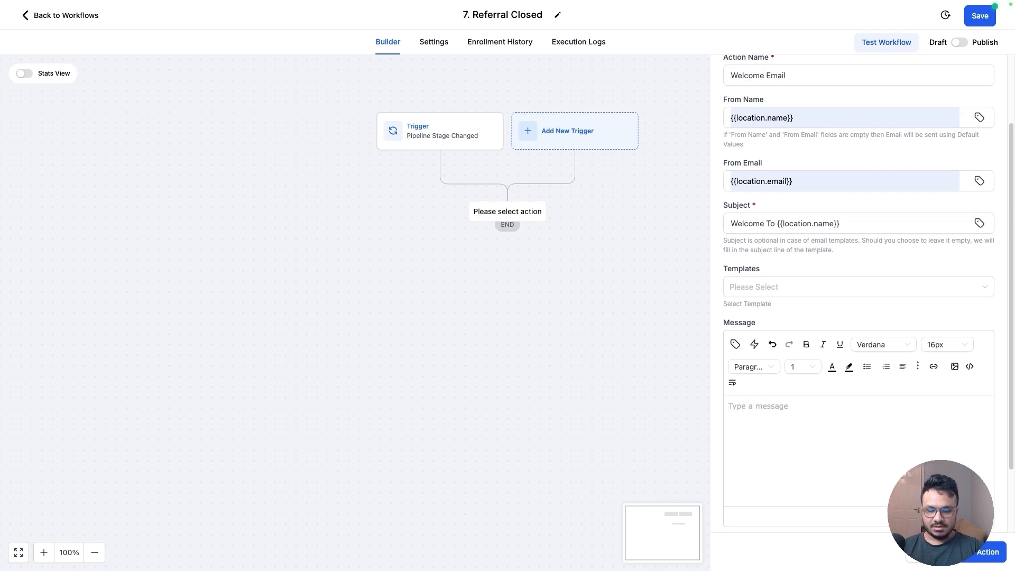
{"action": "type", "text": "Hi {{c"}
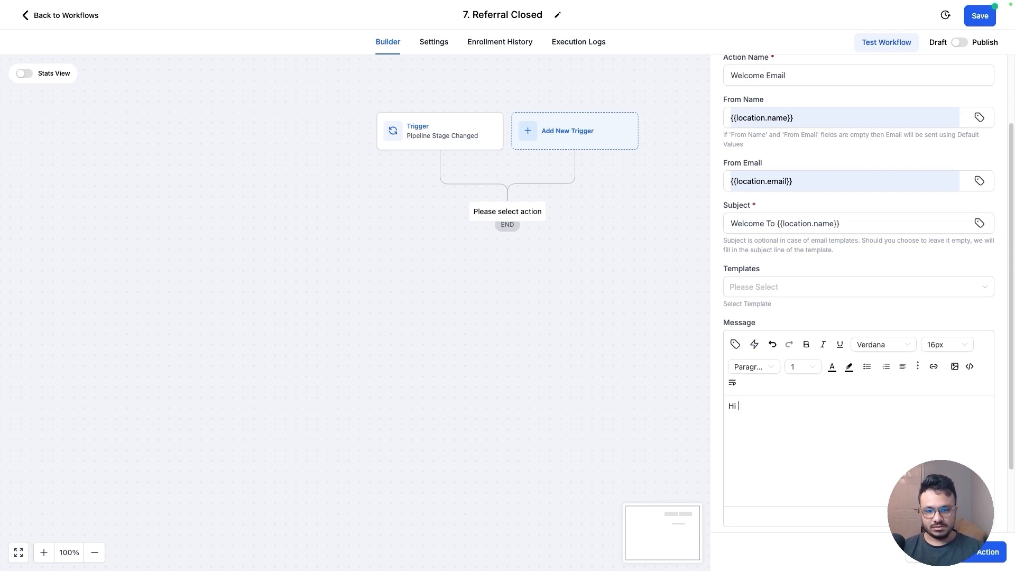
{"action": "left_click", "coordinate": [735, 345]}
{"action": "left_click", "coordinate": [706, 146]}
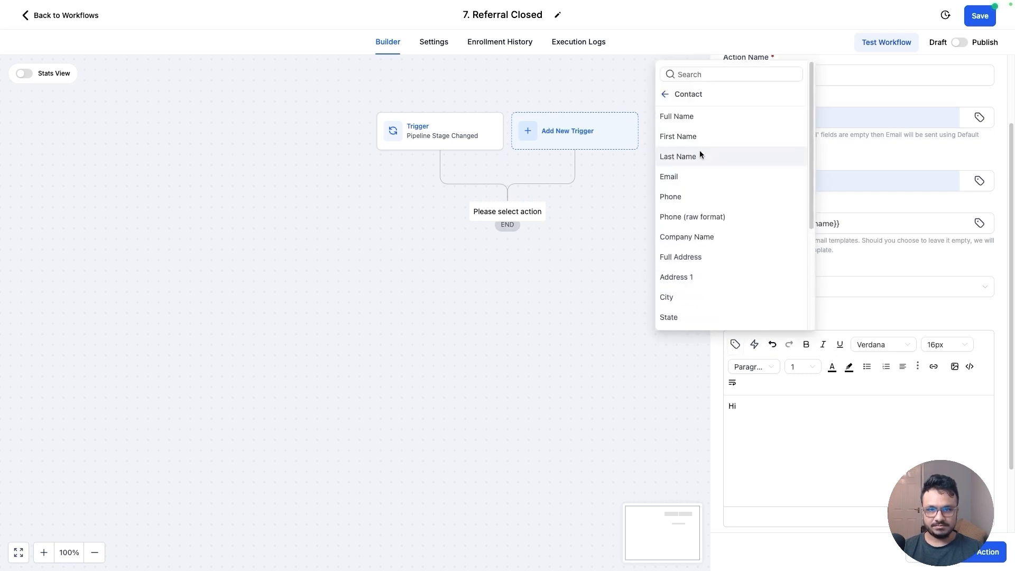
{"action": "left_click", "coordinate": [699, 139]}
{"action": "key", "text": "Return"}
Write the message body 'Thanks for becoming a client/customer at our company. We look forward to providing the best service possible. Cheers!' and save the action
{"action": "type", "text": "Than"}
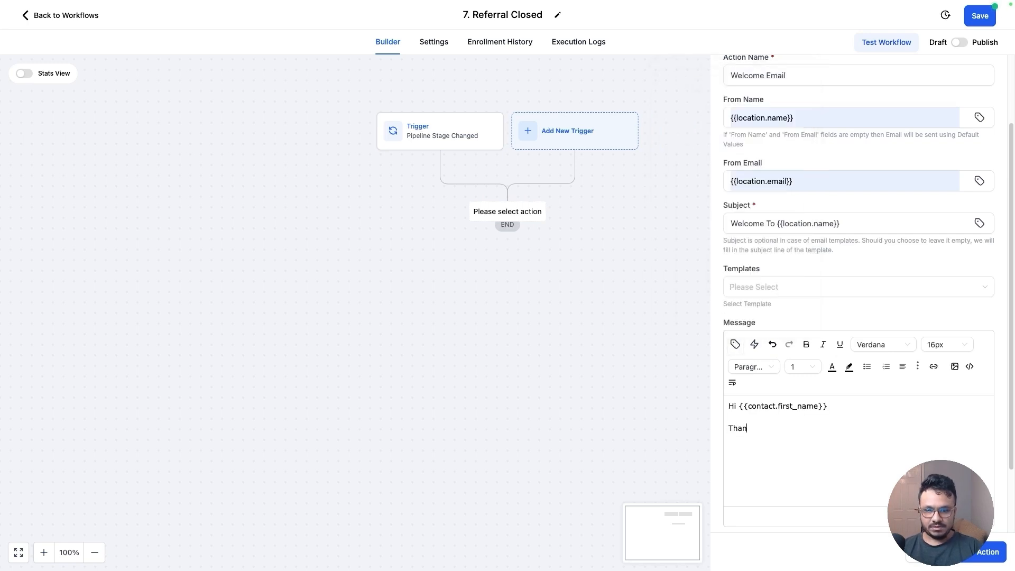
{"action": "type", "text": "ks for becomin"}
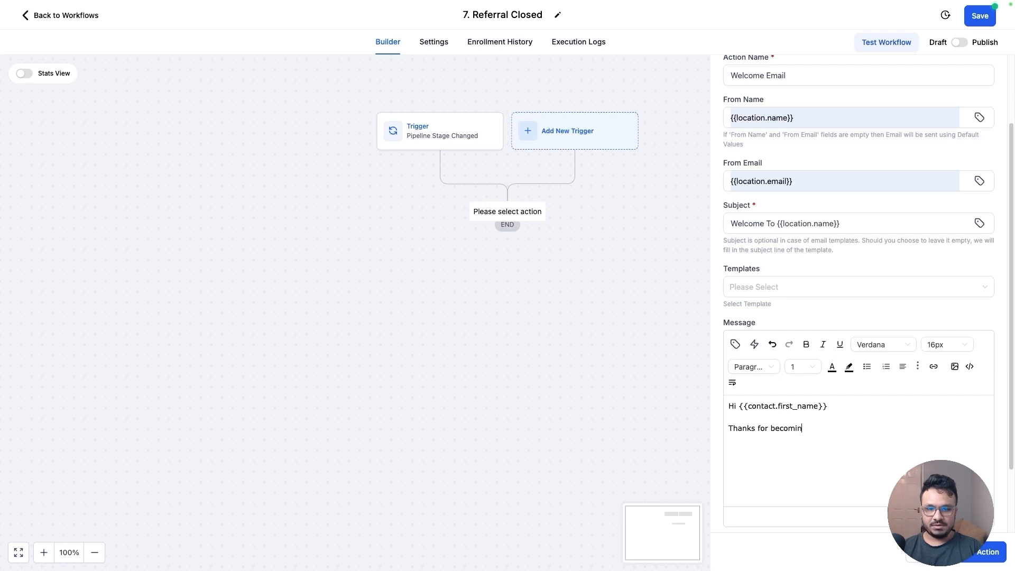
{"action": "type", "text": "g a client/cu"}
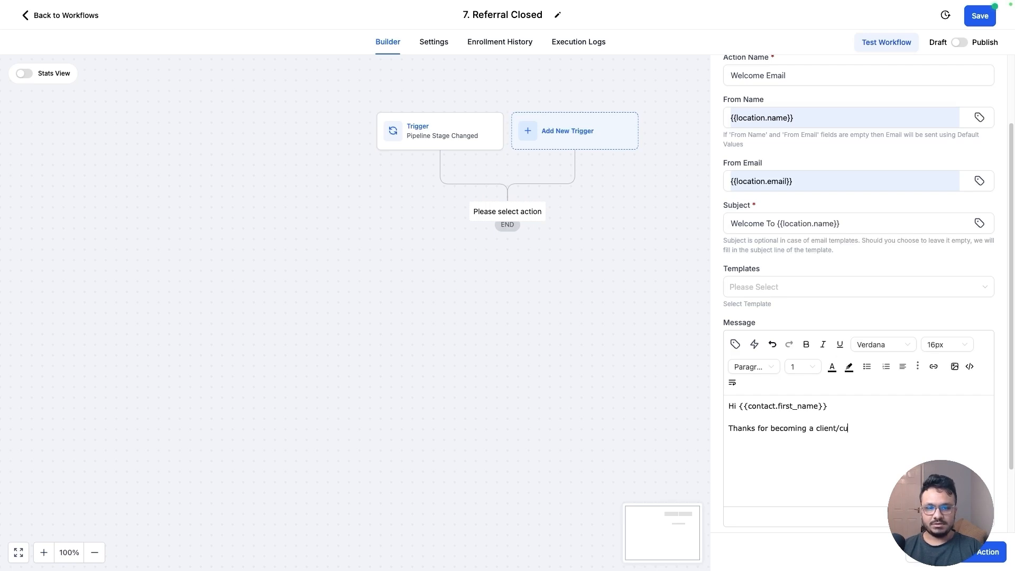
{"action": "type", "text": "stomer at "}
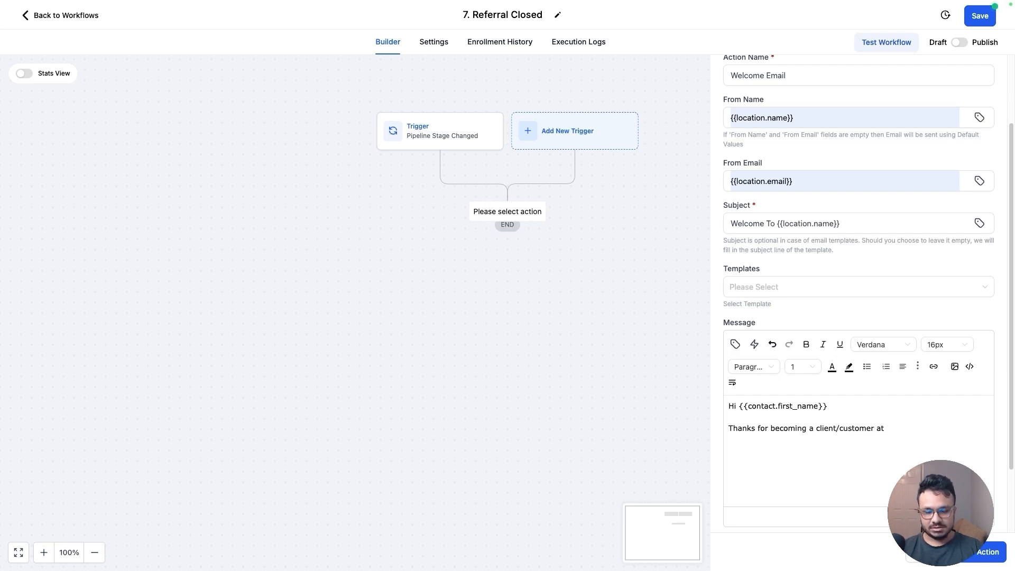
{"action": "type", "text": "our company. W"}
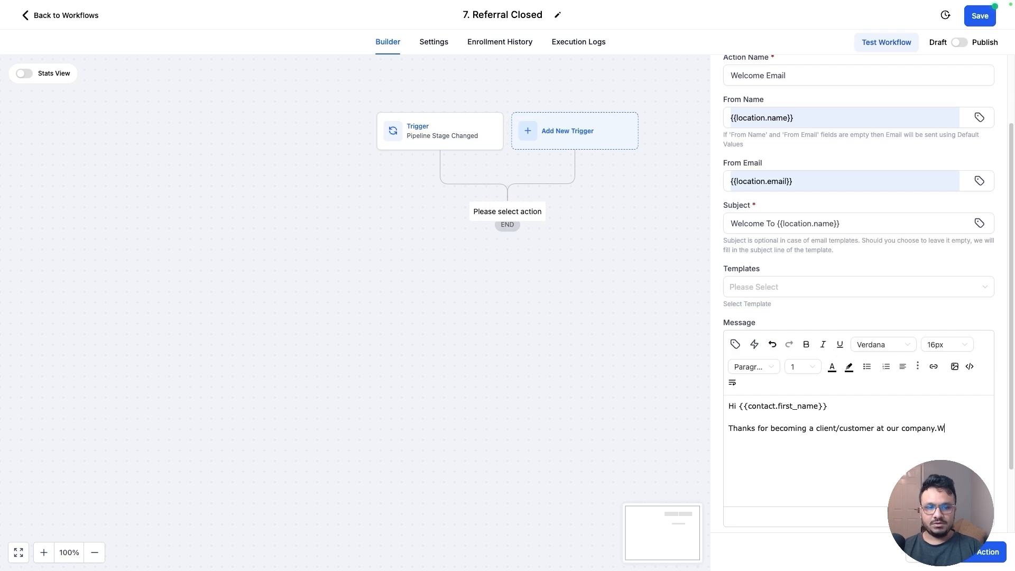
{"action": "type", "text": "e look forward to"}
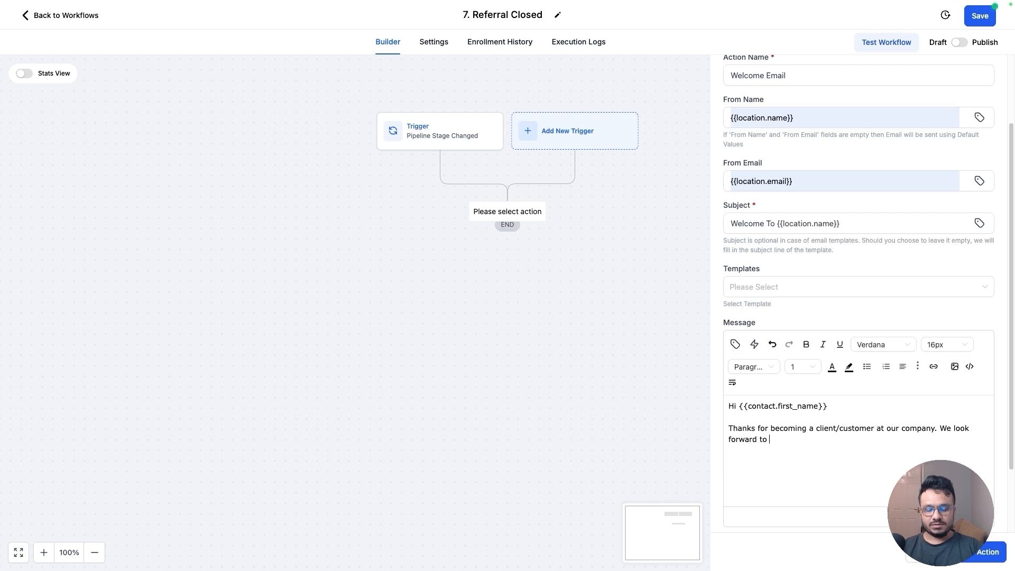
{"action": "type", "text": " pr"}
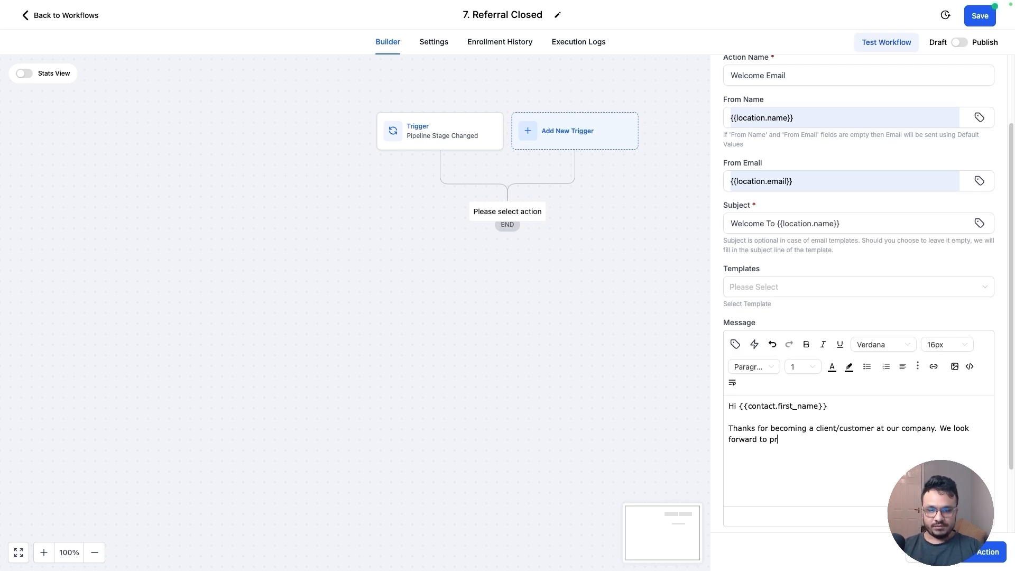
{"action": "type", "text": "oviding the be"}
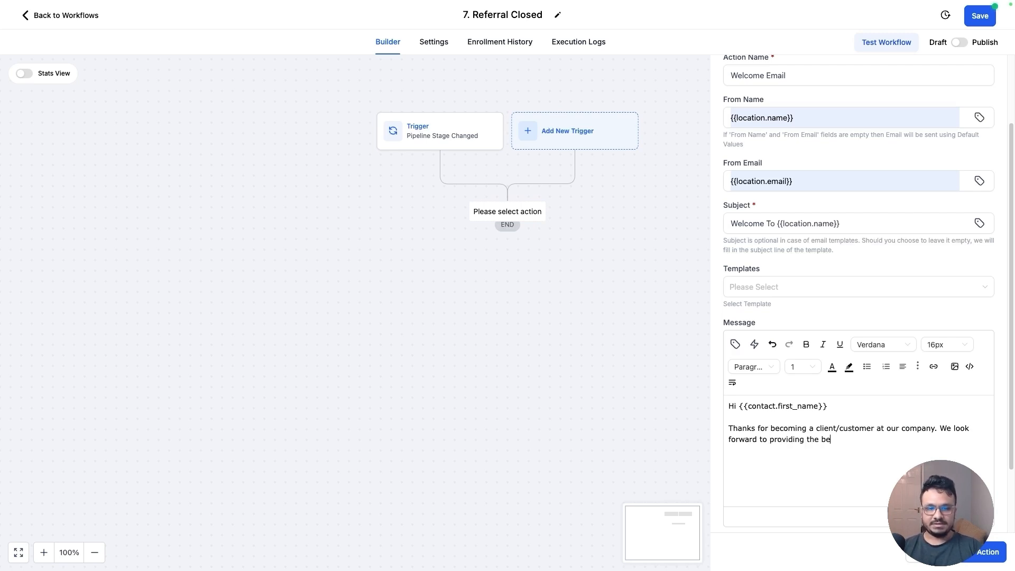
{"action": "type", "text": "st service possible"}
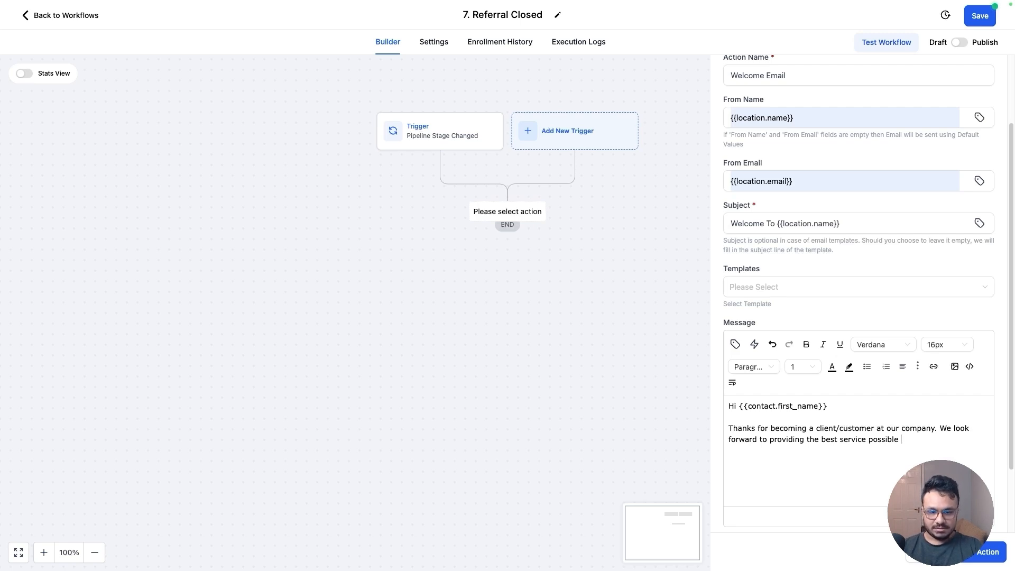
{"action": "type", "text": "Cheers!"}
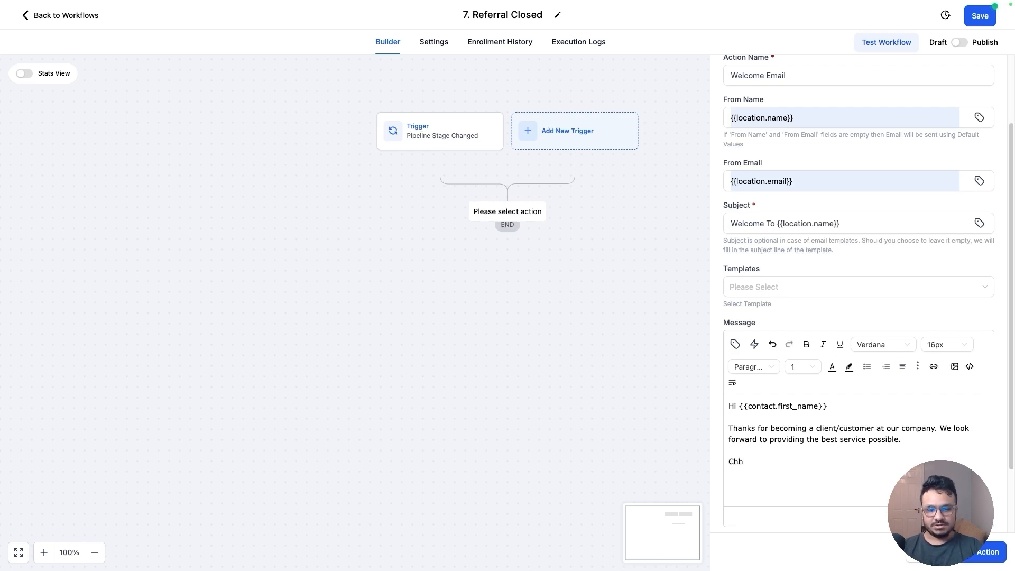
{"action": "scroll", "coordinate": [868, 403], "scroll_direction": "down", "scroll_amount": 1}
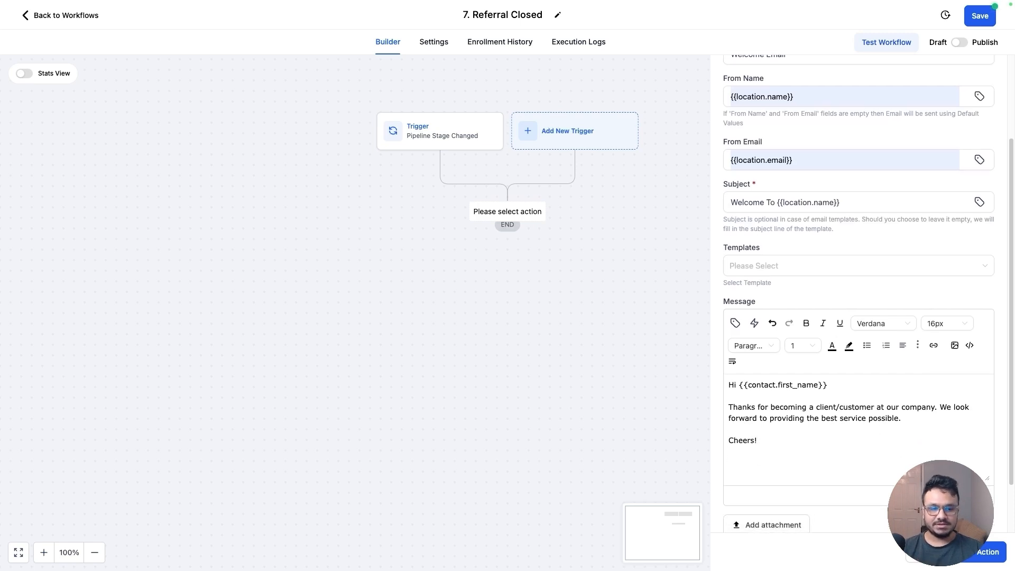
{"action": "left_click", "coordinate": [963, 564]}
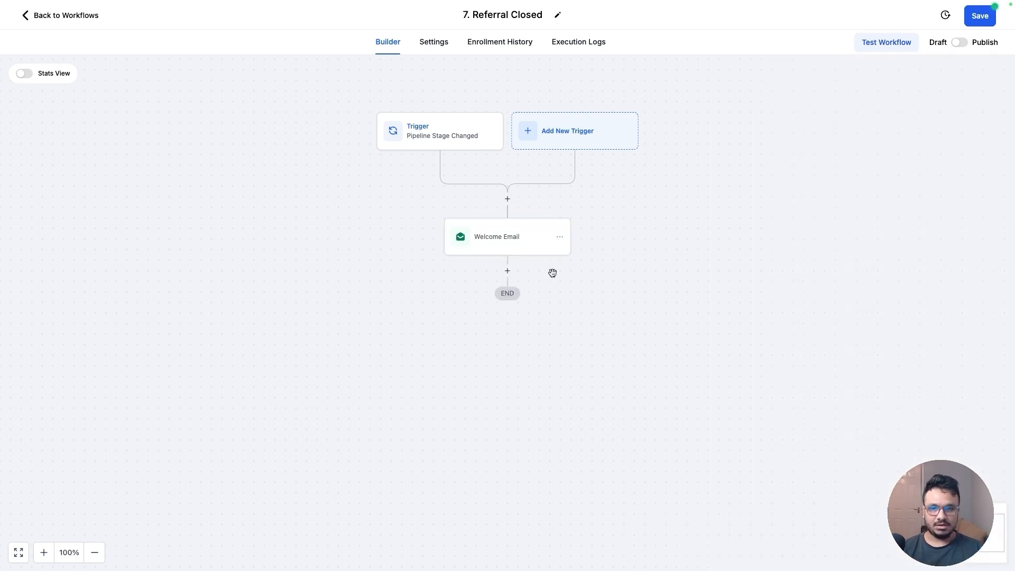
Add a Send Internal Notification action after the welcome email and set its notification type to Email
{"action": "left_click", "coordinate": [508, 265]}
{"action": "type", "text": "noti"}
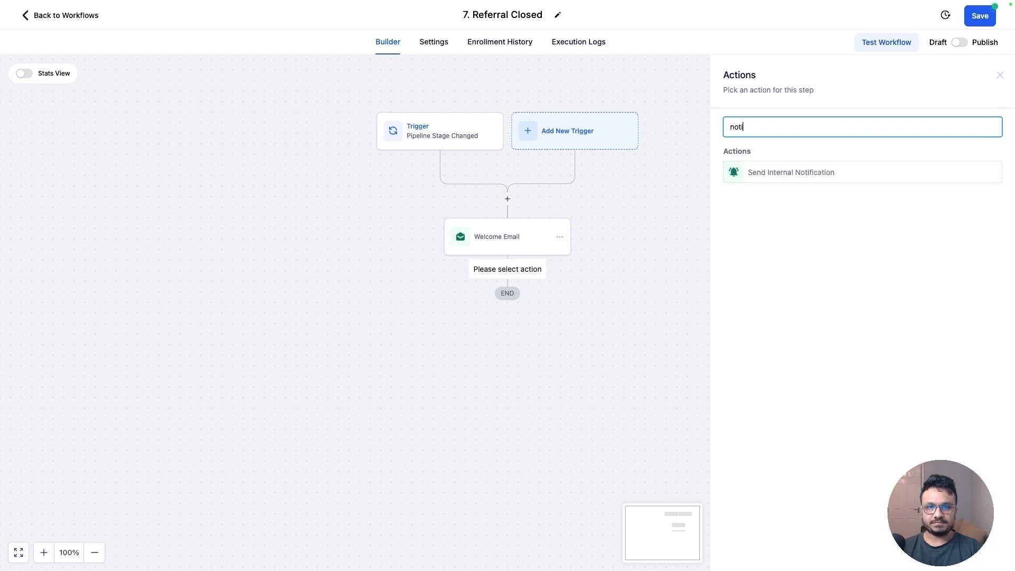
{"action": "left_click", "coordinate": [818, 174]}
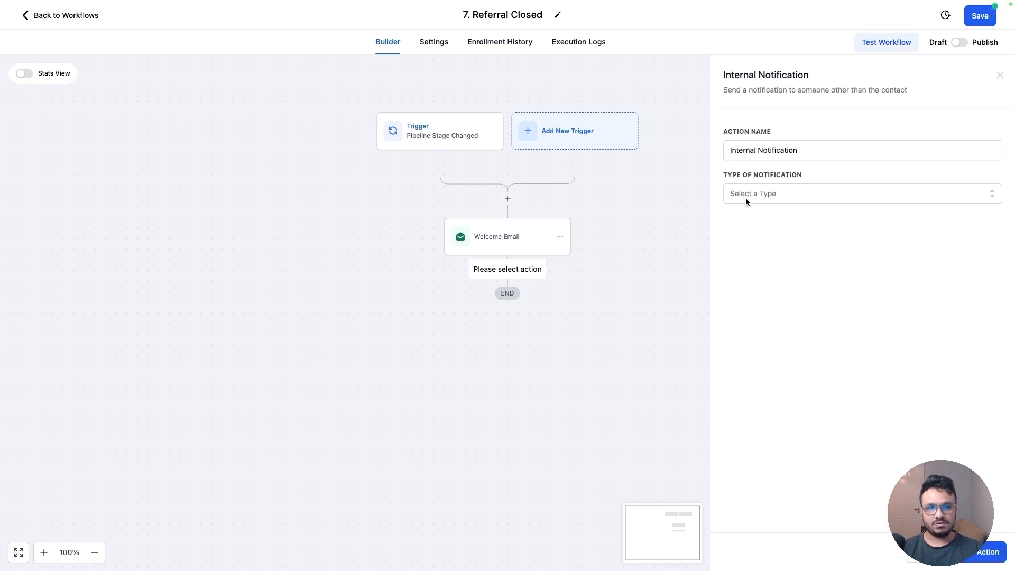
{"action": "left_click", "coordinate": [745, 198]}
{"action": "left_click", "coordinate": [747, 219]}
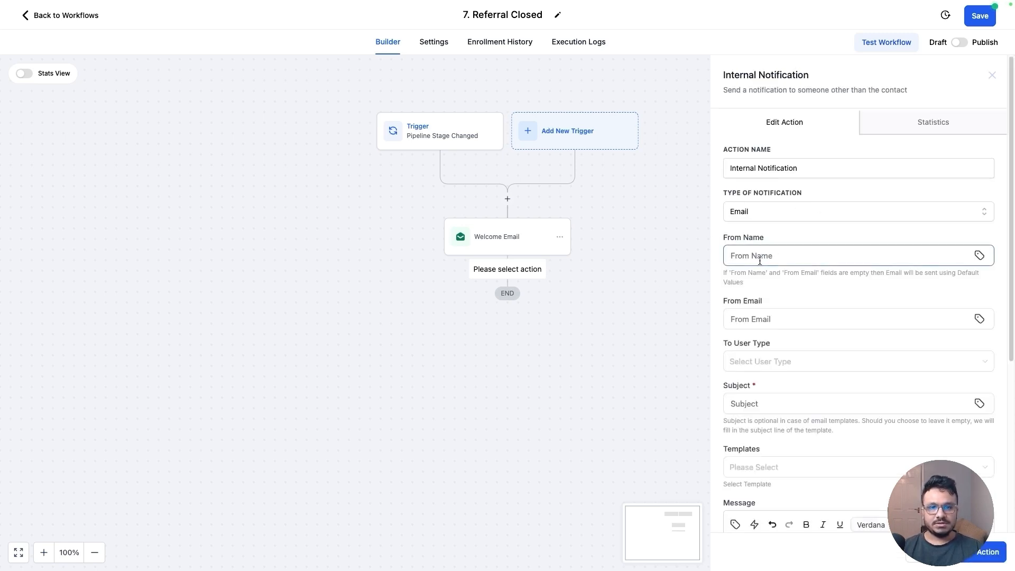
Set the notification's sender name to {{location.name}}, sender email to {{location.email}}, and recipient type to Custom Email
{"action": "left_click", "coordinate": [915, 250]}
{"action": "left_click", "coordinate": [782, 279]}
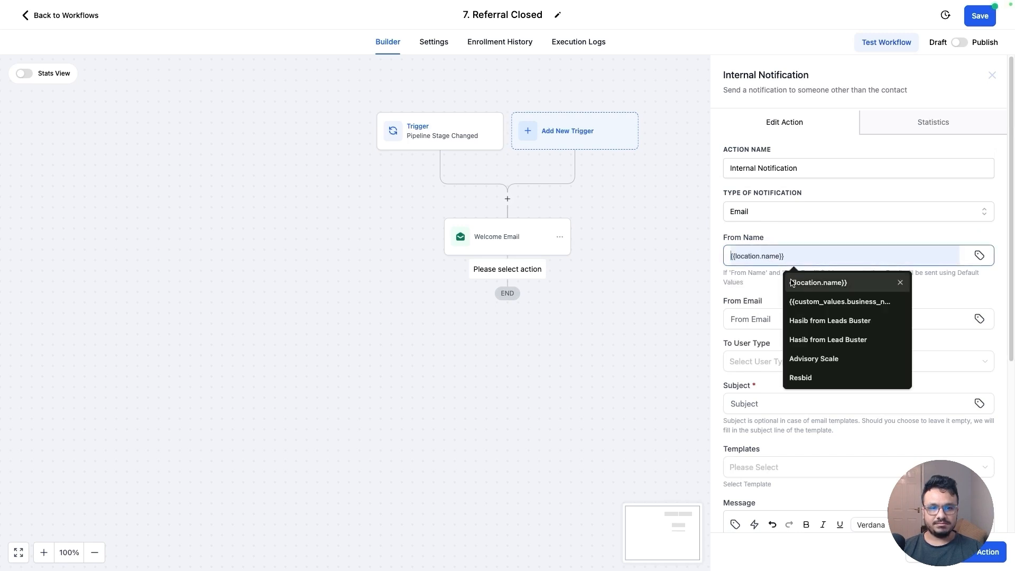
{"action": "left_click", "coordinate": [769, 317]}
{"action": "left_click", "coordinate": [793, 363]}
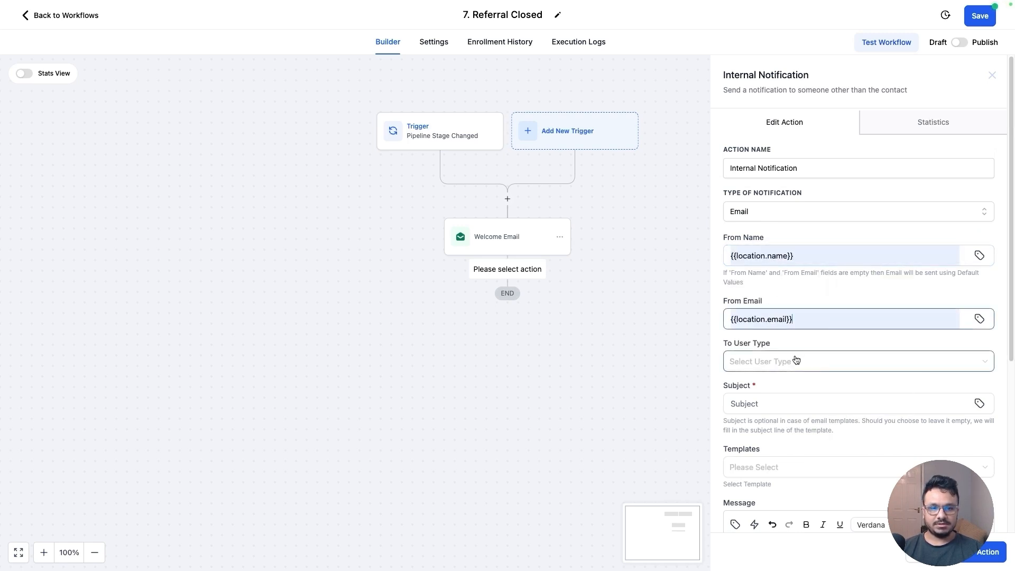
{"action": "left_click", "coordinate": [793, 361]}
{"action": "left_click", "coordinate": [769, 442]}
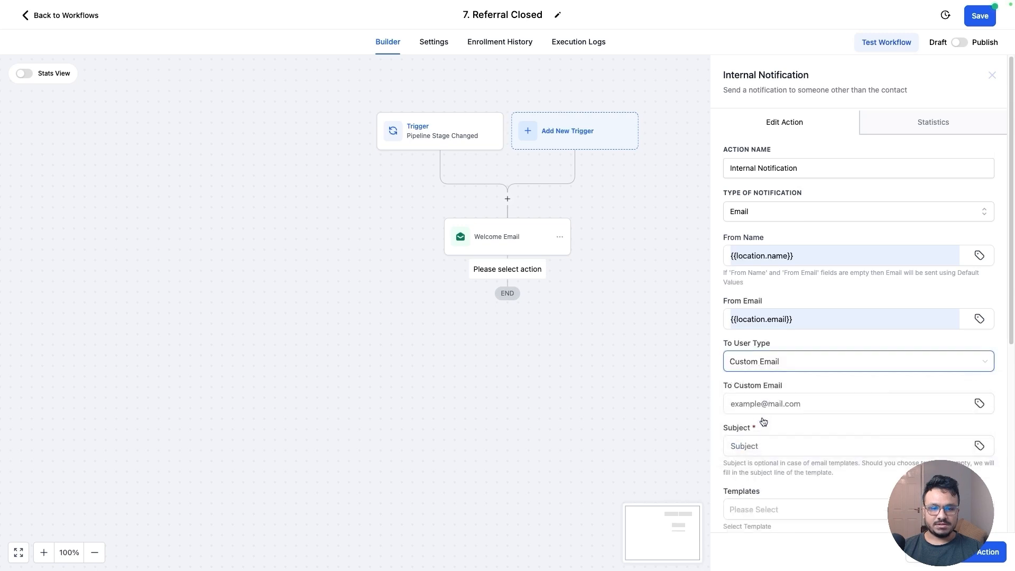
Set the custom recipient email to the contact's Referred By Email custom field value
{"action": "scroll", "coordinate": [790, 337], "scroll_direction": "down", "scroll_amount": 2}
{"action": "left_click", "coordinate": [979, 290]}
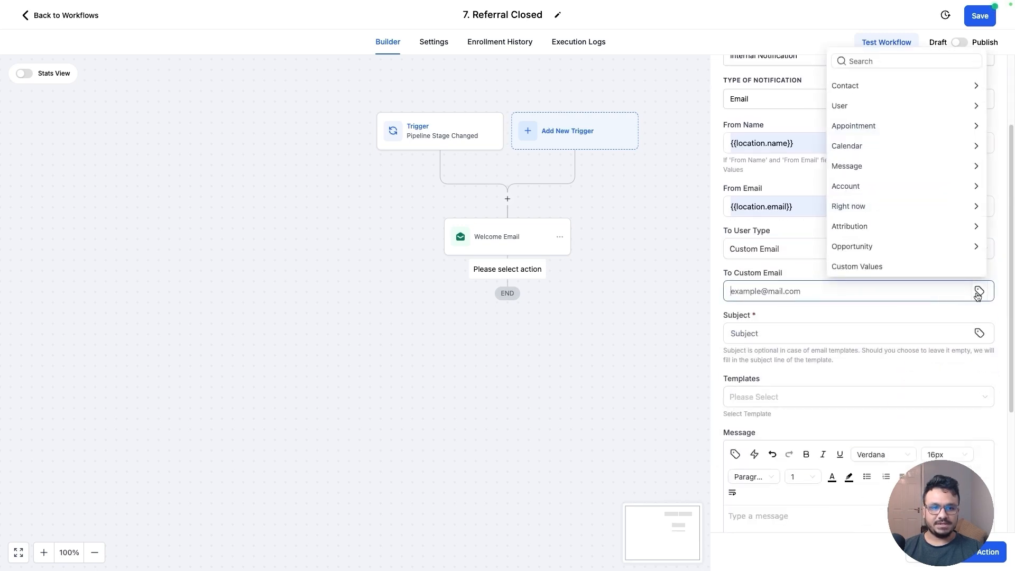
{"action": "left_click", "coordinate": [891, 288]}
{"action": "left_click", "coordinate": [801, 279]}
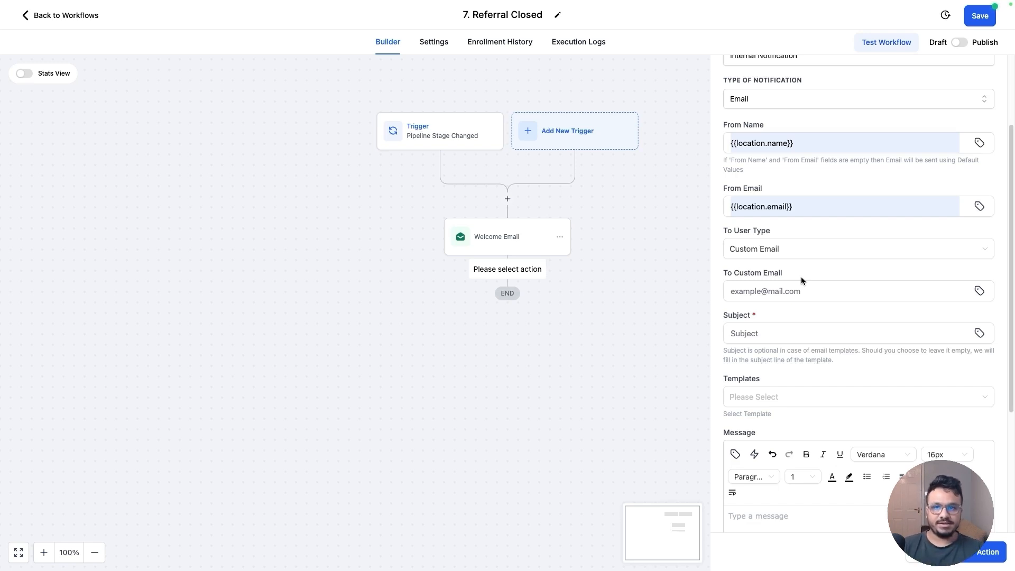
{"action": "left_click", "coordinate": [827, 296]}
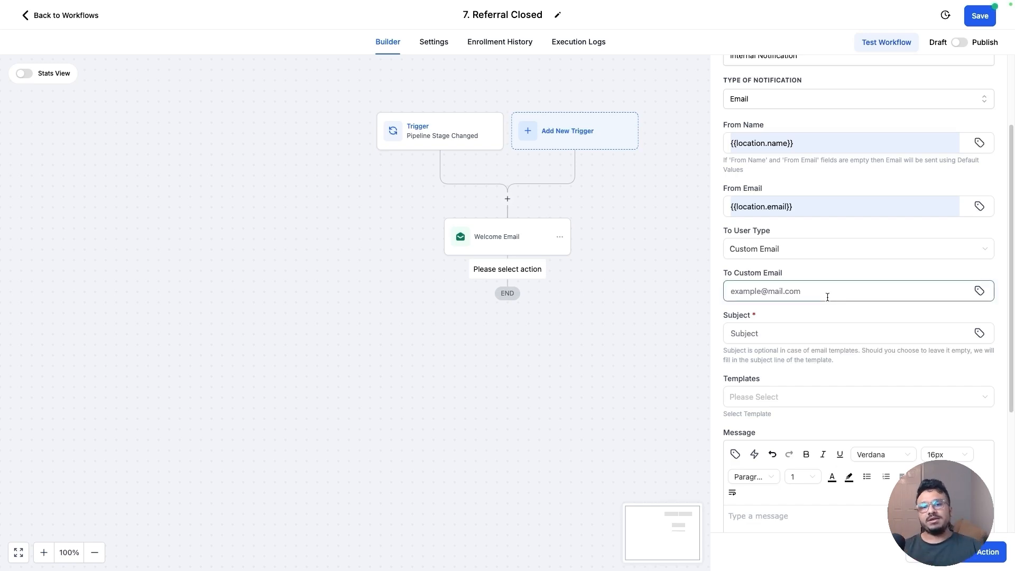
{"action": "left_click", "coordinate": [977, 292]}
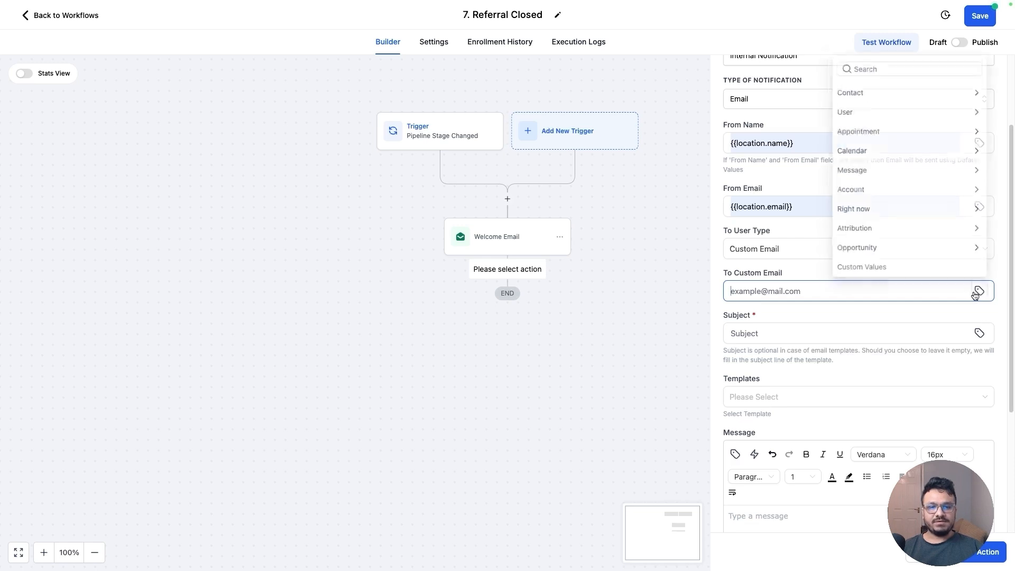
{"action": "left_click", "coordinate": [866, 90]}
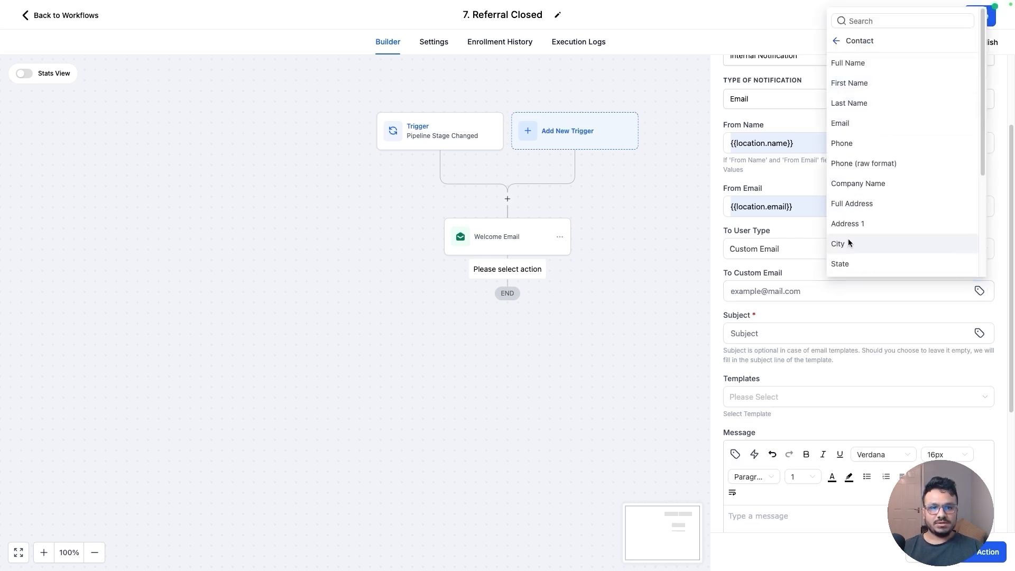
{"action": "scroll", "coordinate": [849, 254], "scroll_direction": "down", "scroll_amount": 3}
{"action": "left_click", "coordinate": [851, 267]}
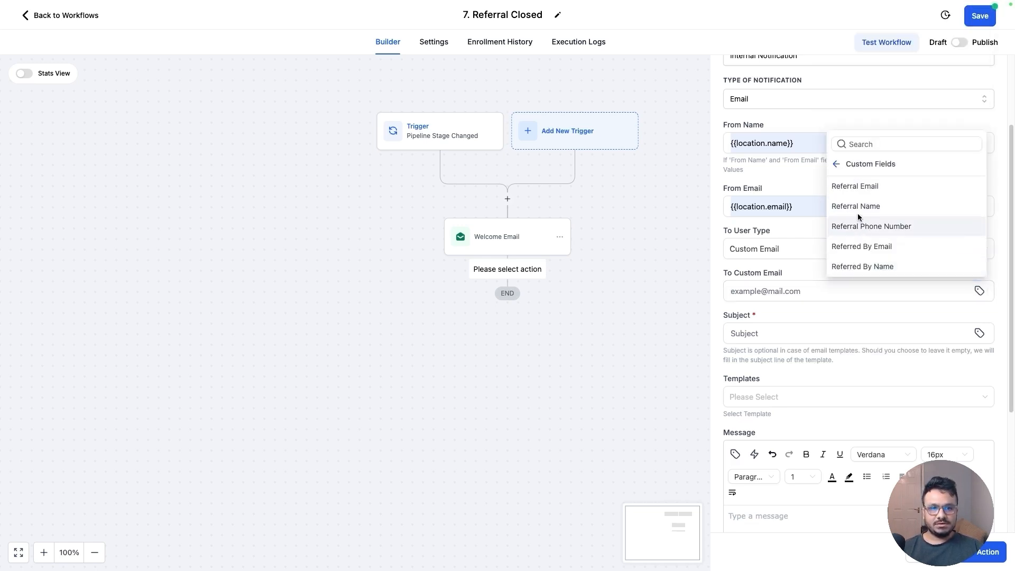
{"action": "left_click", "coordinate": [864, 247]}
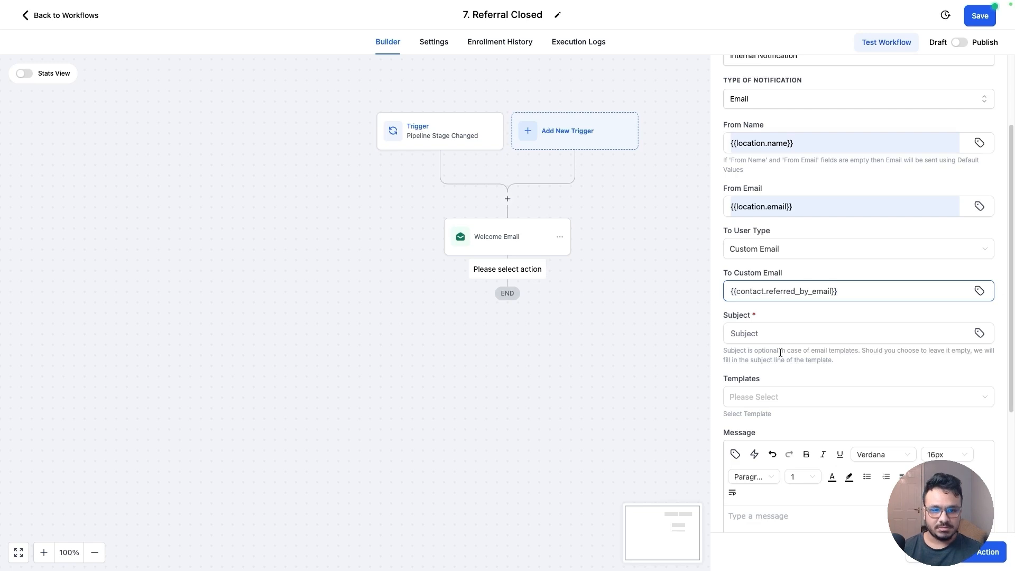
Set the notification subject to 'Congratulations! {{contact.name}} has become a client!' using the contact's full name
{"action": "left_click", "coordinate": [783, 334]}
{"action": "type", "text": "Congratulations!"}
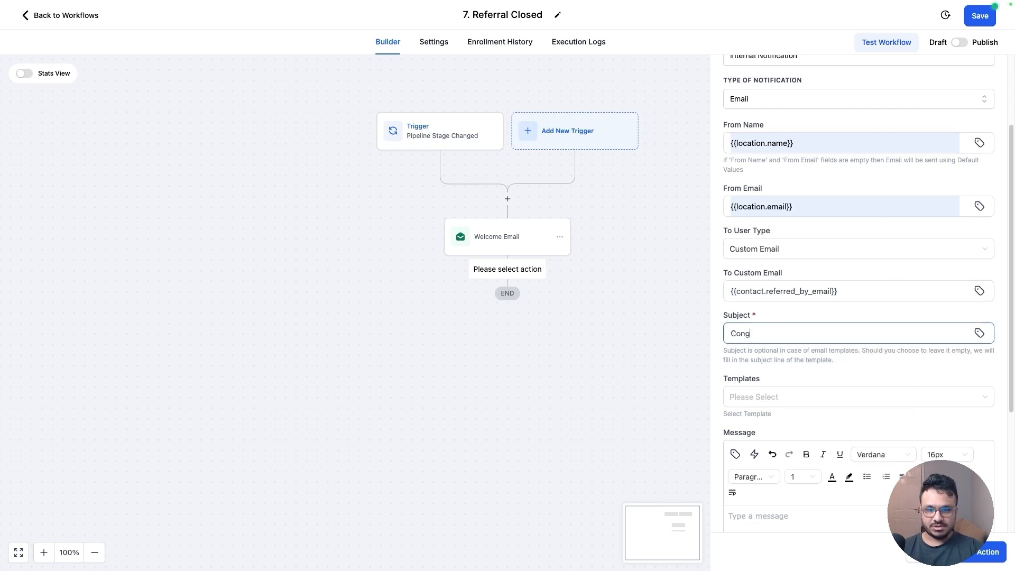
{"action": "left_click", "coordinate": [980, 334]}
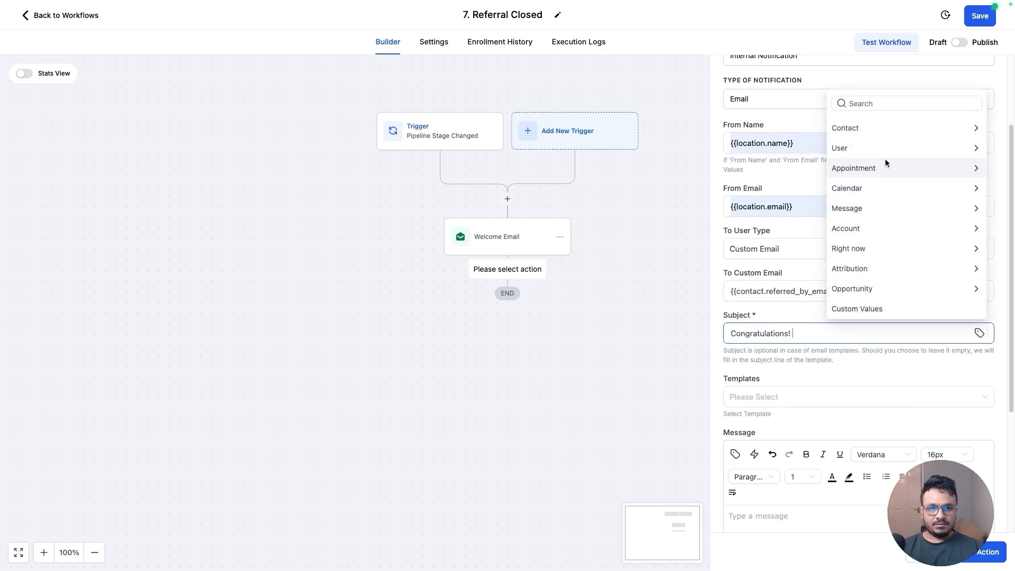
{"action": "left_click", "coordinate": [882, 128]}
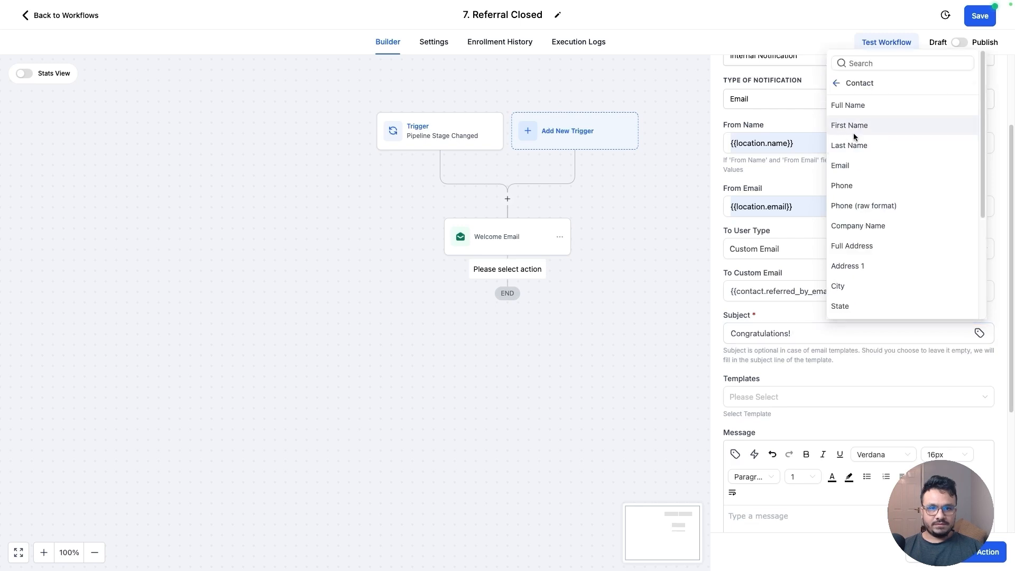
{"action": "left_click", "coordinate": [859, 105]}
{"action": "type", "text": "has be"}
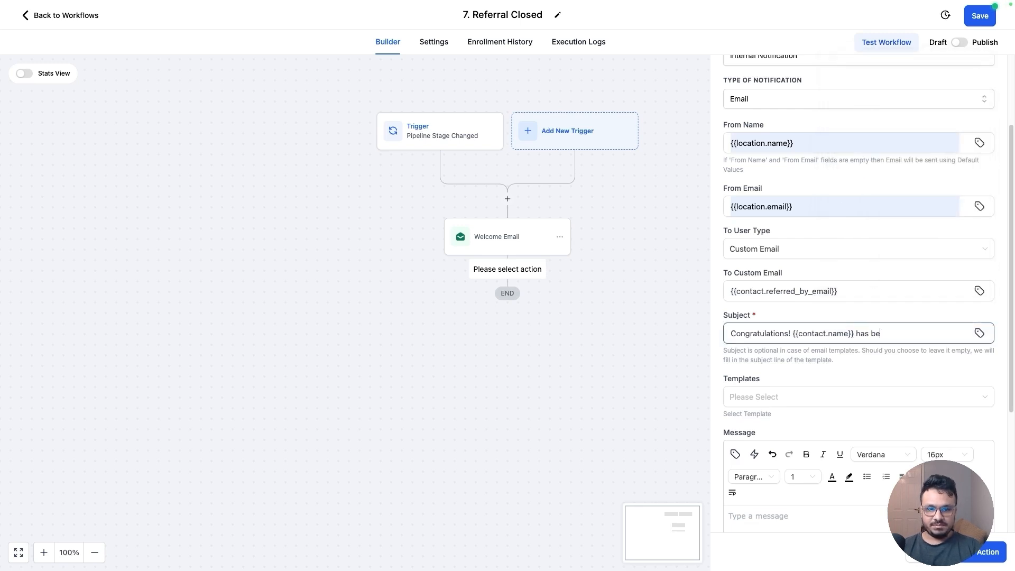
{"action": "type", "text": "come a client!"}
Start the notification message with 'Hi' followed by the contact's Referred By Name custom field
{"action": "scroll", "coordinate": [821, 388], "scroll_direction": "down", "scroll_amount": 3}
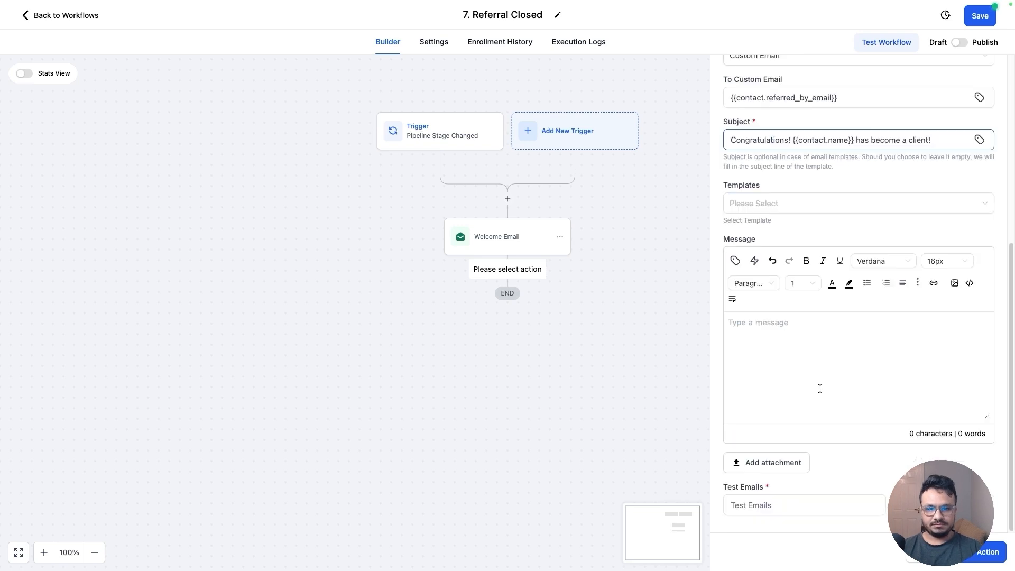
{"action": "left_click", "coordinate": [820, 387]}
{"action": "type", "text": "Hi"}
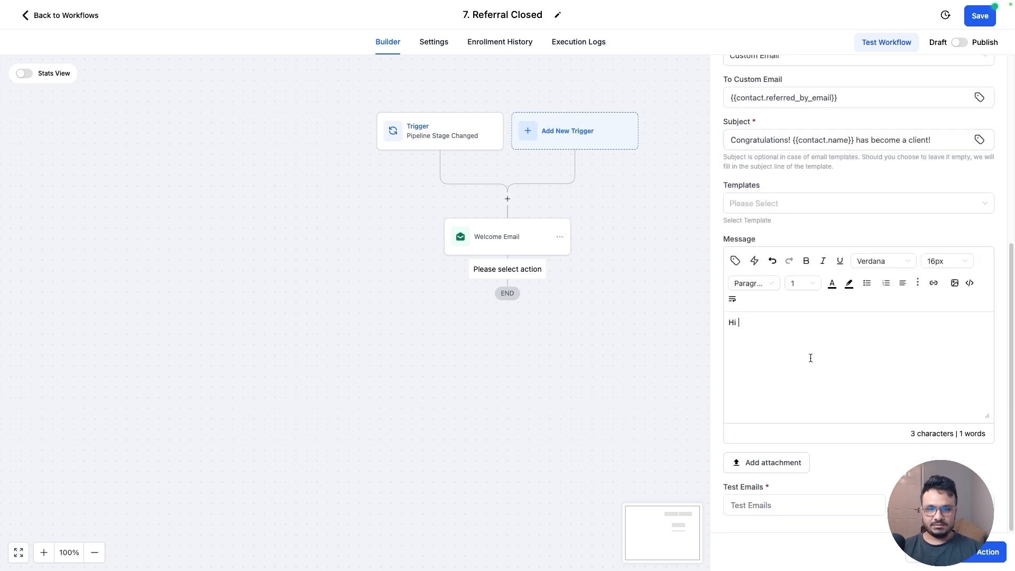
{"action": "left_click", "coordinate": [735, 260]}
{"action": "left_click", "coordinate": [691, 58]}
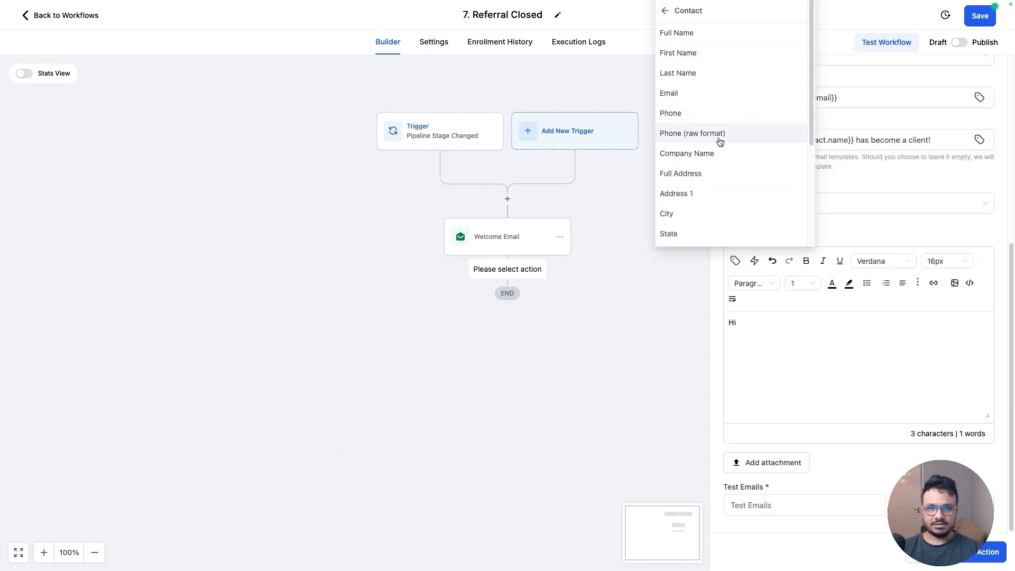
{"action": "scroll", "coordinate": [715, 205], "scroll_direction": "down", "scroll_amount": 5}
{"action": "left_click", "coordinate": [791, 533]}
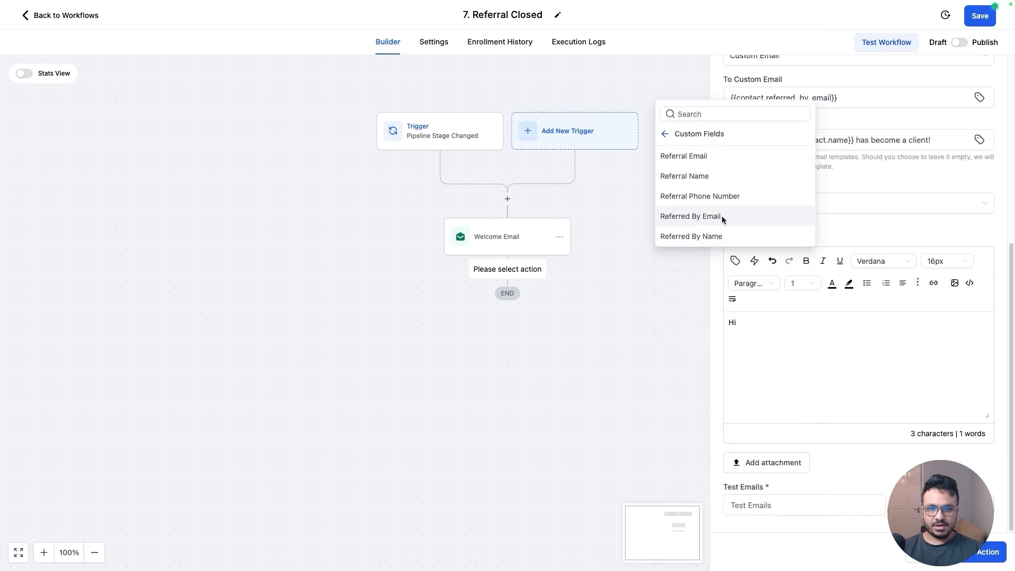
{"action": "left_click", "coordinate": [715, 236]}
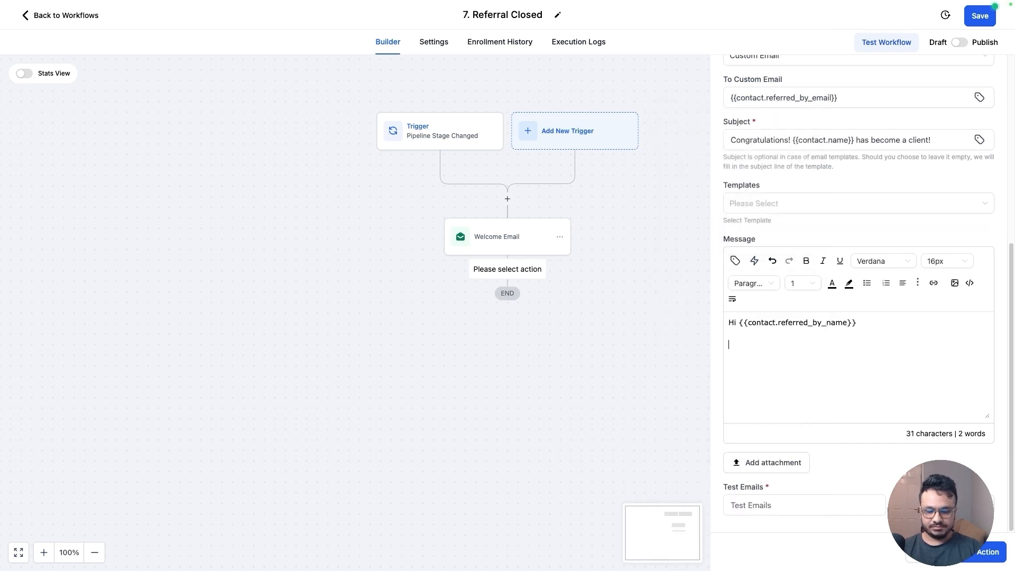
Add the line 'Thank you for referring your friend/someone you know who just became a client/customer of our company.' to the message
{"action": "key", "text": "Return"}
{"action": "type", "text": "Thank you f"}
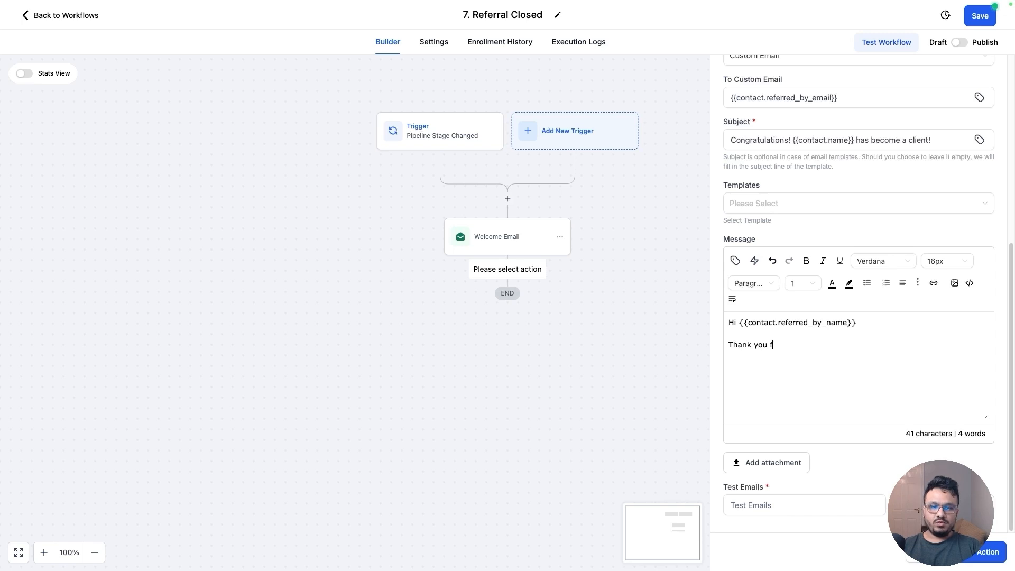
{"action": "type", "text": "or referring"}
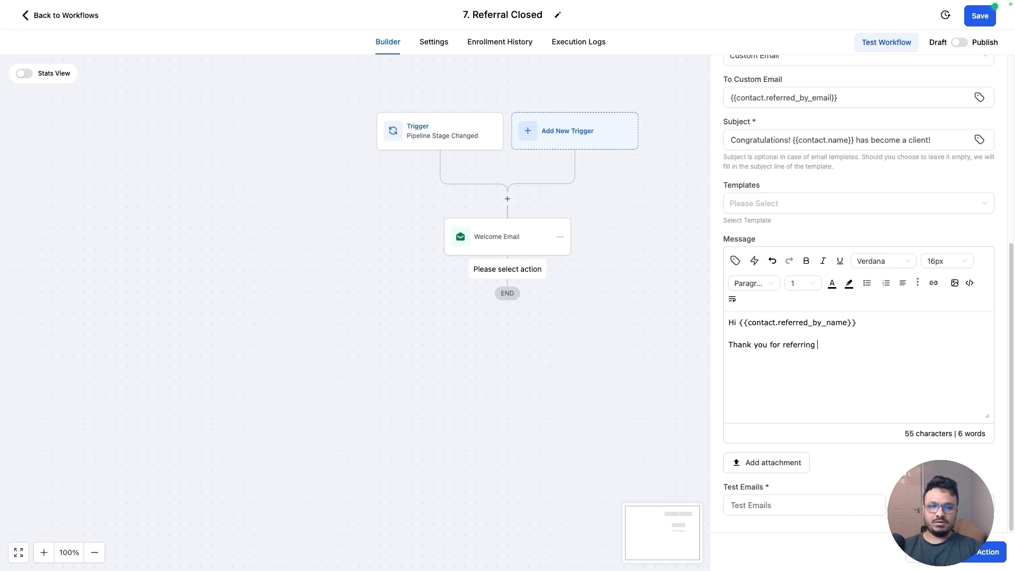
{"action": "type", "text": " your f"}
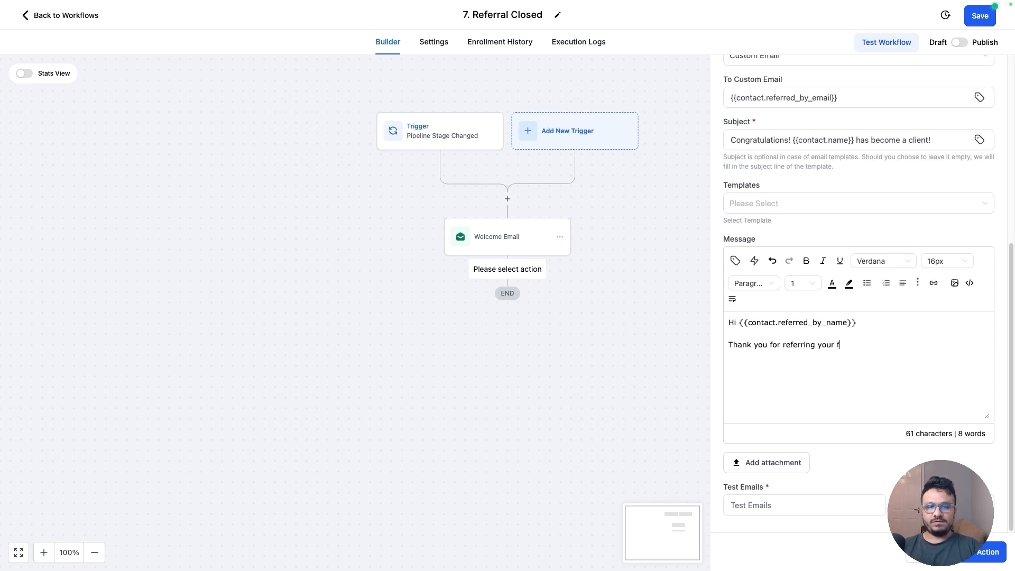
{"action": "type", "text": "riend"}
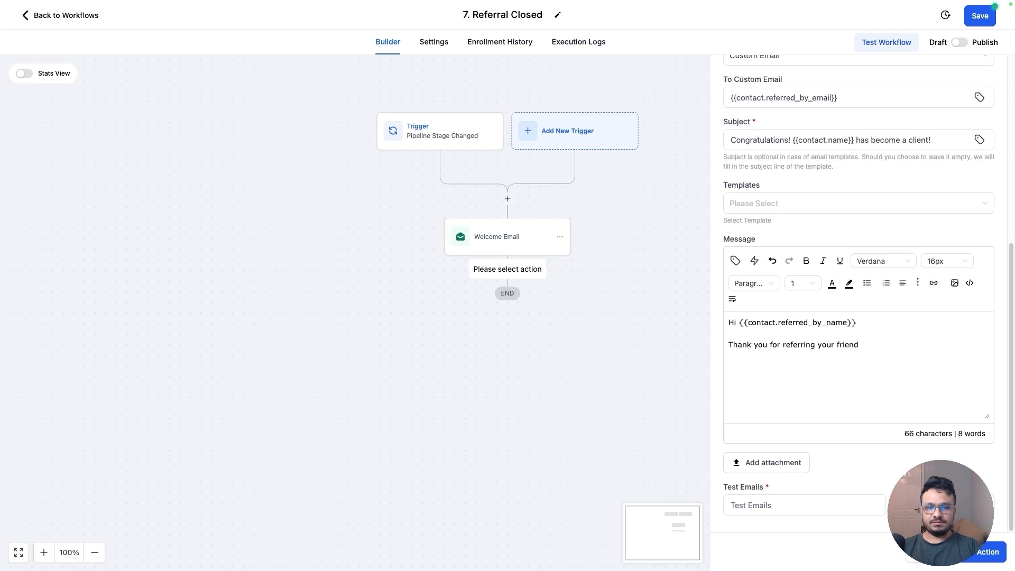
{"action": "type", "text": "/someoin"}
{"action": "type", "text": "ne y"}
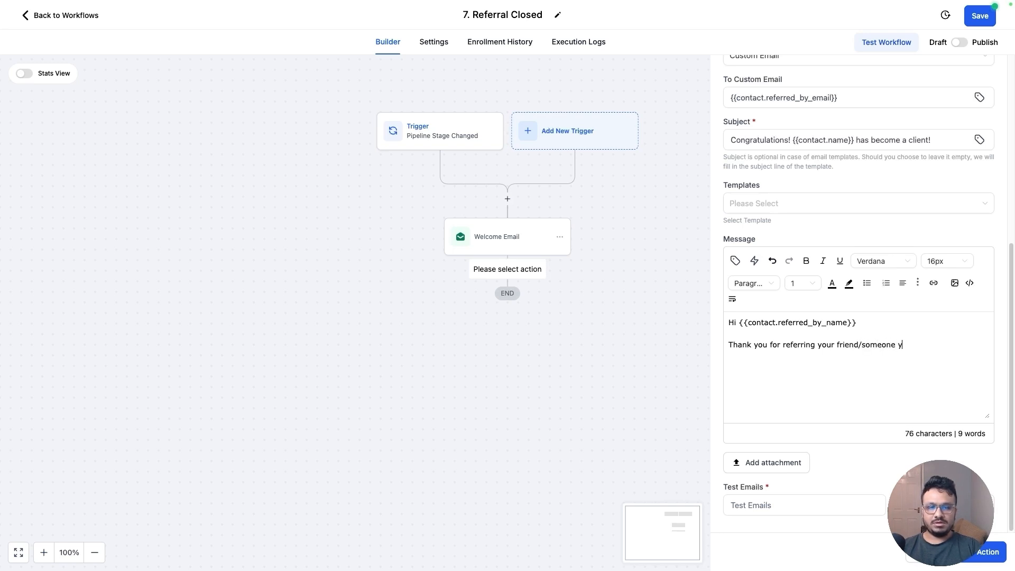
{"action": "type", "text": "ou know."}
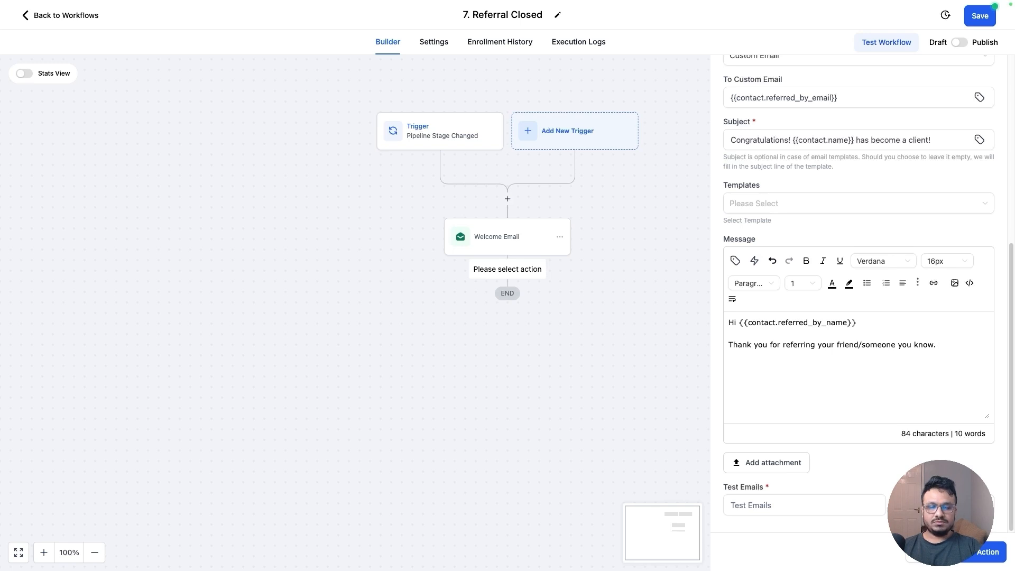
{"action": "key", "text": "BackSpace"}
{"action": "type", "text": "who just c"}
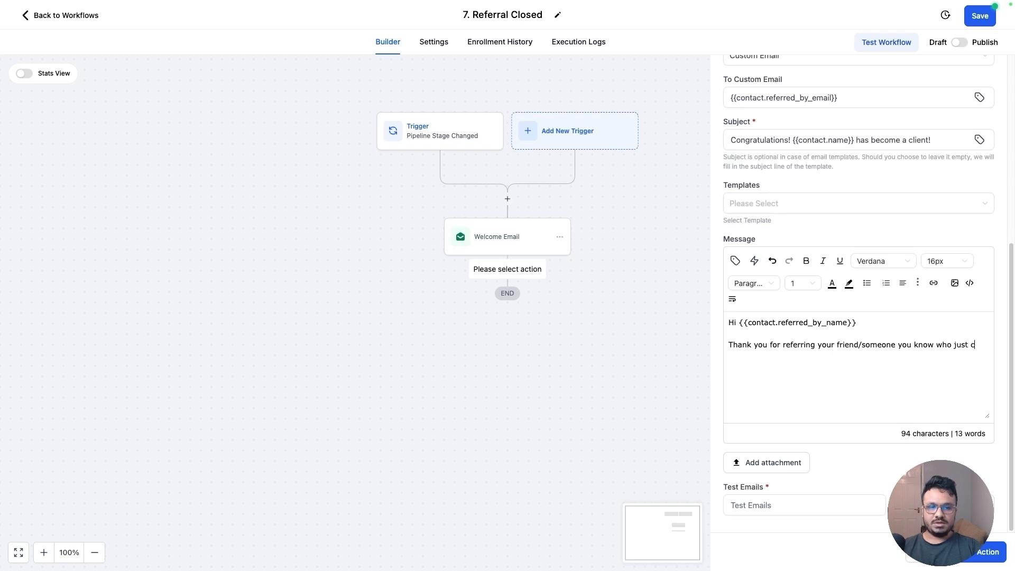
{"action": "key", "text": "BackSpace"}
{"action": "type", "text": "became a client/customer o"}
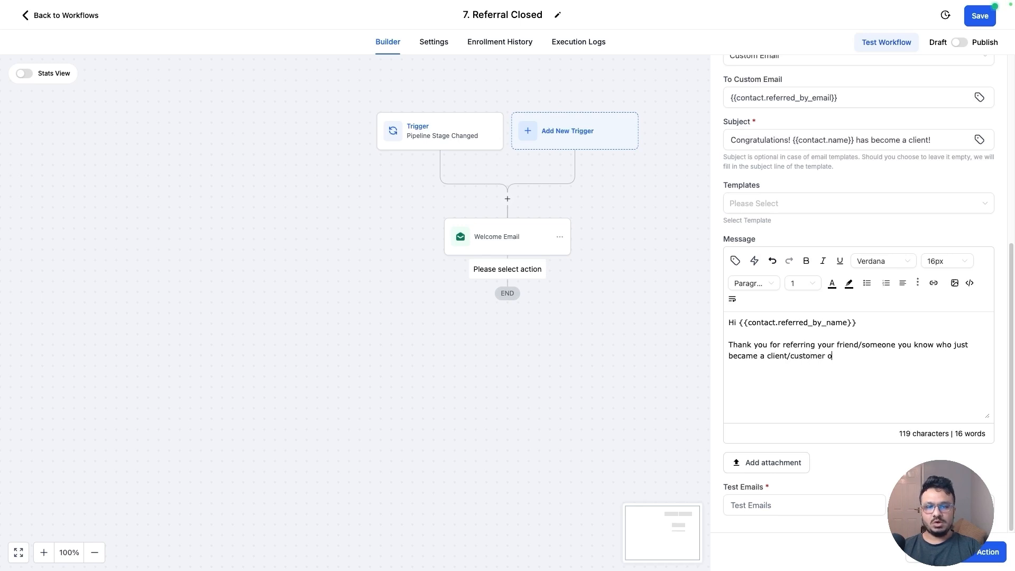
{"action": "type", "text": "f our compay"}
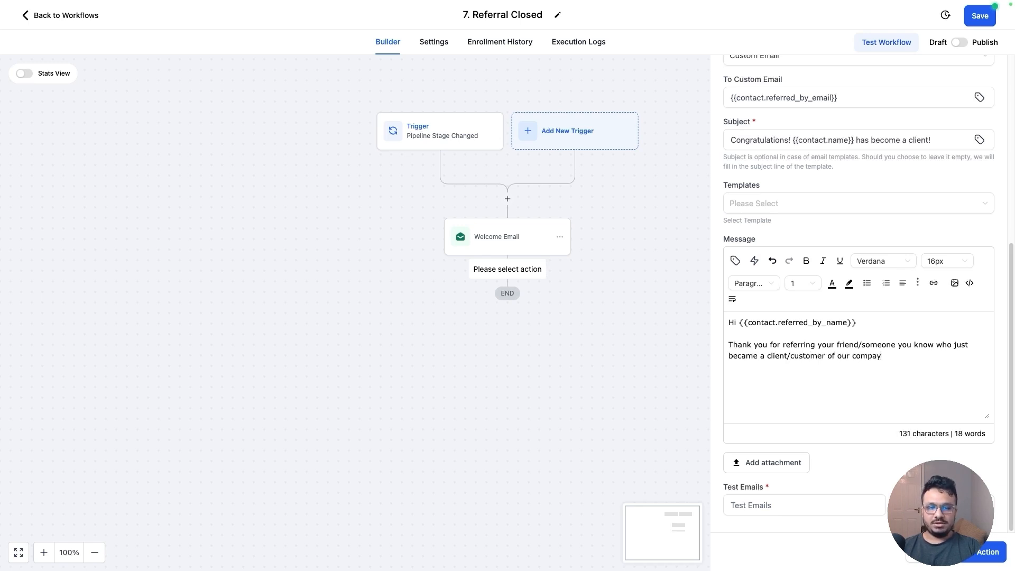
Add a paragraph 'We will get in touch with you regarding your reward shortly!' to the message
{"action": "key", "text": "Return"}
{"action": "key", "text": "Return"}
{"action": "type", "text": "We wi"}
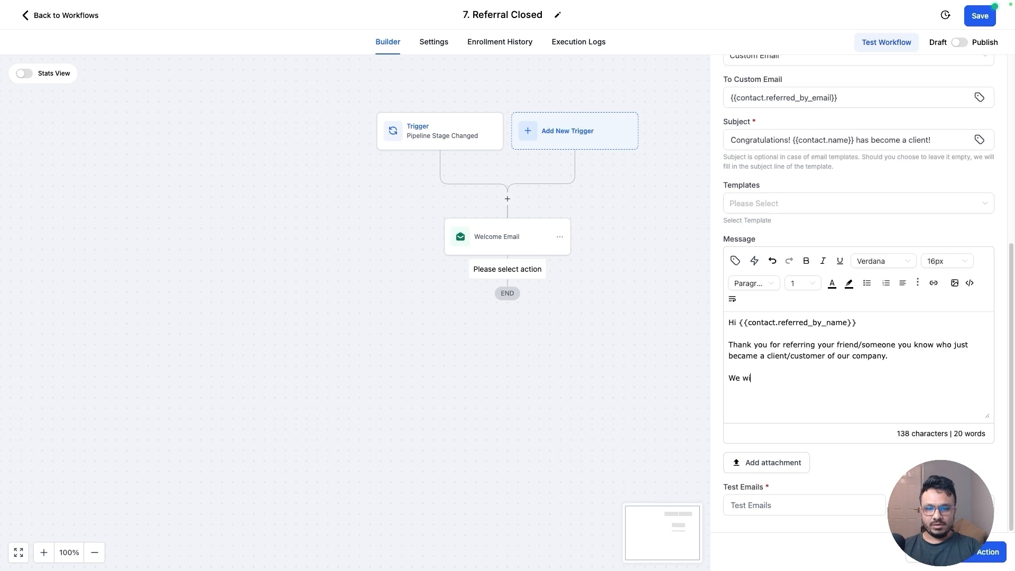
{"action": "type", "text": "ll get in touch with"}
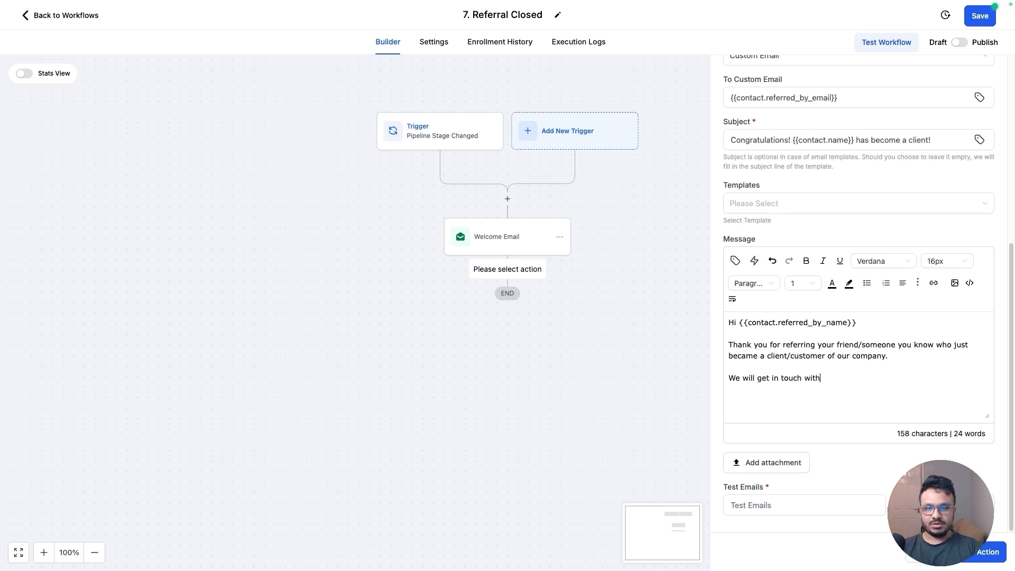
{"action": "type", "text": " you regardin"}
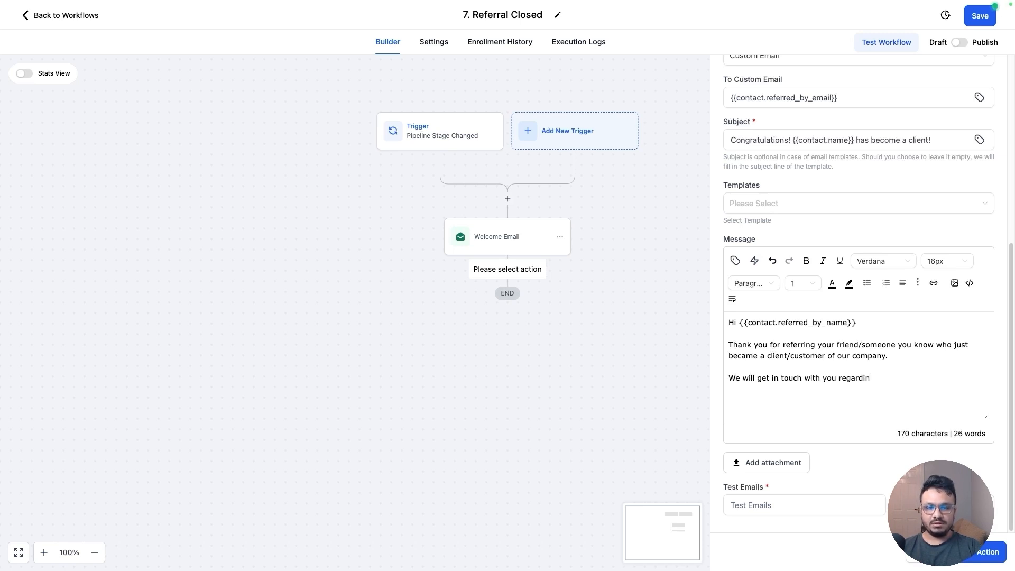
{"action": "type", "text": "g your reward shortly!  "}
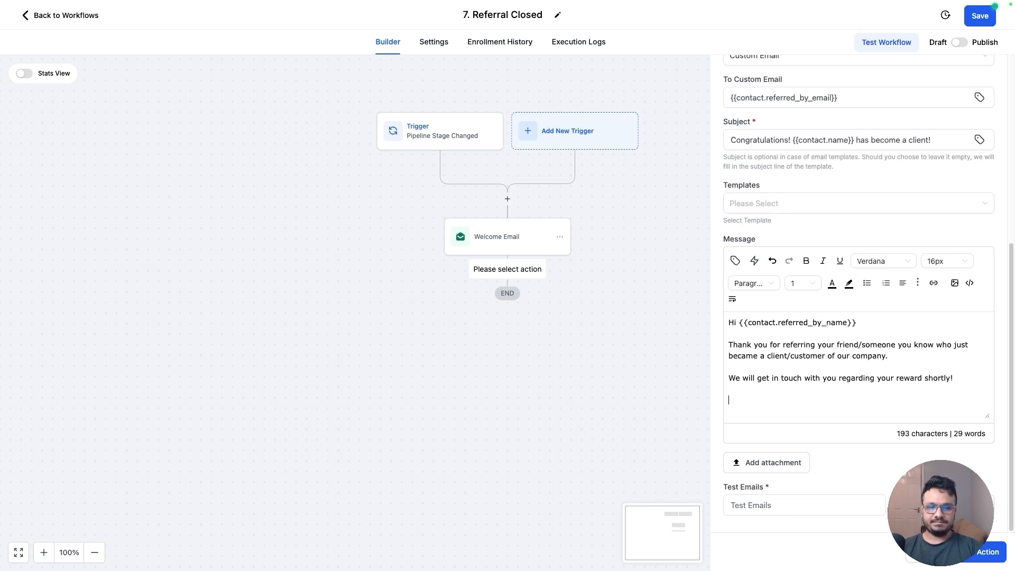
{"action": "type", "text": "Cheers"}
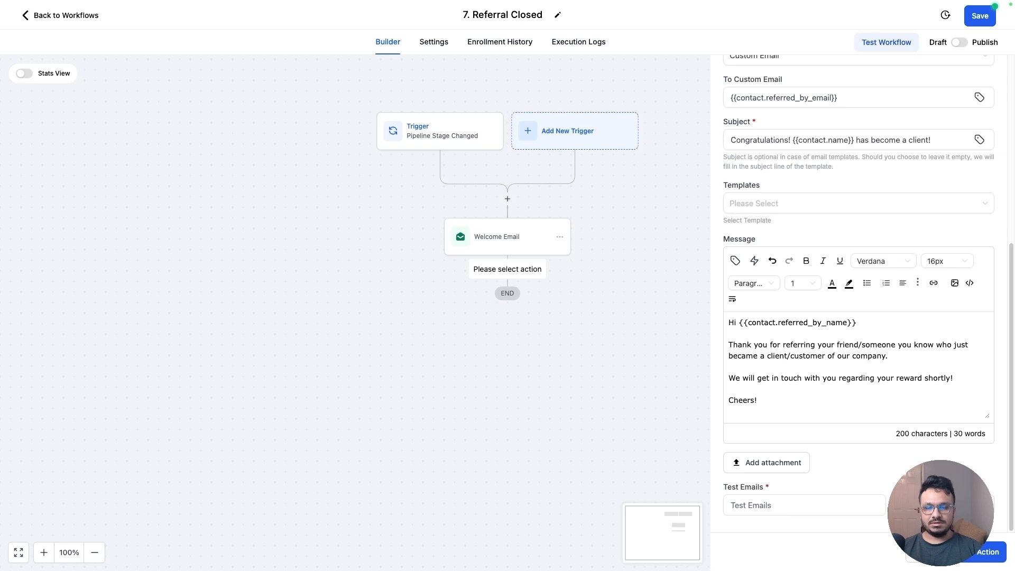
{"action": "type", "text": "!"}
Sign off the message with 'Cheers!' and '{{location.name}} team', then save the notification action
{"action": "key", "text": "Return"}
{"action": "type", "text": "{{lo"}
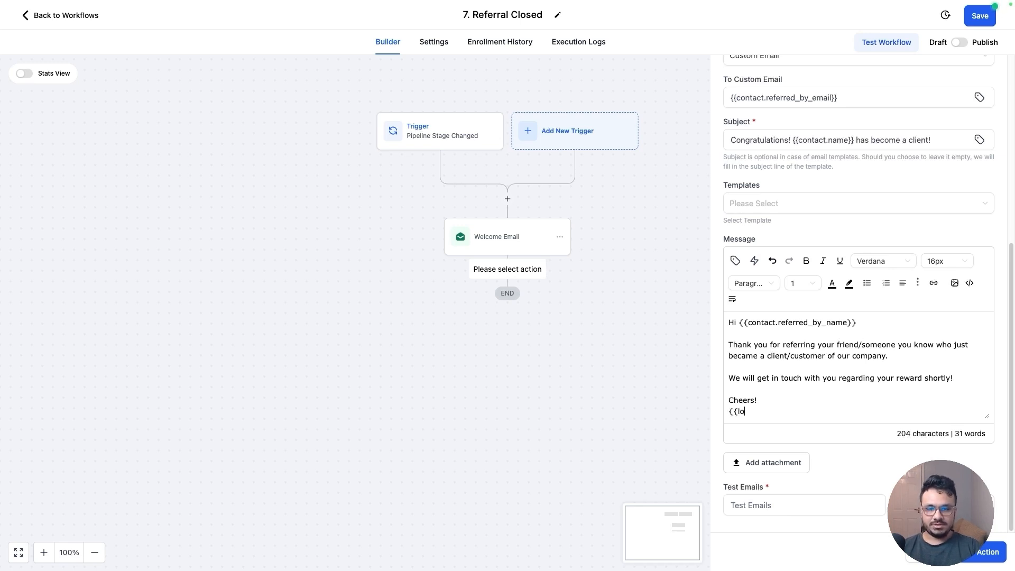
{"action": "type", "text": "cation.nam"}
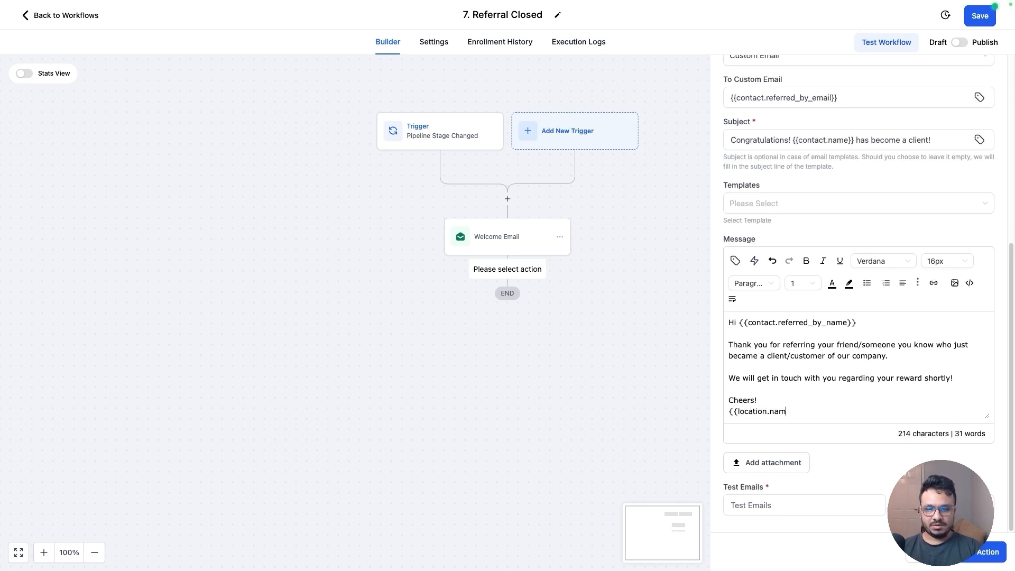
{"action": "type", "text": "e}} team"}
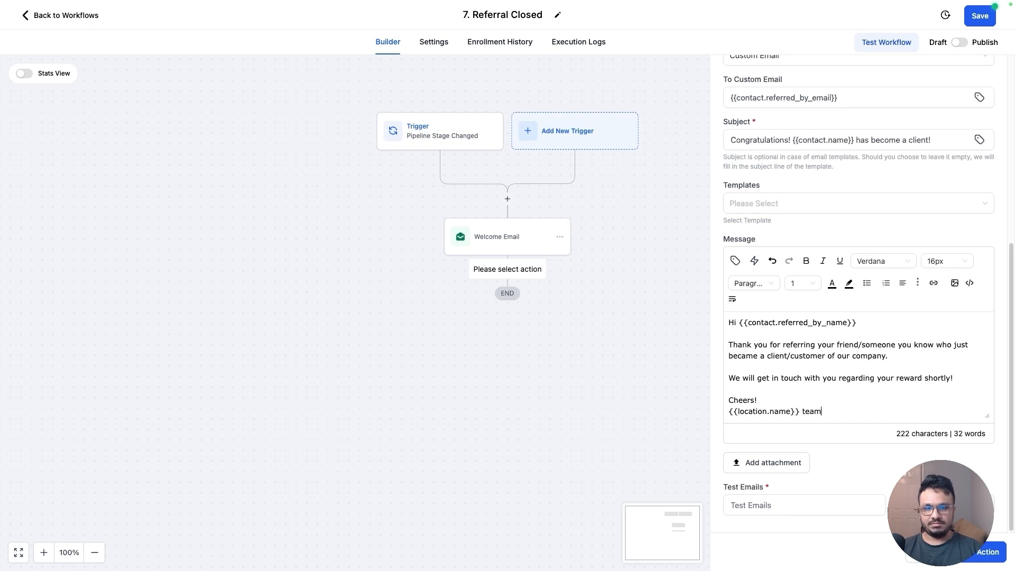
{"action": "left_click", "coordinate": [972, 559]}
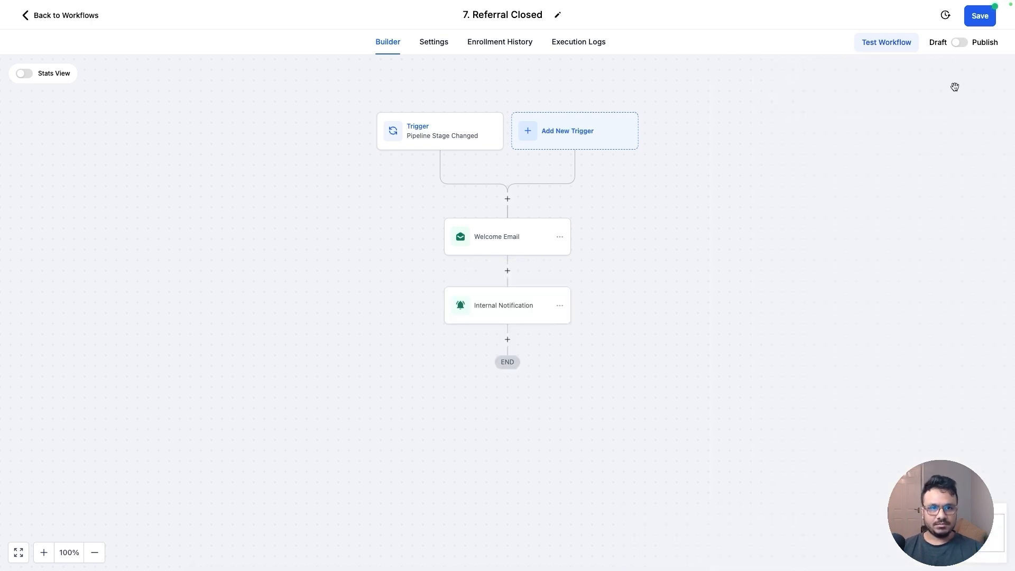
Publish and save the Referral Closed workflow and return to the workflow list
{"action": "left_click", "coordinate": [960, 42]}
{"action": "left_click", "coordinate": [973, 22]}
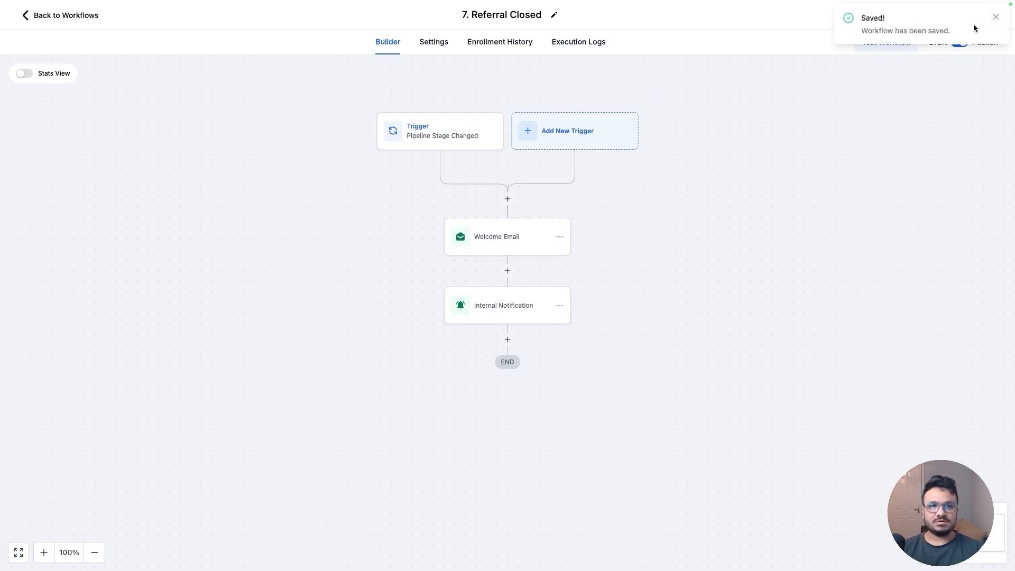
{"action": "left_click", "coordinate": [997, 17]}
{"action": "left_click", "coordinate": [55, 17]}
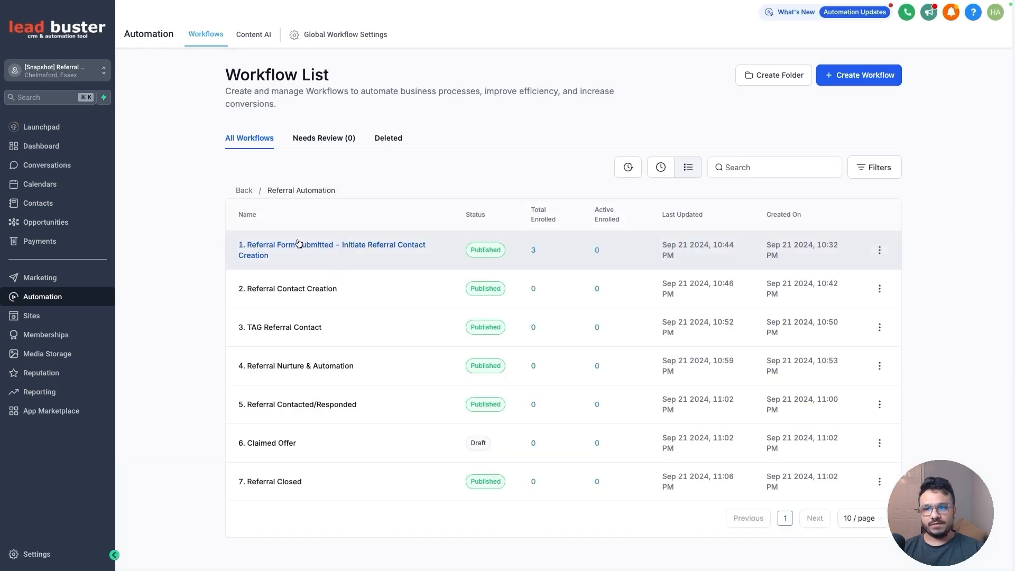
In the Referrals System Implementation doc, highlight 'Workflows to handle data from survey submission' in yellow
{"action": "left_click", "coordinate": [355, 24]}
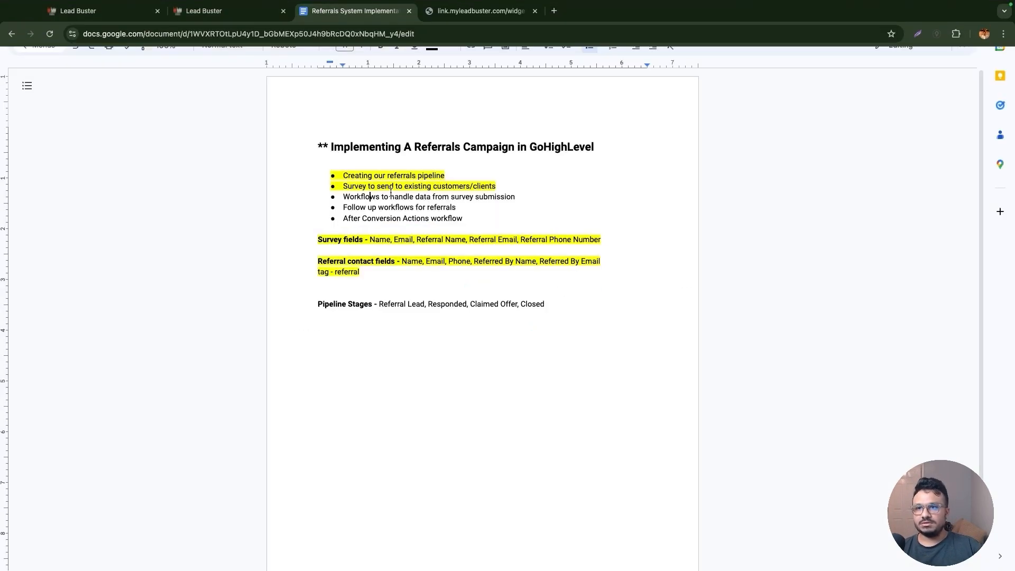
{"action": "left_click_drag", "start_coordinate": [517, 197], "coordinate": [341, 202]}
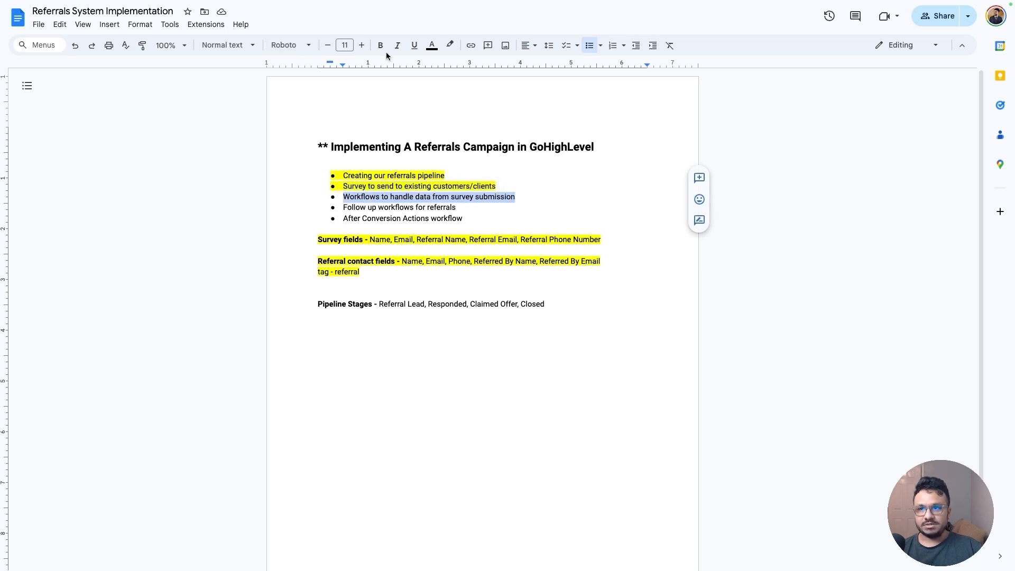
{"action": "left_click", "coordinate": [450, 45]}
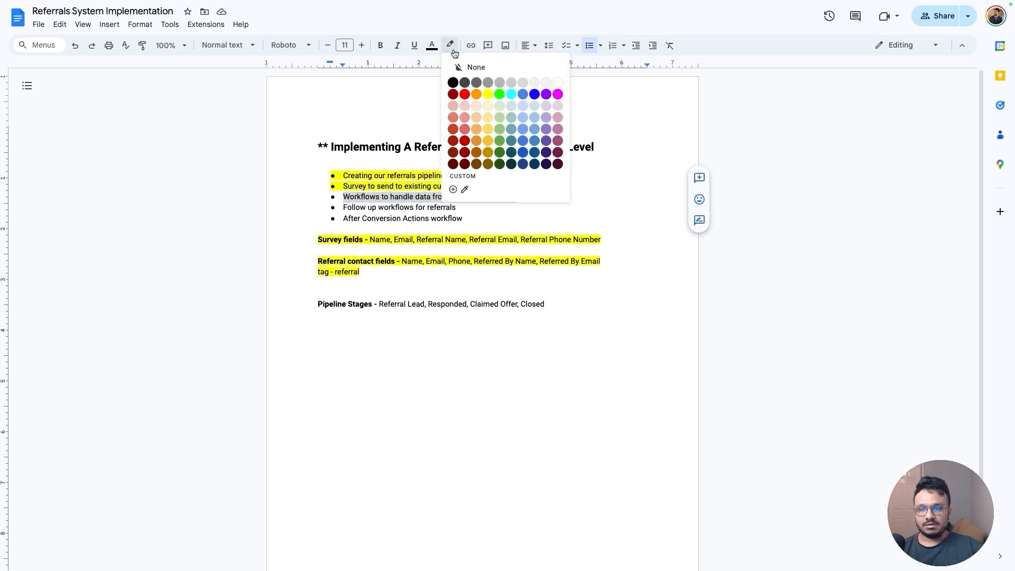
{"action": "left_click", "coordinate": [488, 95]}
{"action": "left_click", "coordinate": [451, 176]}
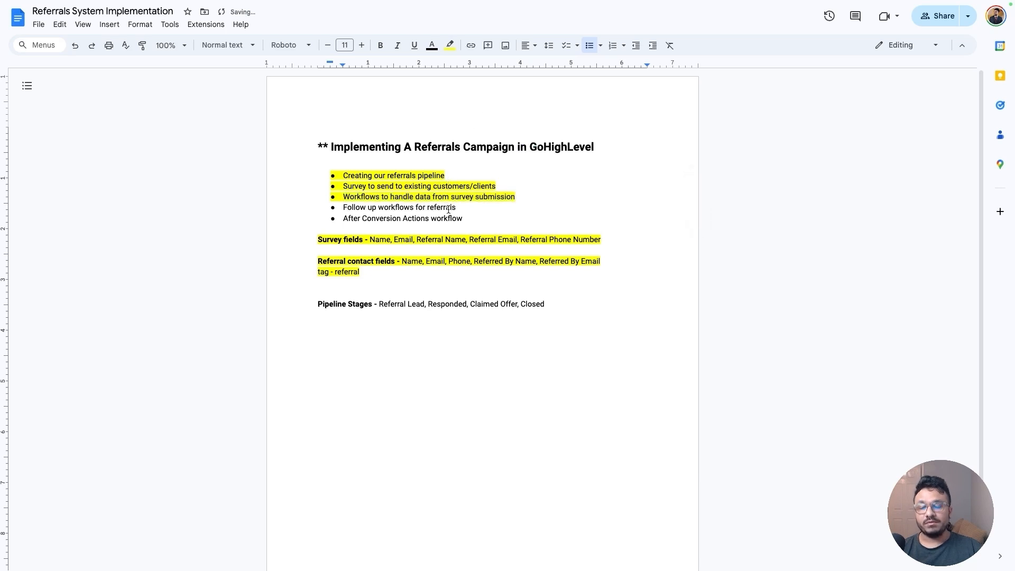
Highlight the 'Follow up workflows for referrals' and 'After Conversion Actions workflow' lines in yellow
{"action": "left_click_drag", "start_coordinate": [456, 209], "coordinate": [345, 210]}
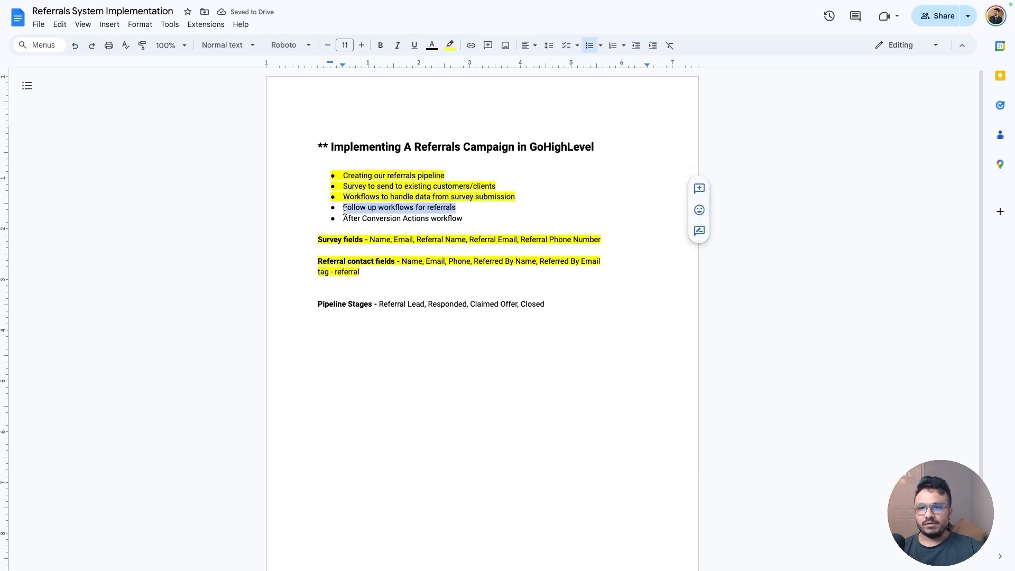
{"action": "left_click", "coordinate": [450, 45]}
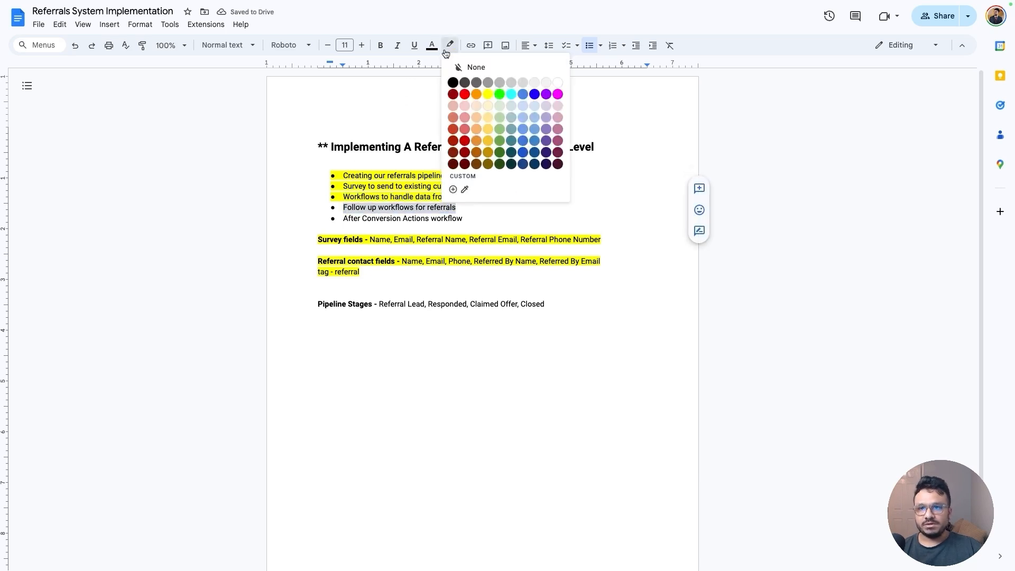
{"action": "left_click", "coordinate": [488, 94]}
{"action": "left_click", "coordinate": [449, 220]}
{"action": "left_click_drag", "start_coordinate": [463, 219], "coordinate": [343, 218]}
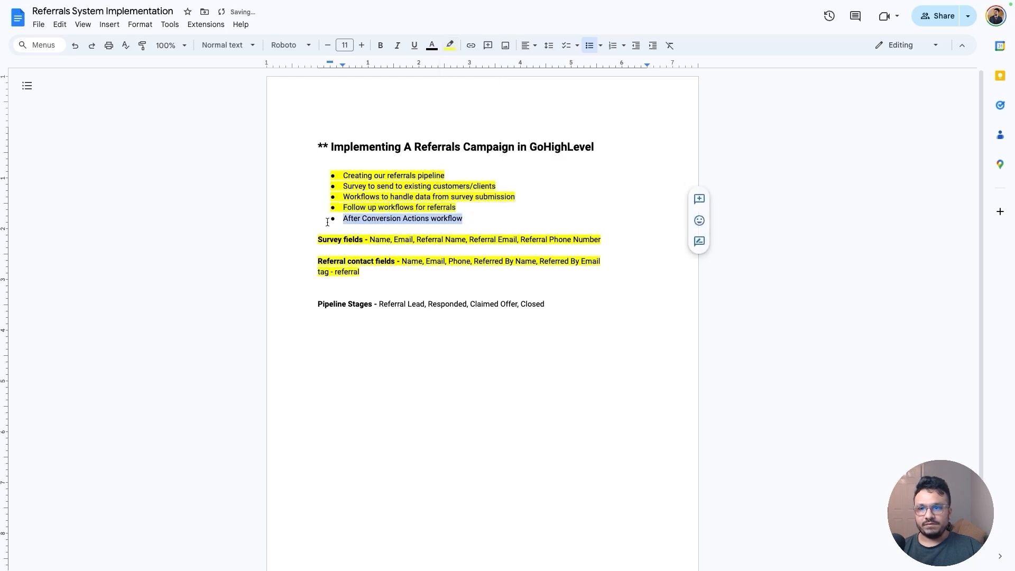
{"action": "left_click", "coordinate": [448, 46]}
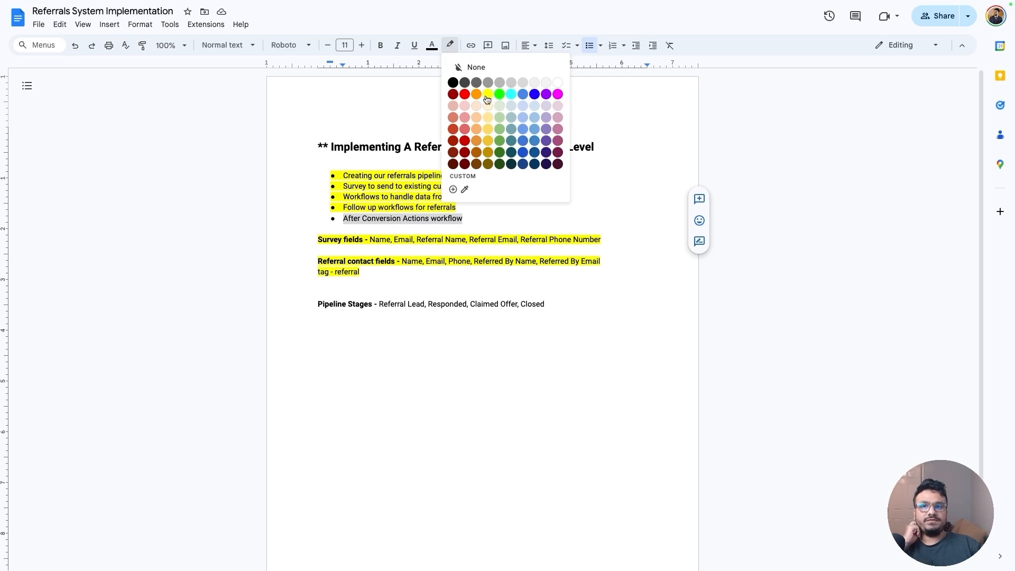
{"action": "left_click", "coordinate": [487, 99]}
{"action": "left_click", "coordinate": [415, 280]}
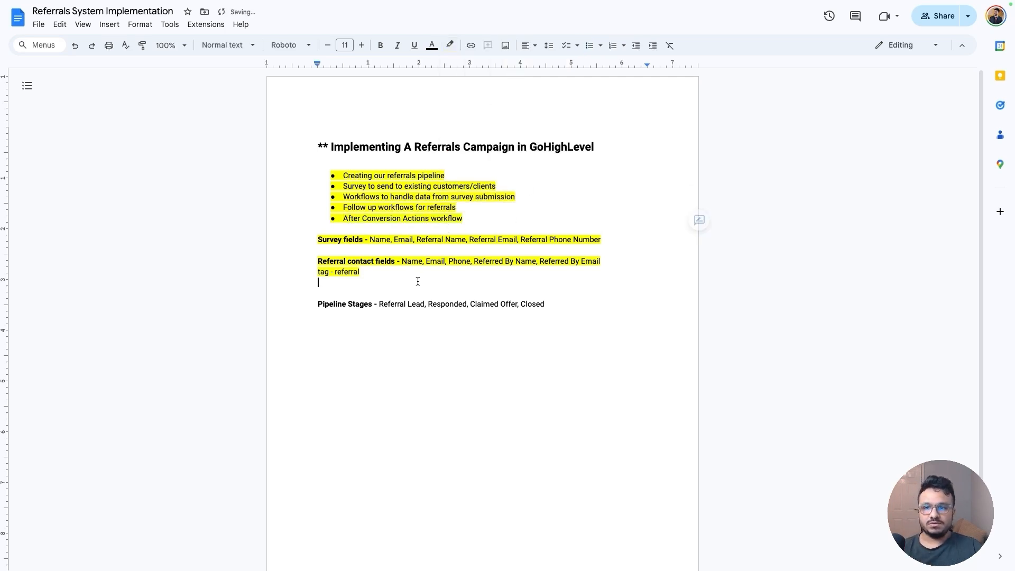
Highlight the Pipeline Stages line and switch back to the CRM workflow list tab
{"action": "left_click", "coordinate": [569, 308]}
{"action": "left_click_drag", "start_coordinate": [569, 307], "coordinate": [315, 302]}
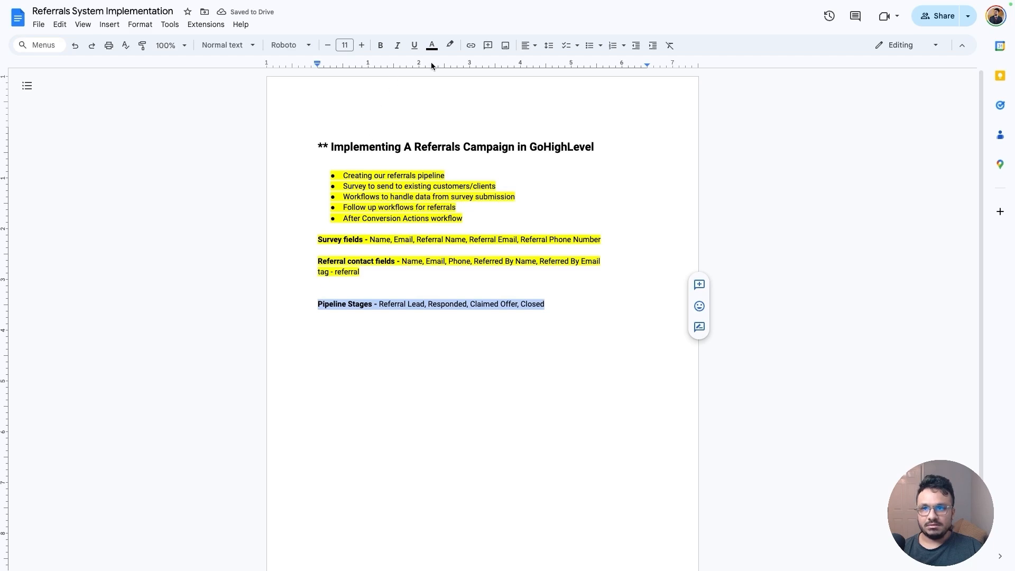
{"action": "left_click", "coordinate": [449, 45]}
{"action": "left_click", "coordinate": [483, 95]}
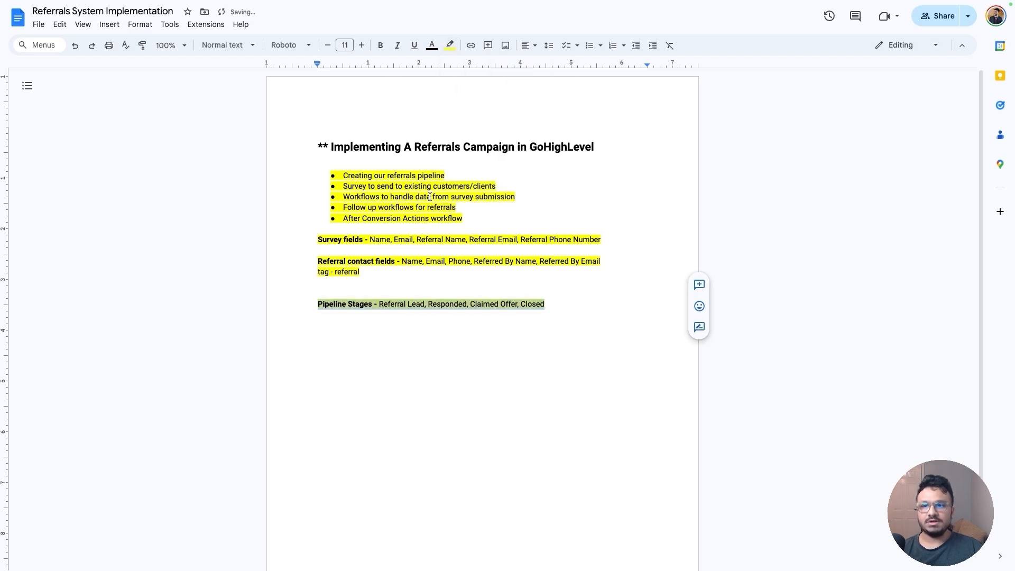
{"action": "left_click", "coordinate": [227, 19]}
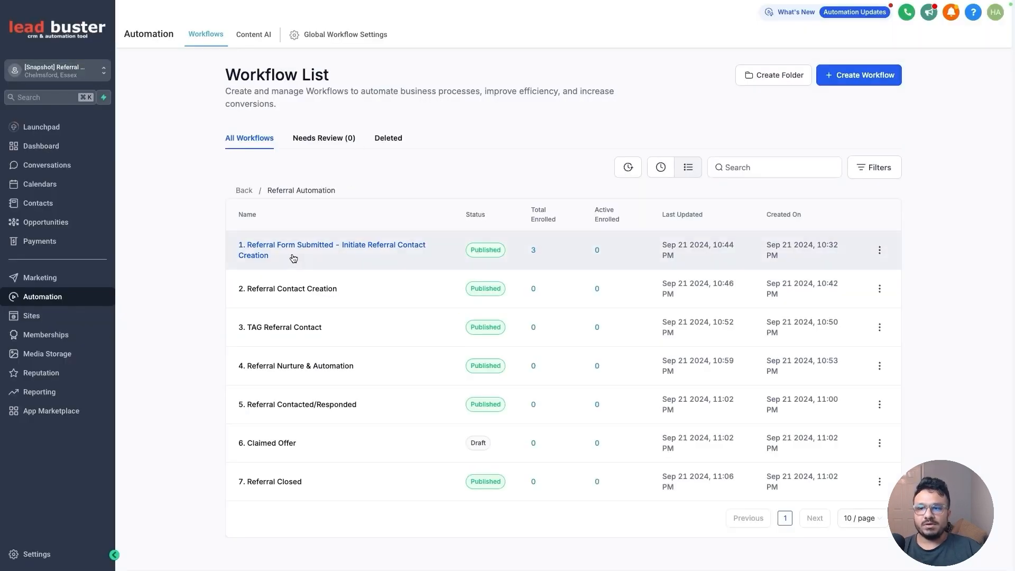